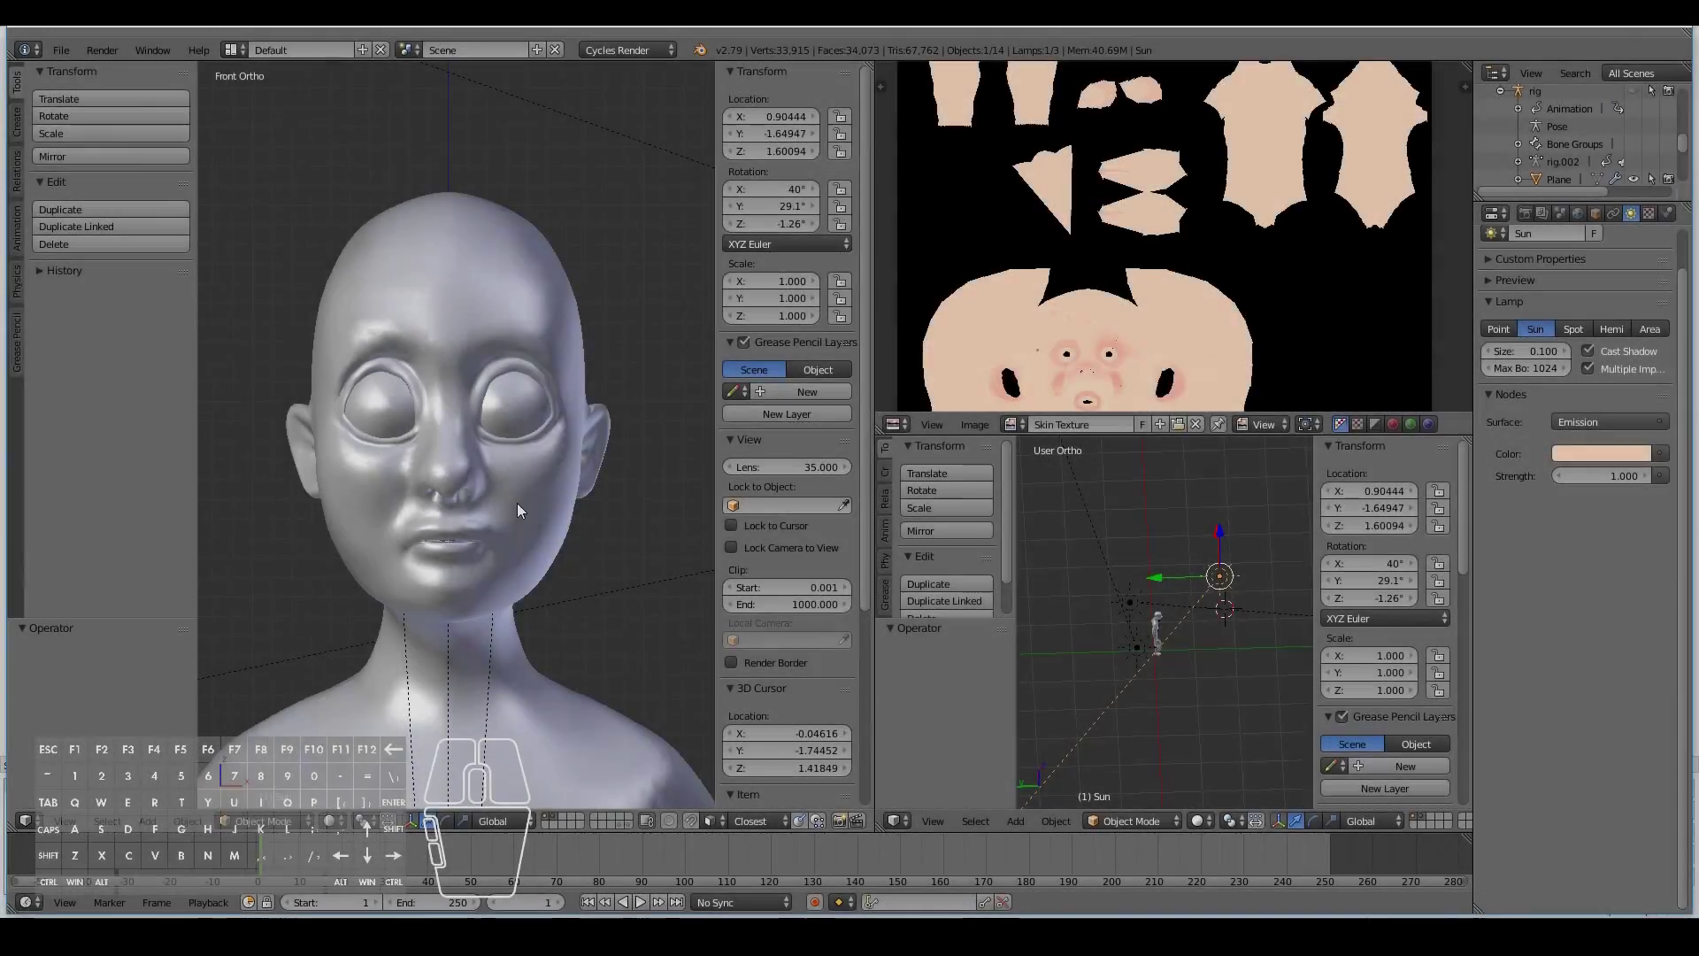
Step: Unhide the character's rig in the scene, select it and enter Pose Mode with the face controls in view
right_click(518, 507)
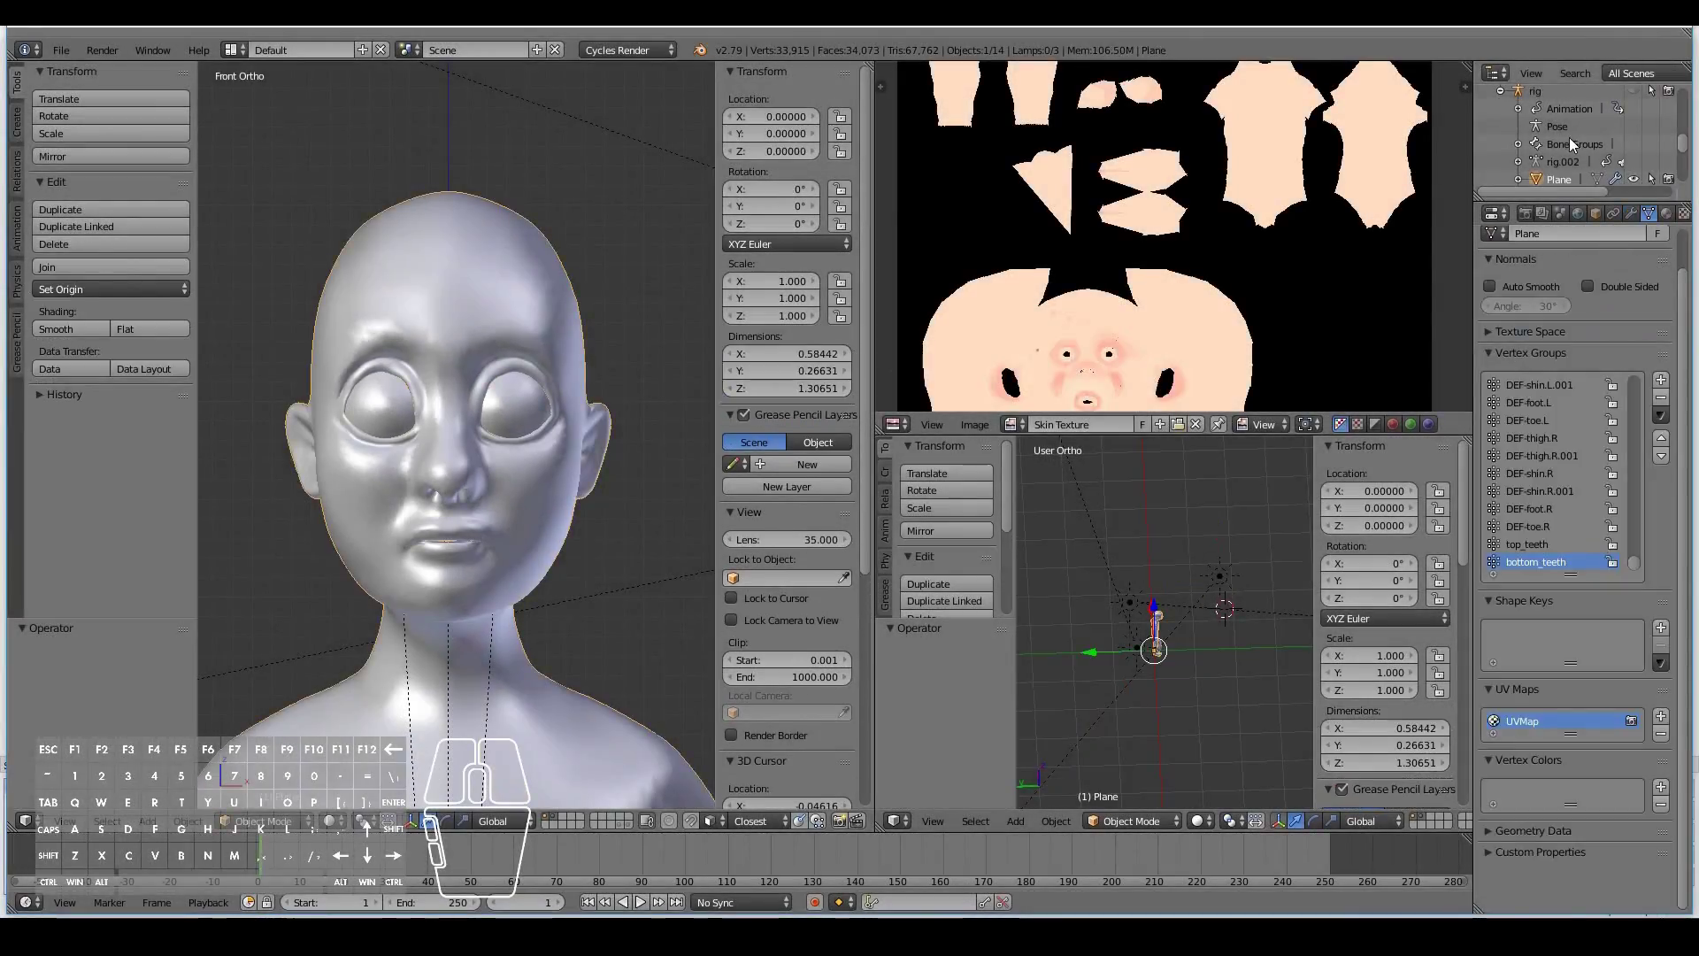
scroll(1573, 142, up, 3)
click(1634, 151)
scroll(613, 437, up, 2)
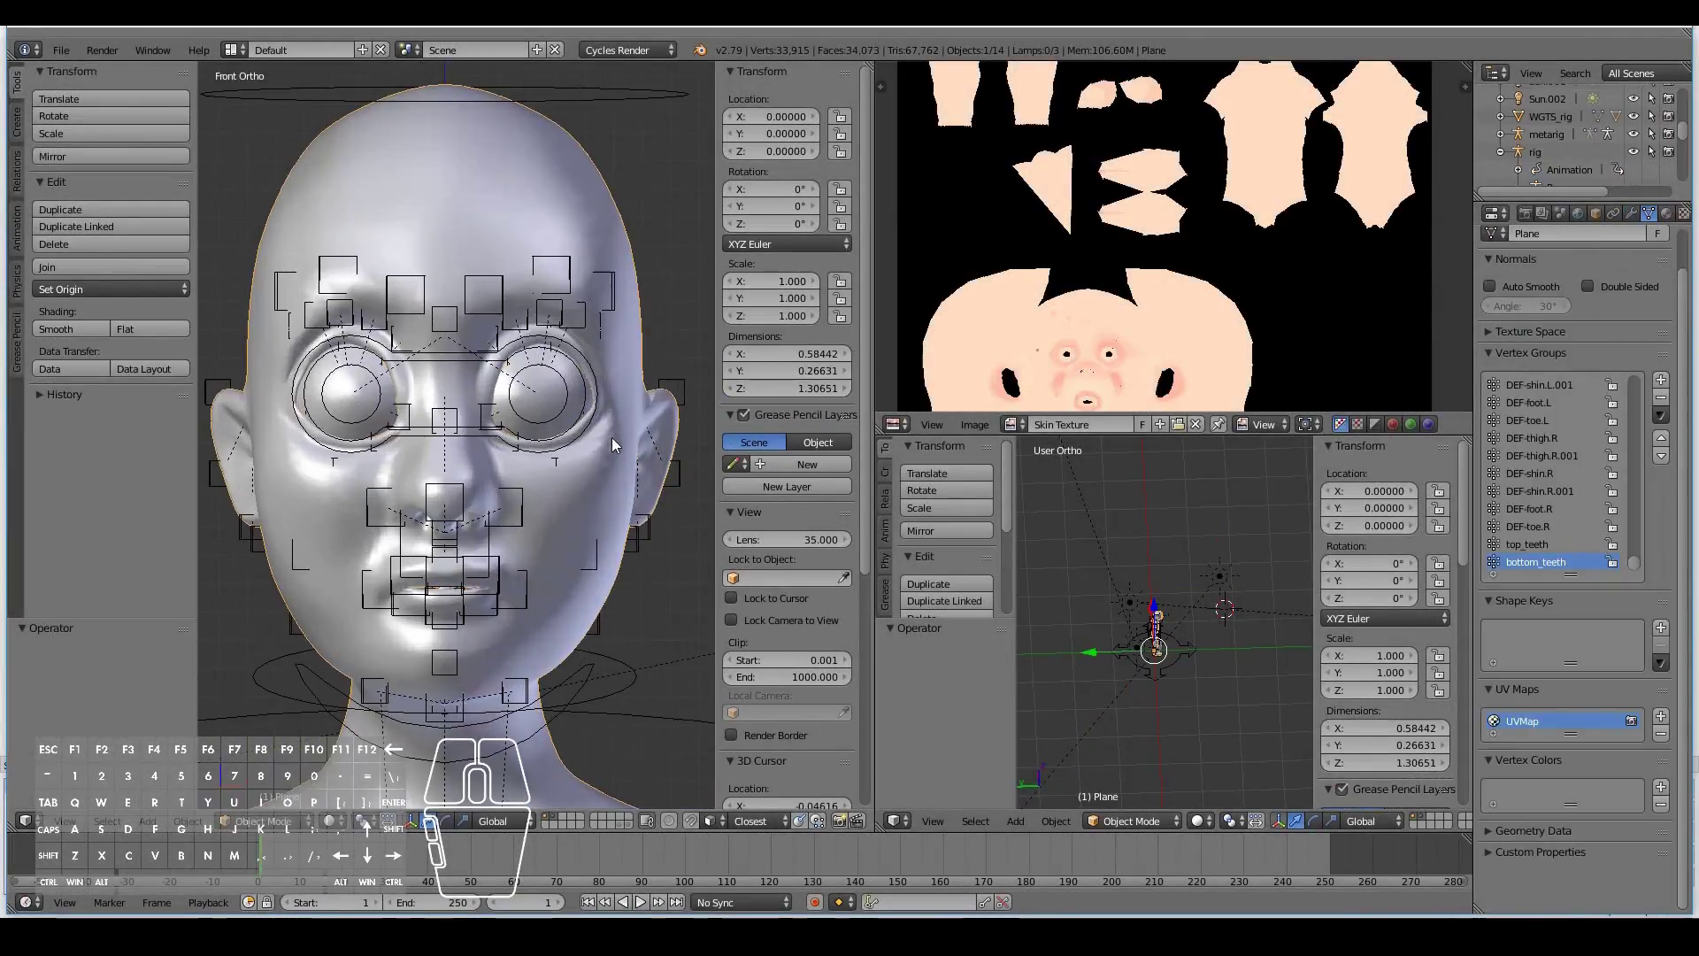
scroll(564, 556, up, 4)
right_click(518, 548)
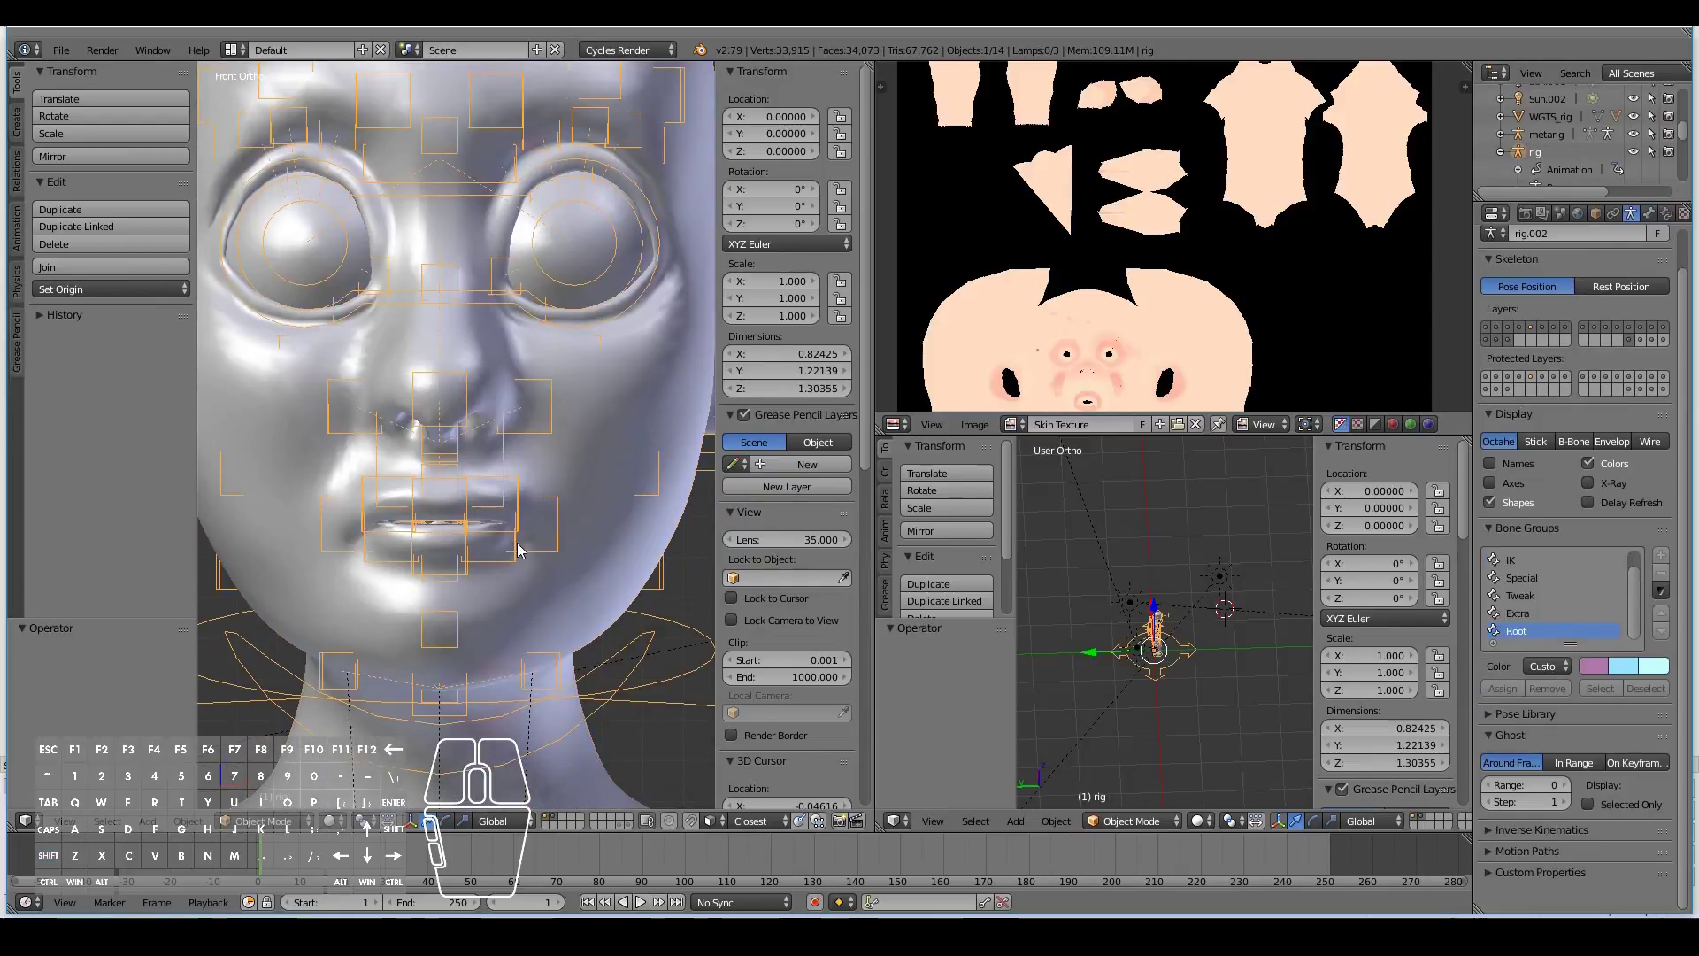
click(266, 820)
click(279, 765)
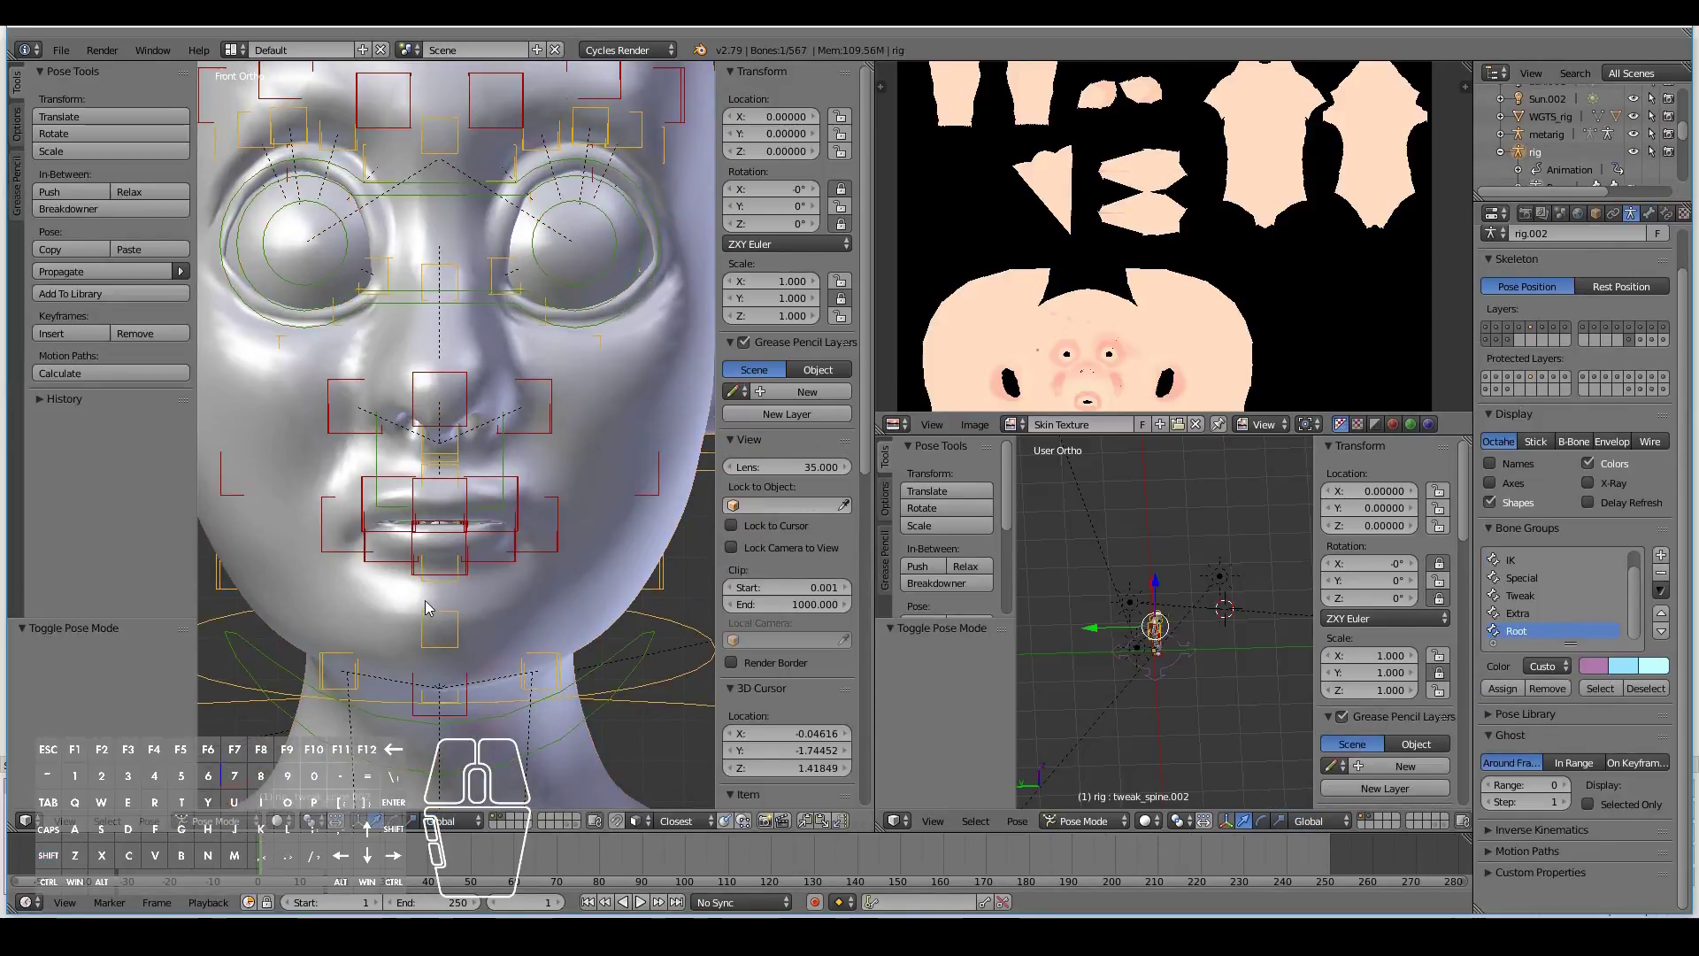
Step: Pull the lower lip's centre control down, and move its two side controls outward and about 0.007 down to open the mouth
right_click(463, 584)
key(g)
click(518, 581)
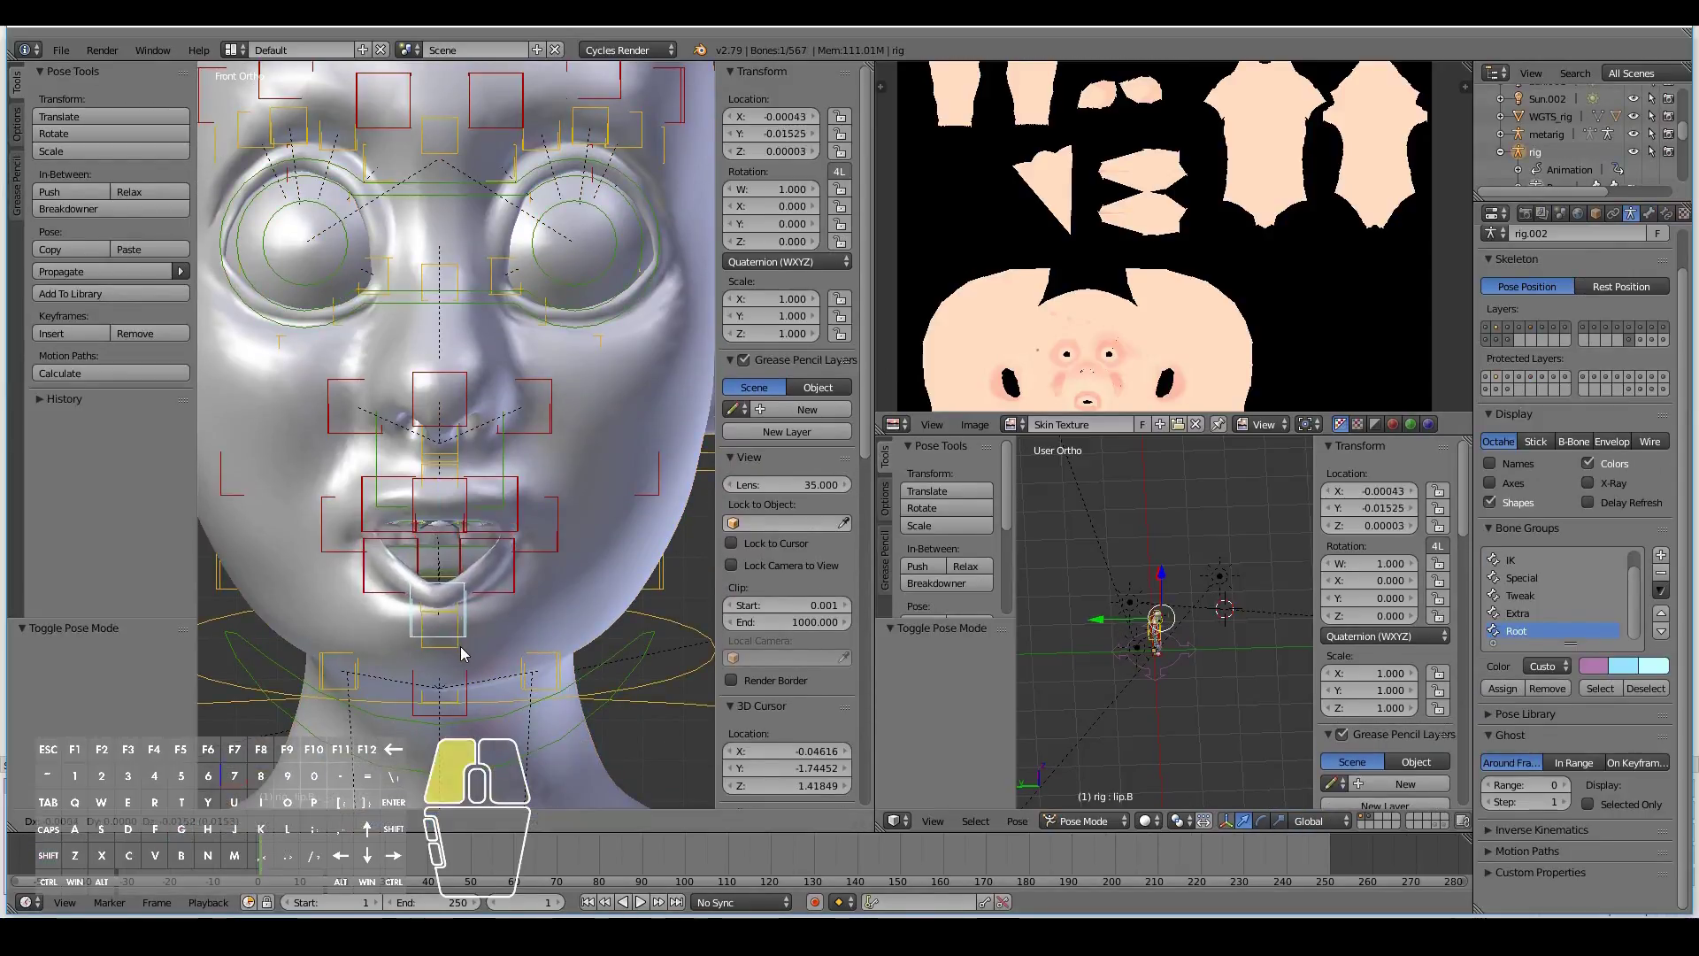
key(g)
click(538, 608)
right_click(342, 597)
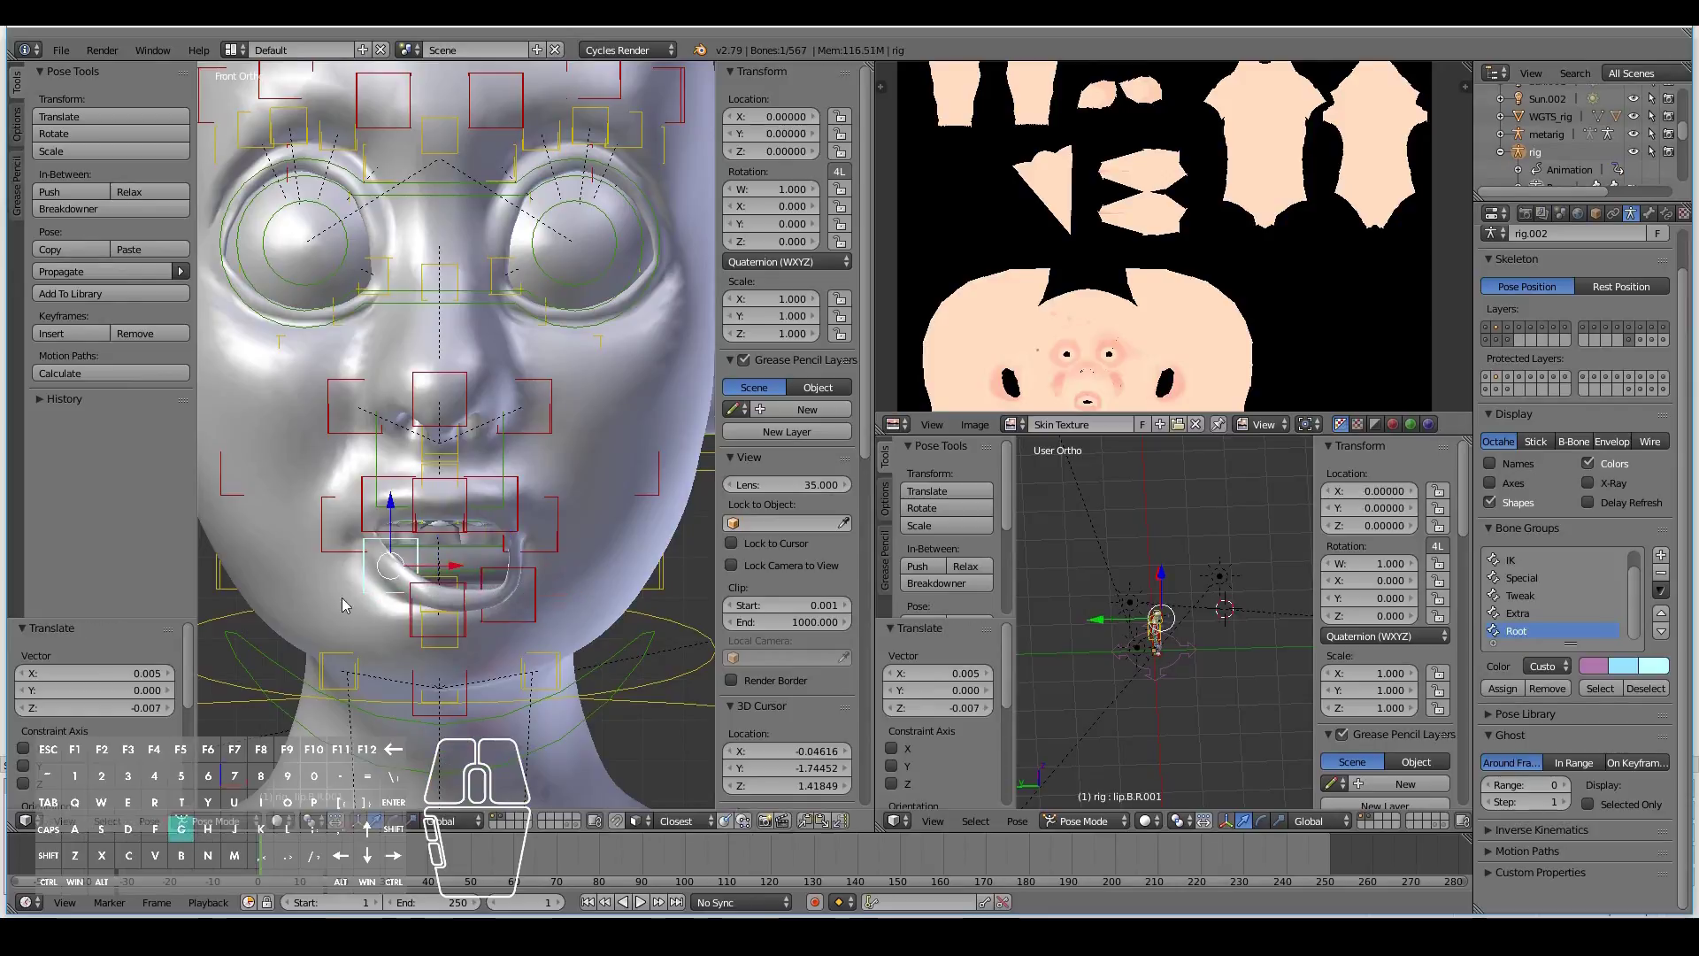
key(g)
click(309, 624)
Step: Raise the upper lip's left, right and centre controls by about 0.008, 0.006 and 0.007 to expose the upper teeth
right_click(517, 492)
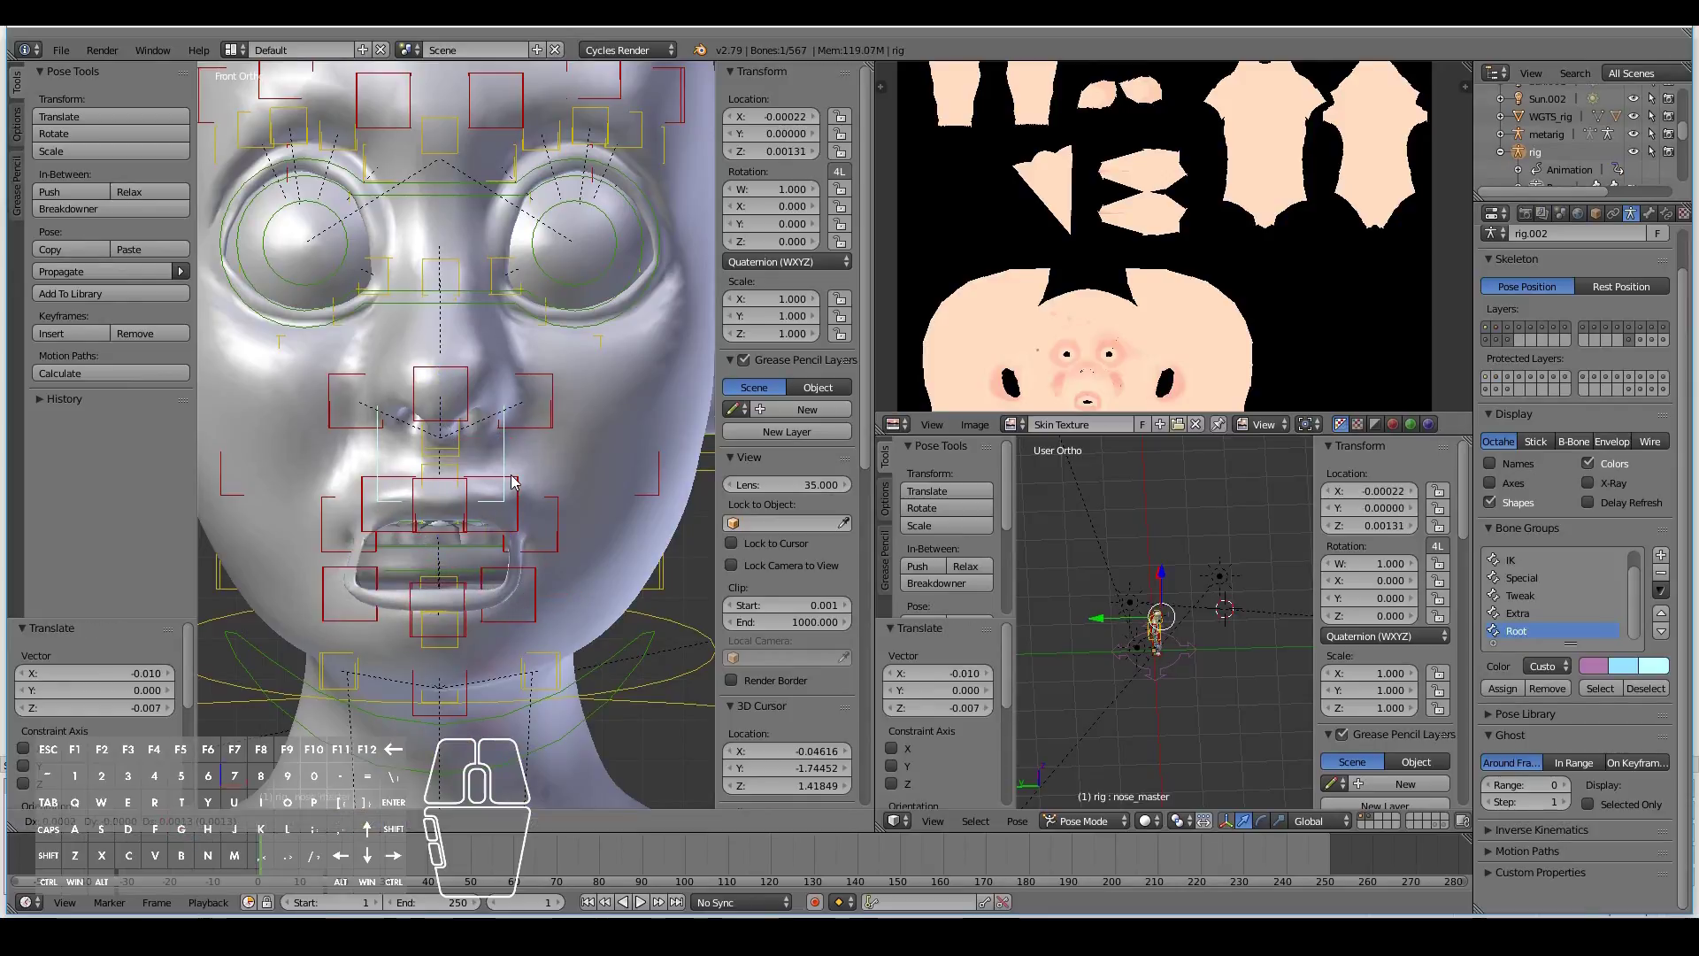
key(g)
click(528, 458)
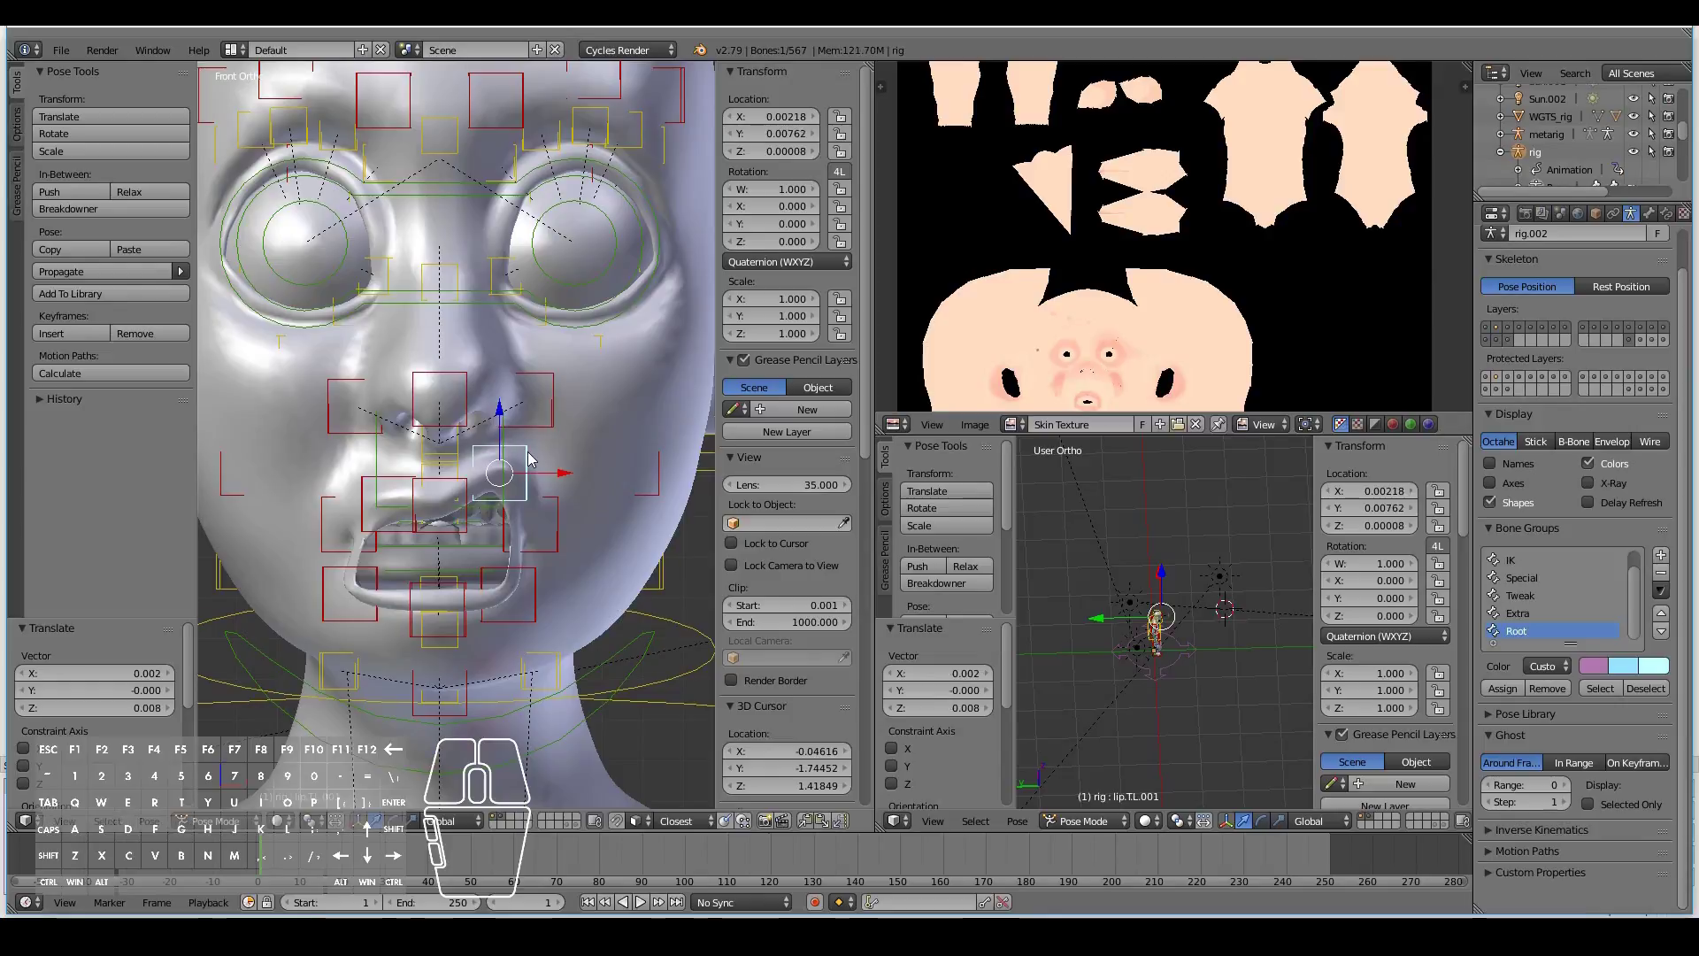
right_click(354, 496)
key(g)
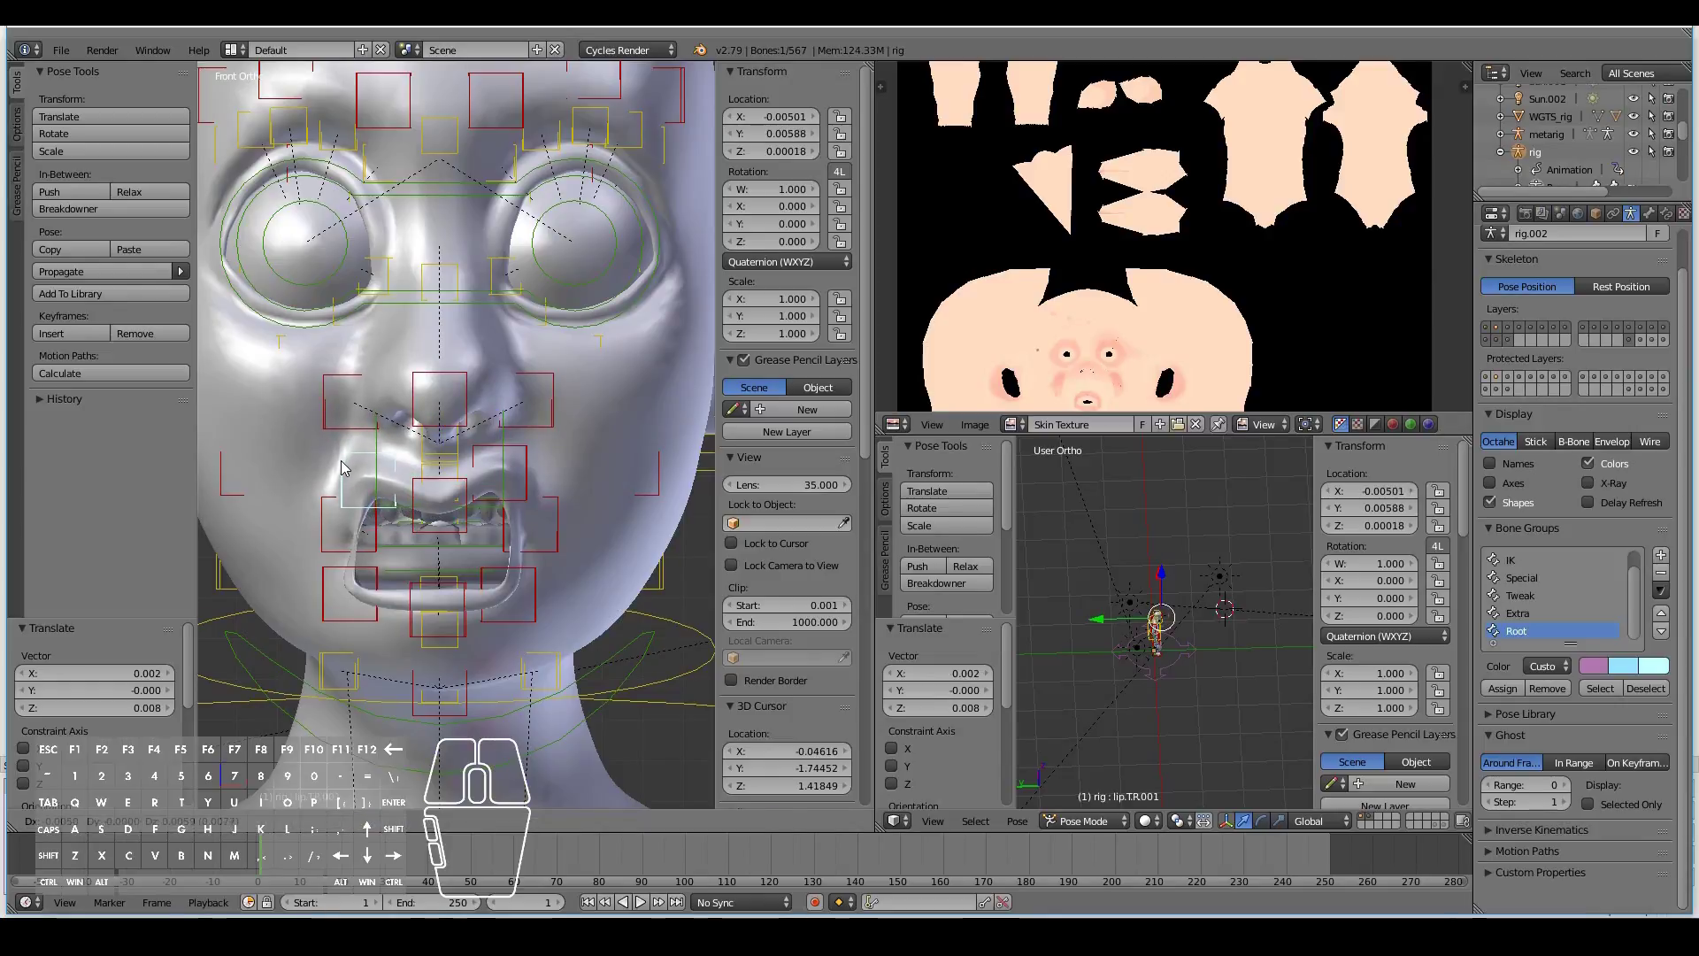
click(342, 471)
right_click(466, 489)
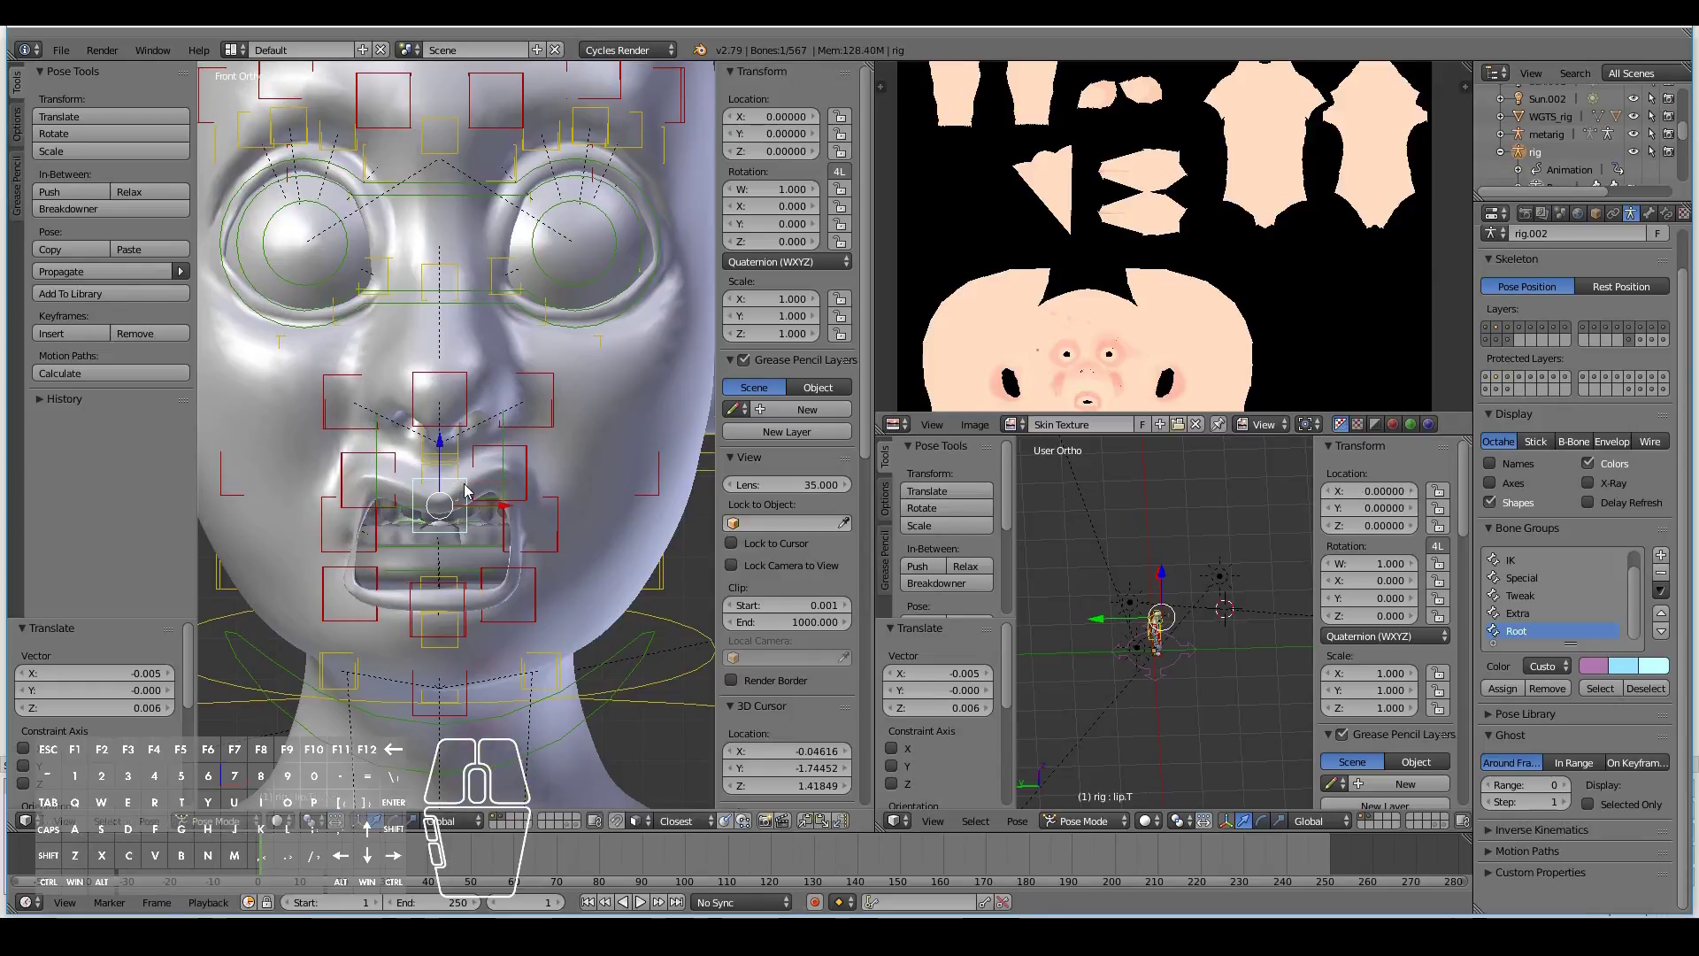
key(g)
click(467, 460)
Step: Stretch the mouth sideways by moving the left lip corner about 0.006 and the right one about 0.008 outward
right_click(559, 520)
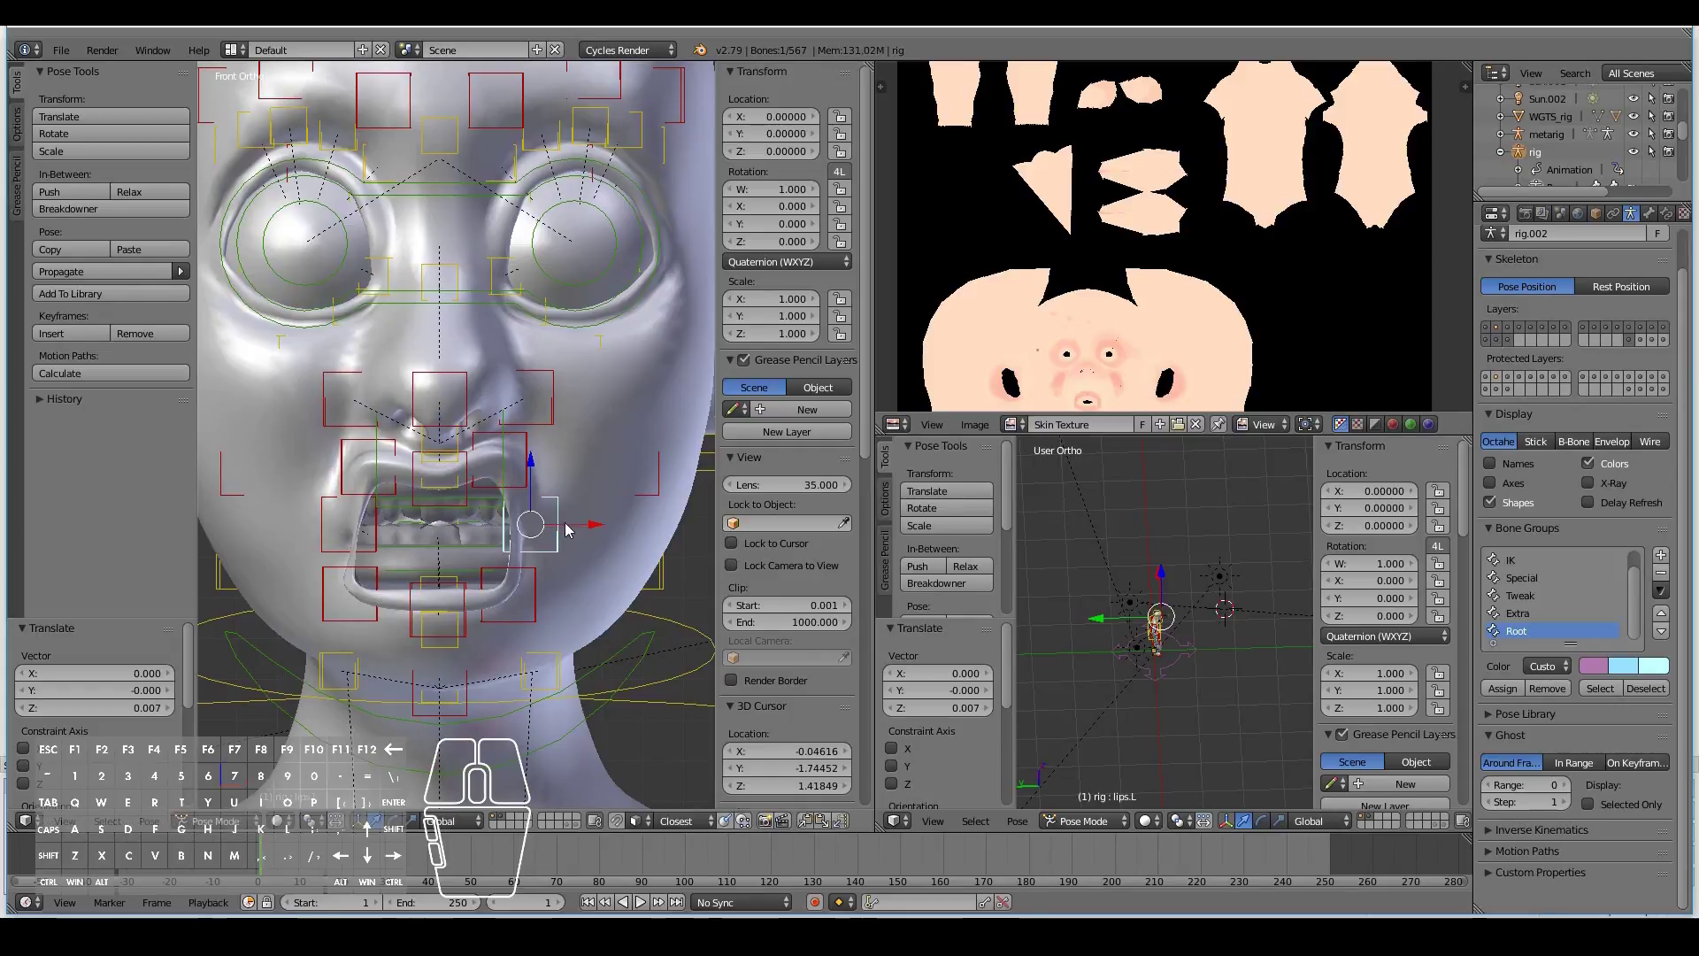
key(g)
click(571, 530)
right_click(323, 529)
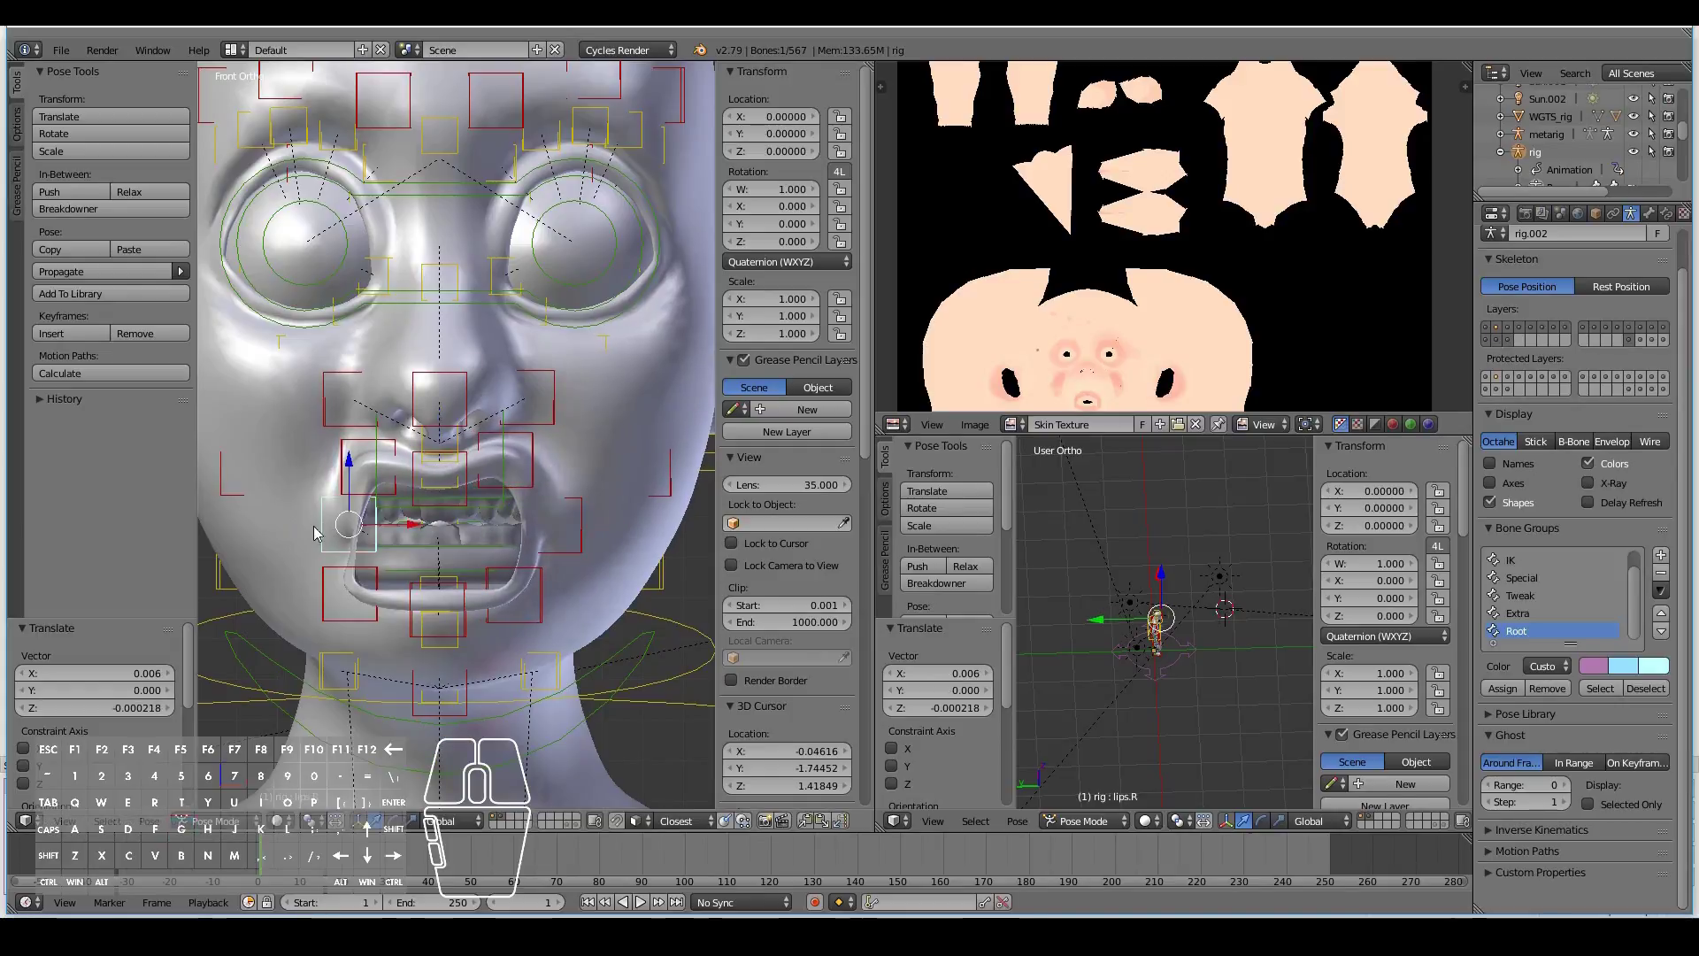
key(g)
click(295, 531)
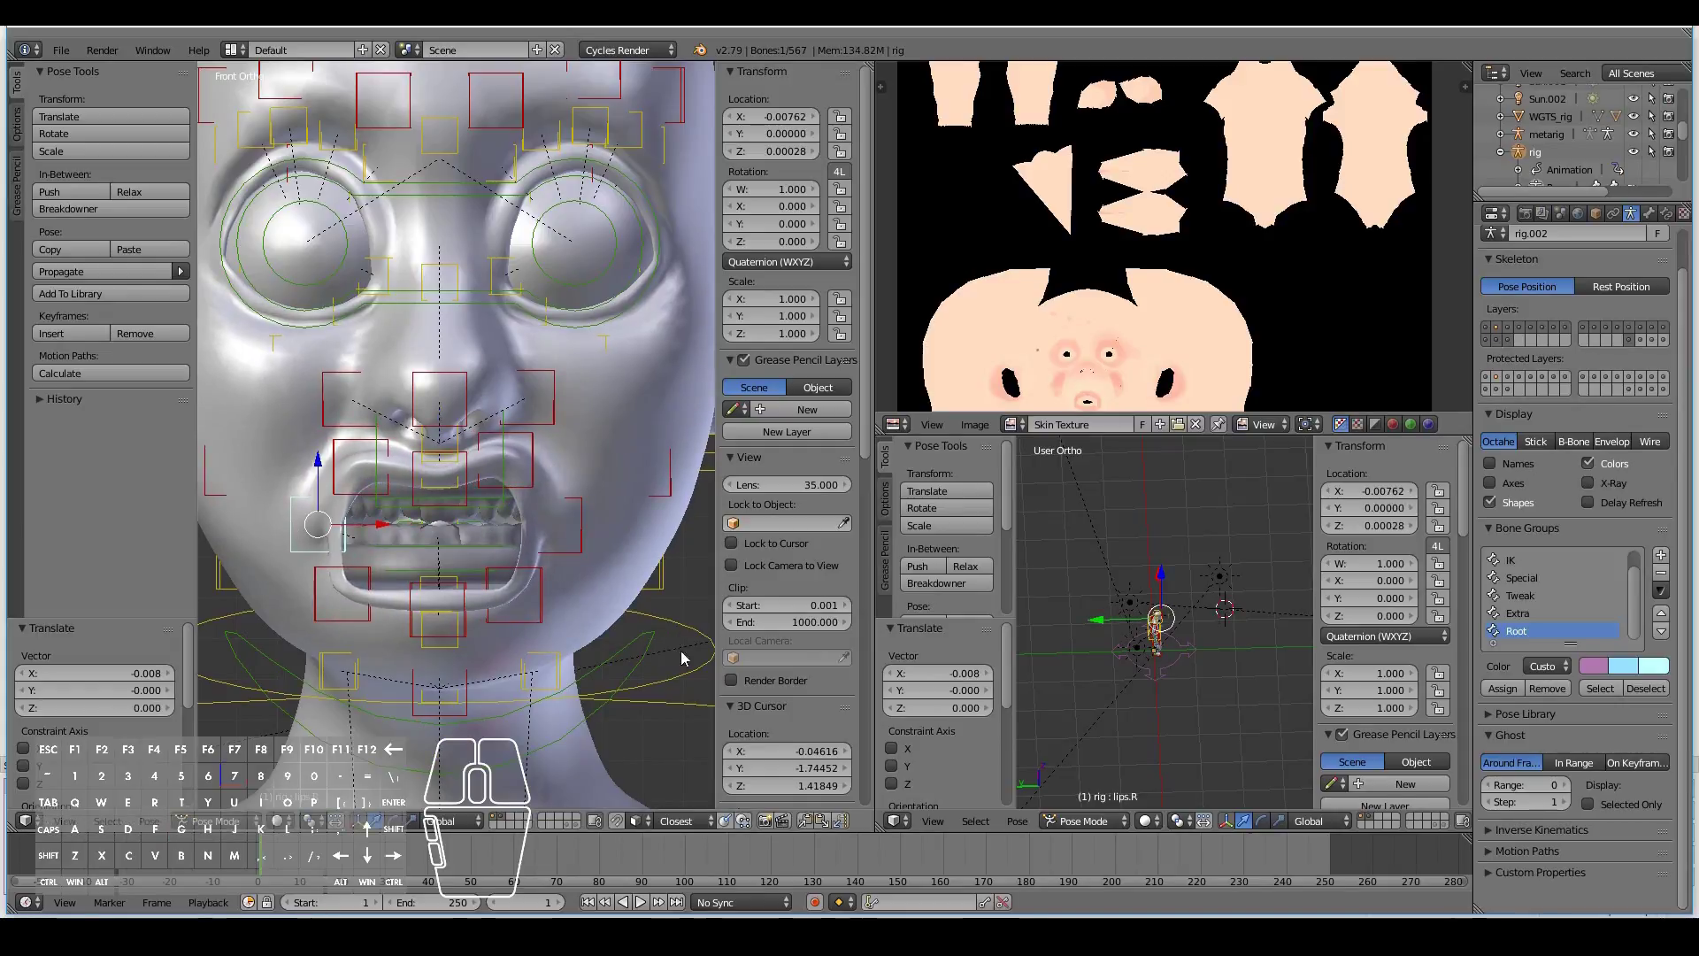
Step: Rotate the jaw_master bone about 11.2° around its local X axis to open the jaw
right_click(653, 646)
key(r)
key(x)
key(x)
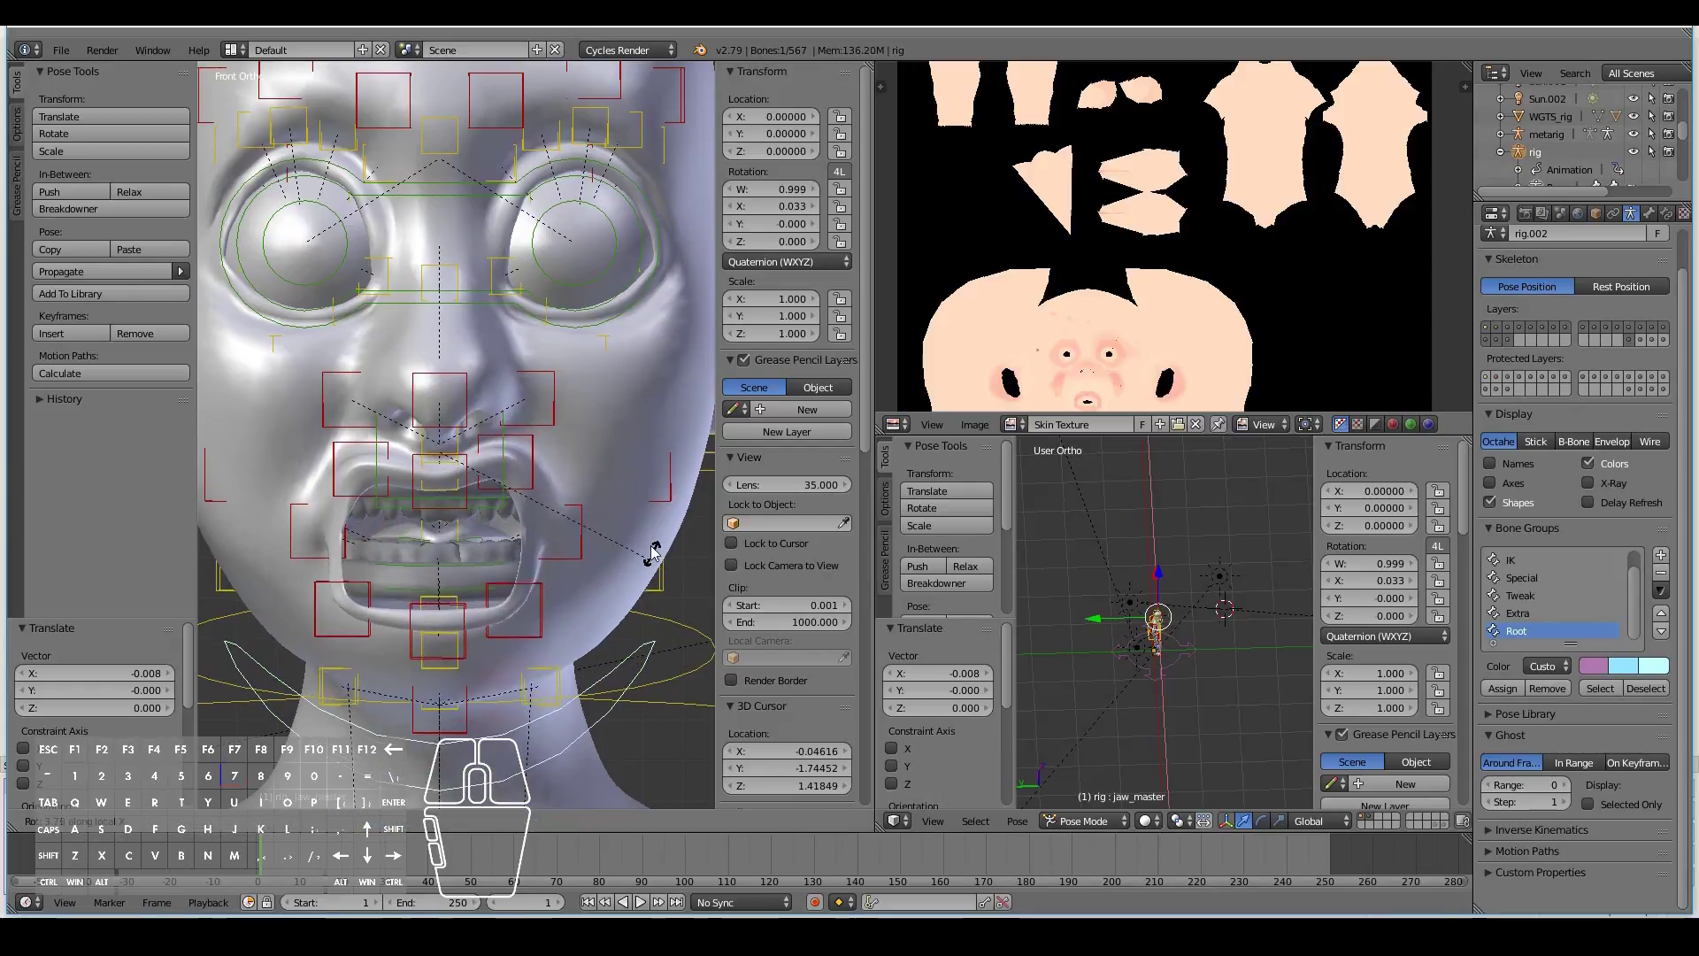
click(649, 532)
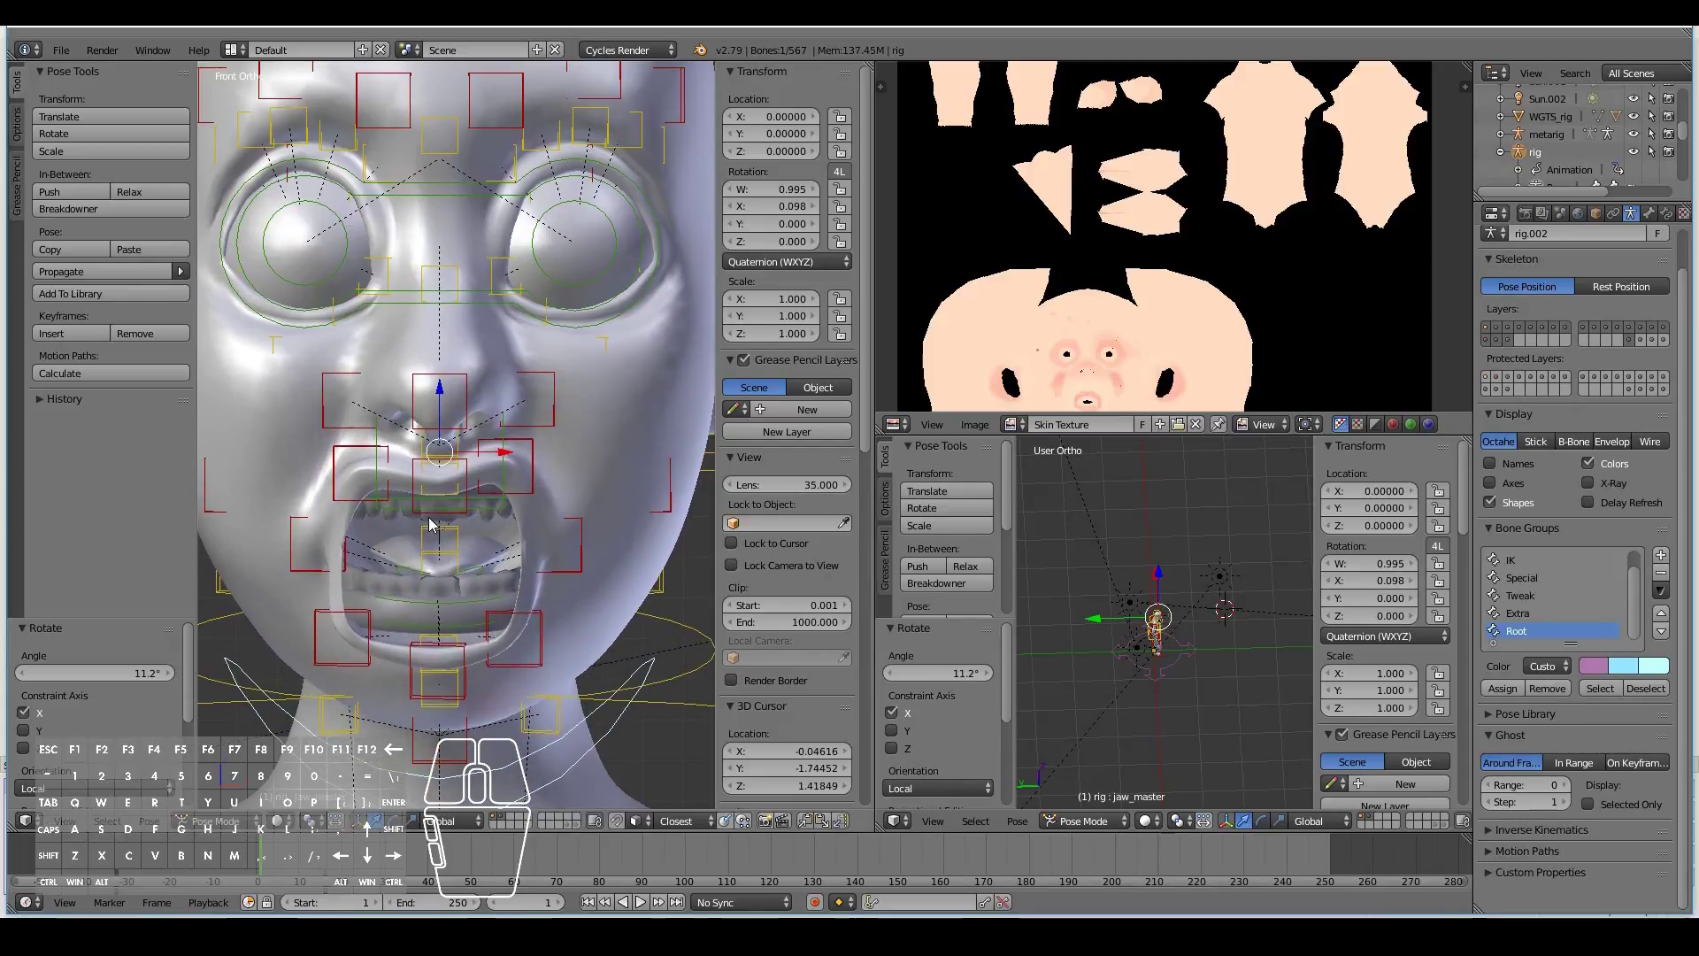
Step: Move the lower lip's centre control up by about 0.004
scroll(464, 658, up, 2)
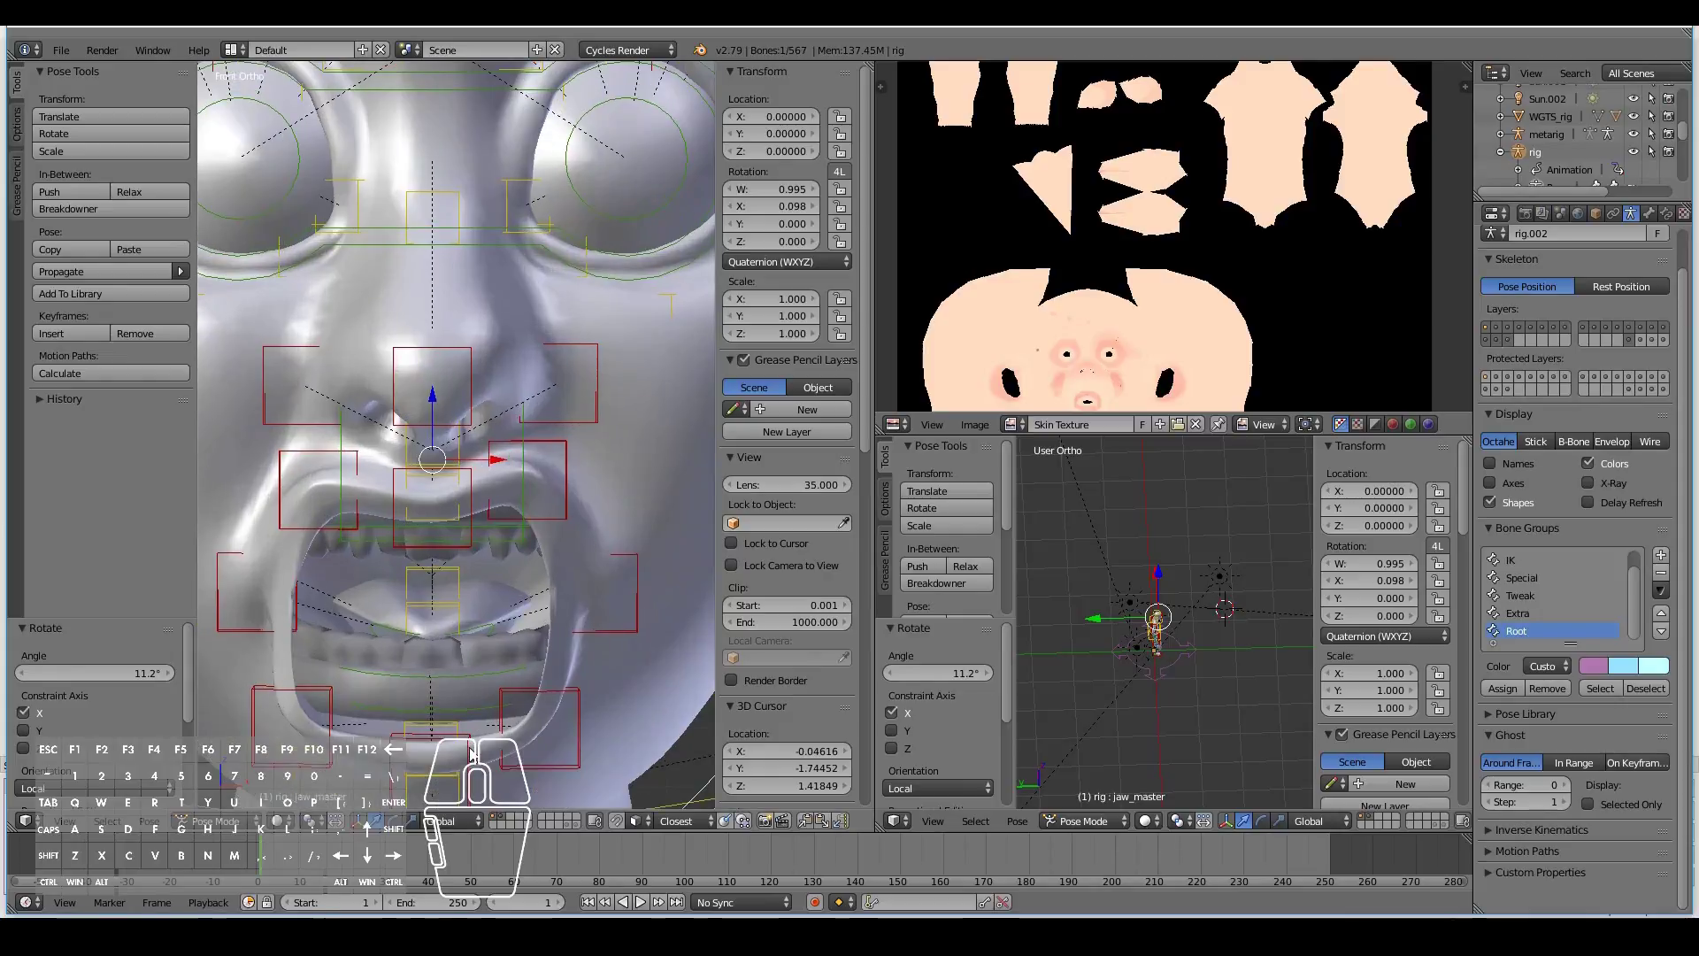
right_click(460, 718)
key(g)
click(469, 725)
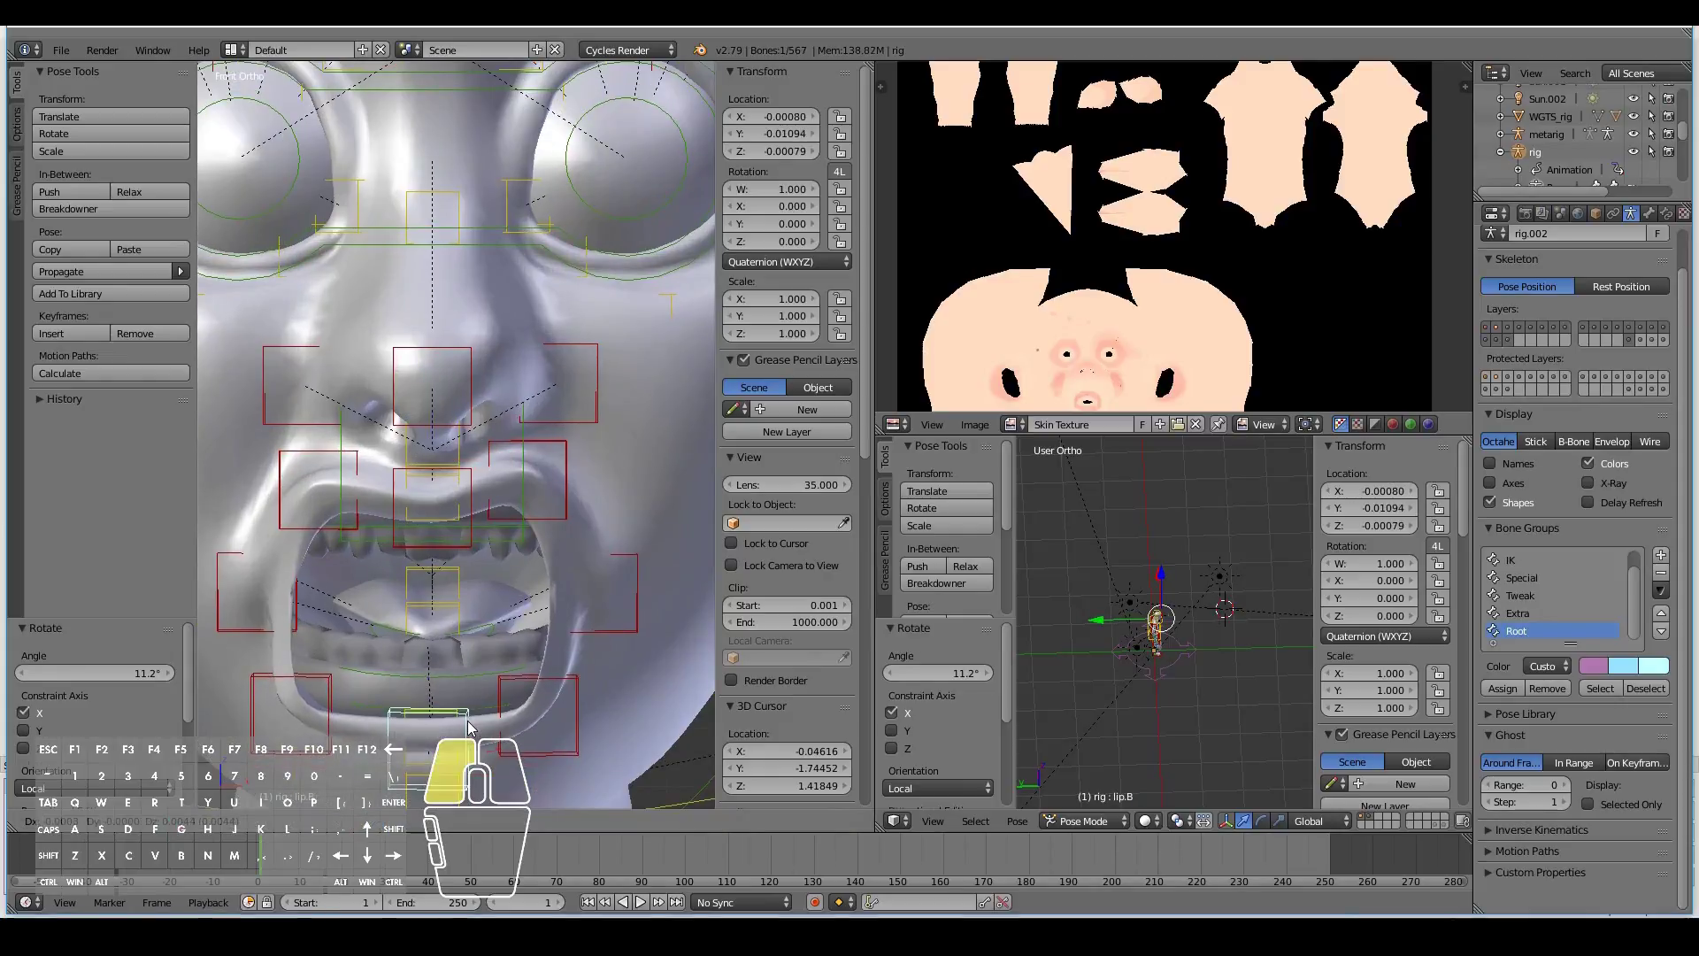
scroll(386, 566, down, 1)
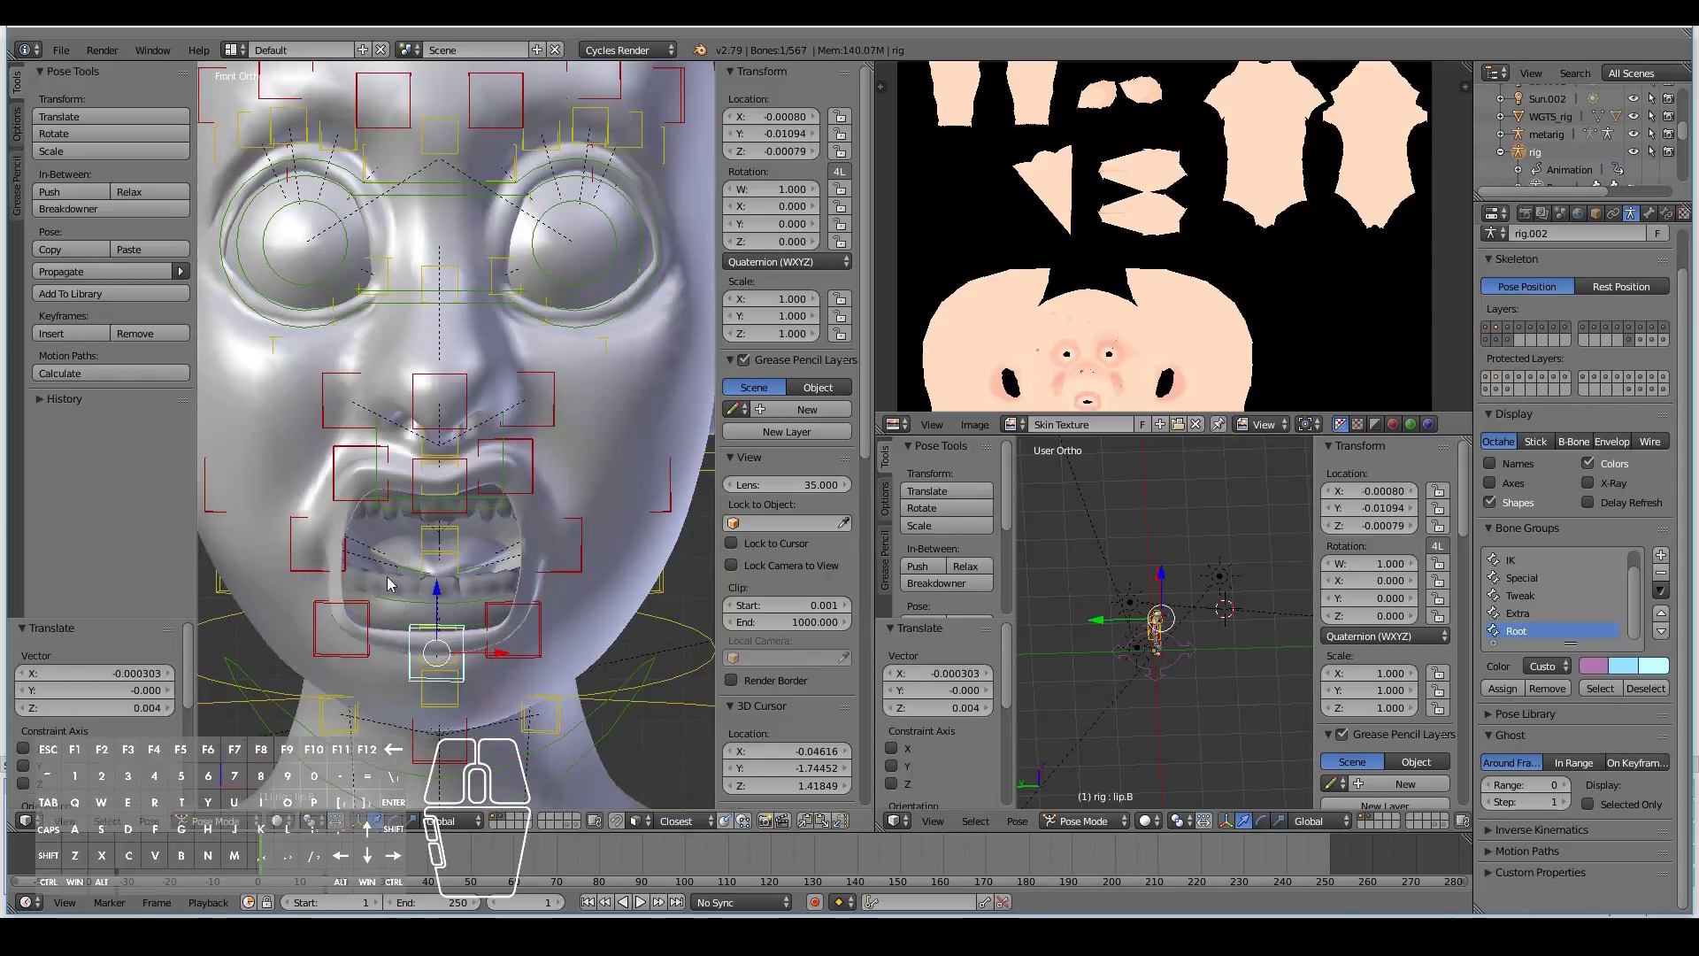
Step: Preview the open mouth and teeth in Rendered shading, and return the viewport to Solid shading
click(277, 820)
click(313, 697)
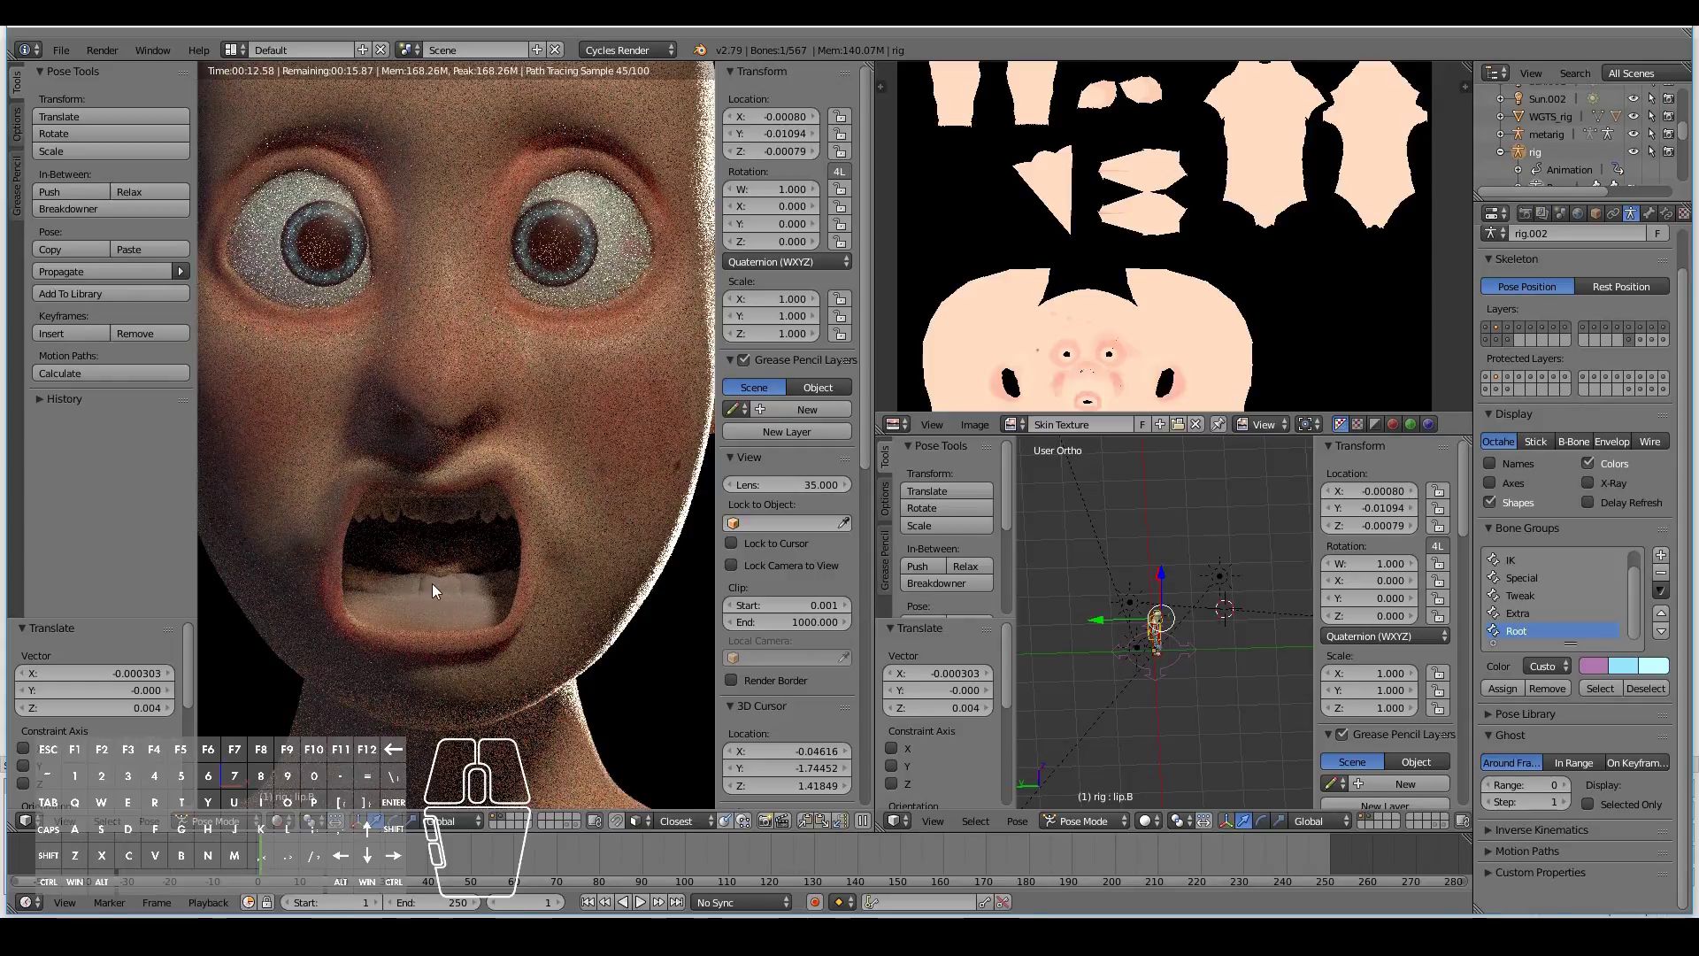
click(277, 820)
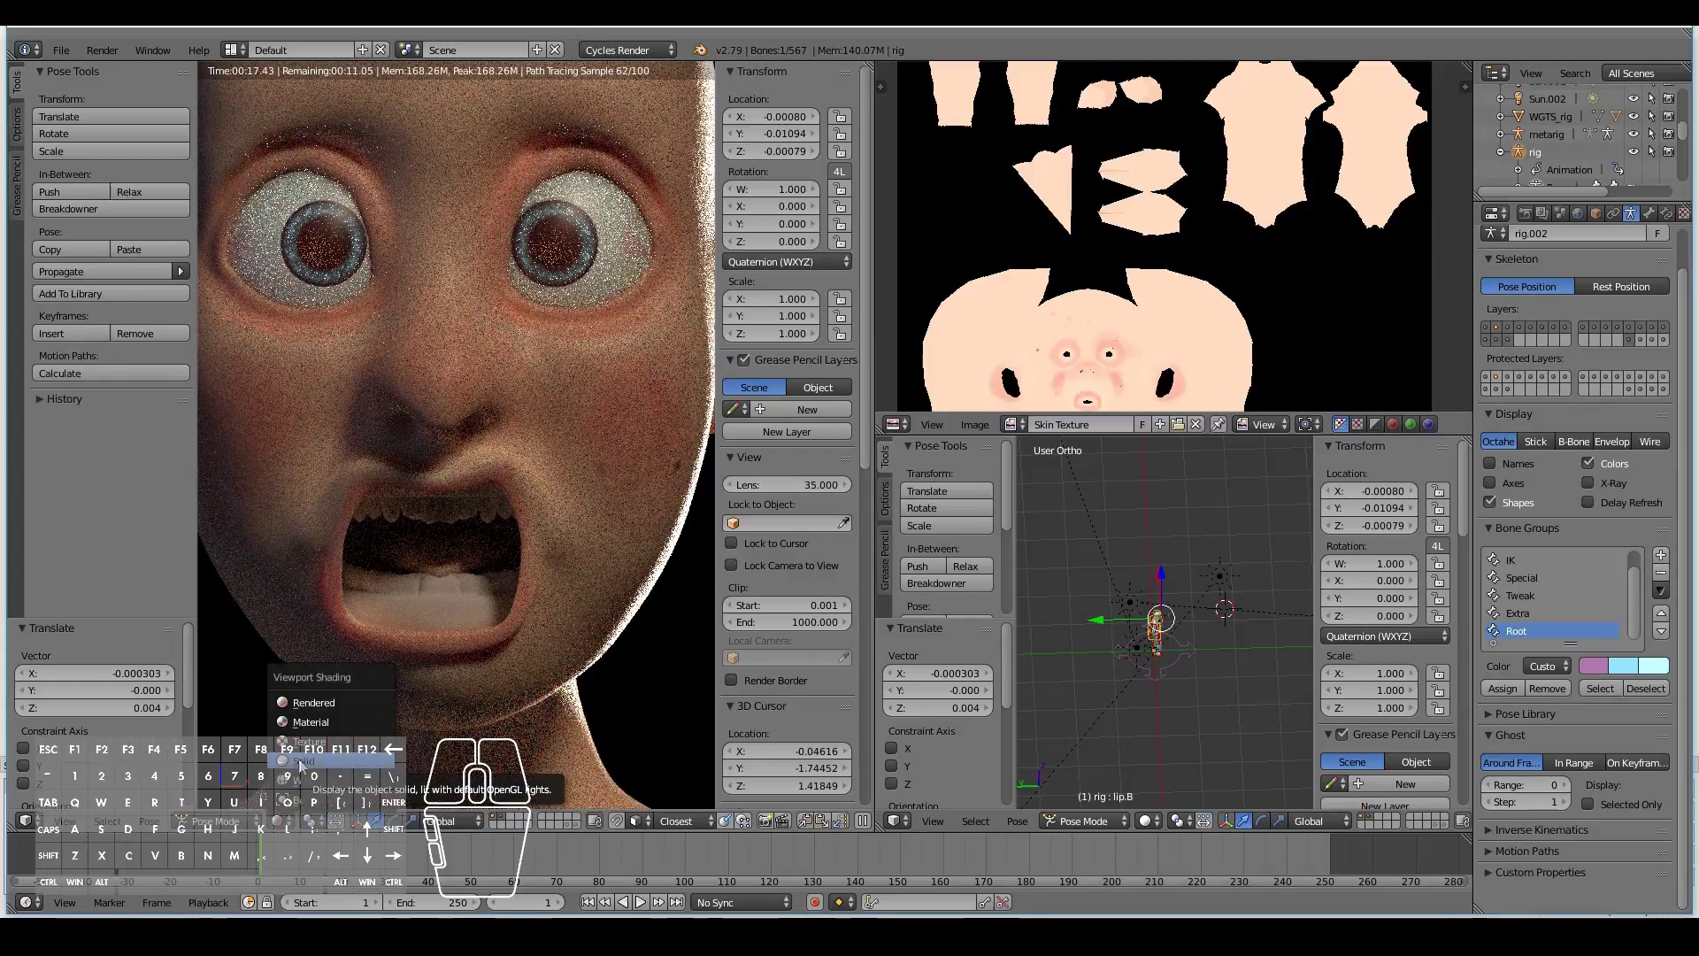
click(301, 761)
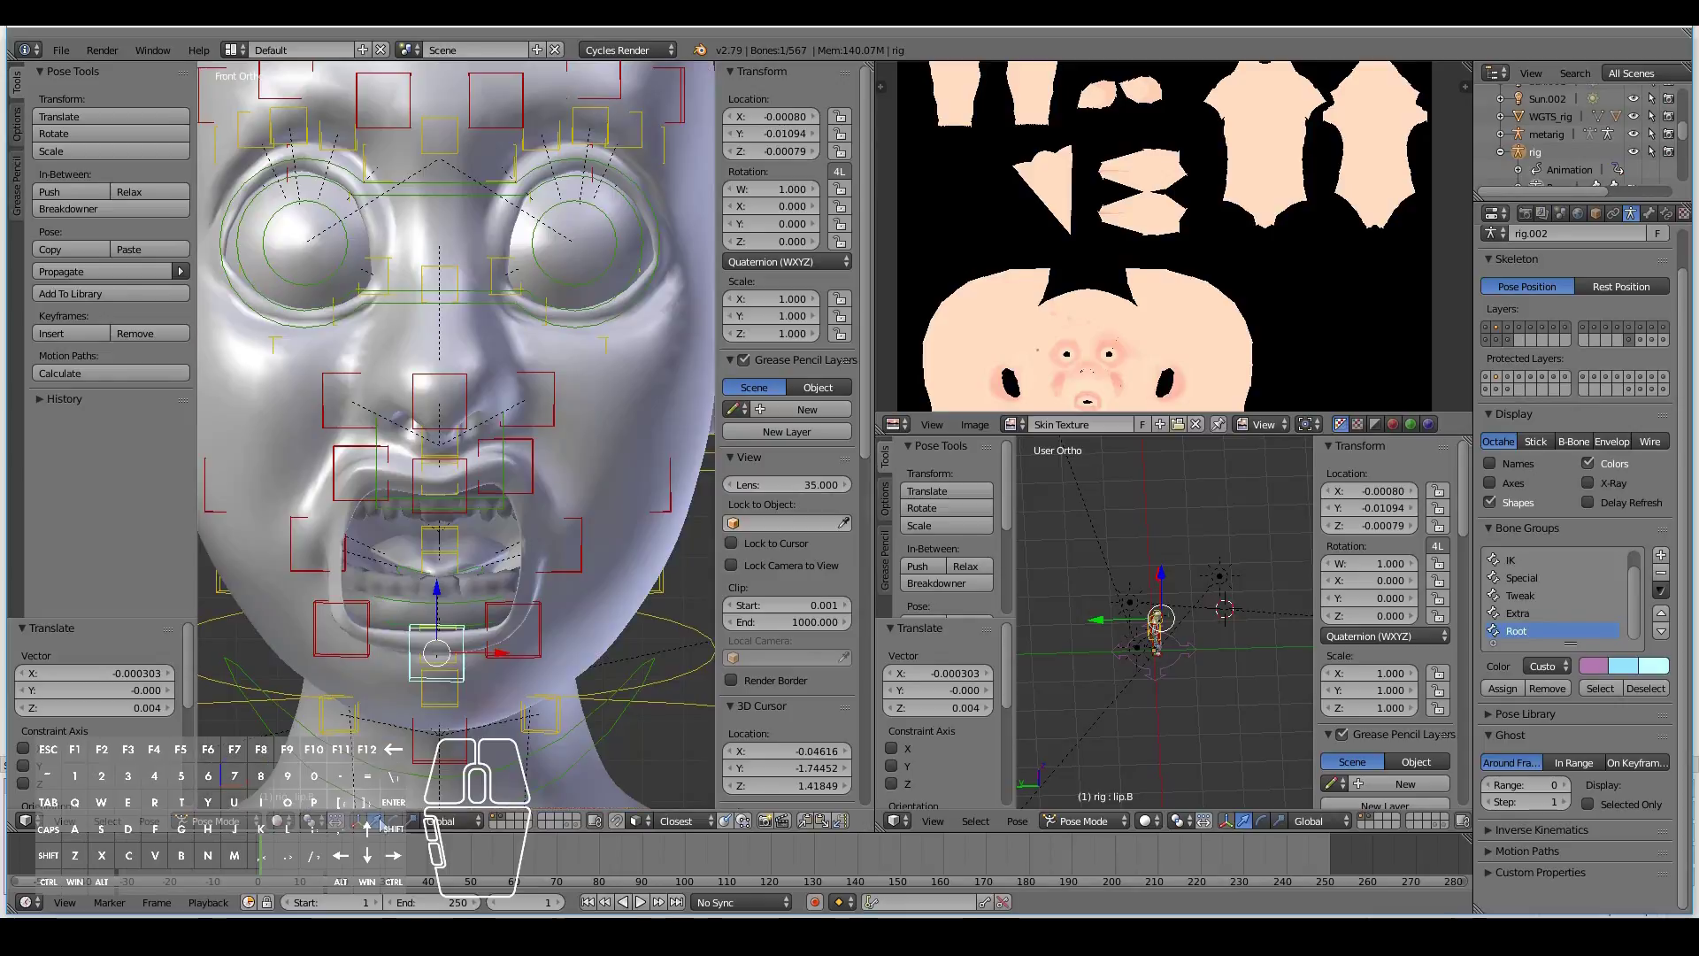
Step: Switch the body mesh to Texture Paint mode and examine the teeth and the inside of the mouth
right_click(665, 384)
click(257, 820)
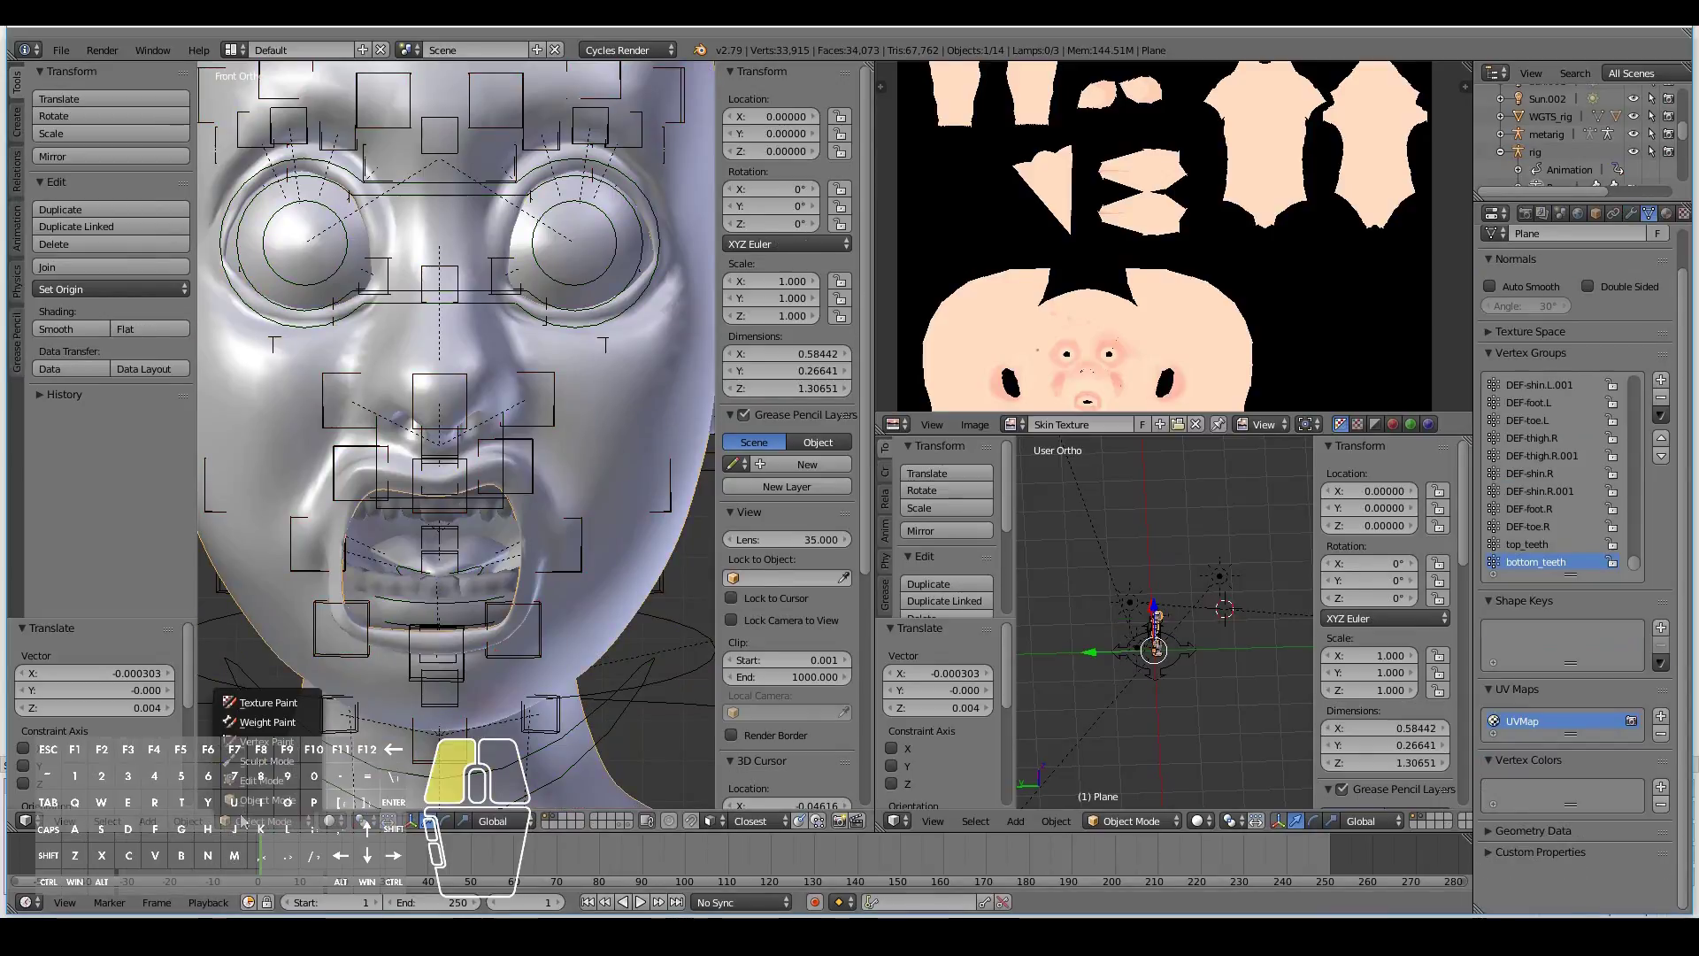
click(272, 703)
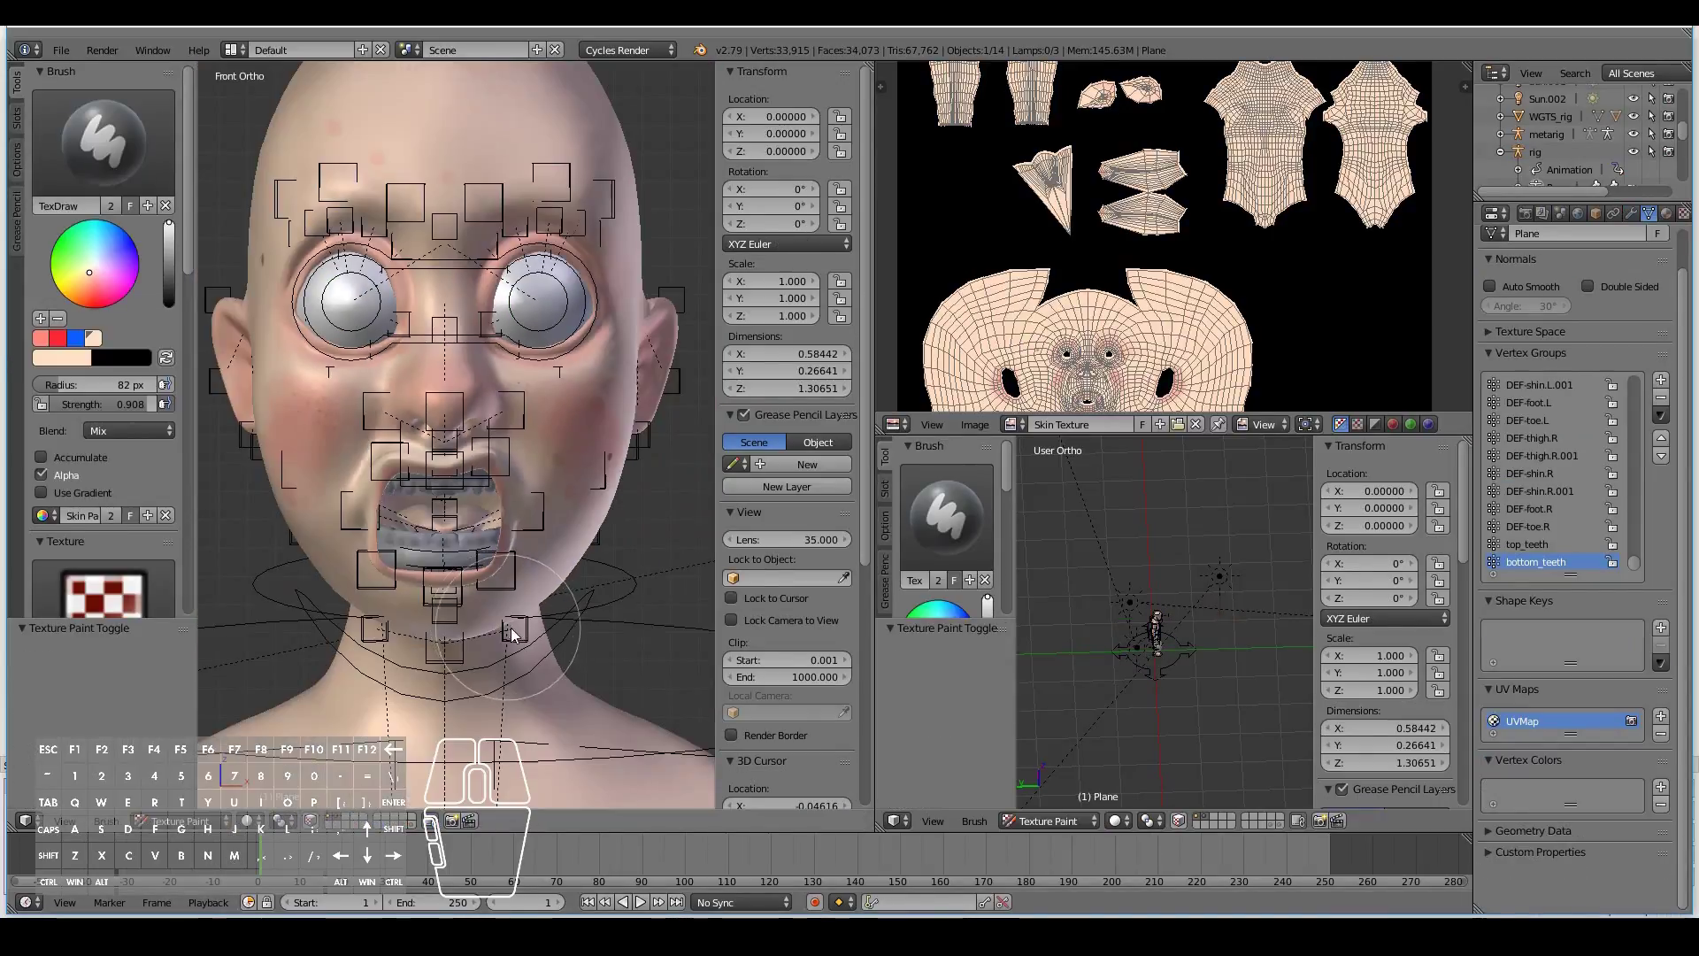
scroll(550, 638, up, 6)
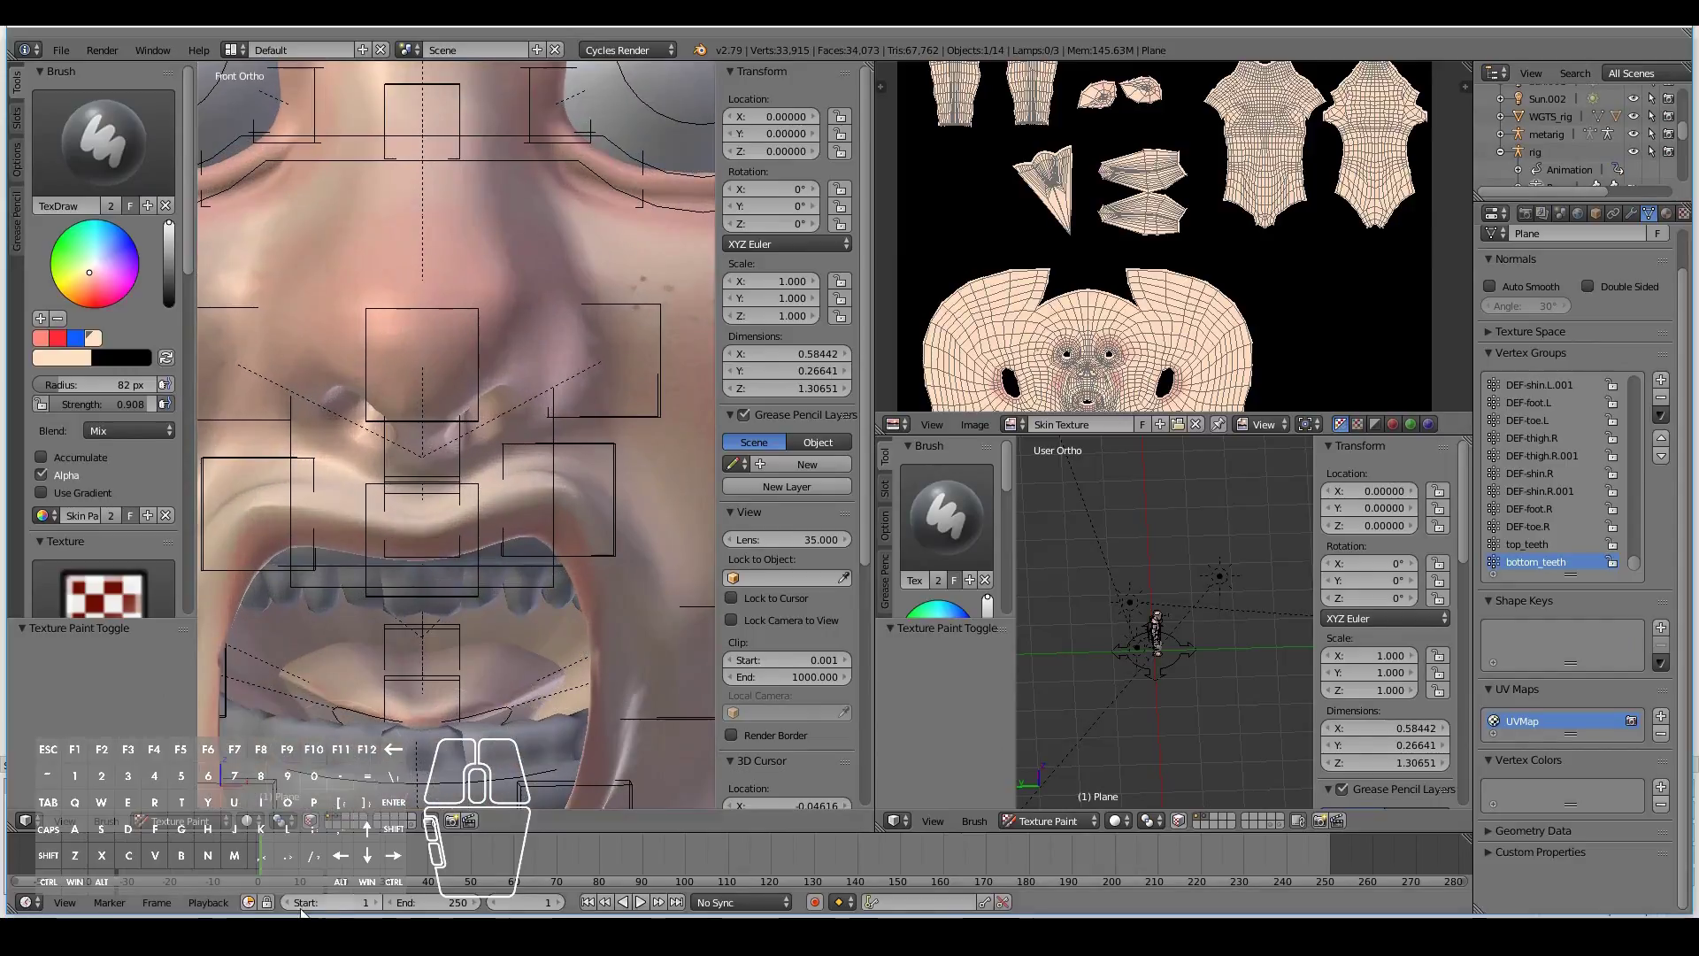
scroll(354, 681, down, 2)
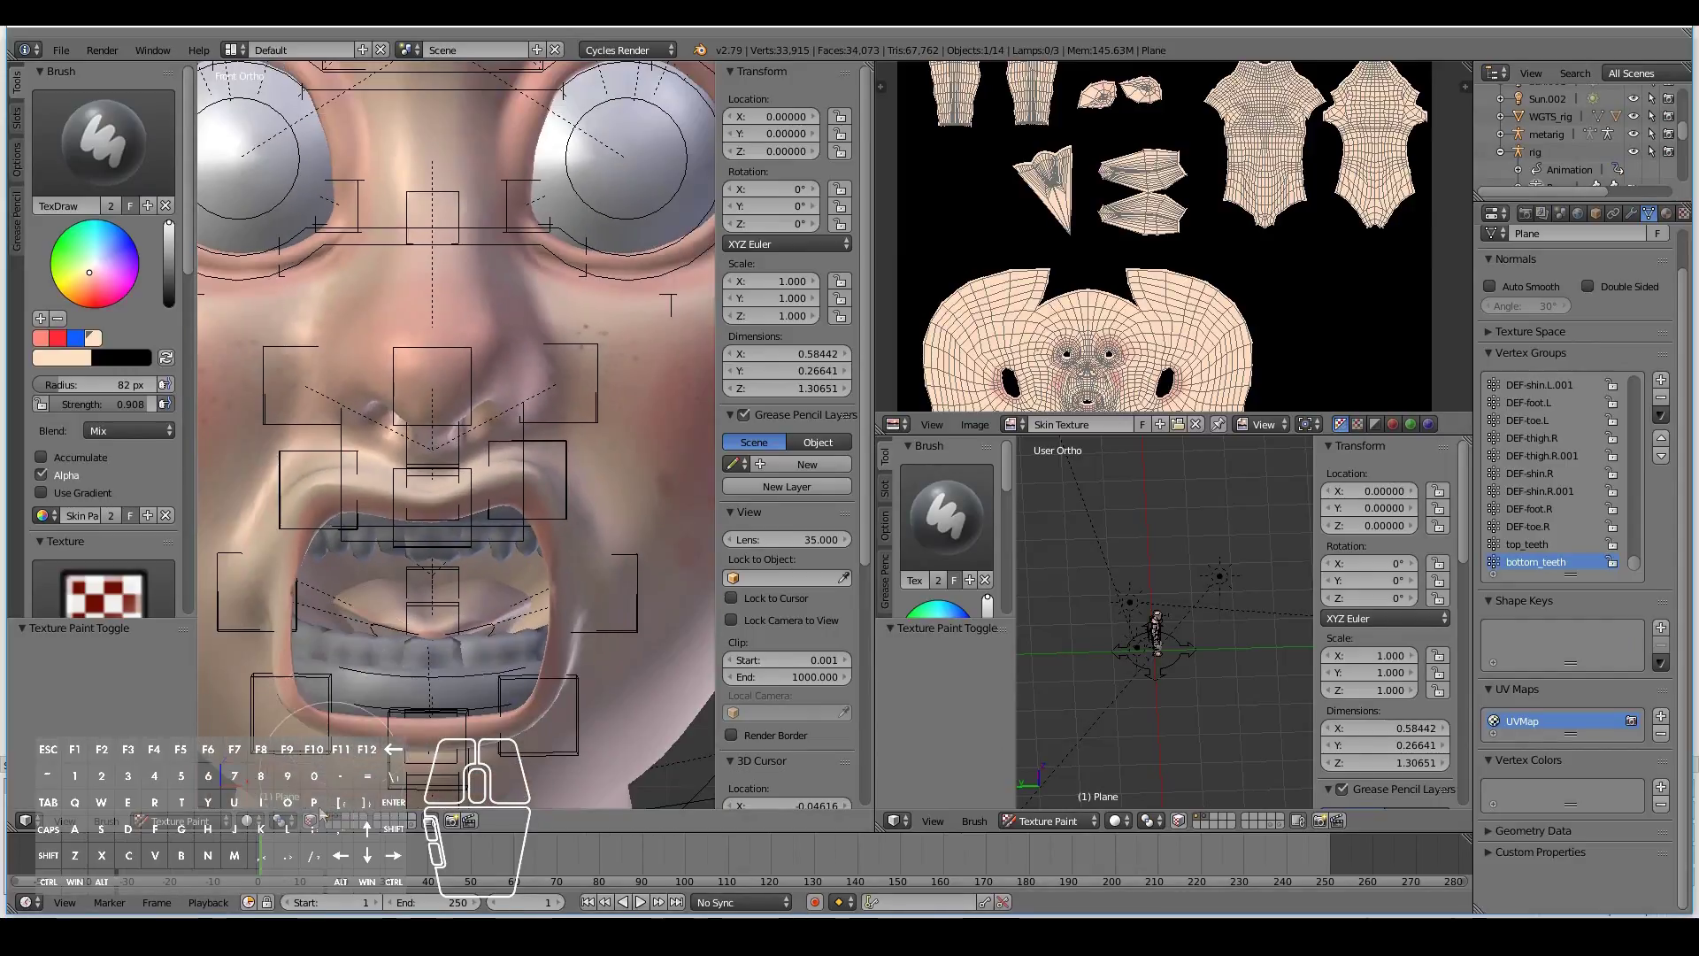
click(260, 822)
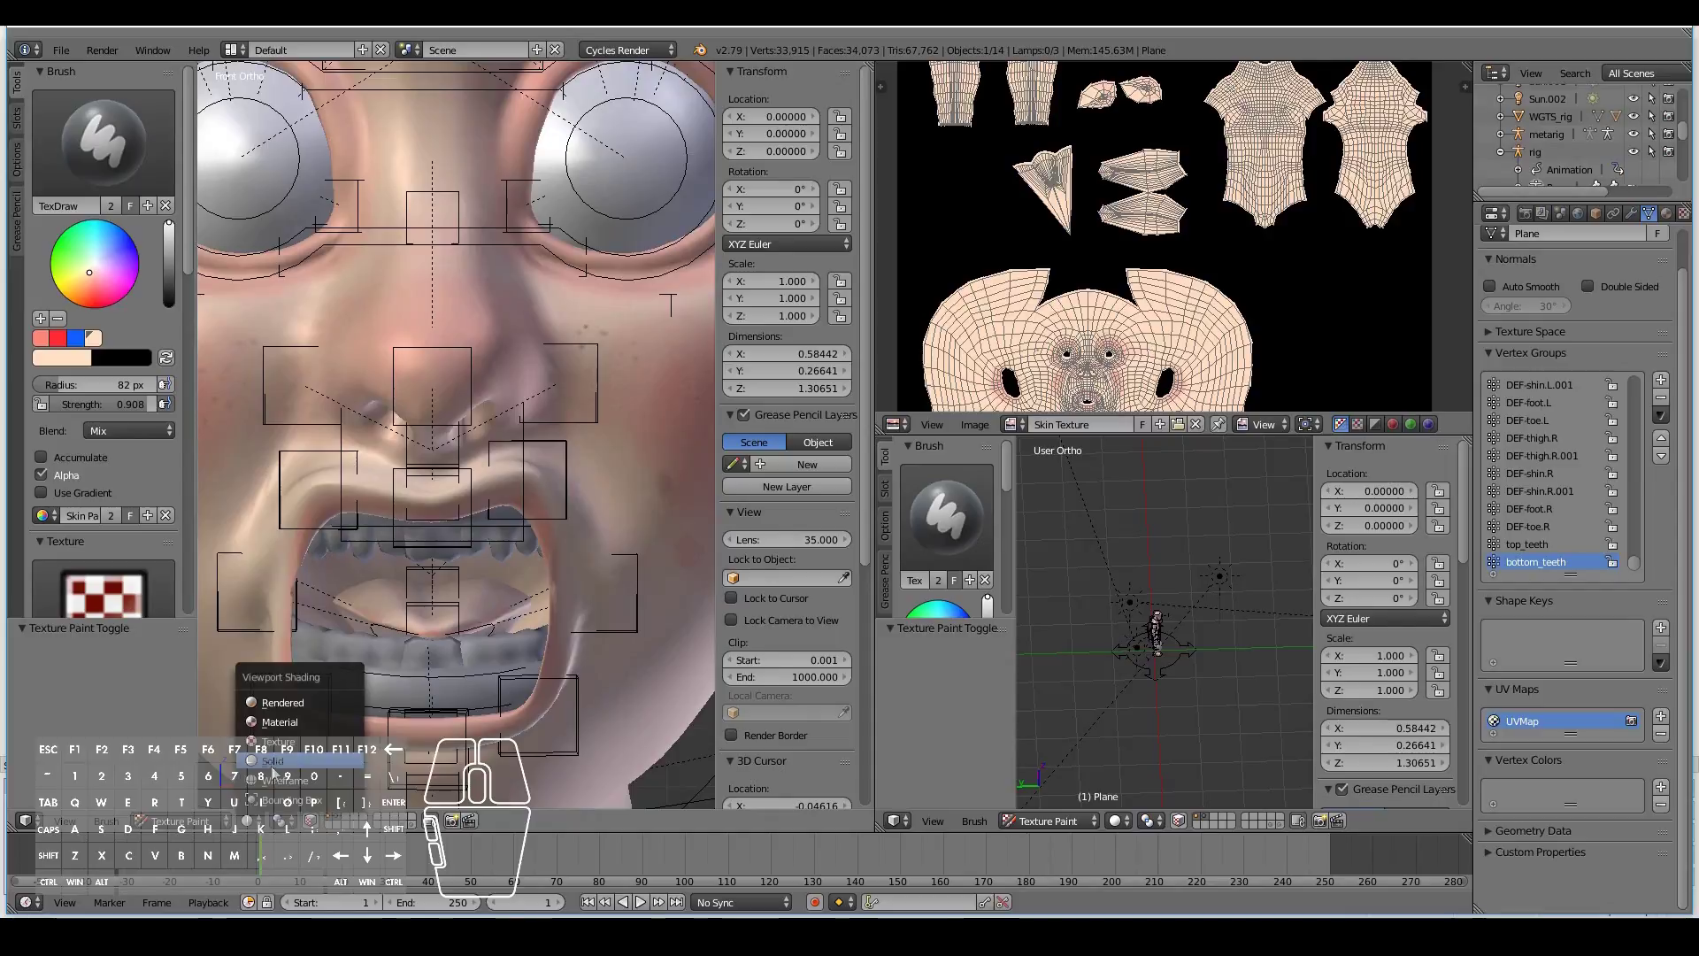
Step: Return to Object Mode, select the lower and upper teeth meshes together, and isolate them in local view from the front
key(ctrl+Tab)
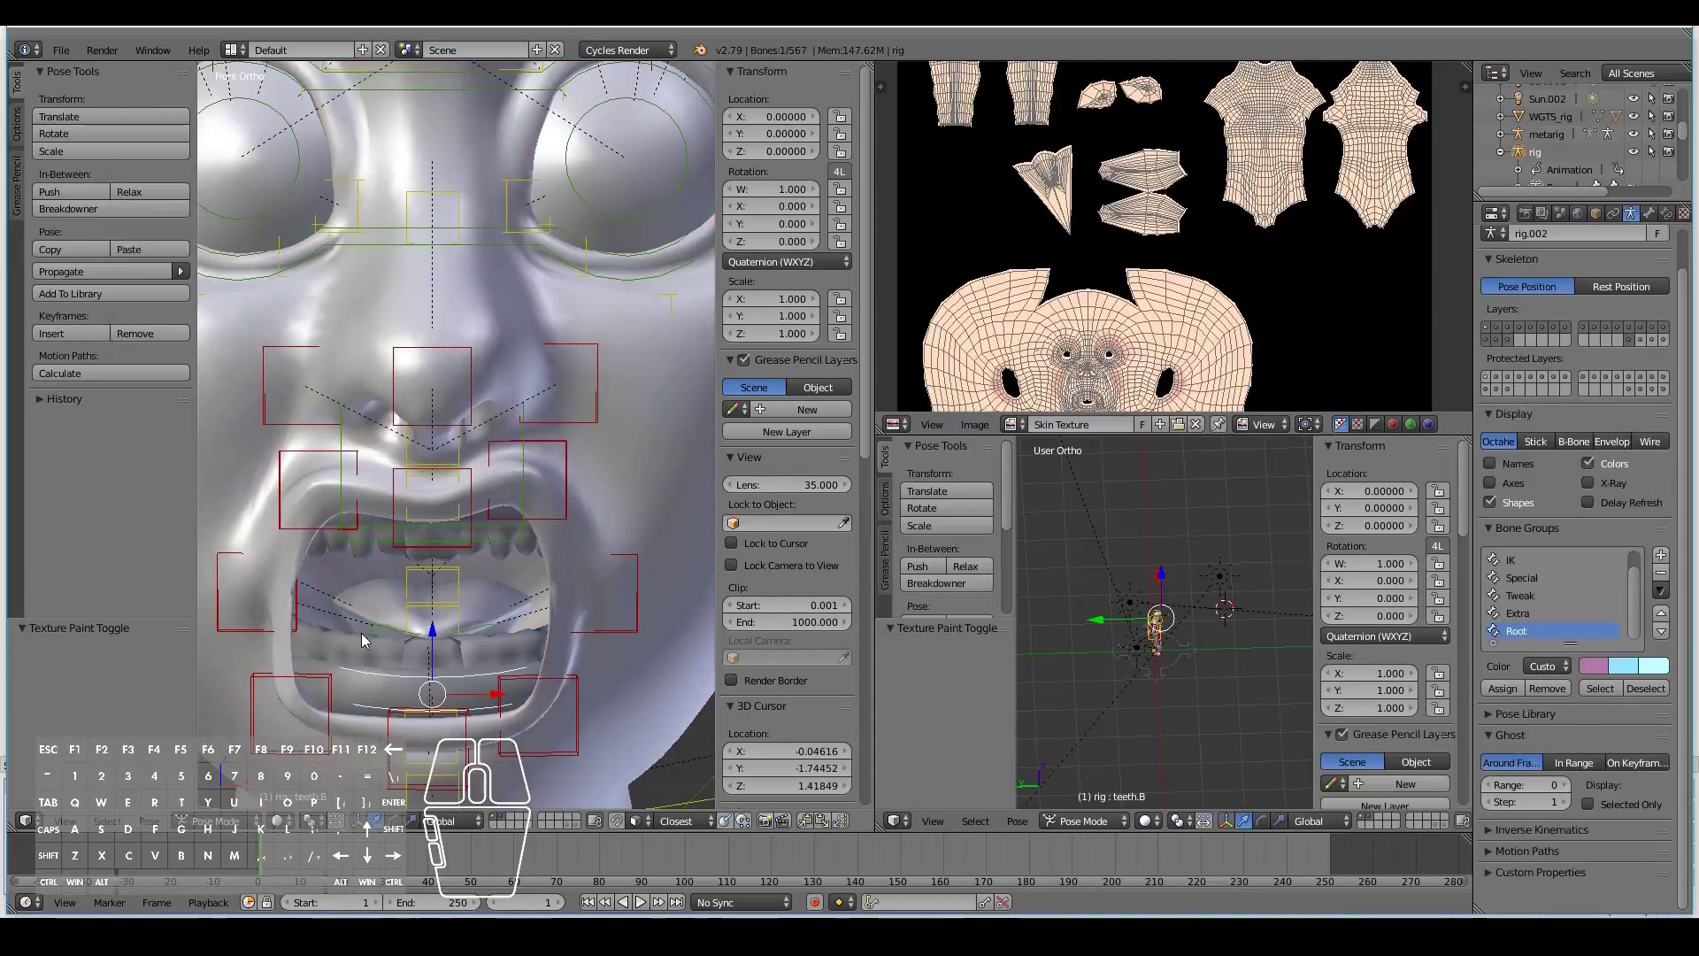
scroll(326, 652, up, 1)
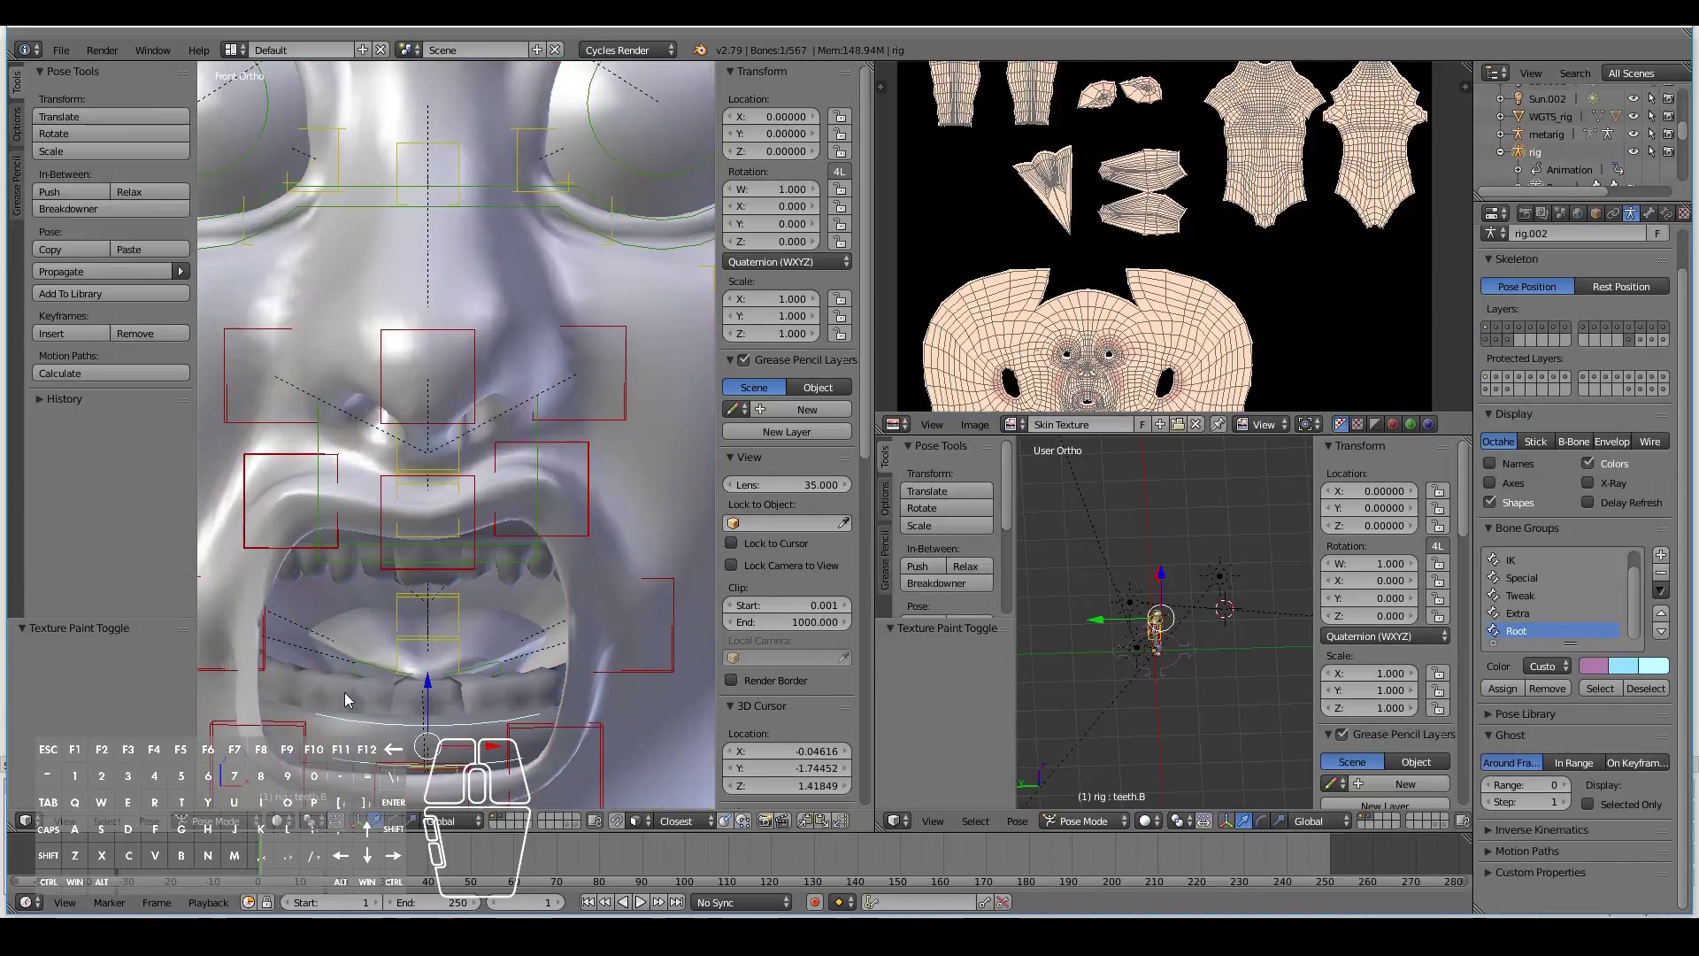
middle_drag(369, 214, 523, 343)
key(ctrl+Tab)
right_click(592, 386)
shift+right_click(579, 223)
key(KP_1)
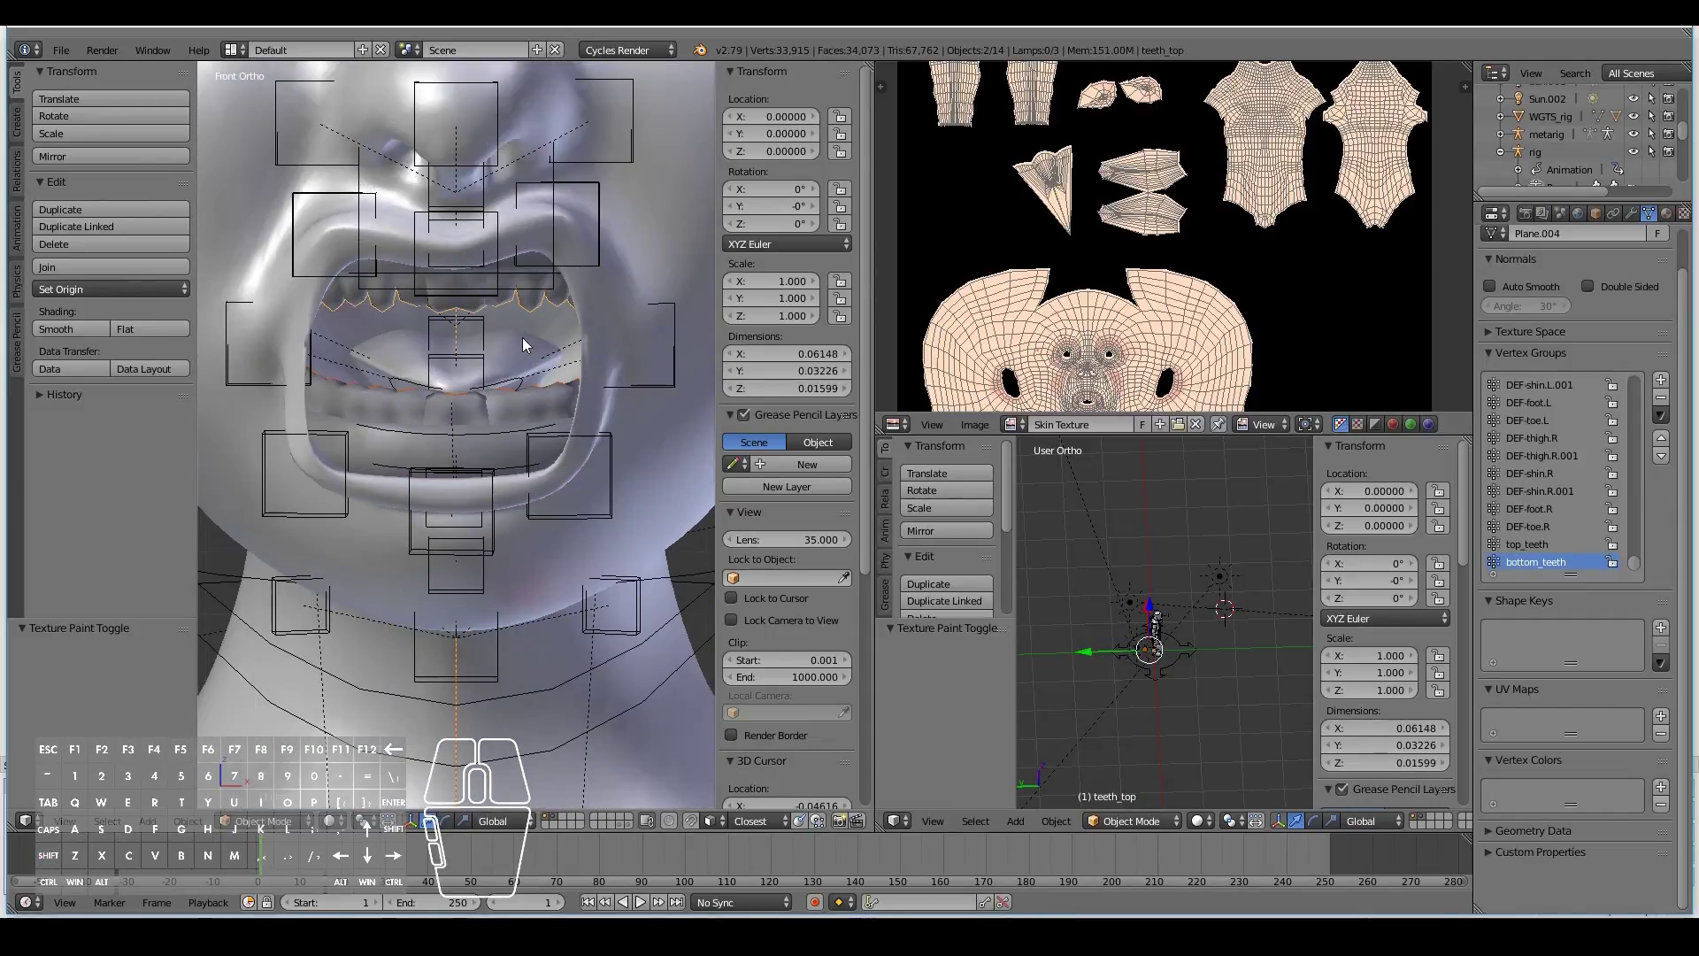
key(KP_Divide)
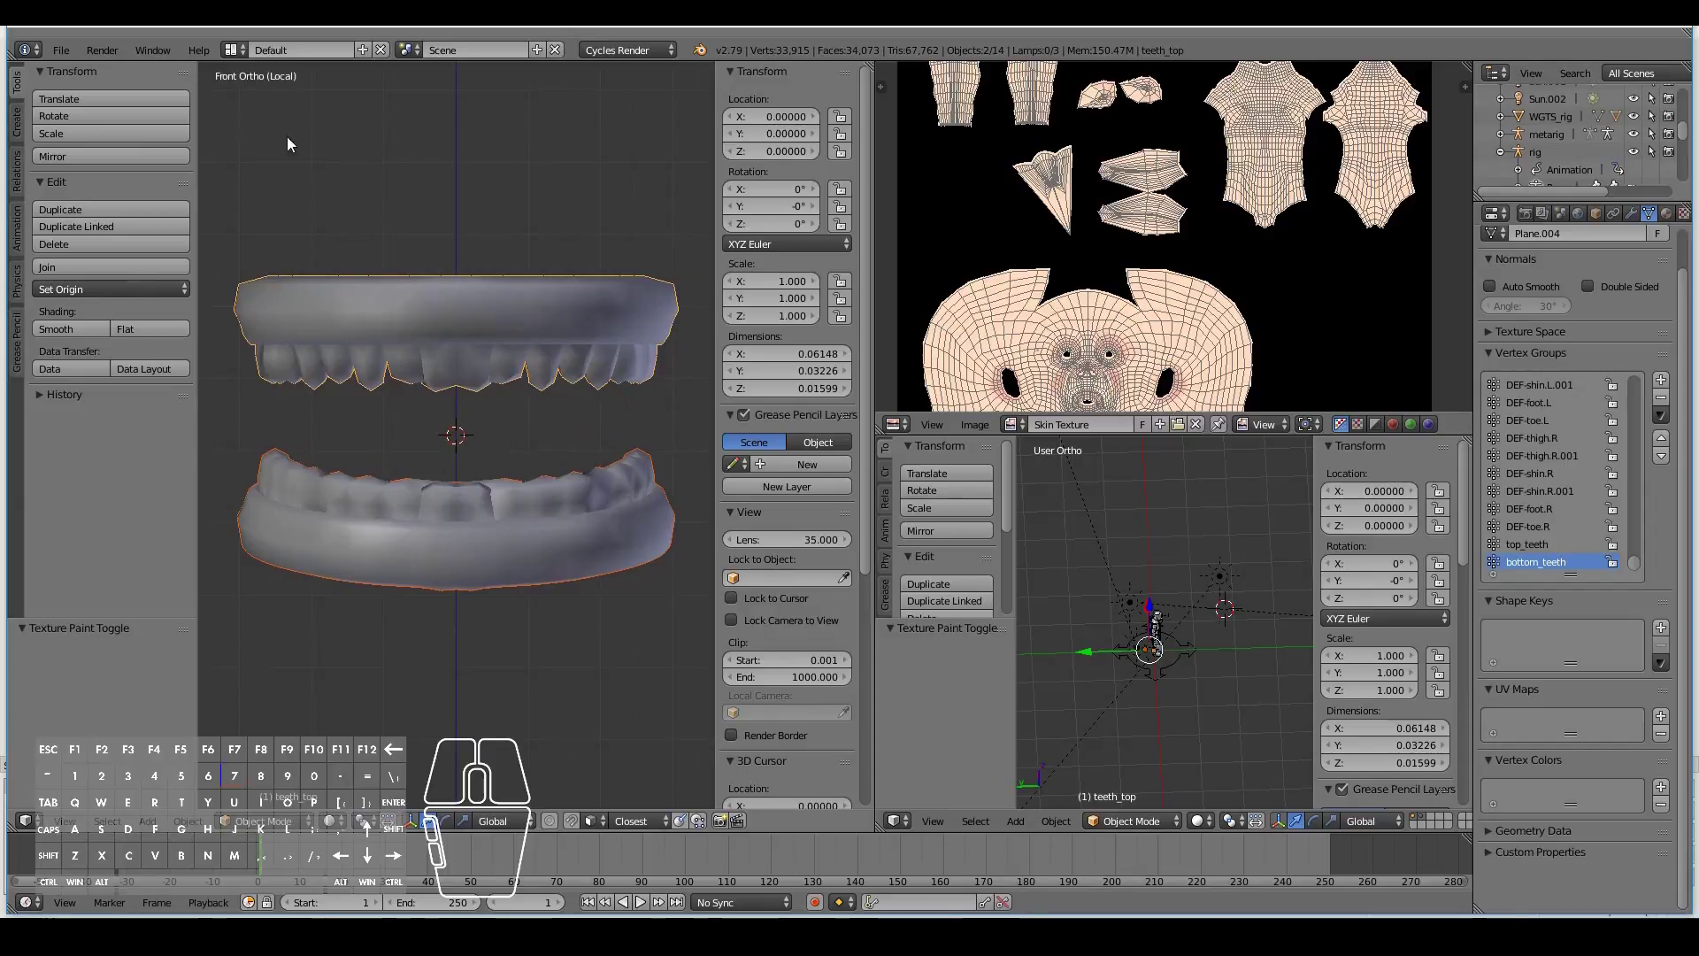
Step: Display the isolated teeth from a slightly raised front angle in Rendered shading
middle_drag(505, 303, 464, 485)
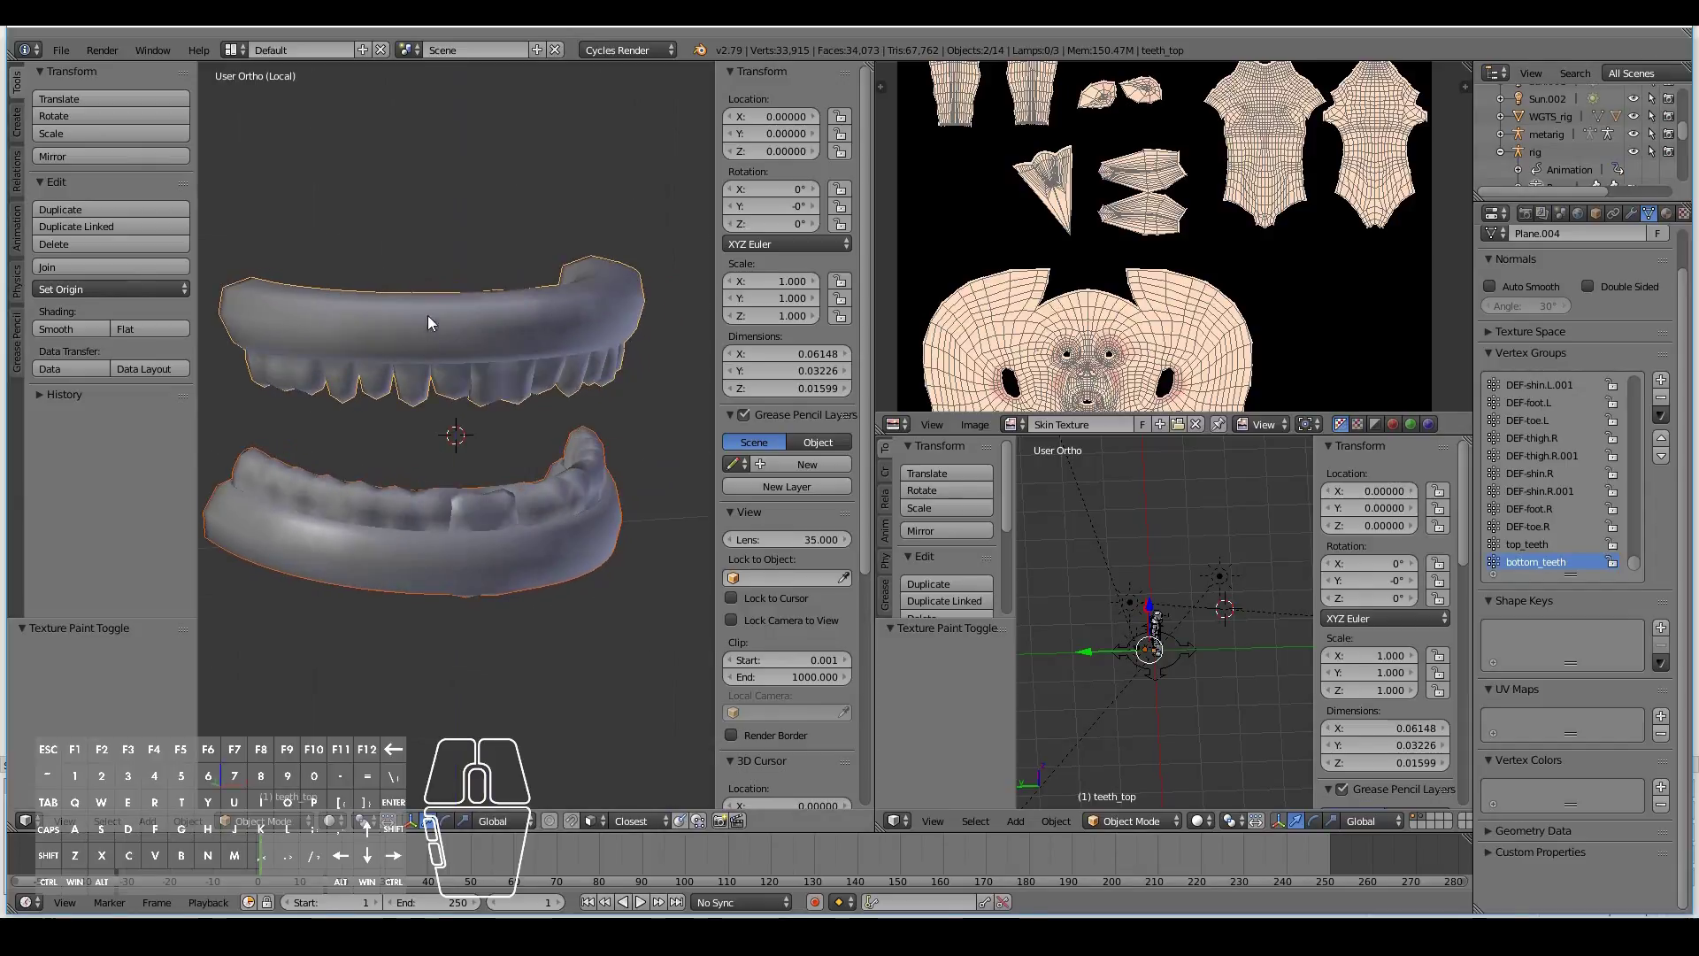
middle_drag(534, 554, 476, 556)
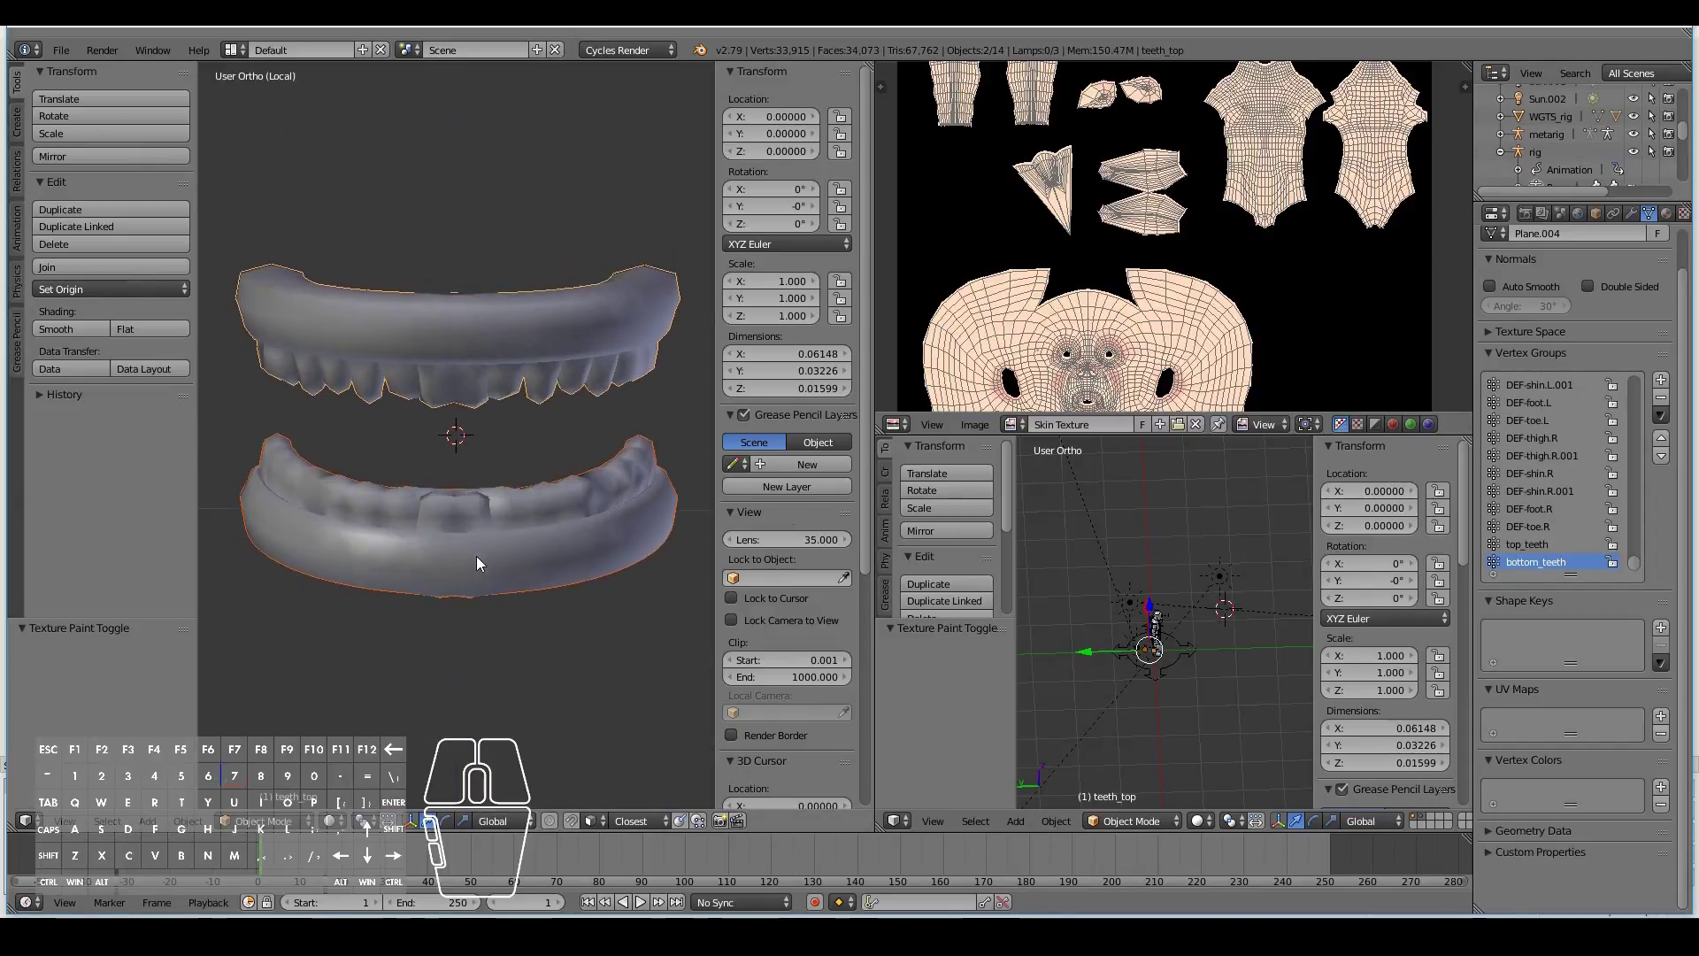
click(350, 821)
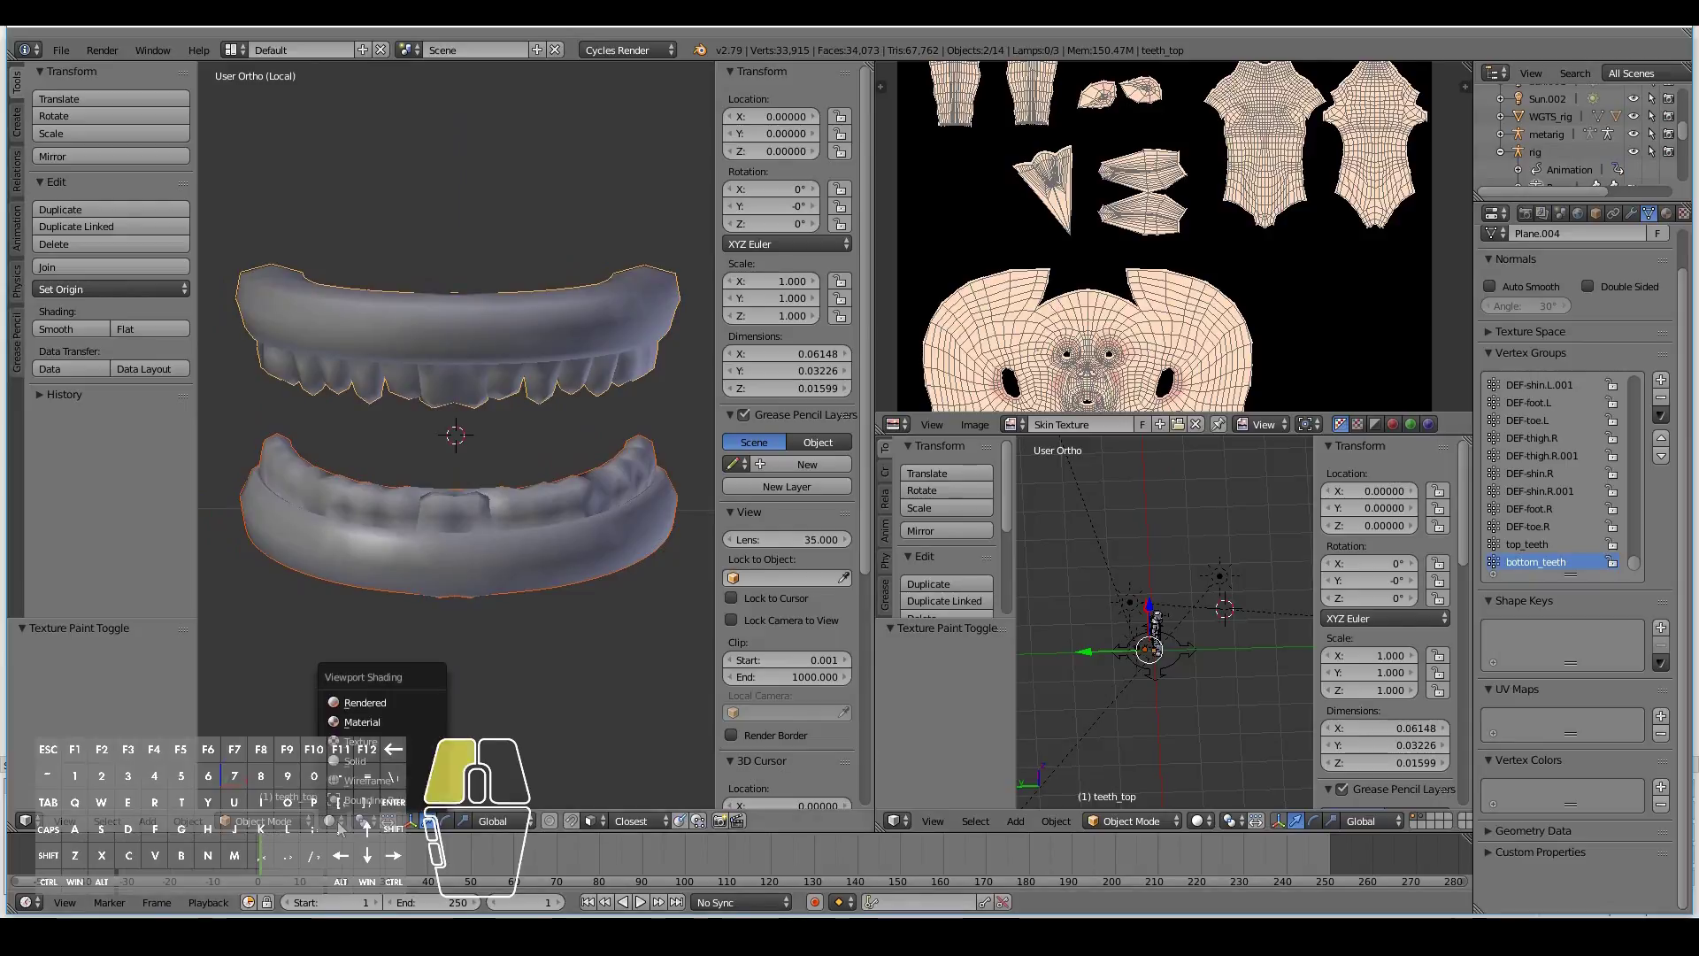
click(372, 707)
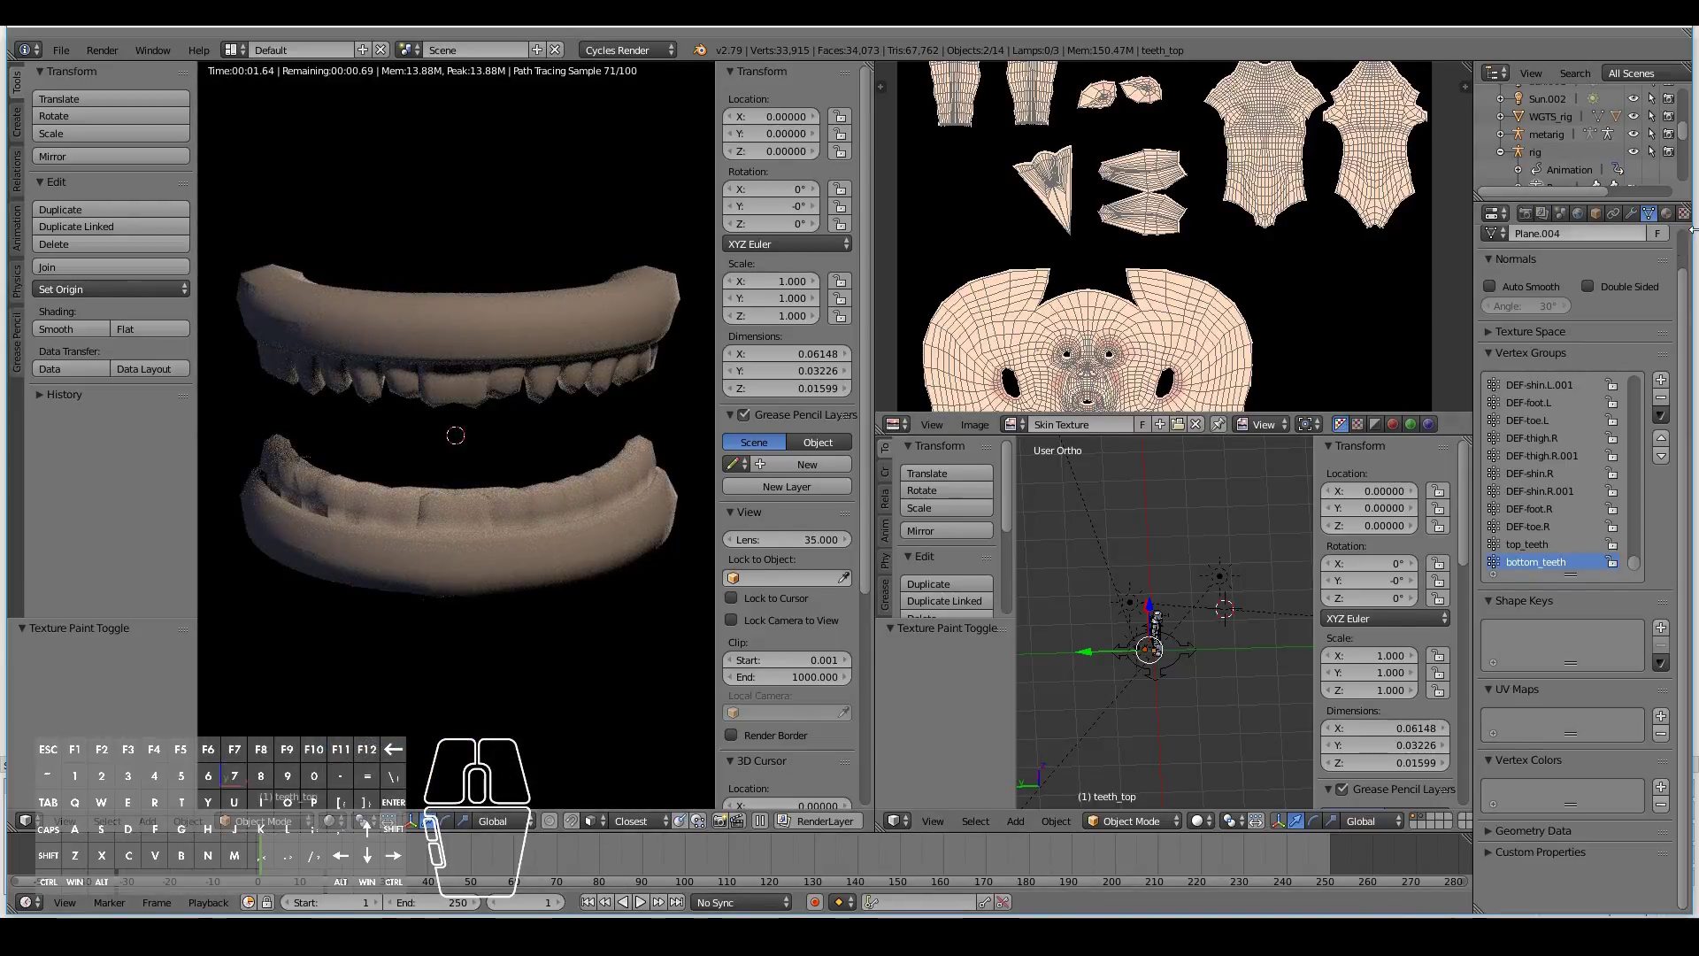
Step: Create a new material named gums on the upper teeth mesh
click(1666, 213)
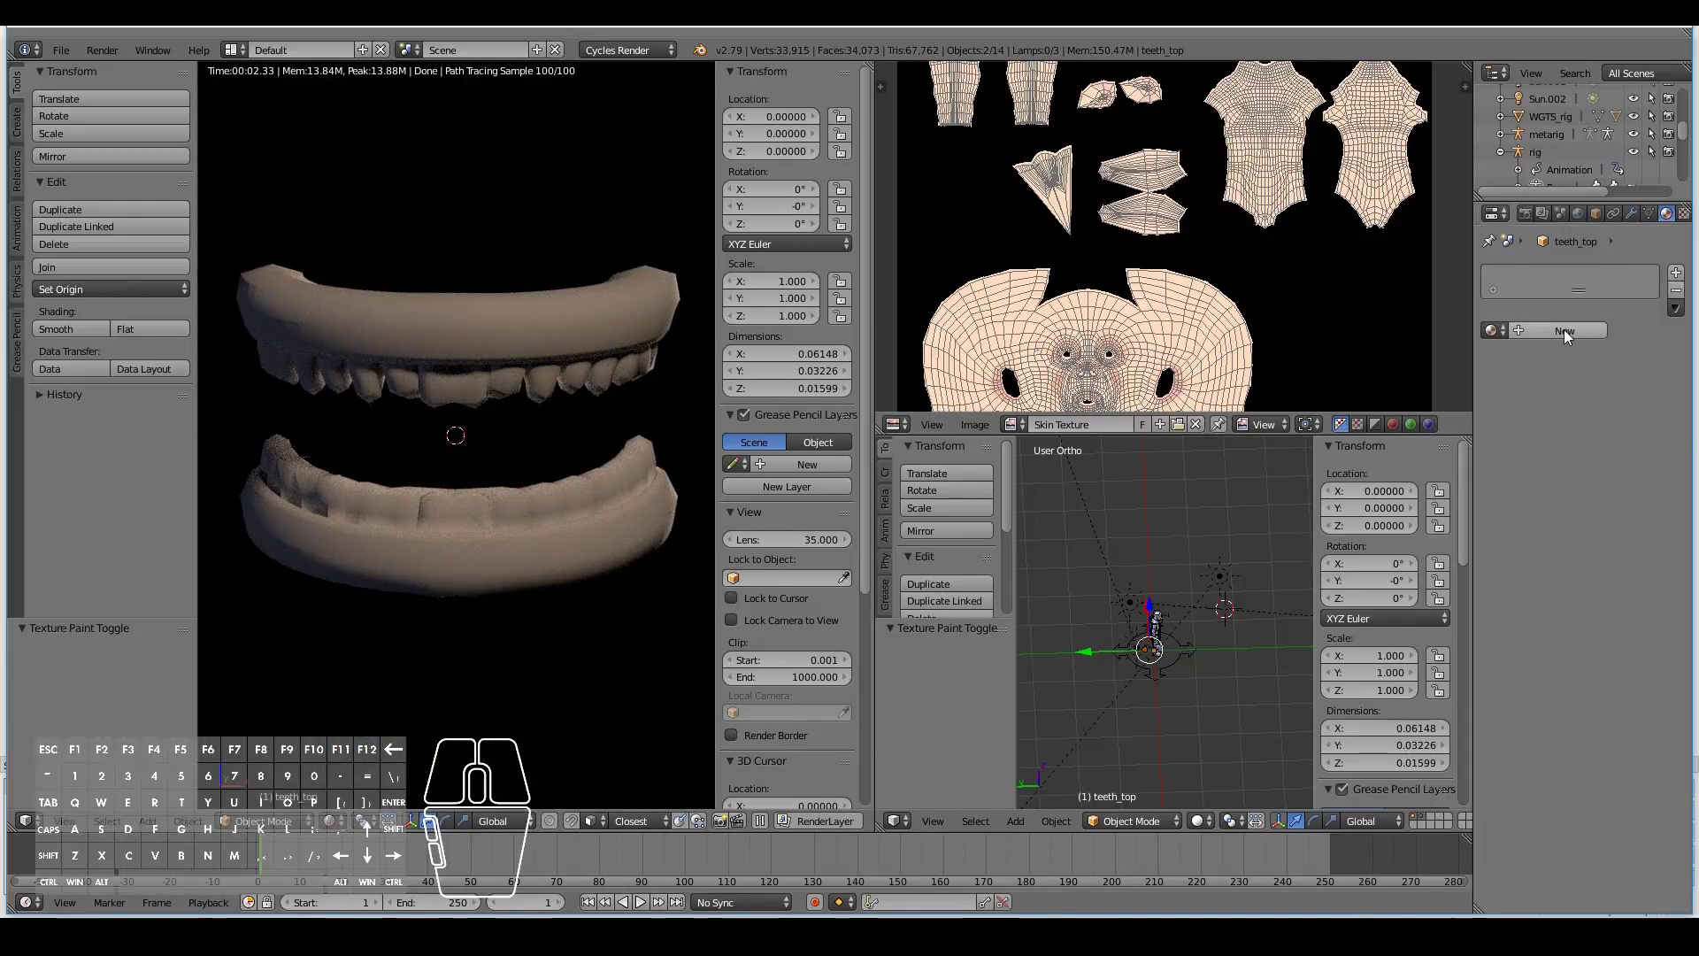
click(1564, 329)
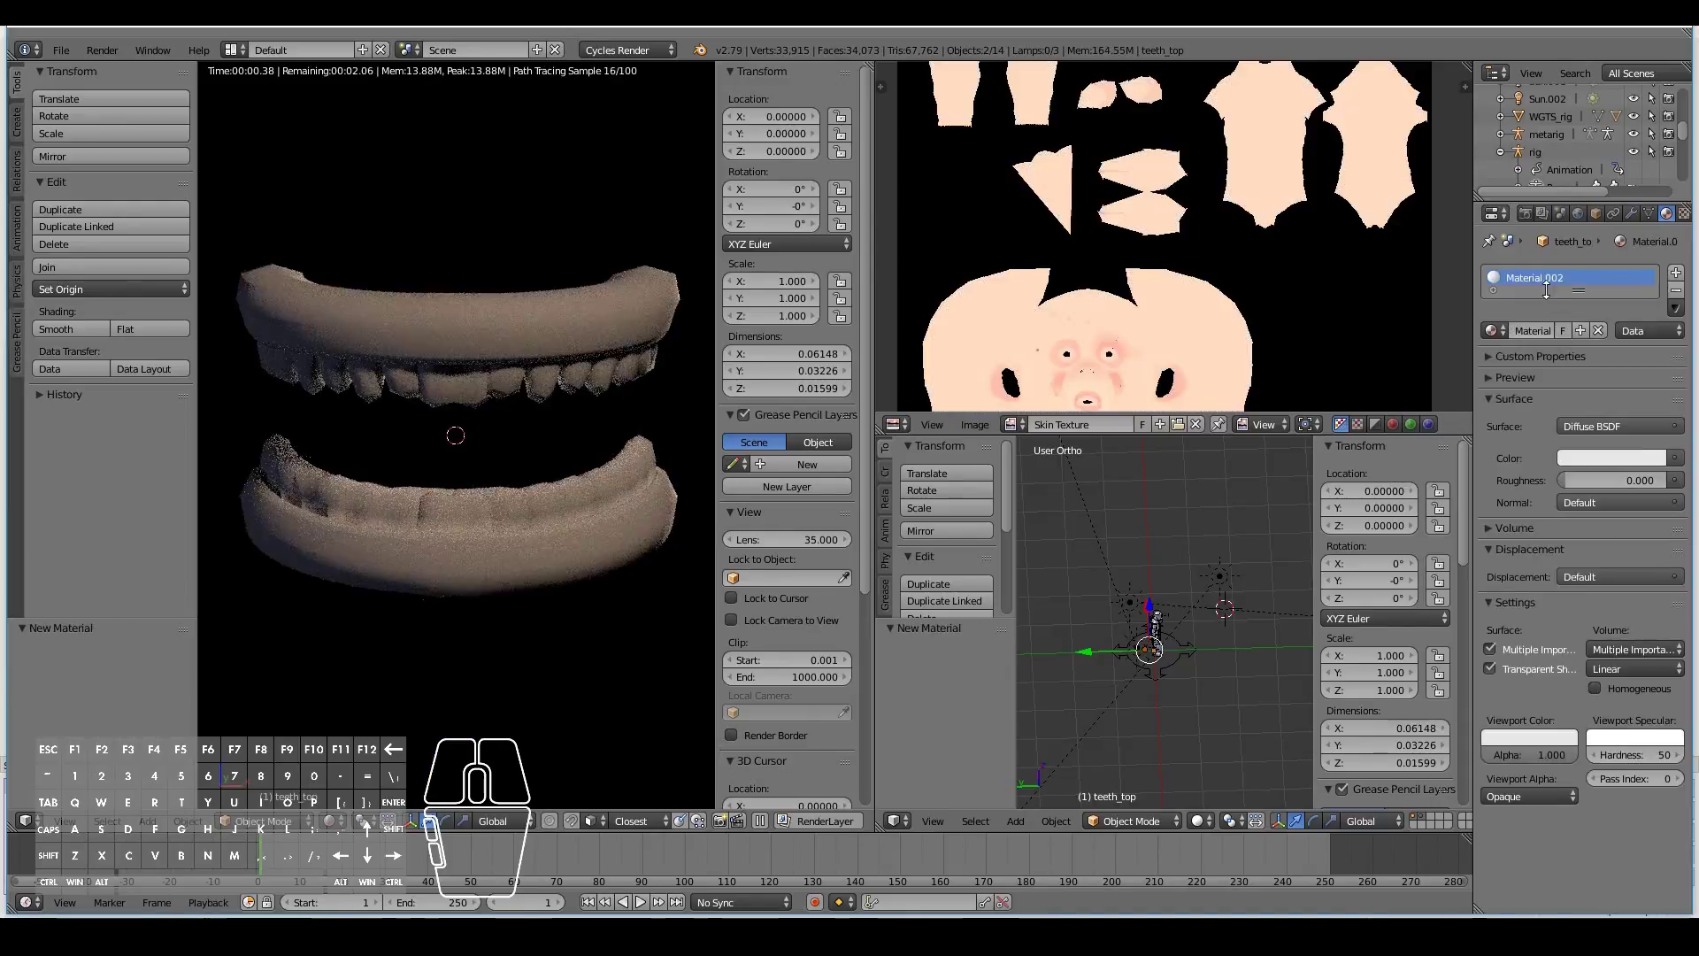
text(gums)
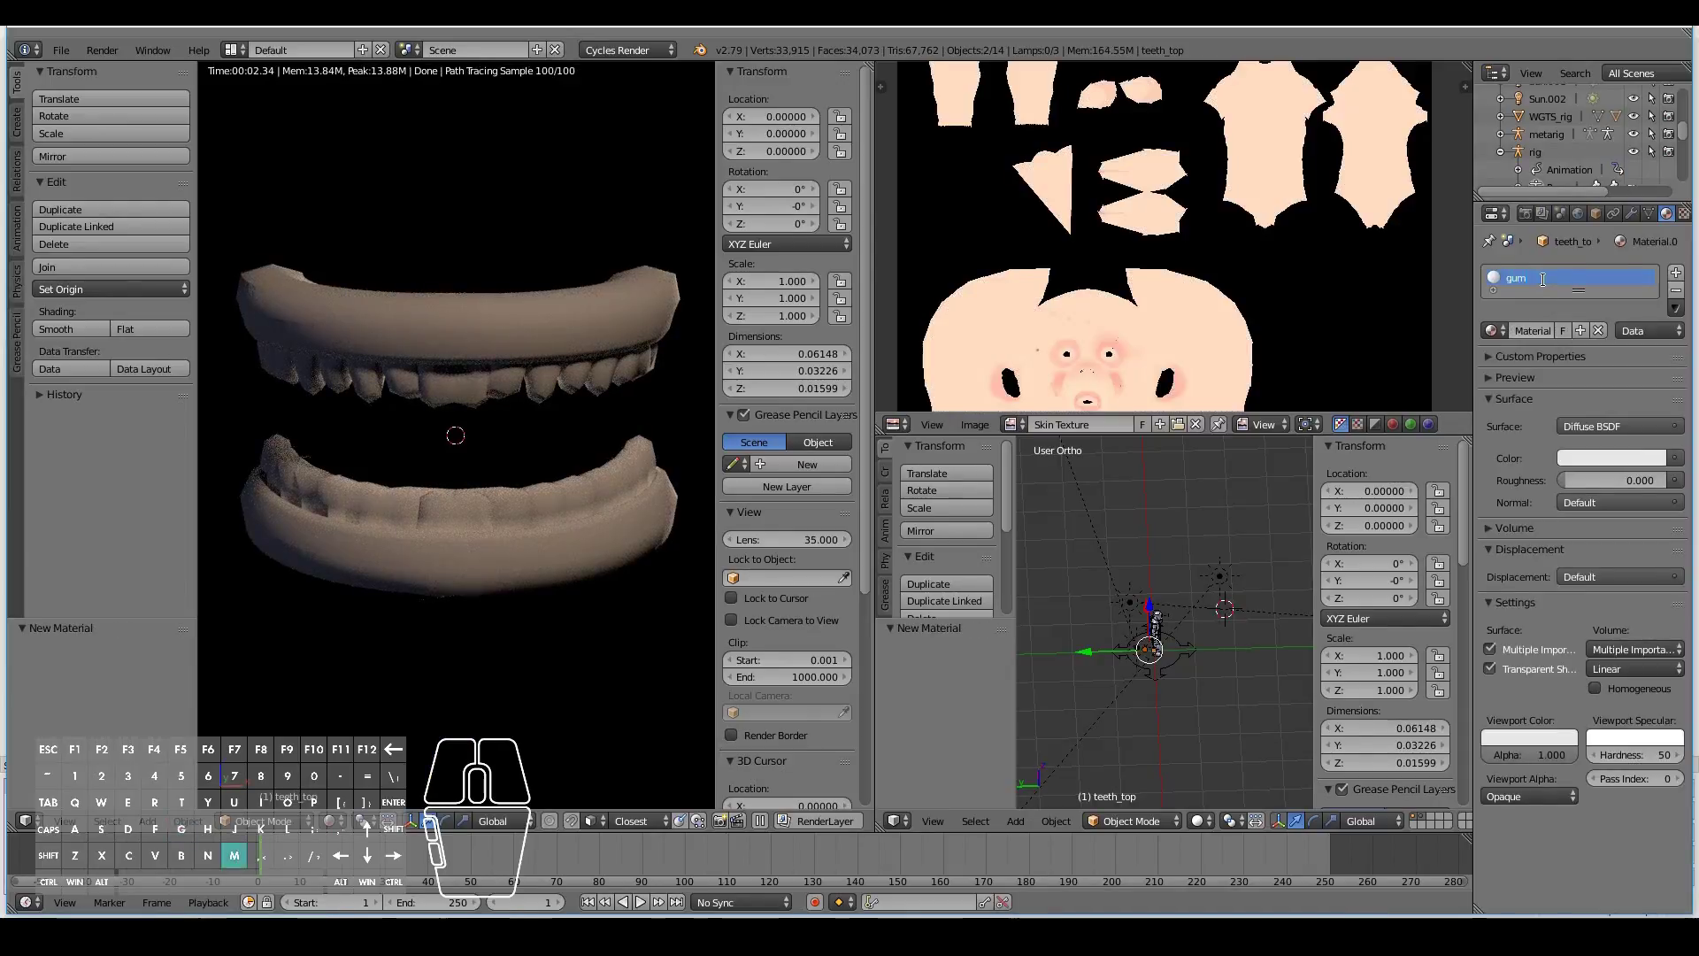
key(Return)
Step: Add a second material named teeth to the upper teeth mesh, and give the gums material a pinkish red colour
click(1675, 272)
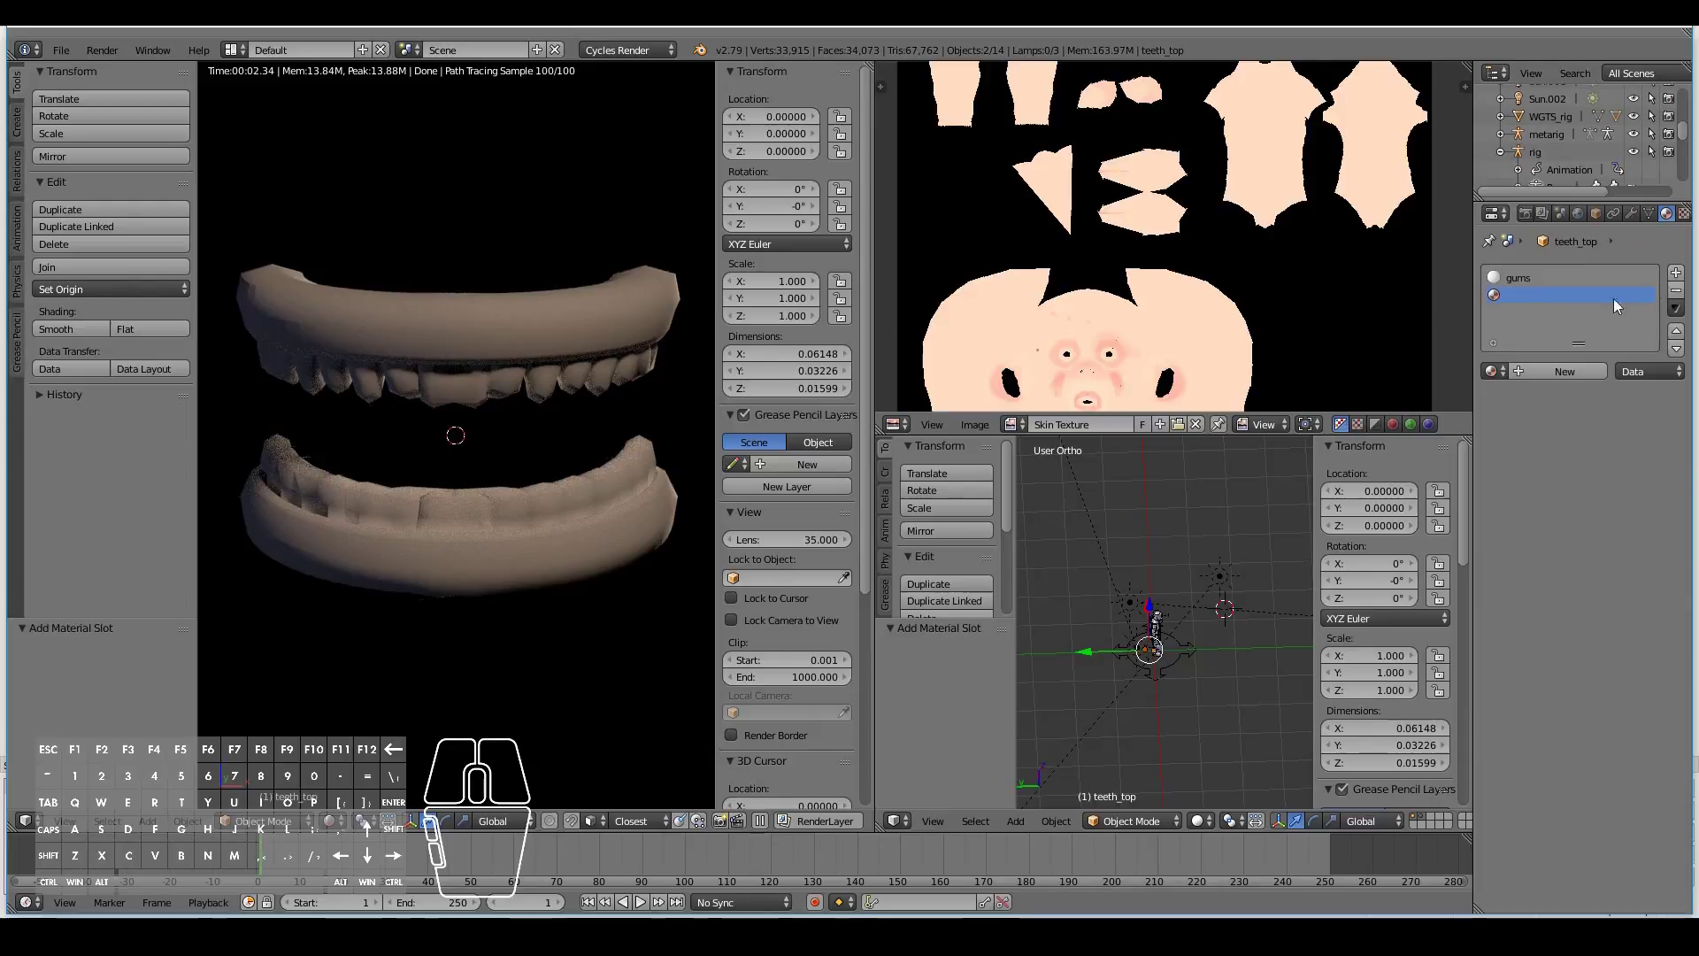
click(1553, 369)
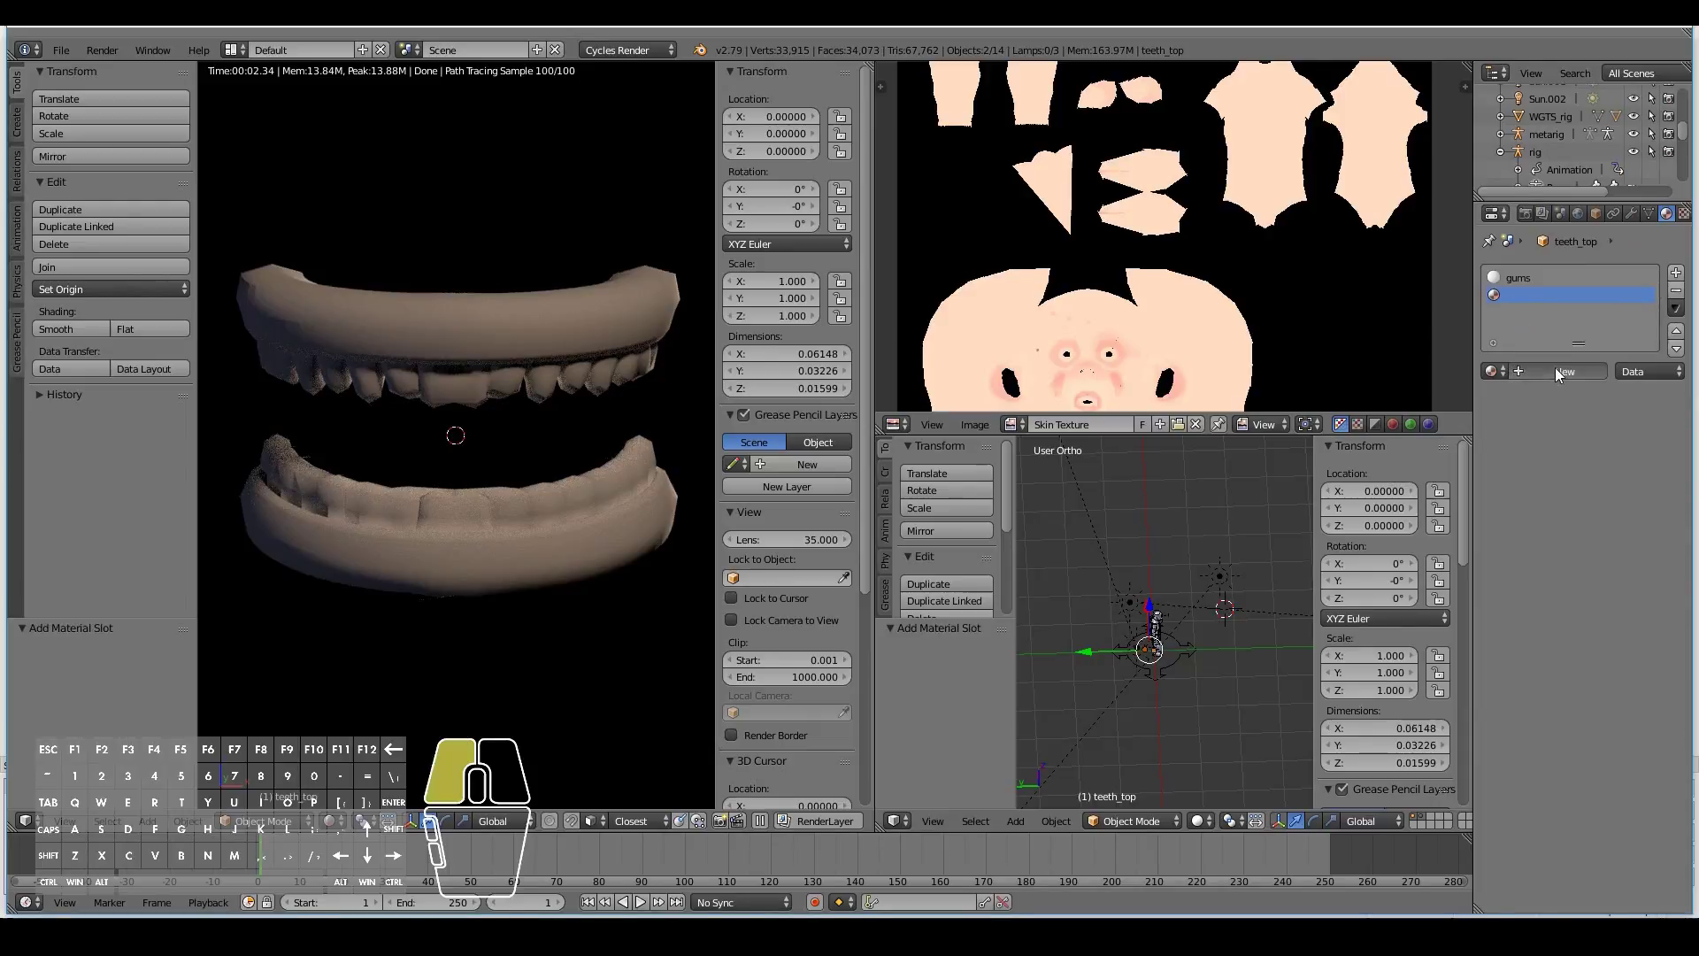
double_click(1547, 295)
text(tee)
key(BackSpace)
key(BackSpace)
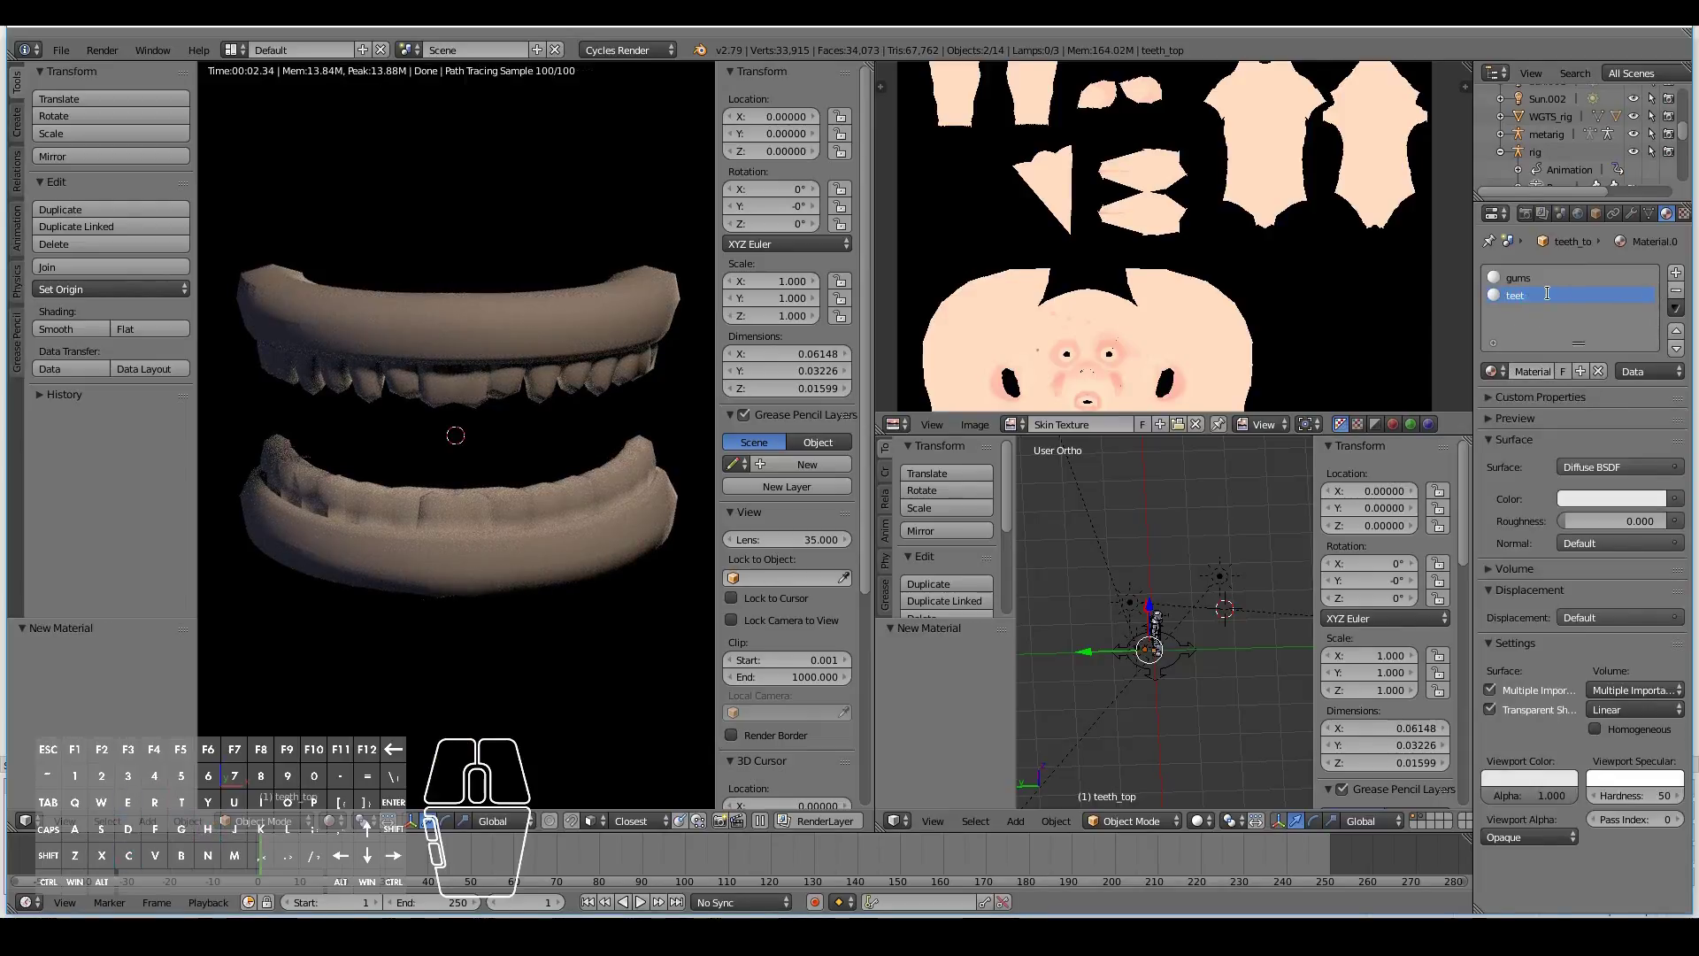
click(1614, 500)
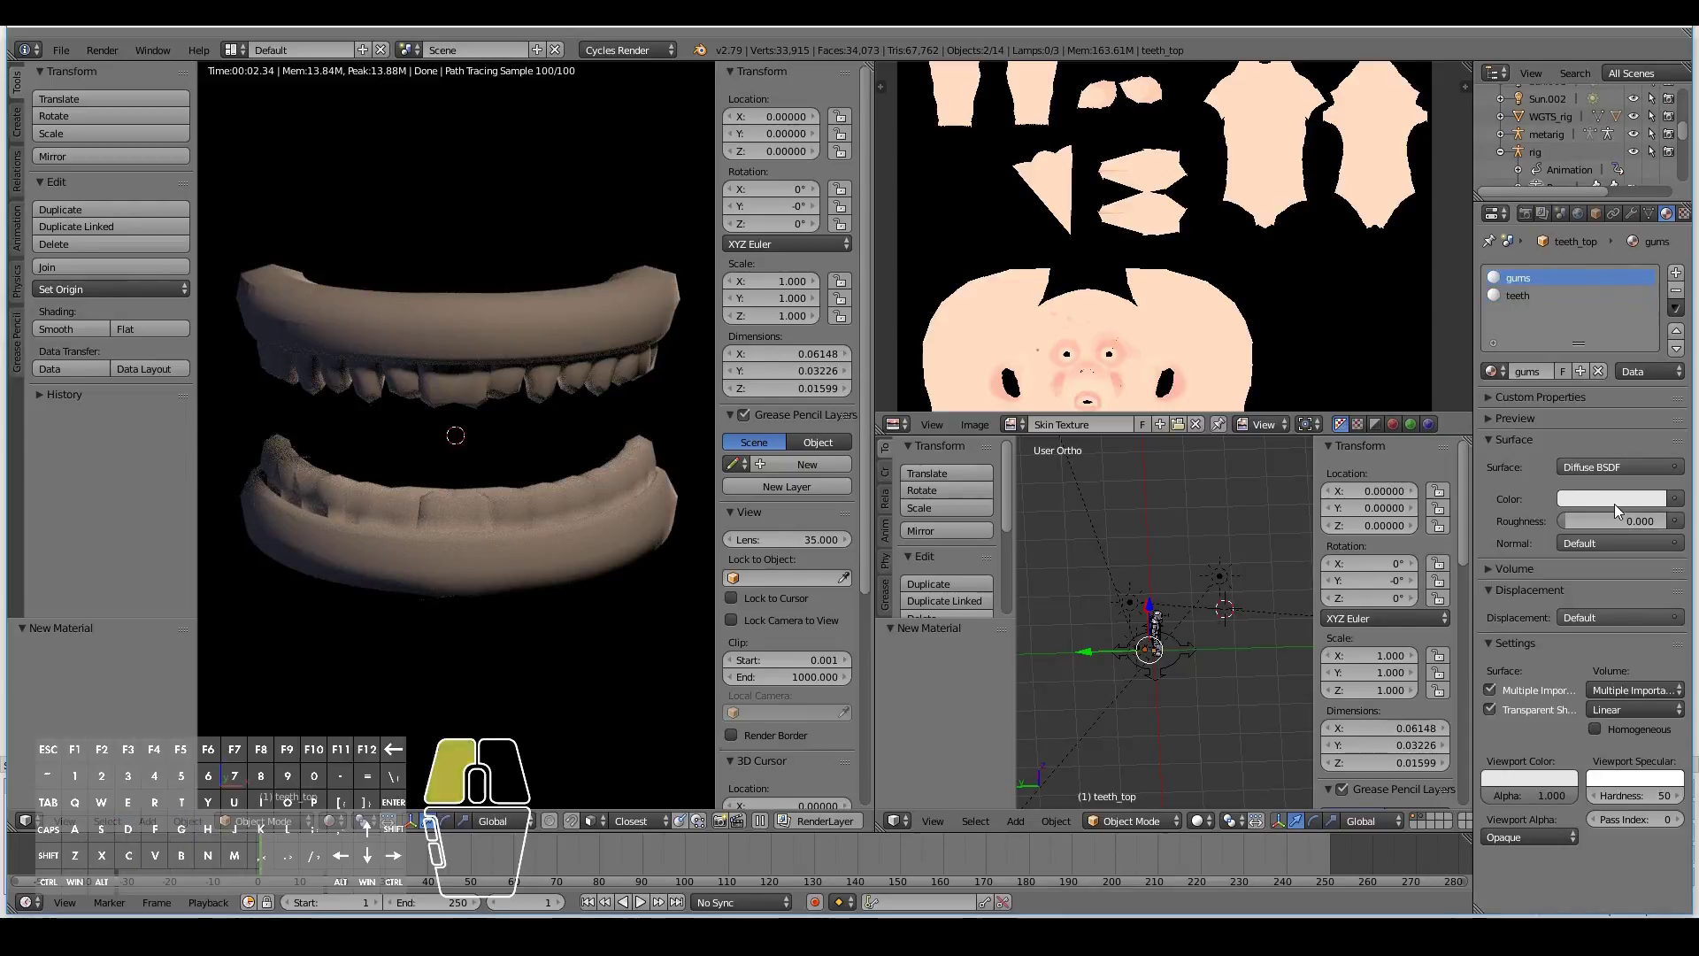
click(1568, 341)
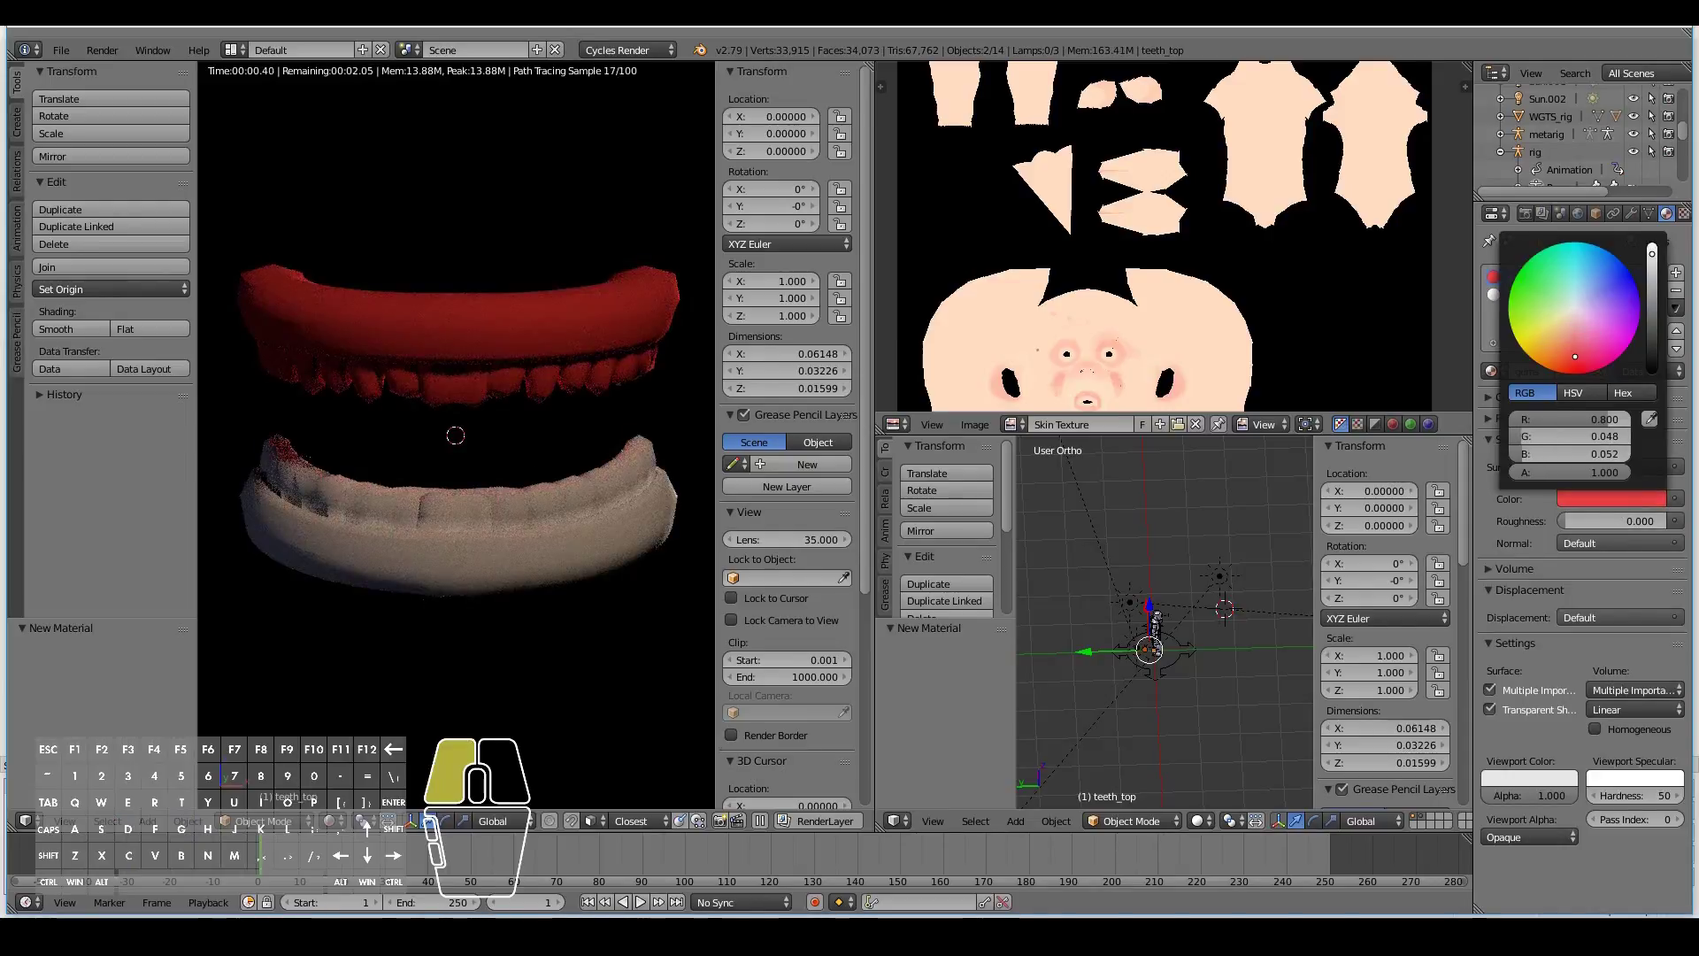
Step: Select the lower teeth mesh and give it the existing gums and teeth materials in two material slots
right_click(614, 530)
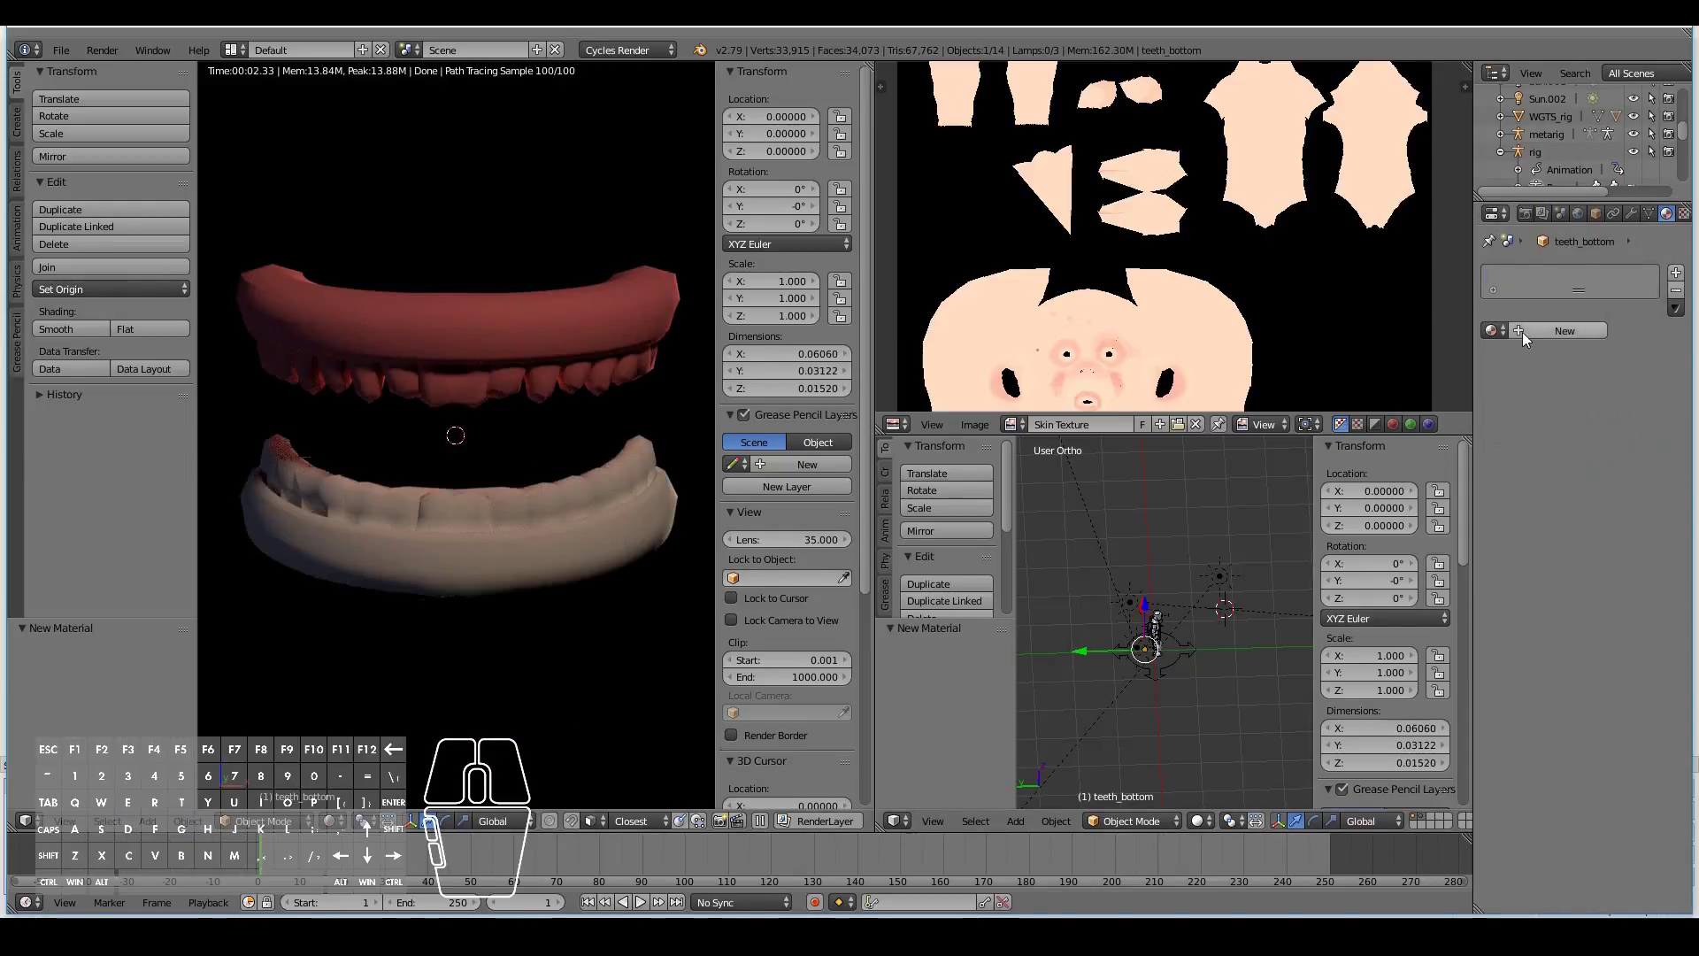
click(1495, 330)
text(gums)
key(Return)
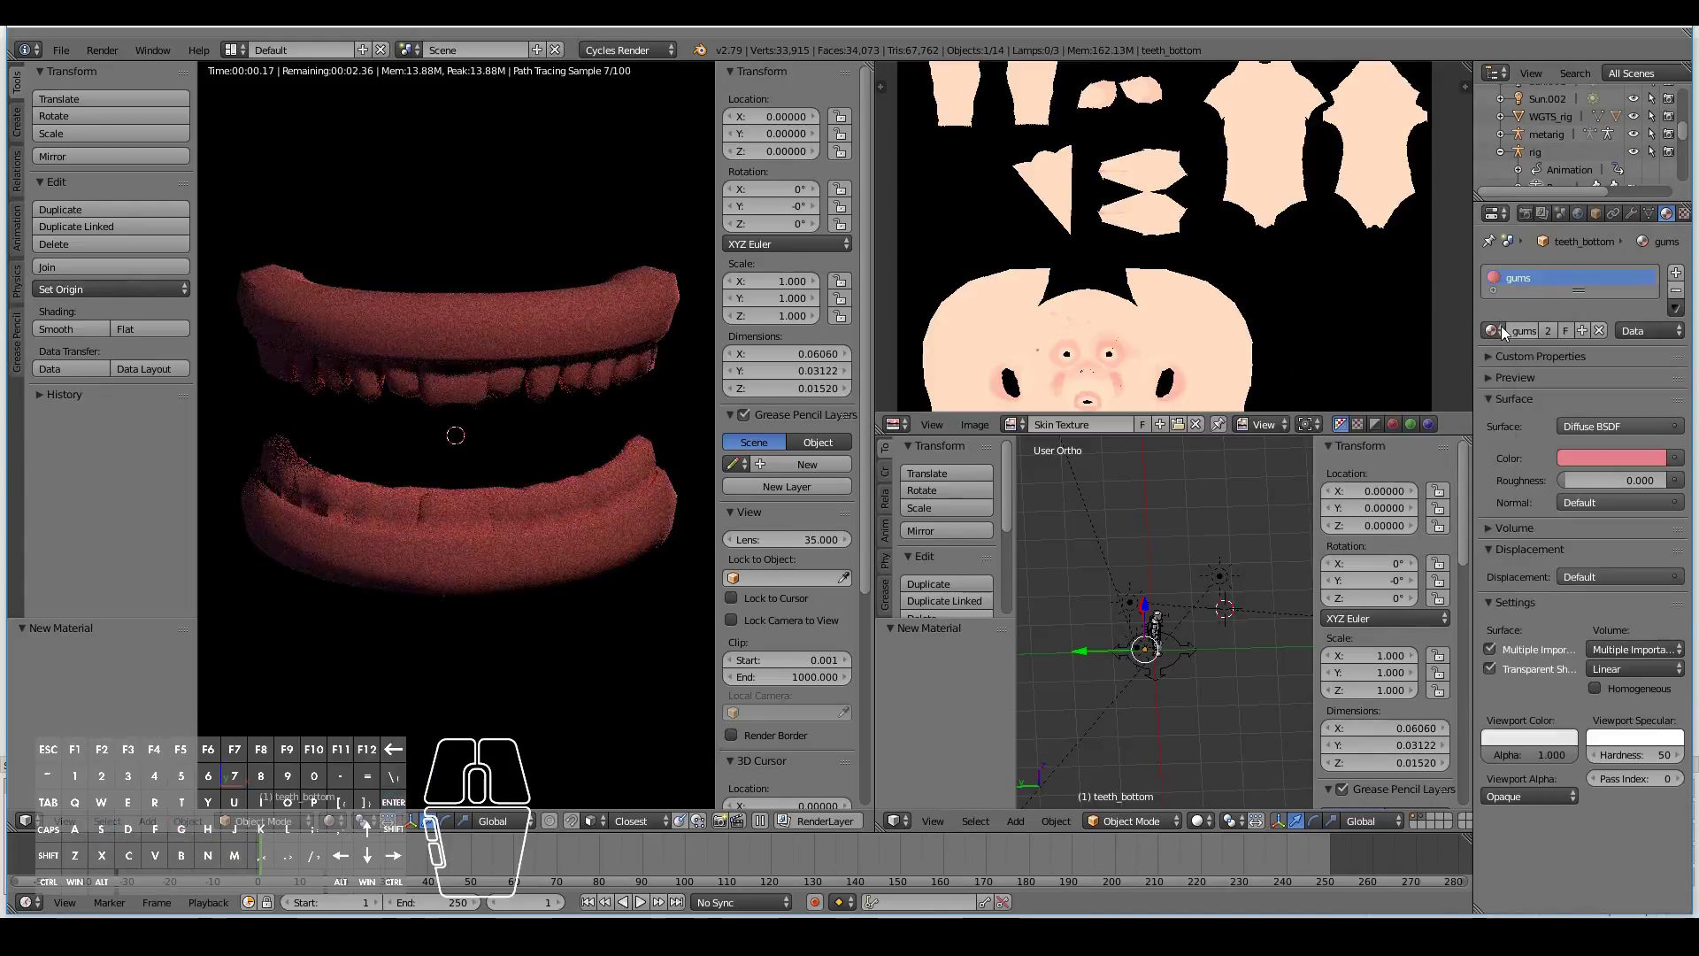
click(1675, 272)
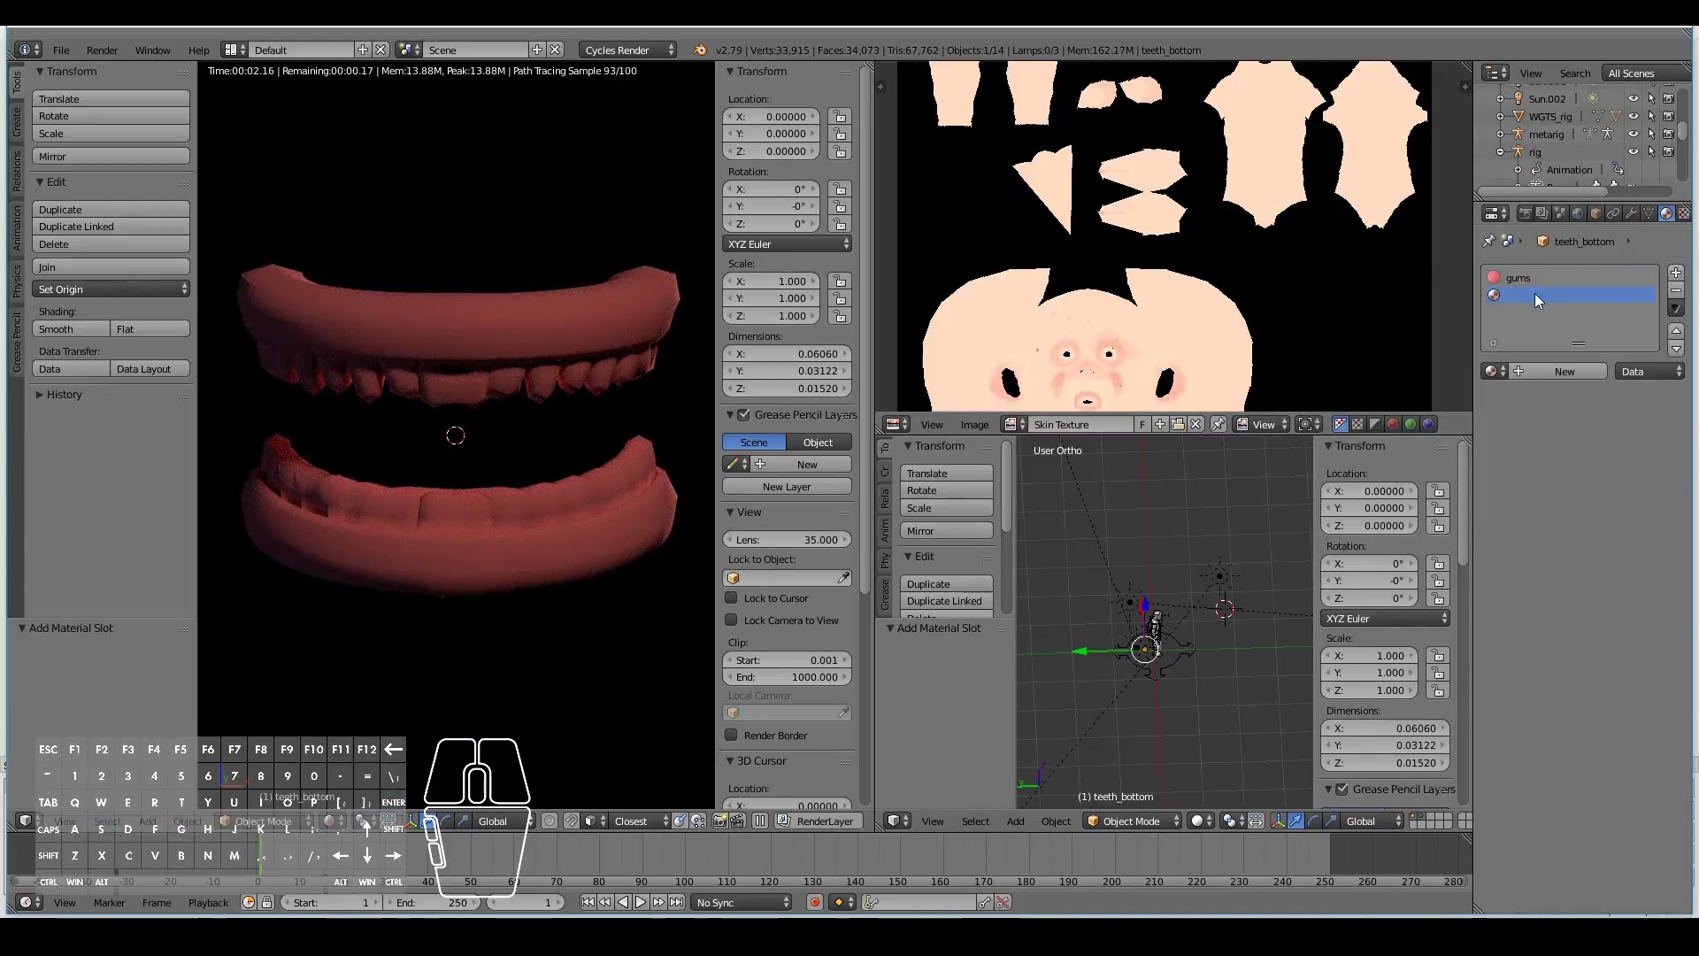
click(1501, 371)
text(teet)
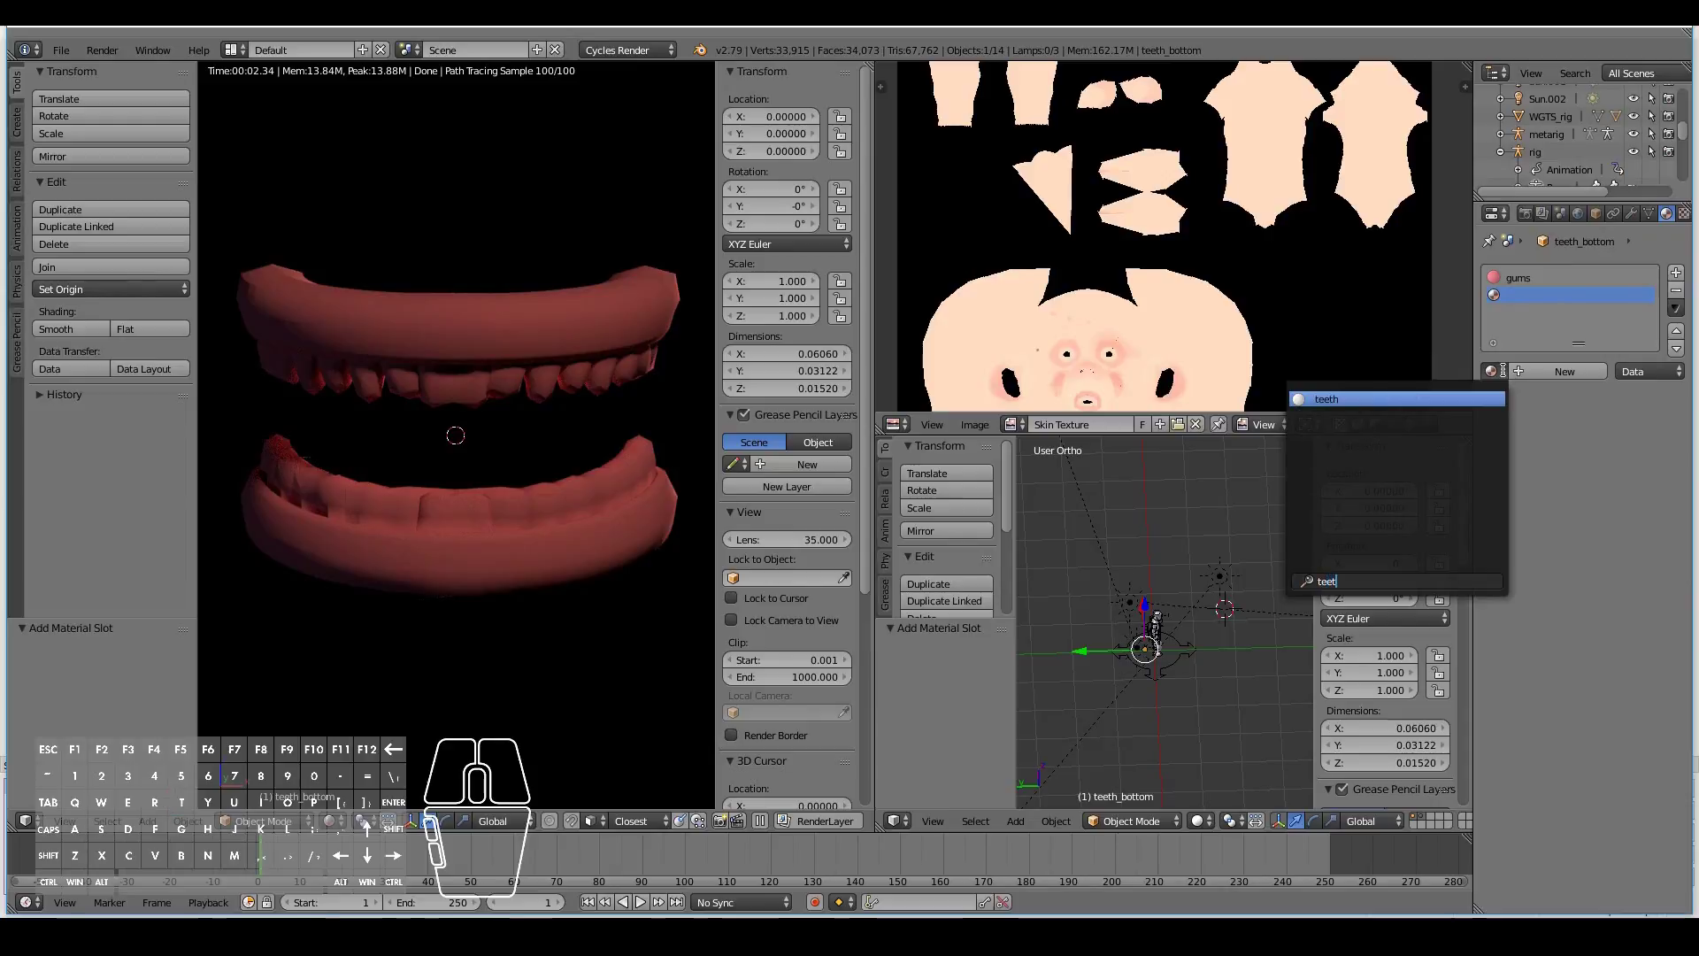
key(Return)
Step: Switch the viewport out of Rendered shading and enter Edit Mode on the upper teeth mesh
scroll(416, 497, up, 2)
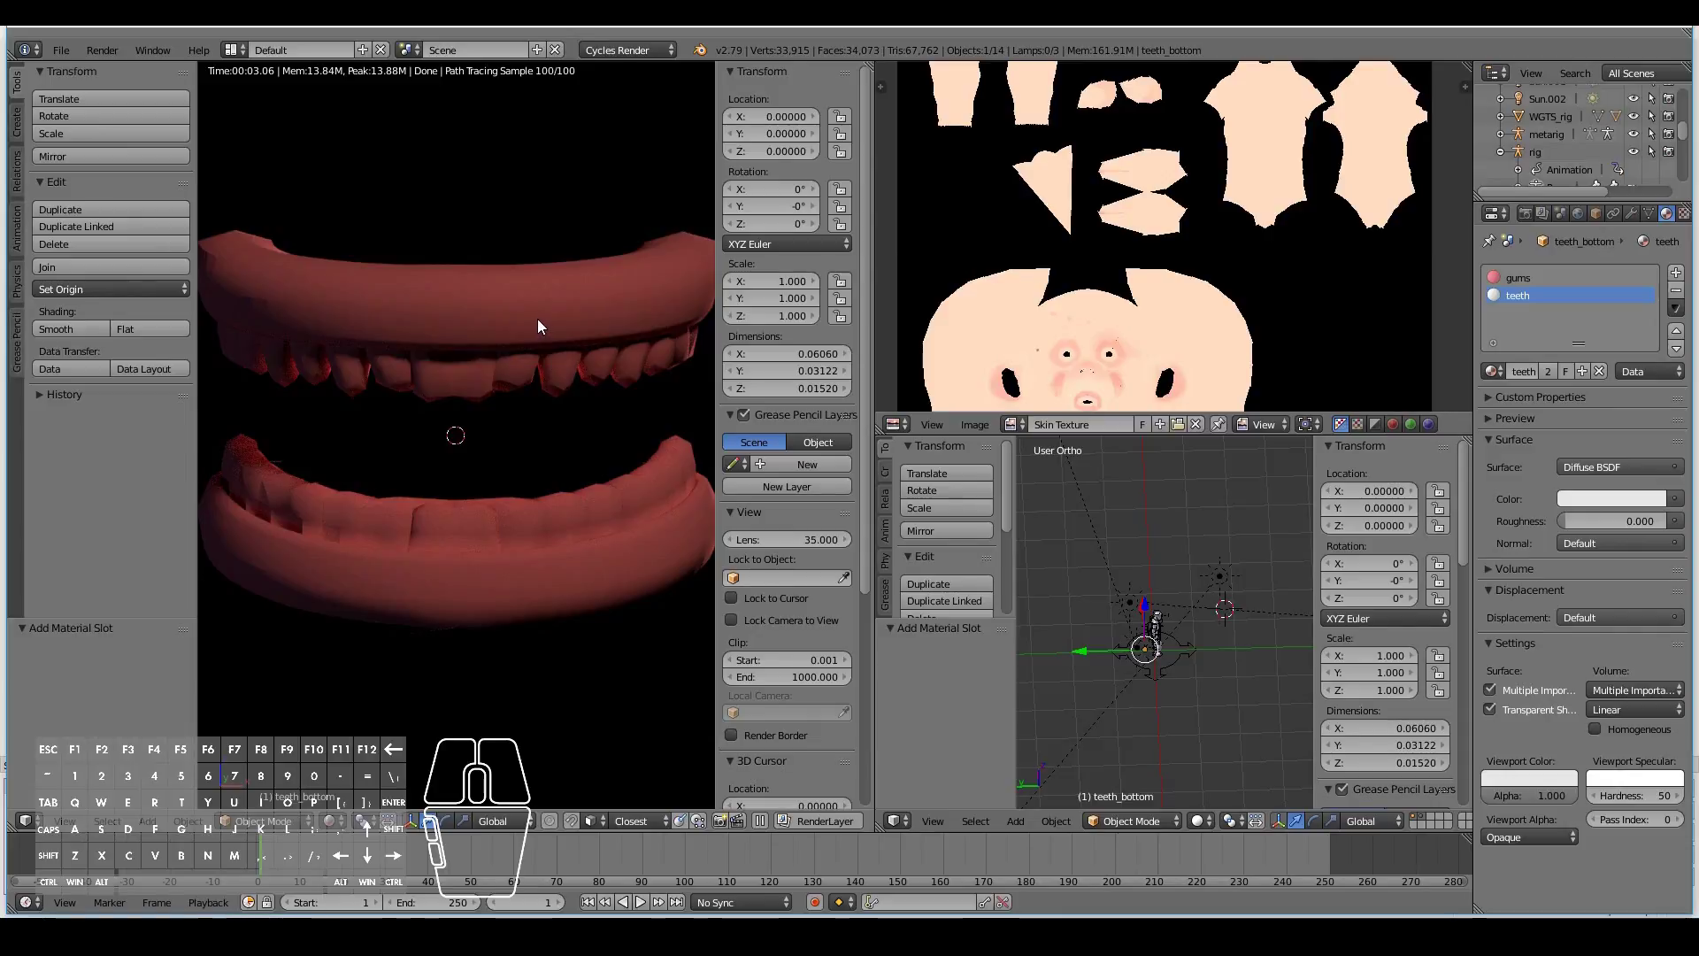
scroll(538, 318, down, 1)
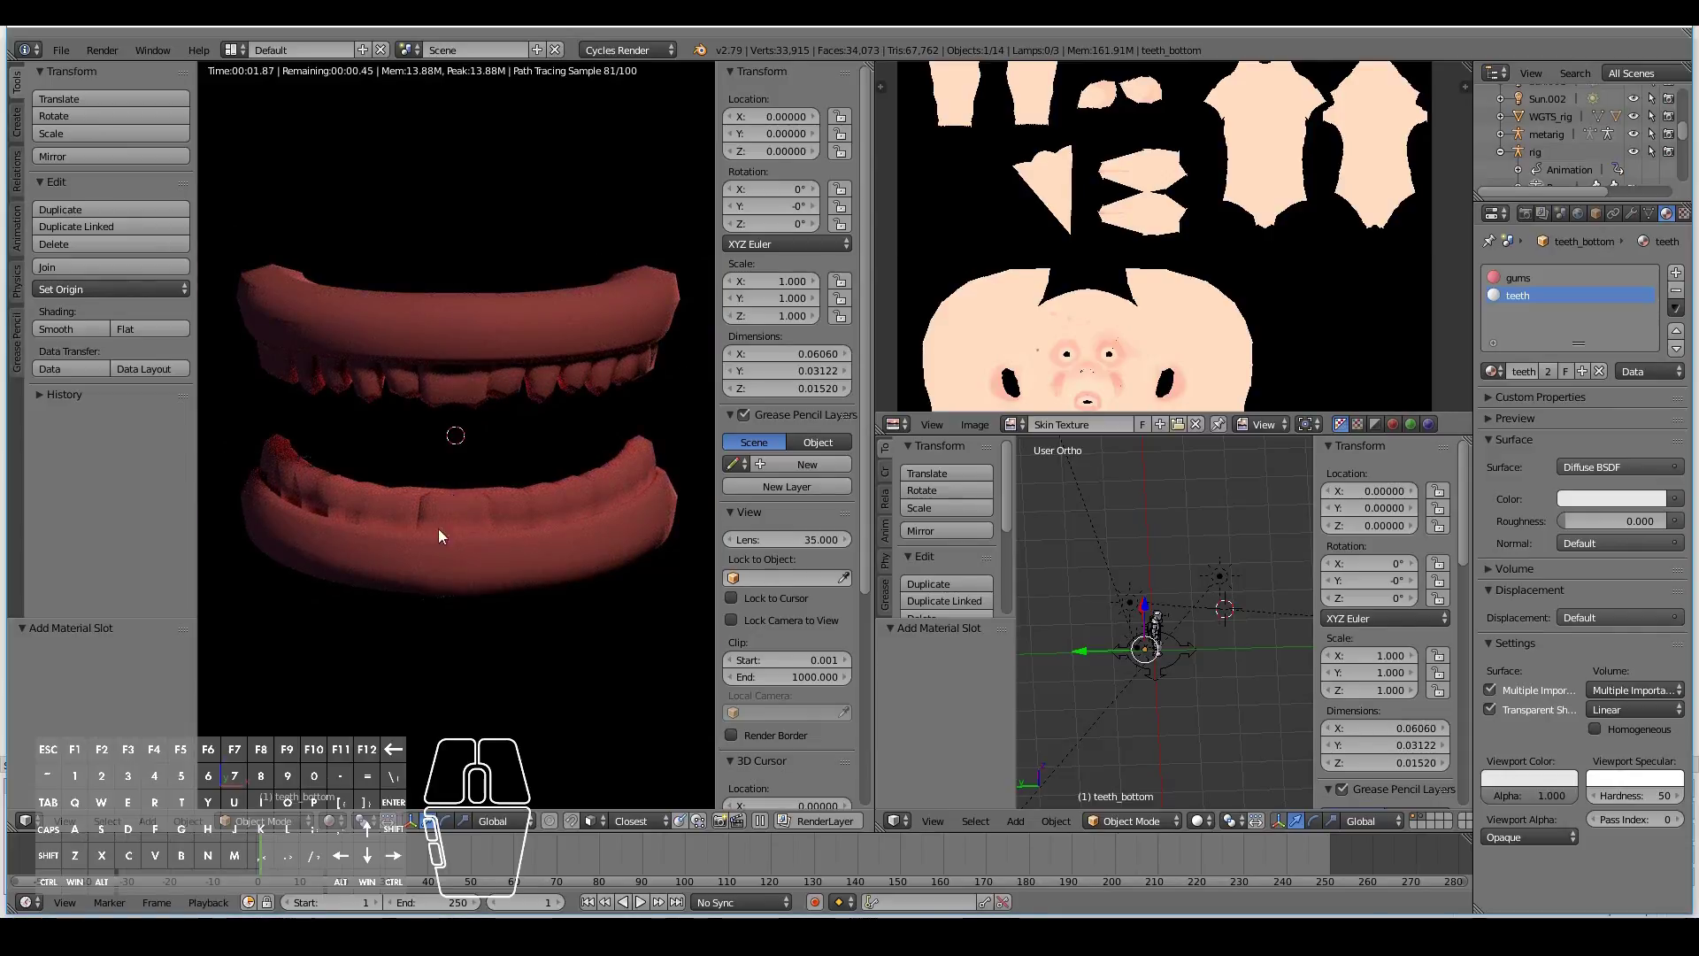
click(330, 821)
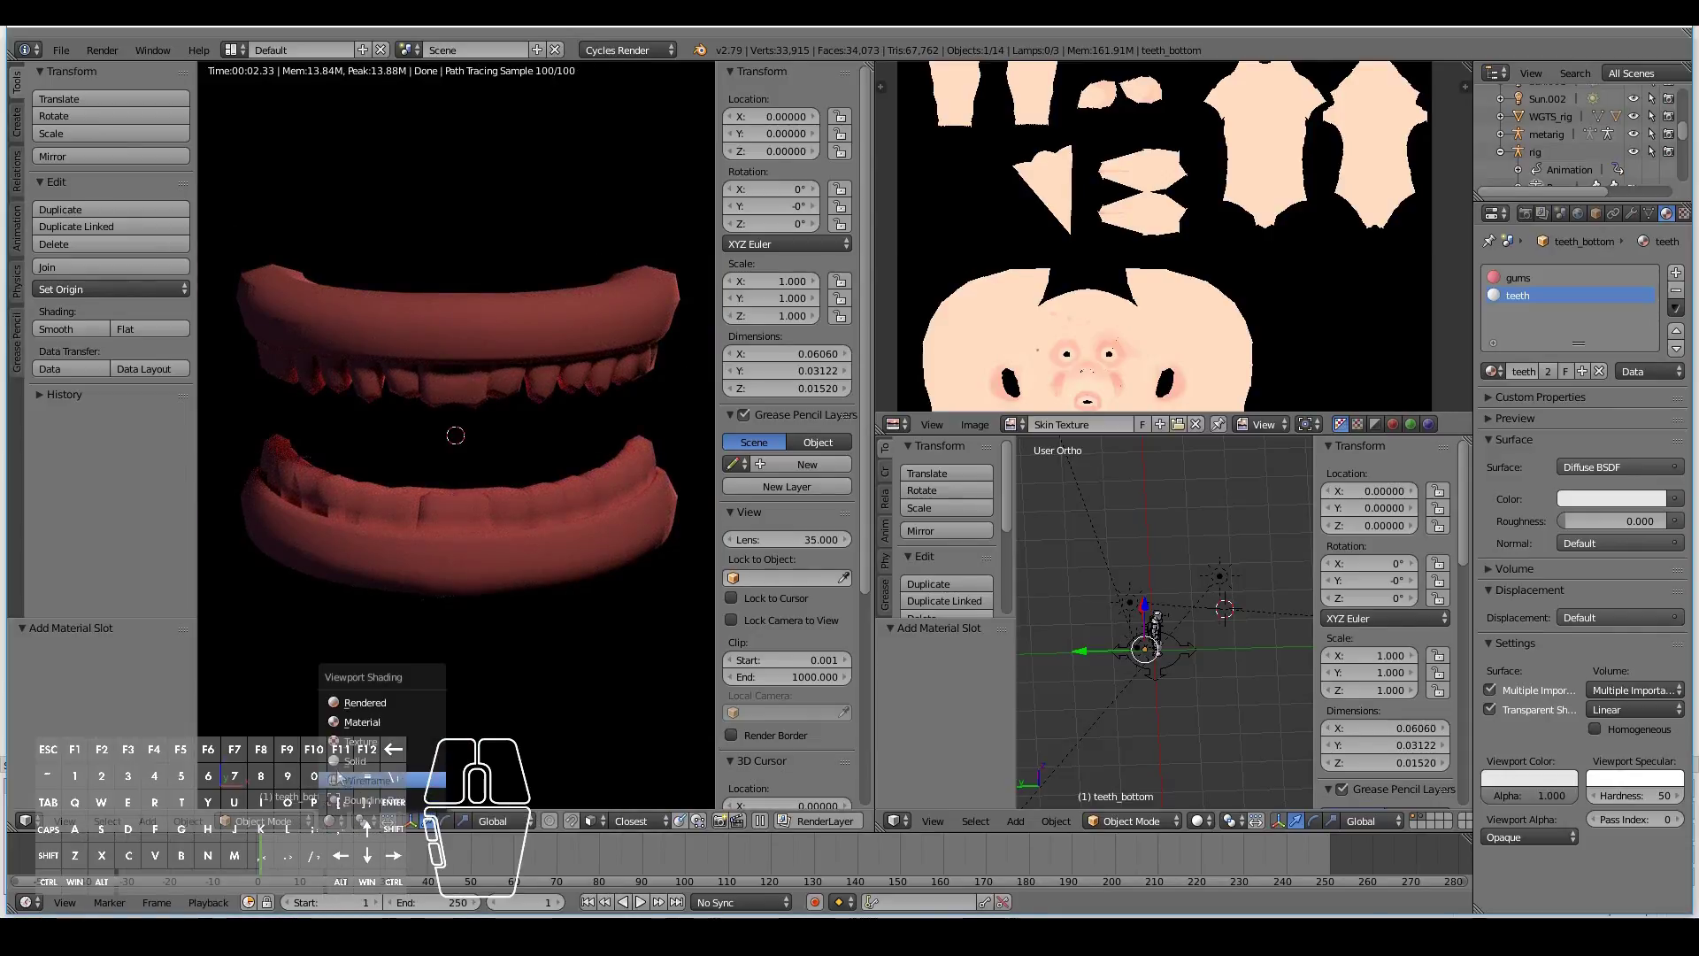
click(345, 745)
right_click(402, 325)
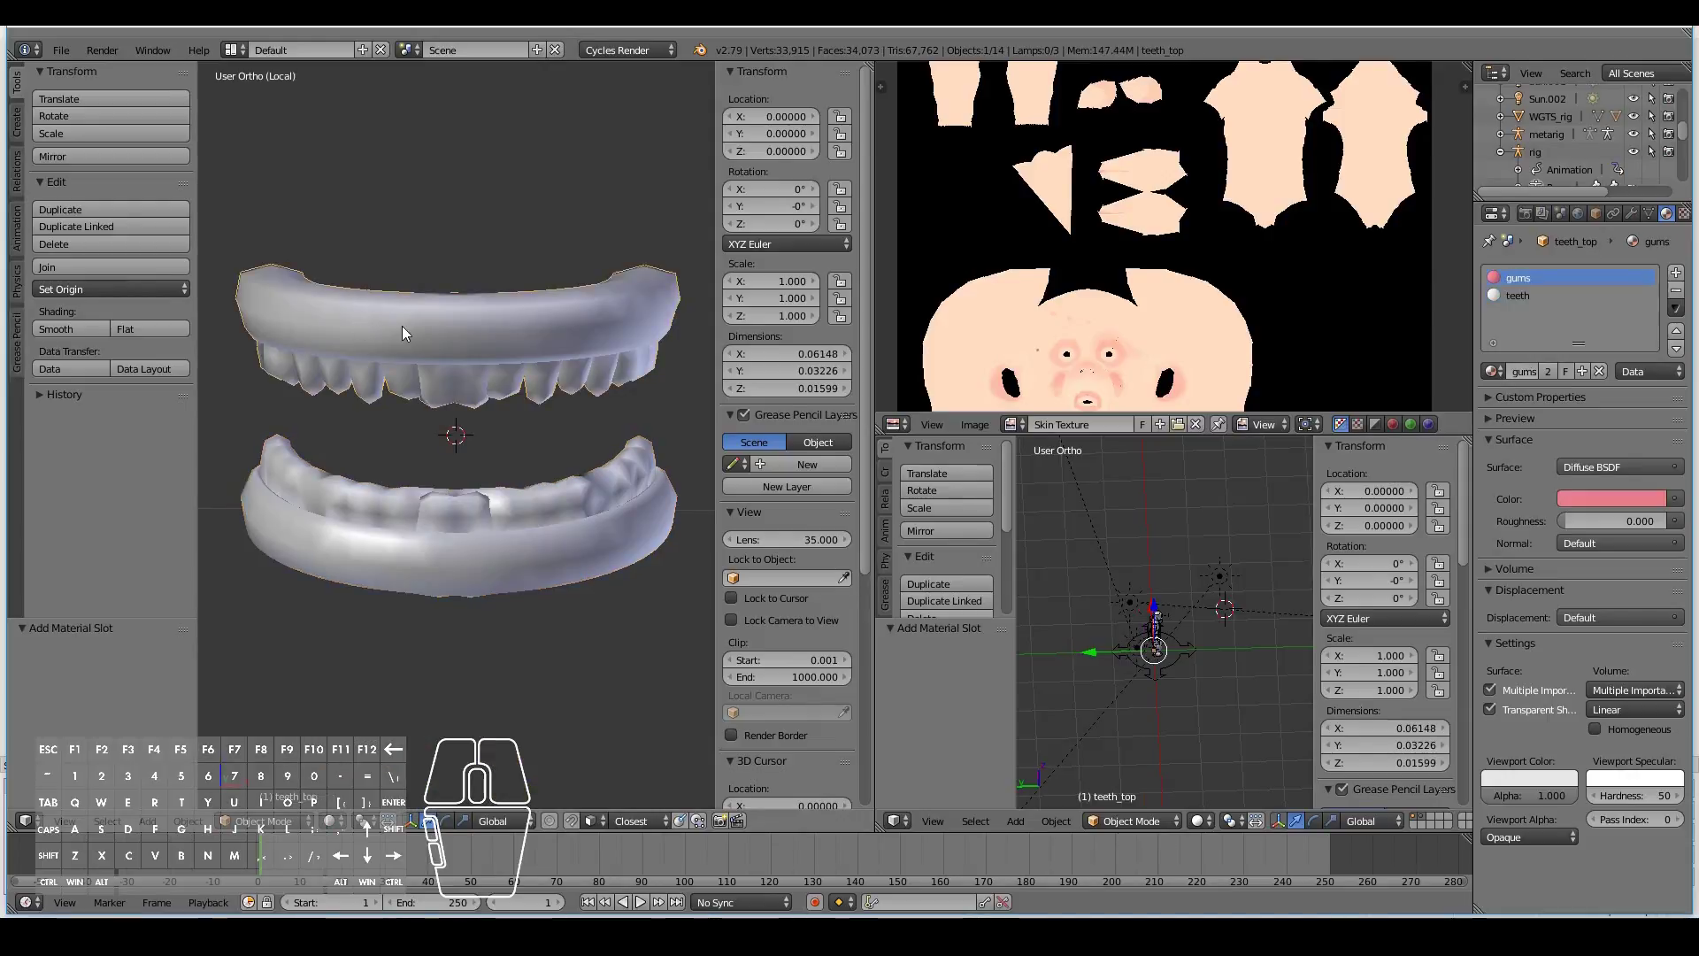
key(Tab)
Step: Select the upper tooth faces by growing a gum loop selection, inverting it and expanding once, and assign the teeth material to them
alt+right_click(418, 283)
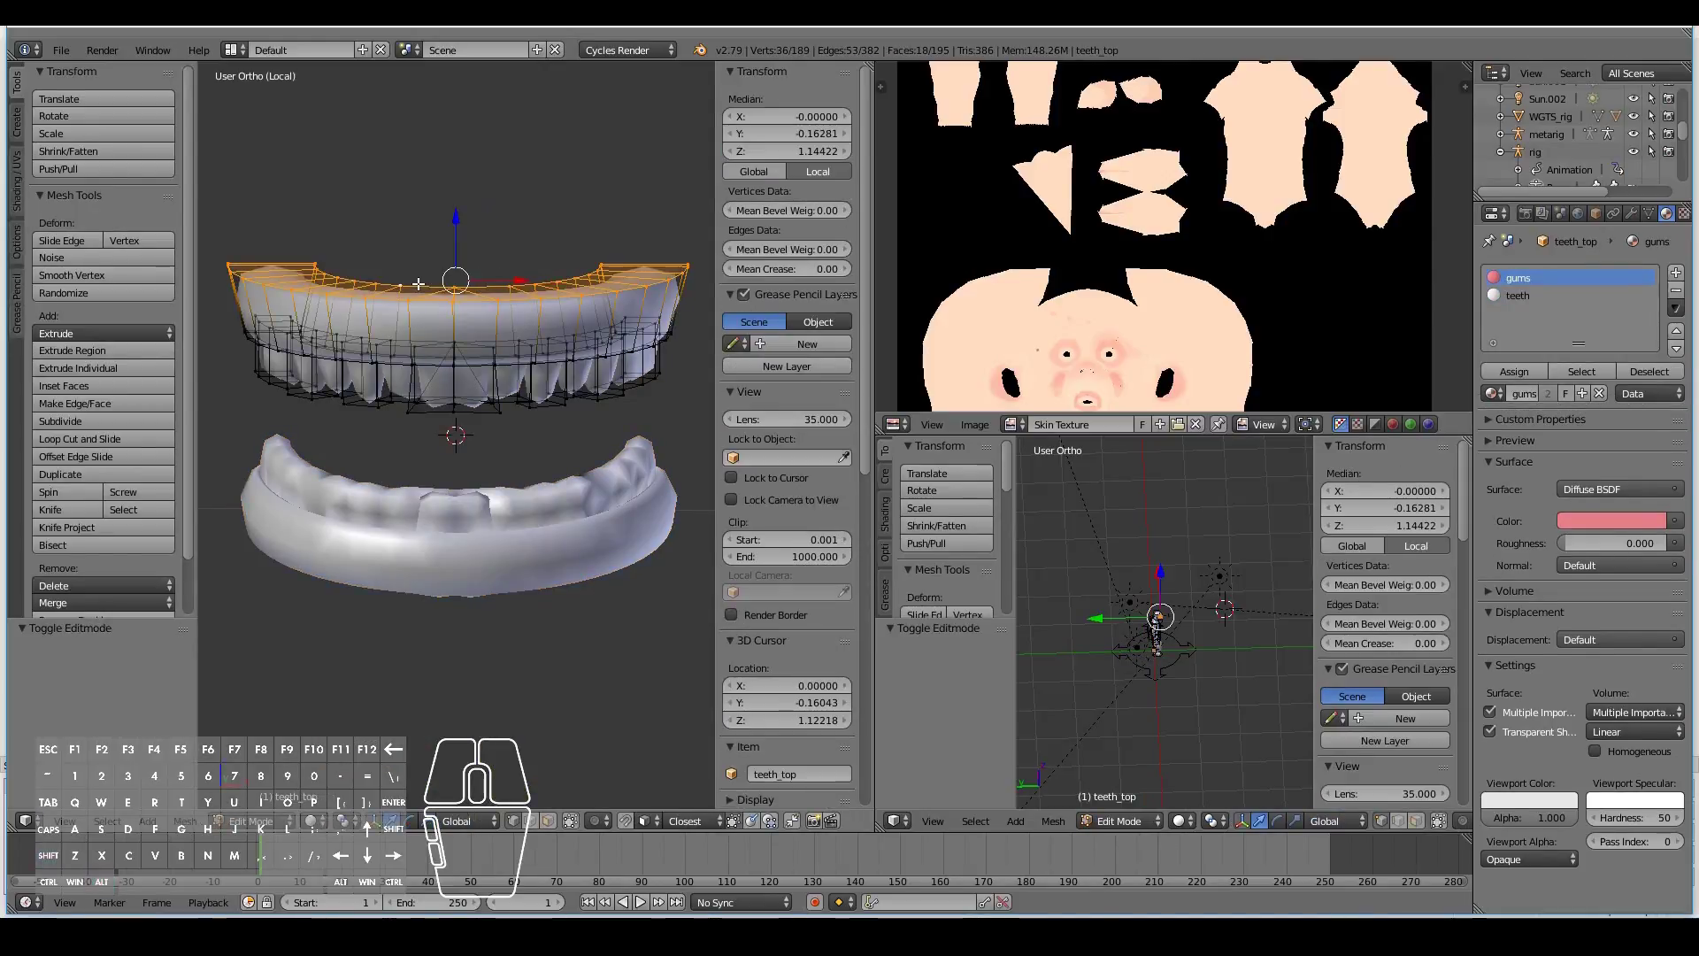
key(ctrl+KP_Add)
key(ctrl+KP_Add)
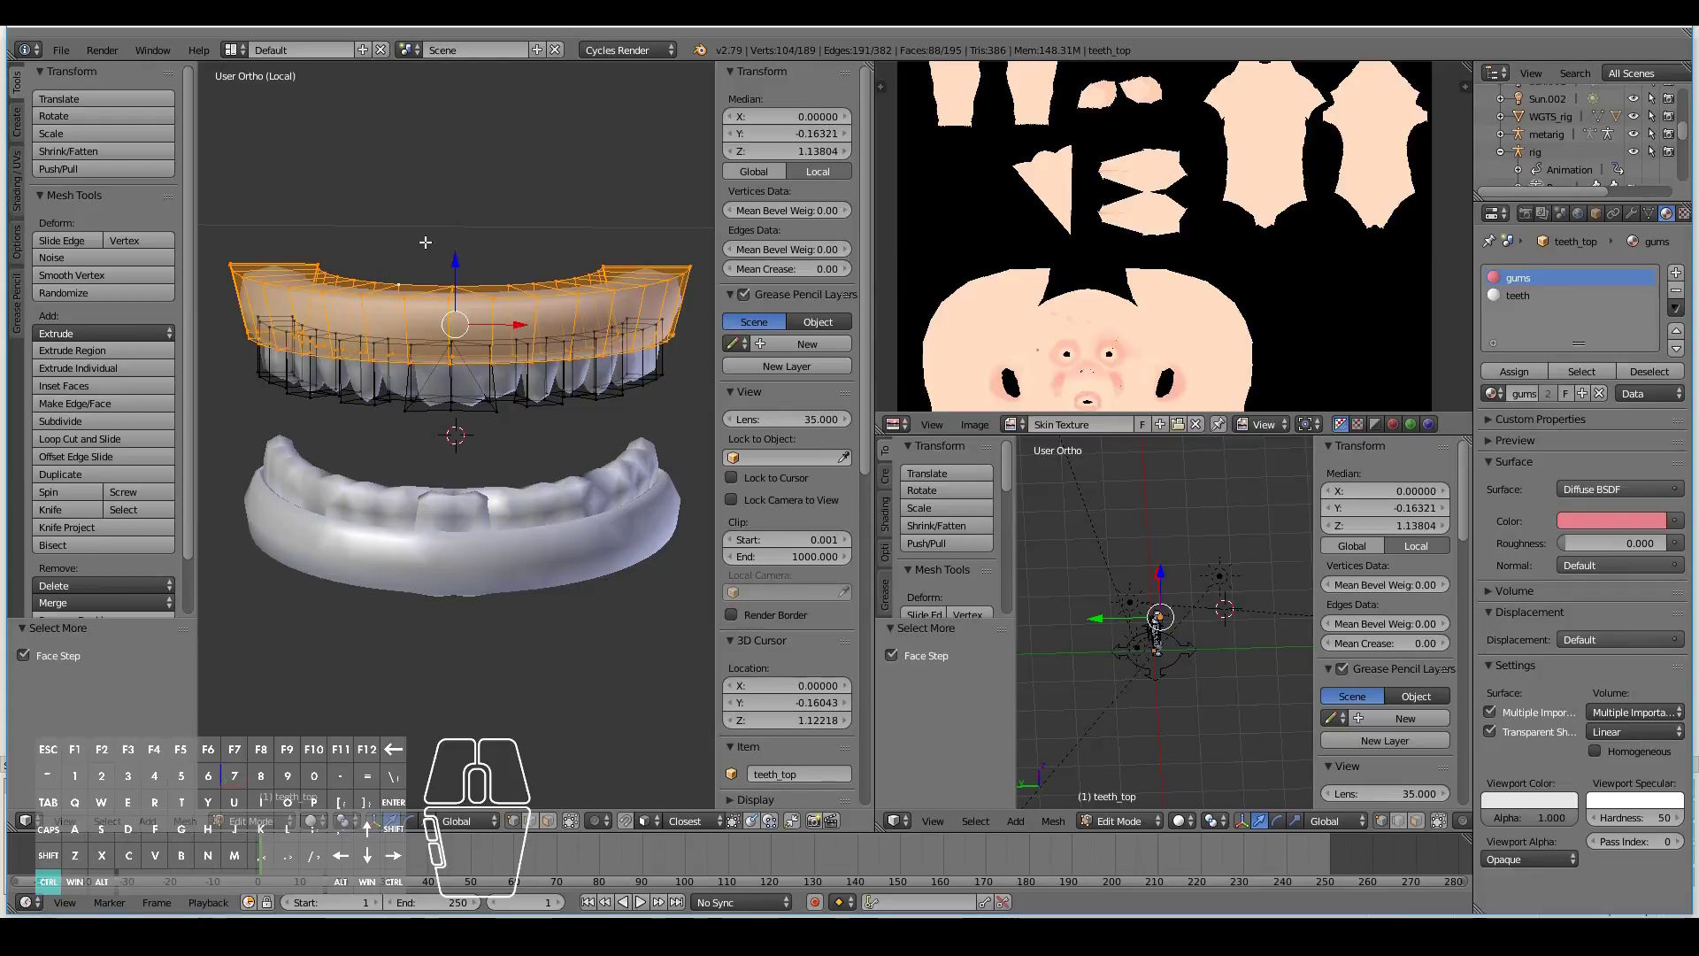
key(ctrl+KP_Add)
middle_drag(426, 242, 339, 287)
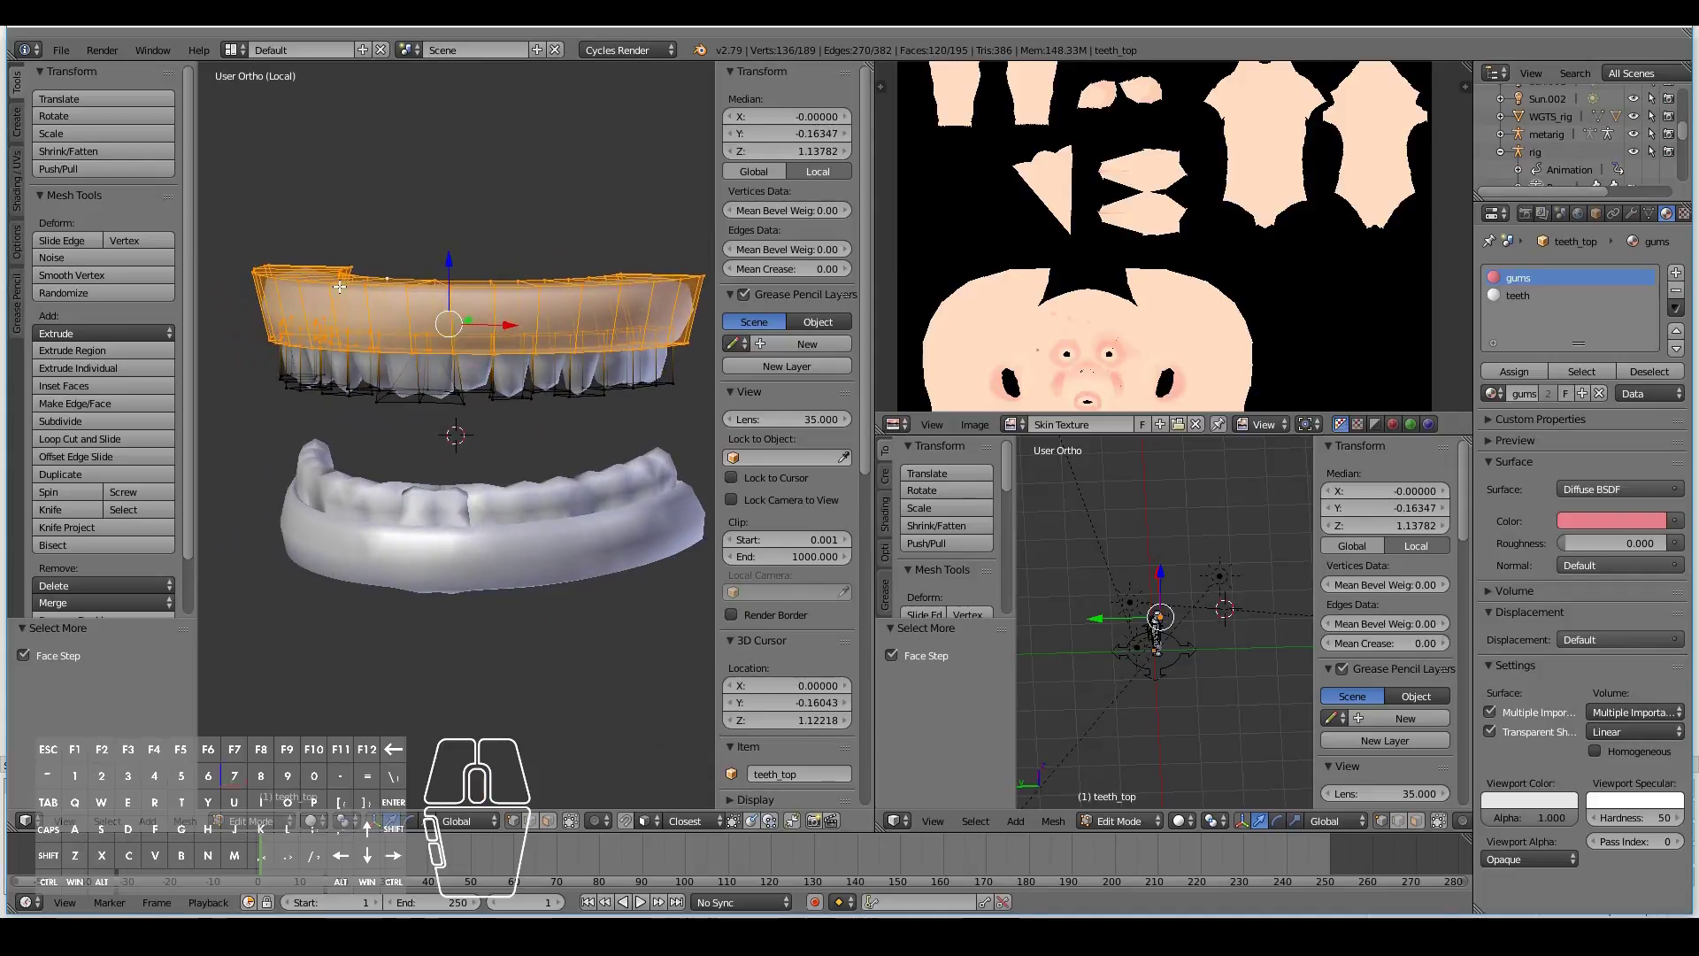
key(ctrl+i)
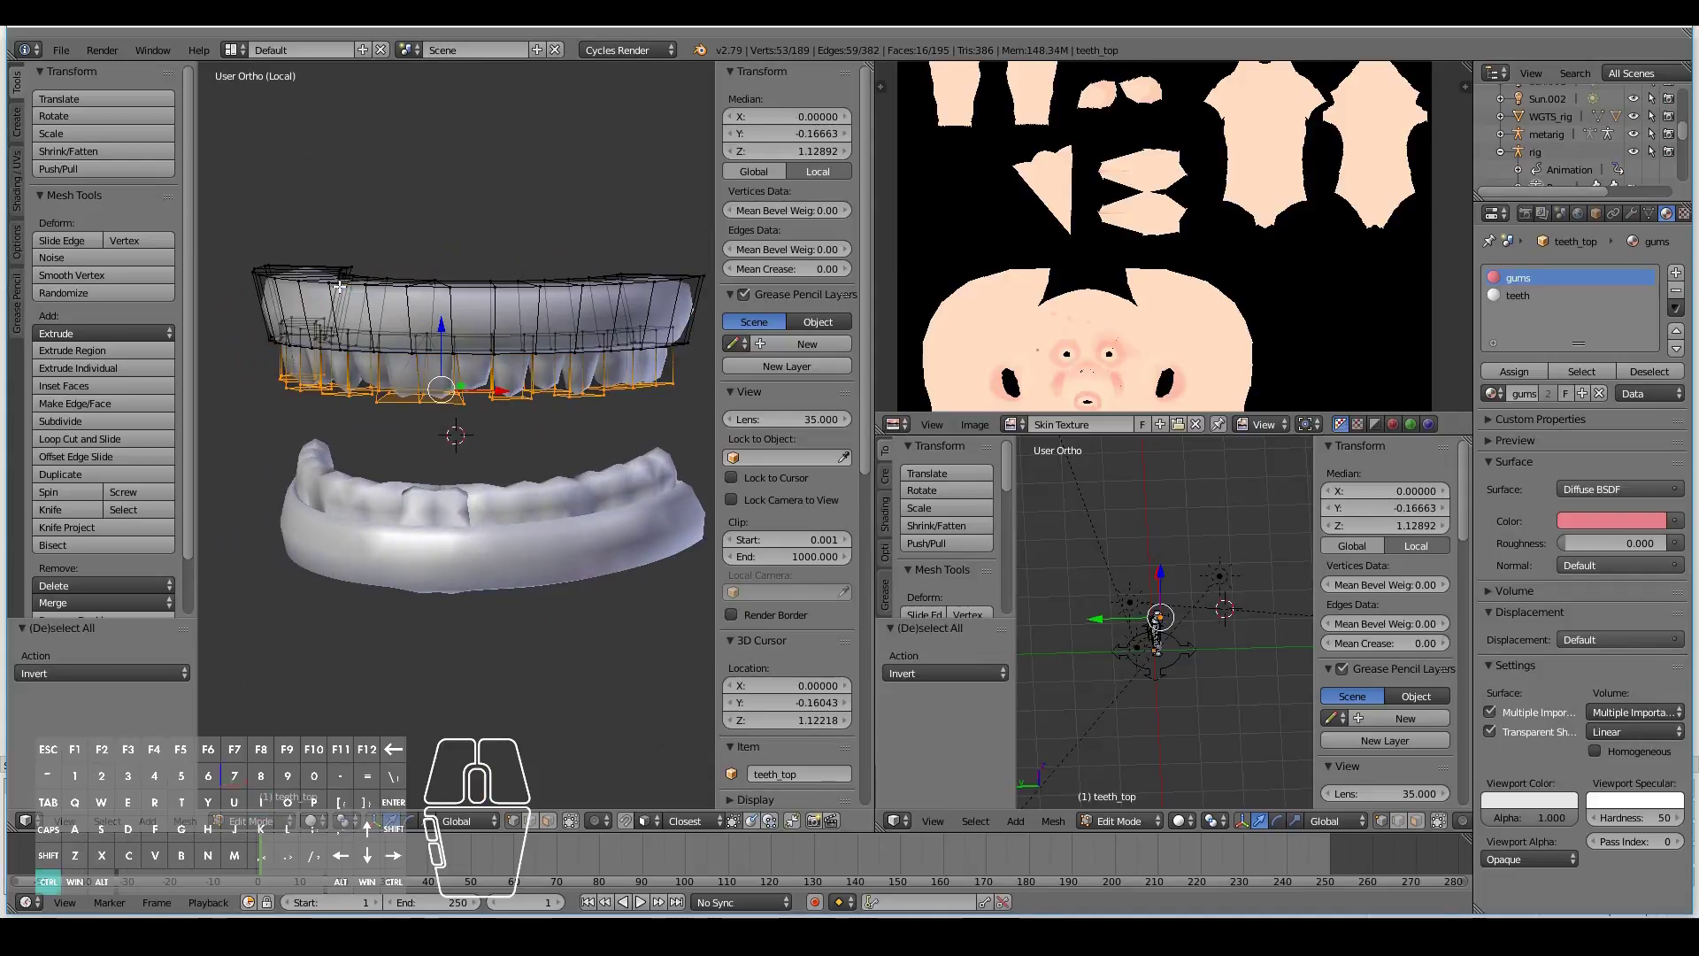
key(ctrl+KP_Add)
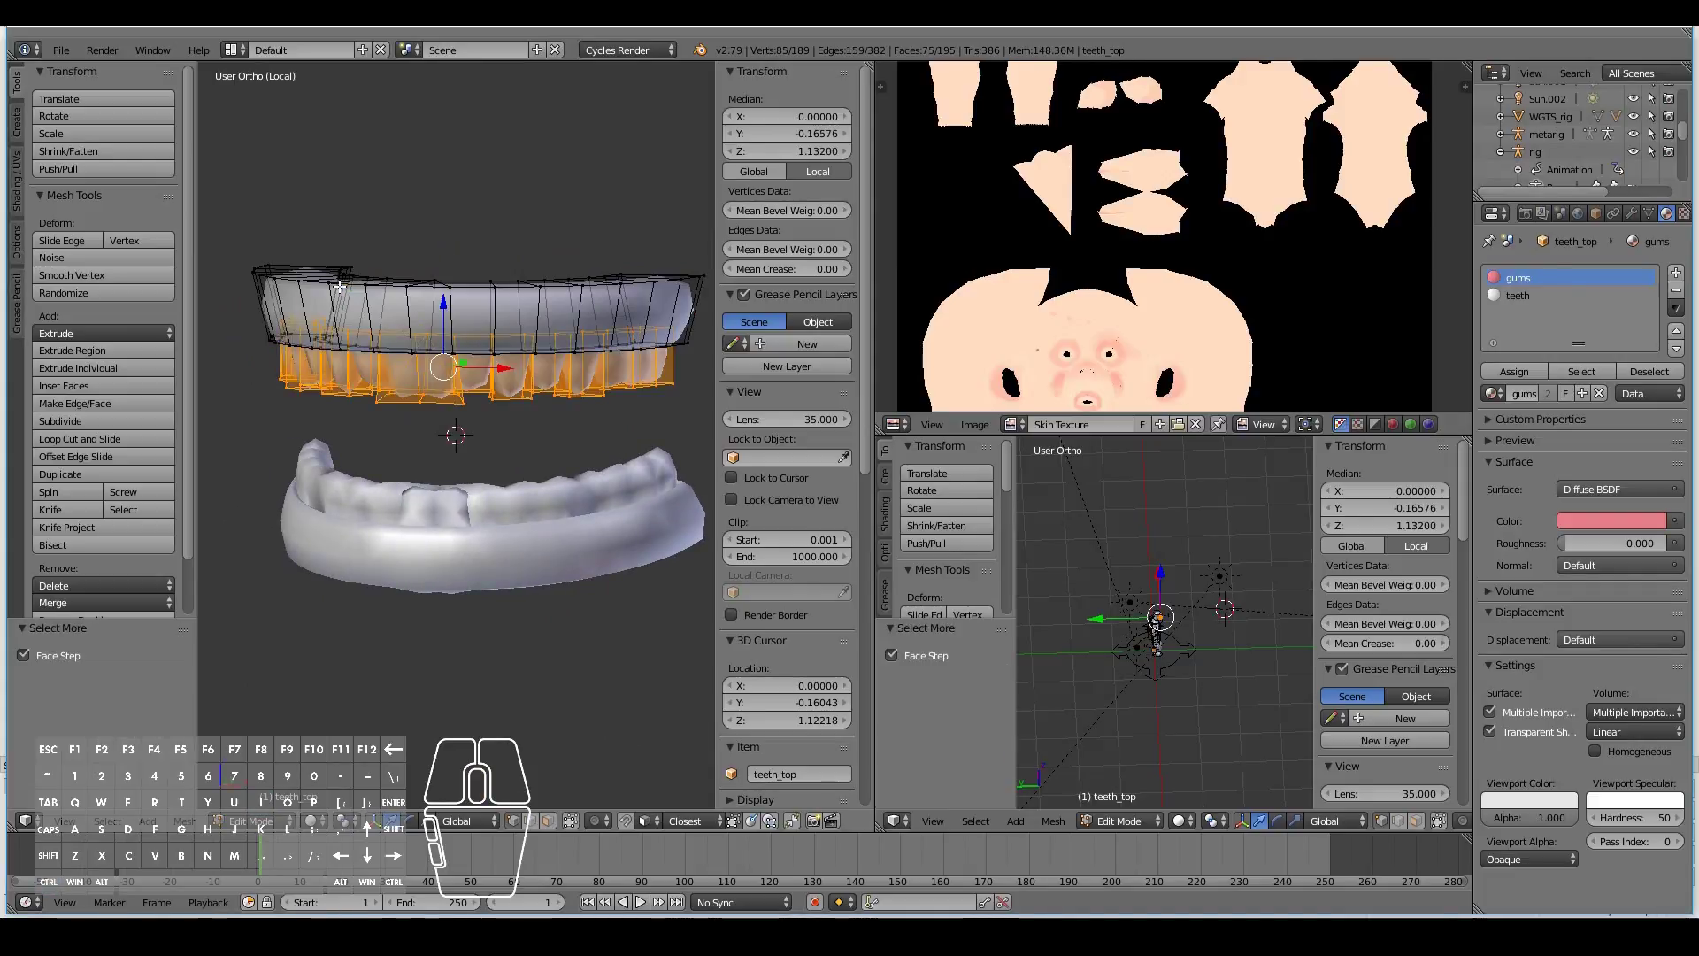
middle_drag(335, 275, 400, 266)
key(KP_1)
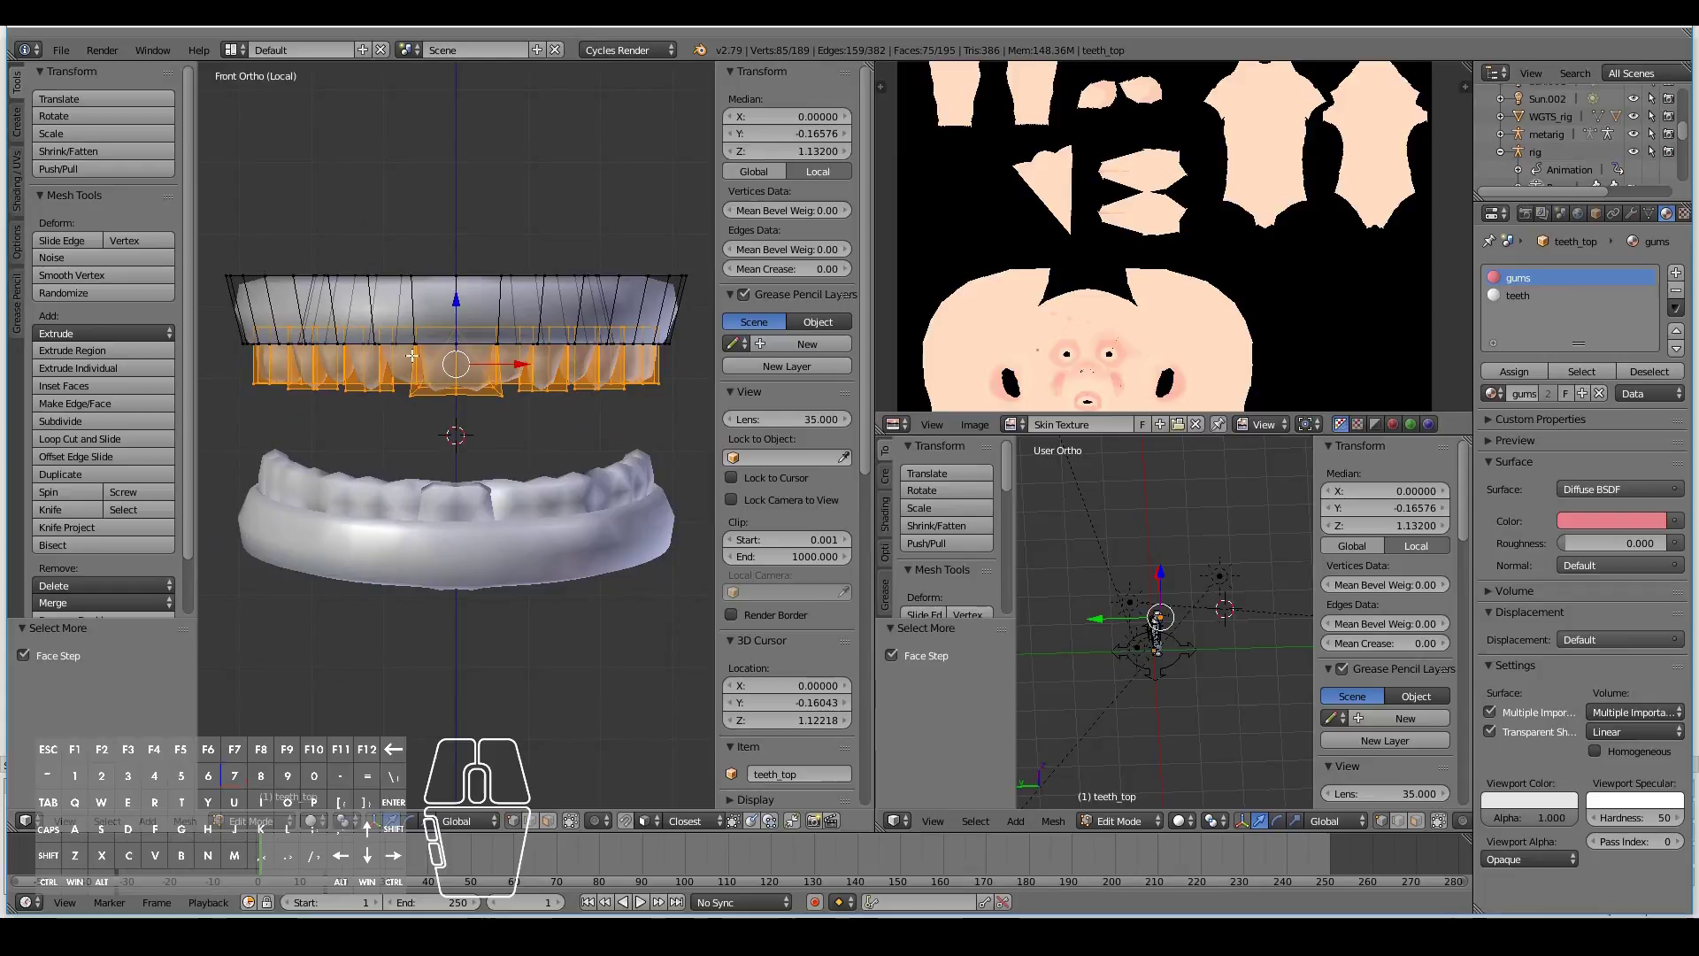
middle_drag(483, 374, 508, 358)
click(1521, 296)
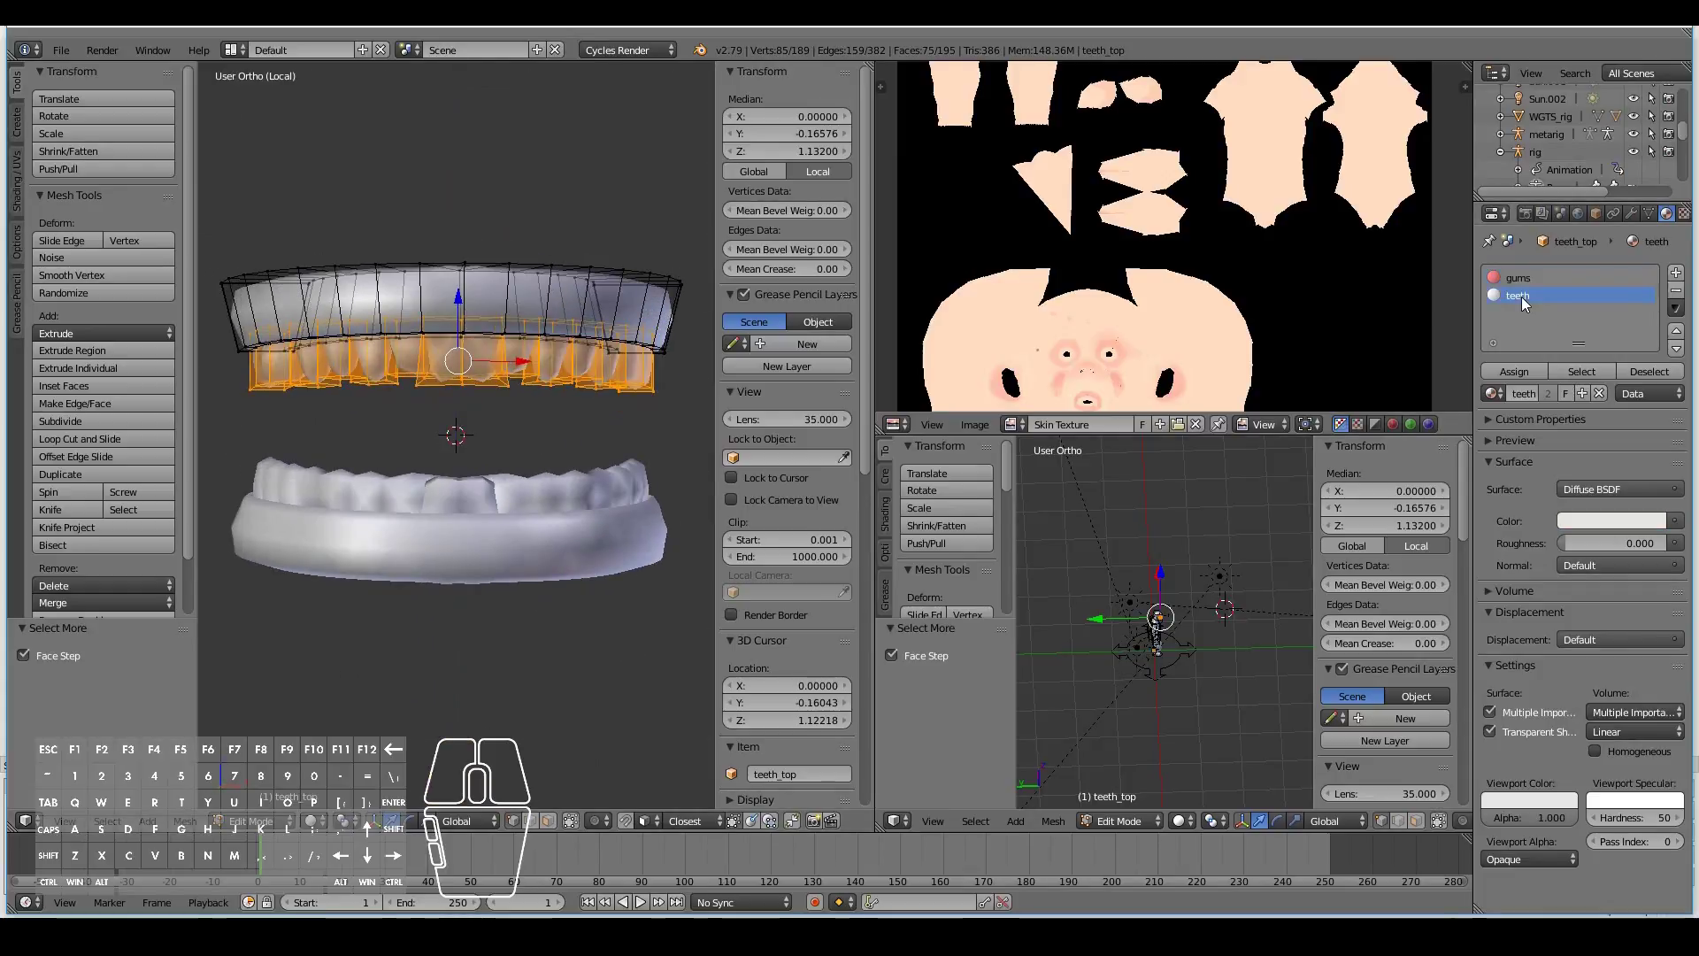
click(1512, 372)
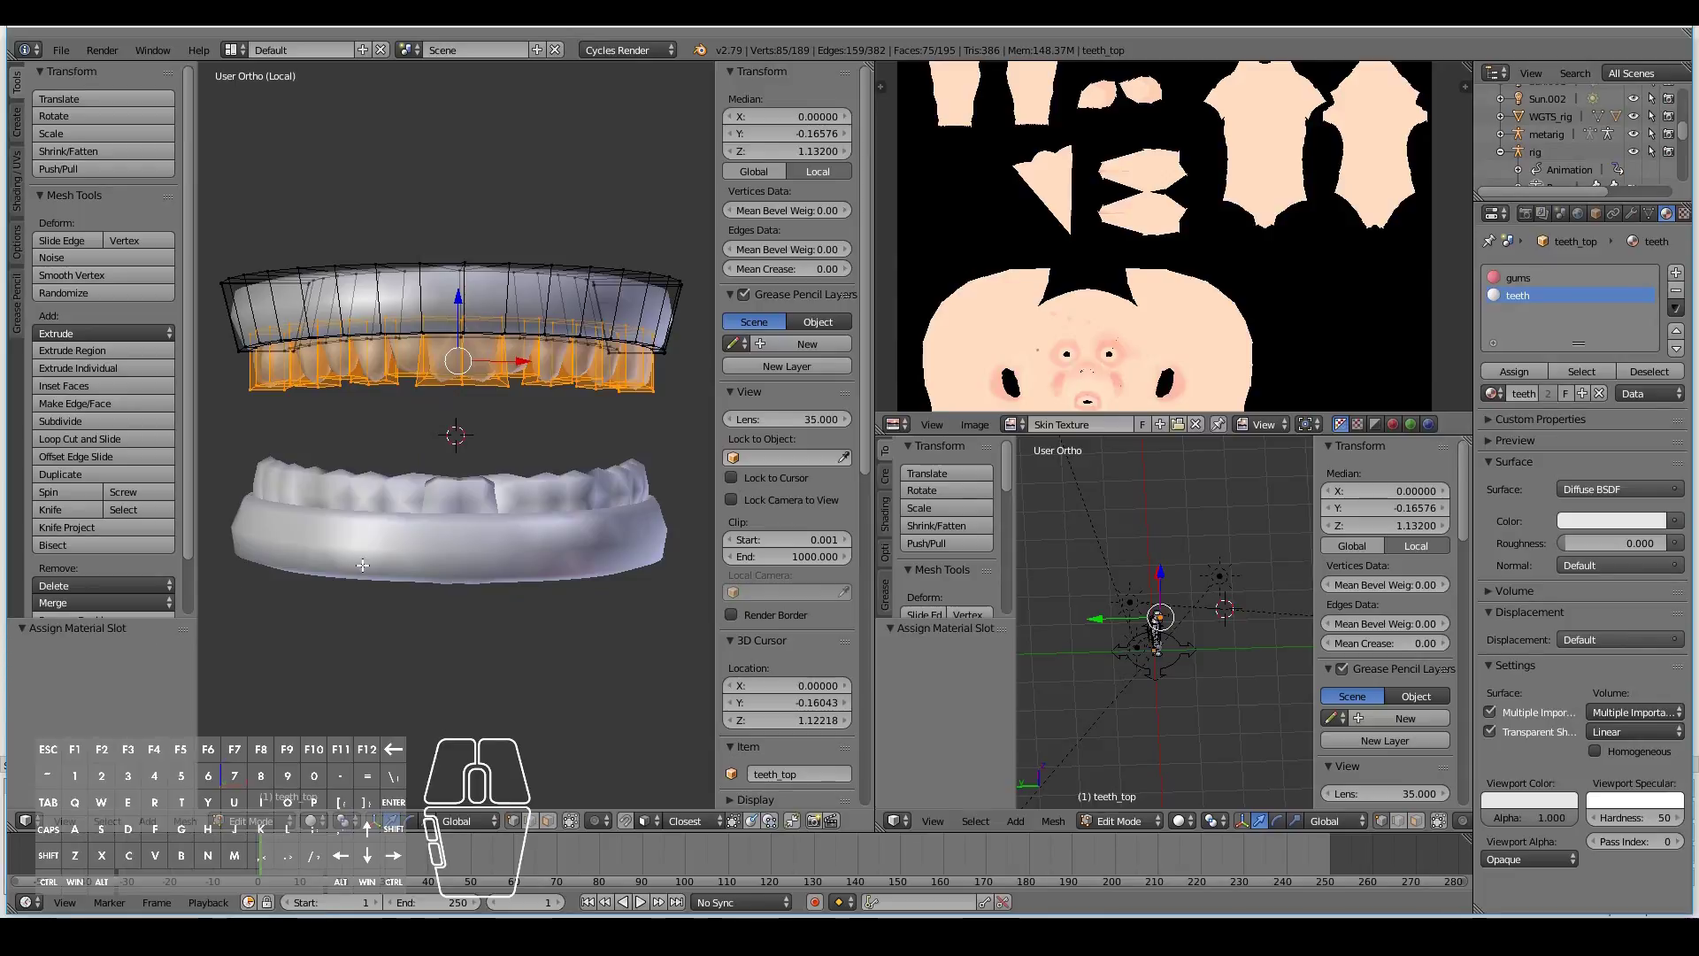
Step: Assign the teeth material to the tooth faces of the lower mesh in Edit Mode, and preview both meshes in Rendered shading
middle_drag(363, 564, 520, 581)
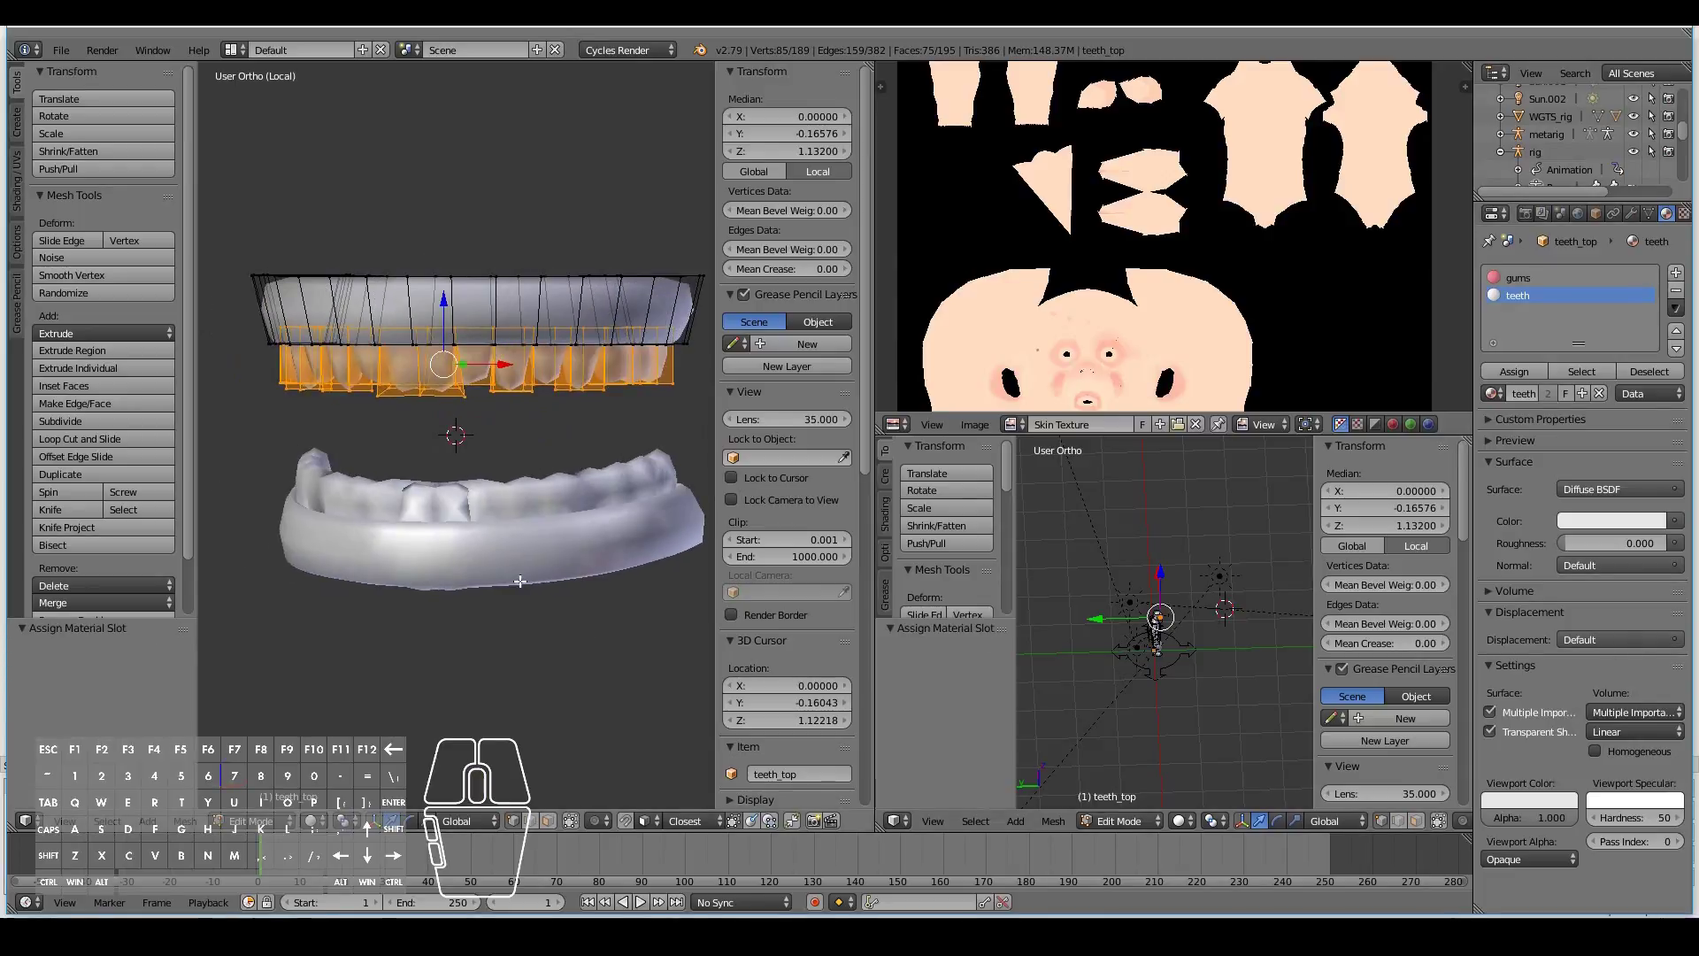
key(Tab)
right_click(487, 560)
key(Tab)
key(shift+z)
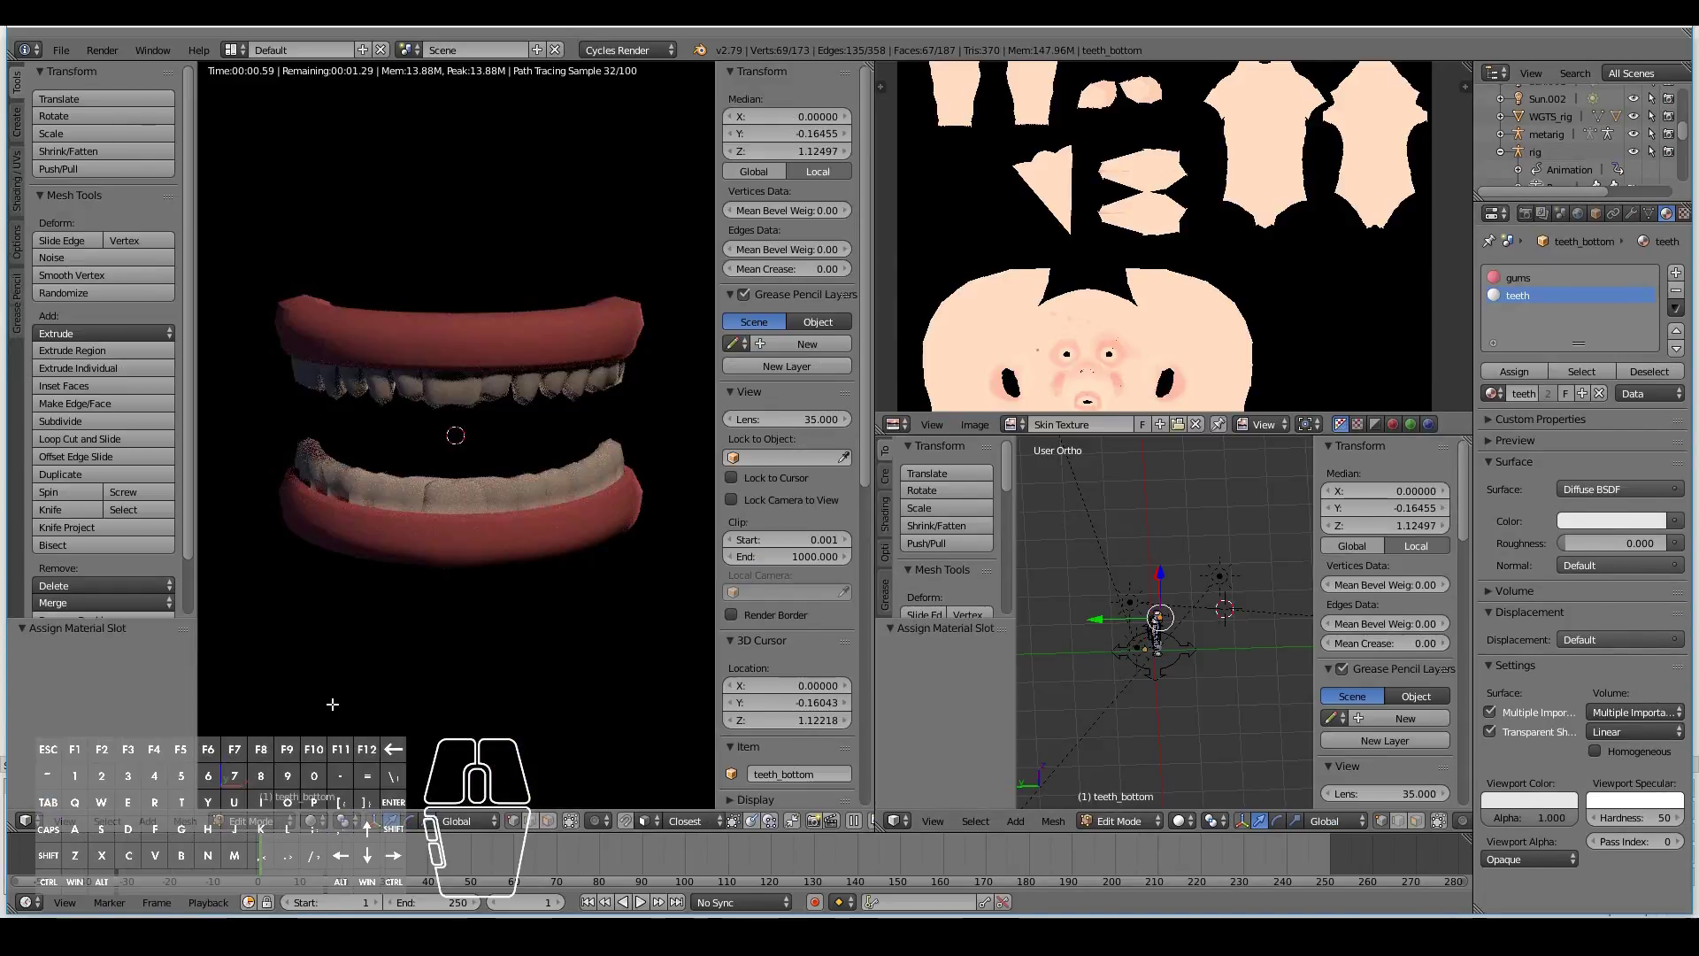
middle_drag(354, 626, 449, 630)
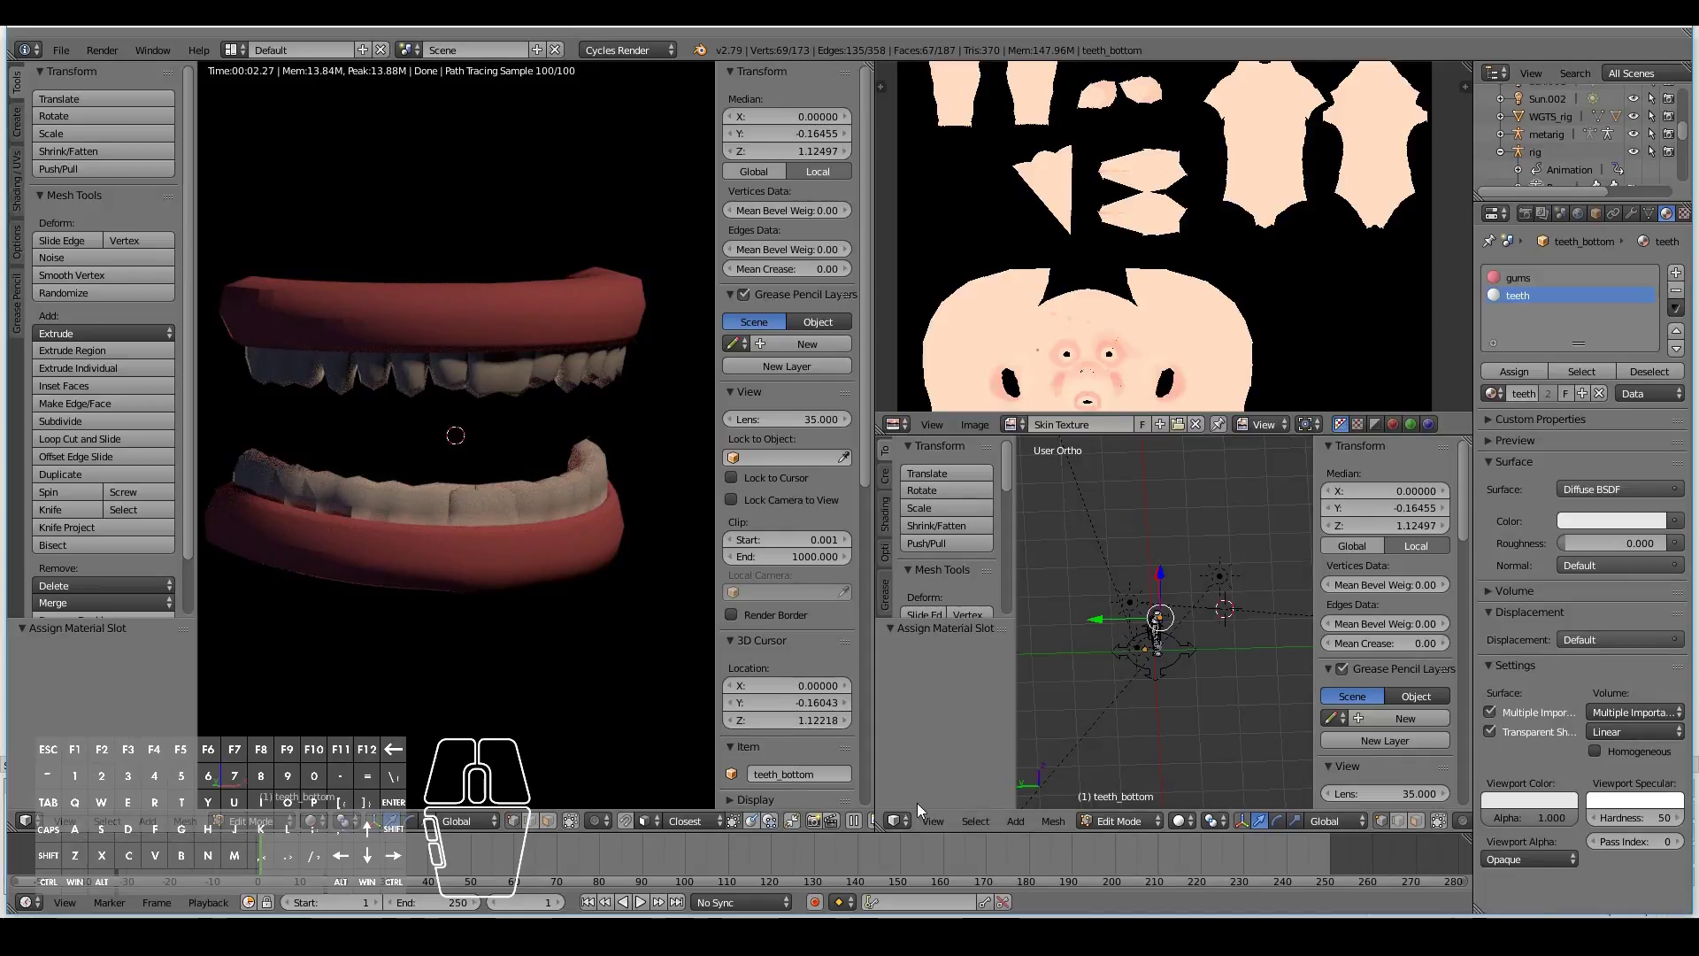
Step: Change the second 3D view into a Node Editor and frame the teeth material's nodes
click(897, 819)
click(959, 621)
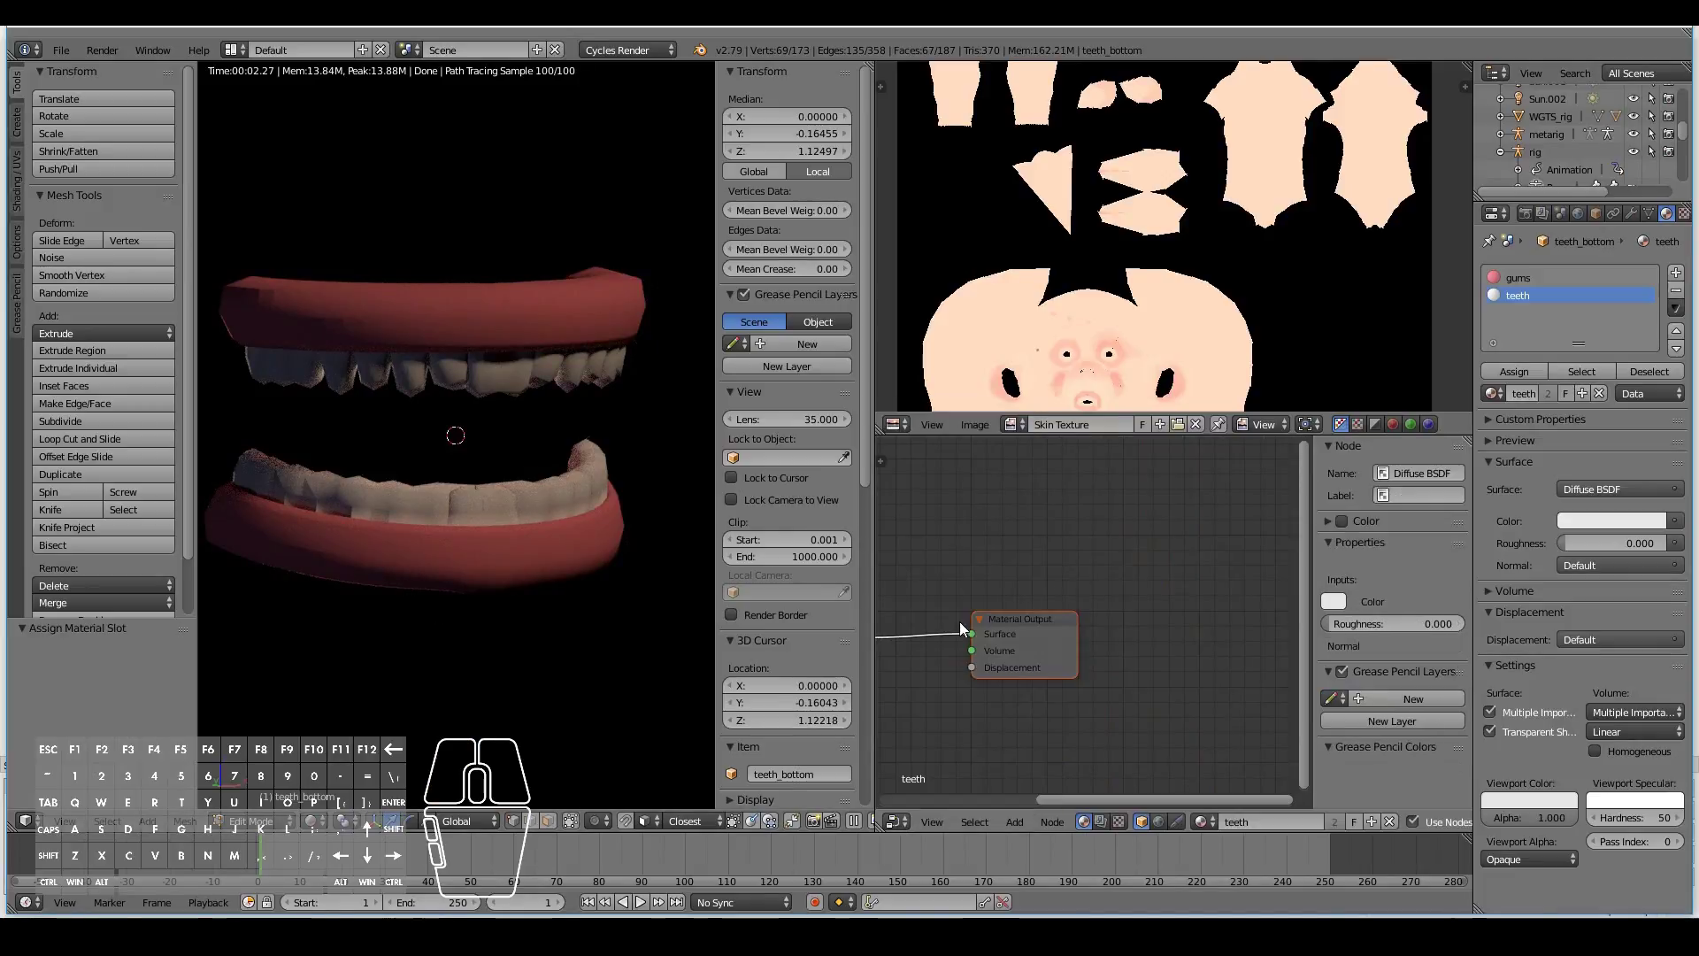
scroll(960, 628, down, 4)
middle_drag(968, 593, 1058, 588)
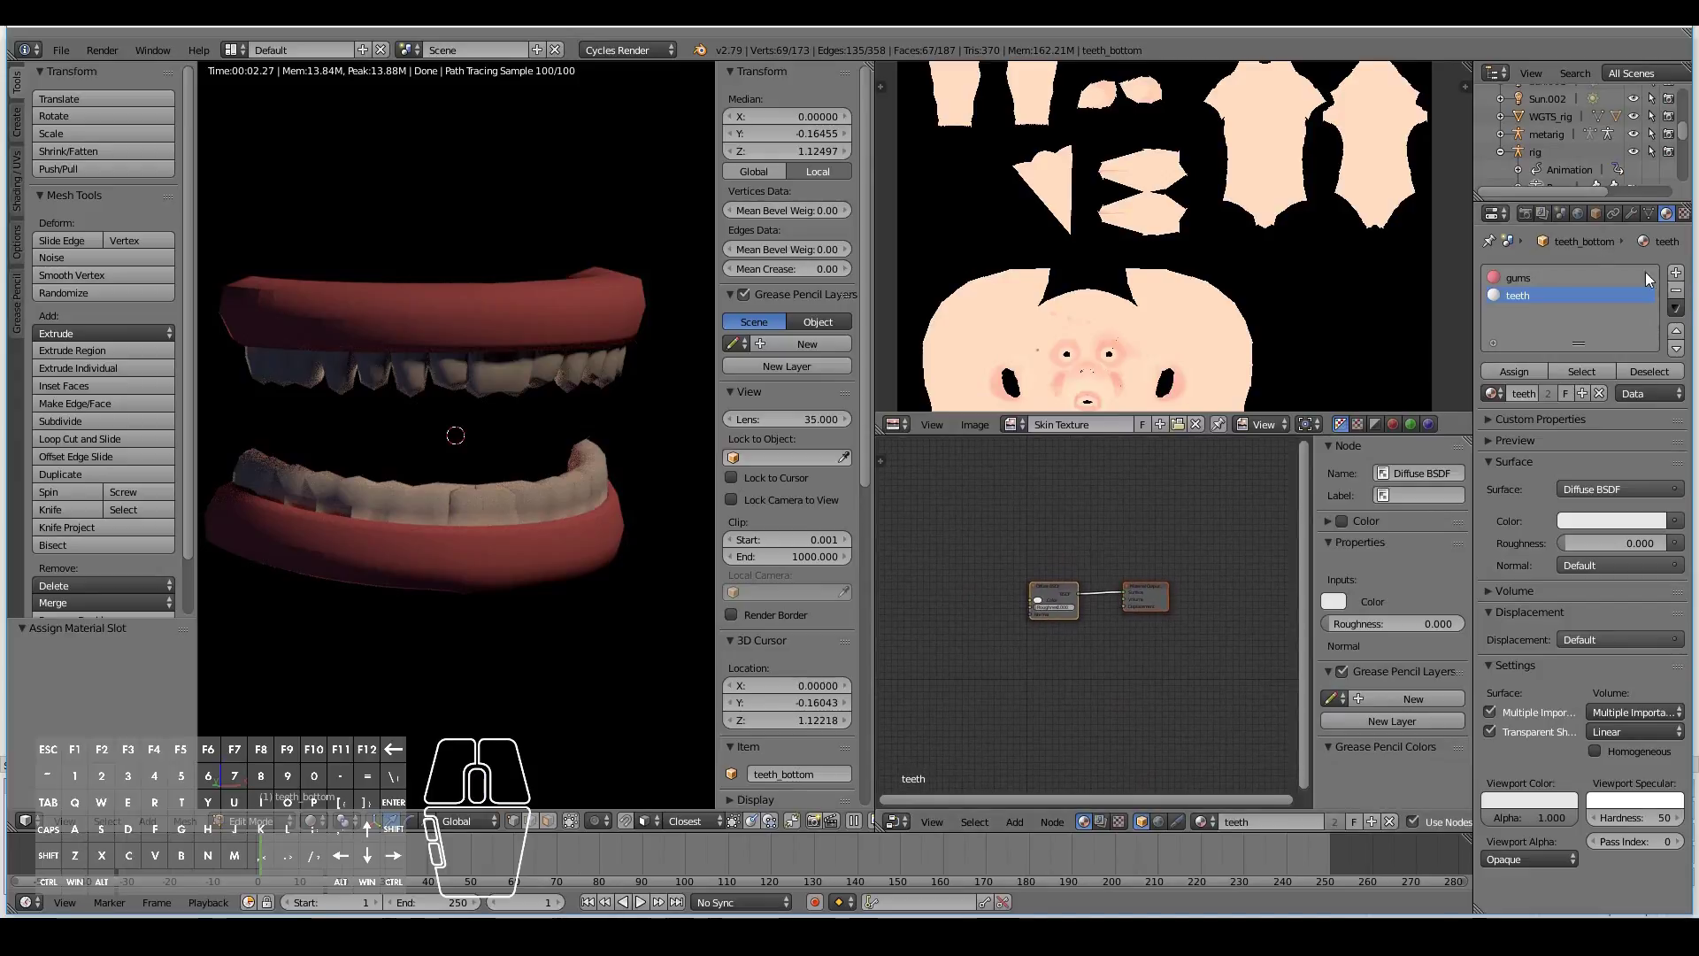
Step: In the gums material, spread the nodes apart and insert a Principled BSDF between the Diffuse BSDF and the Material Output
click(1521, 276)
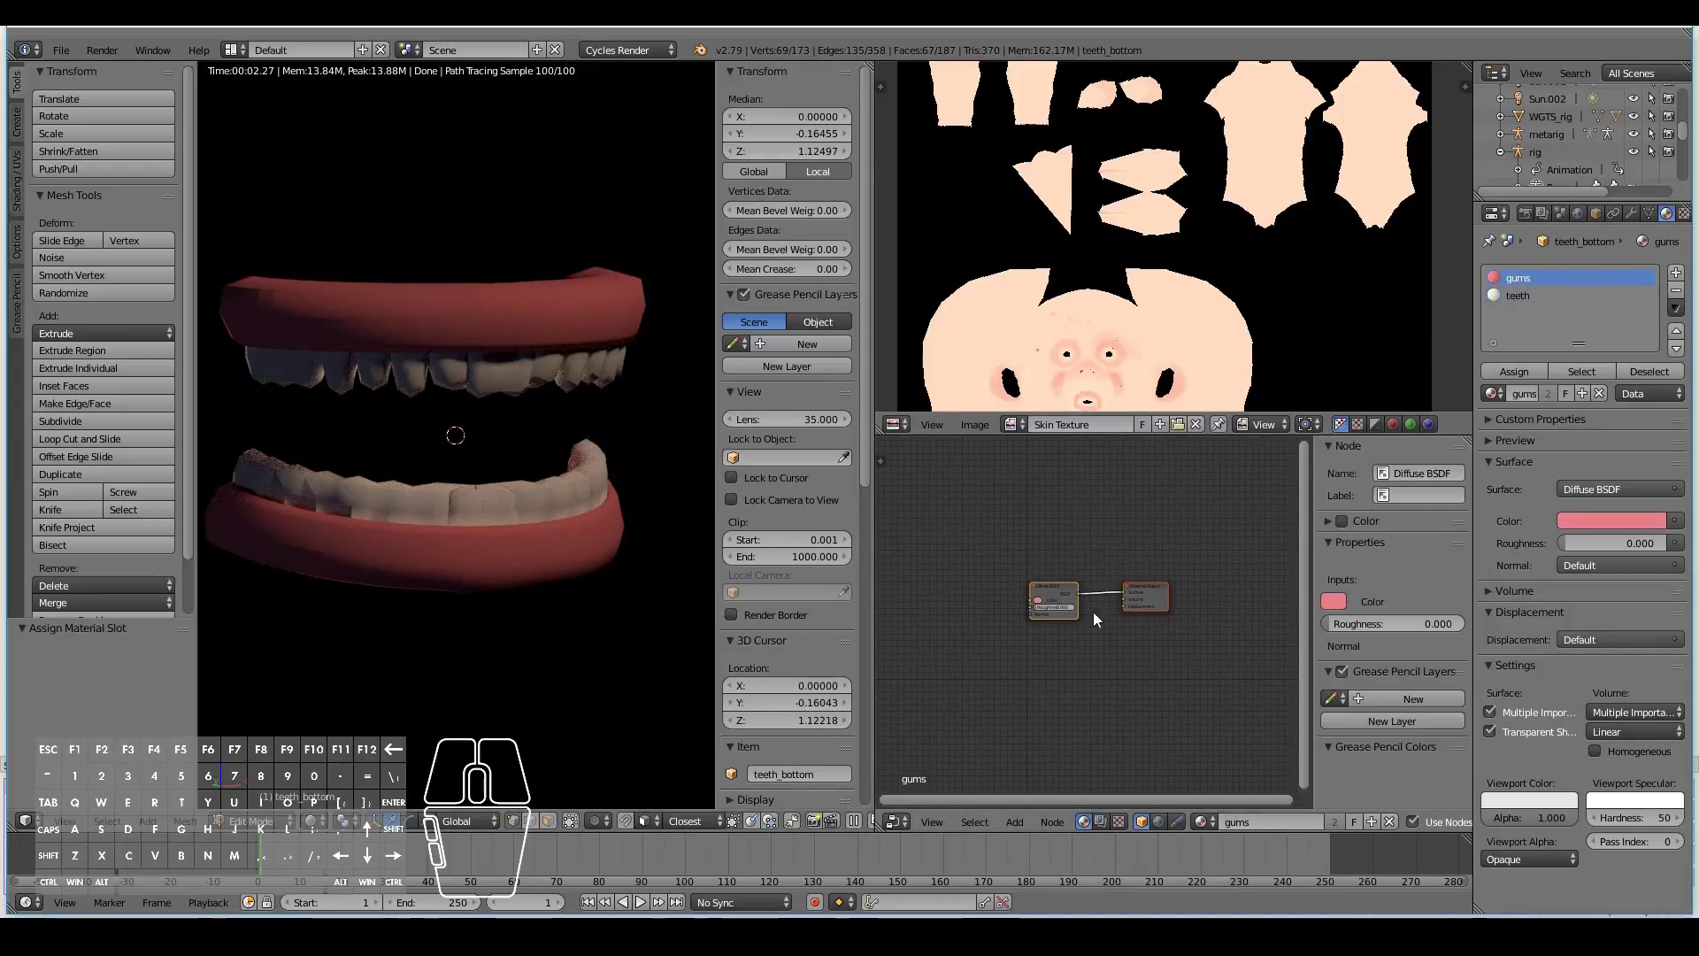
drag(1154, 582, 1260, 556)
drag(1058, 588, 973, 569)
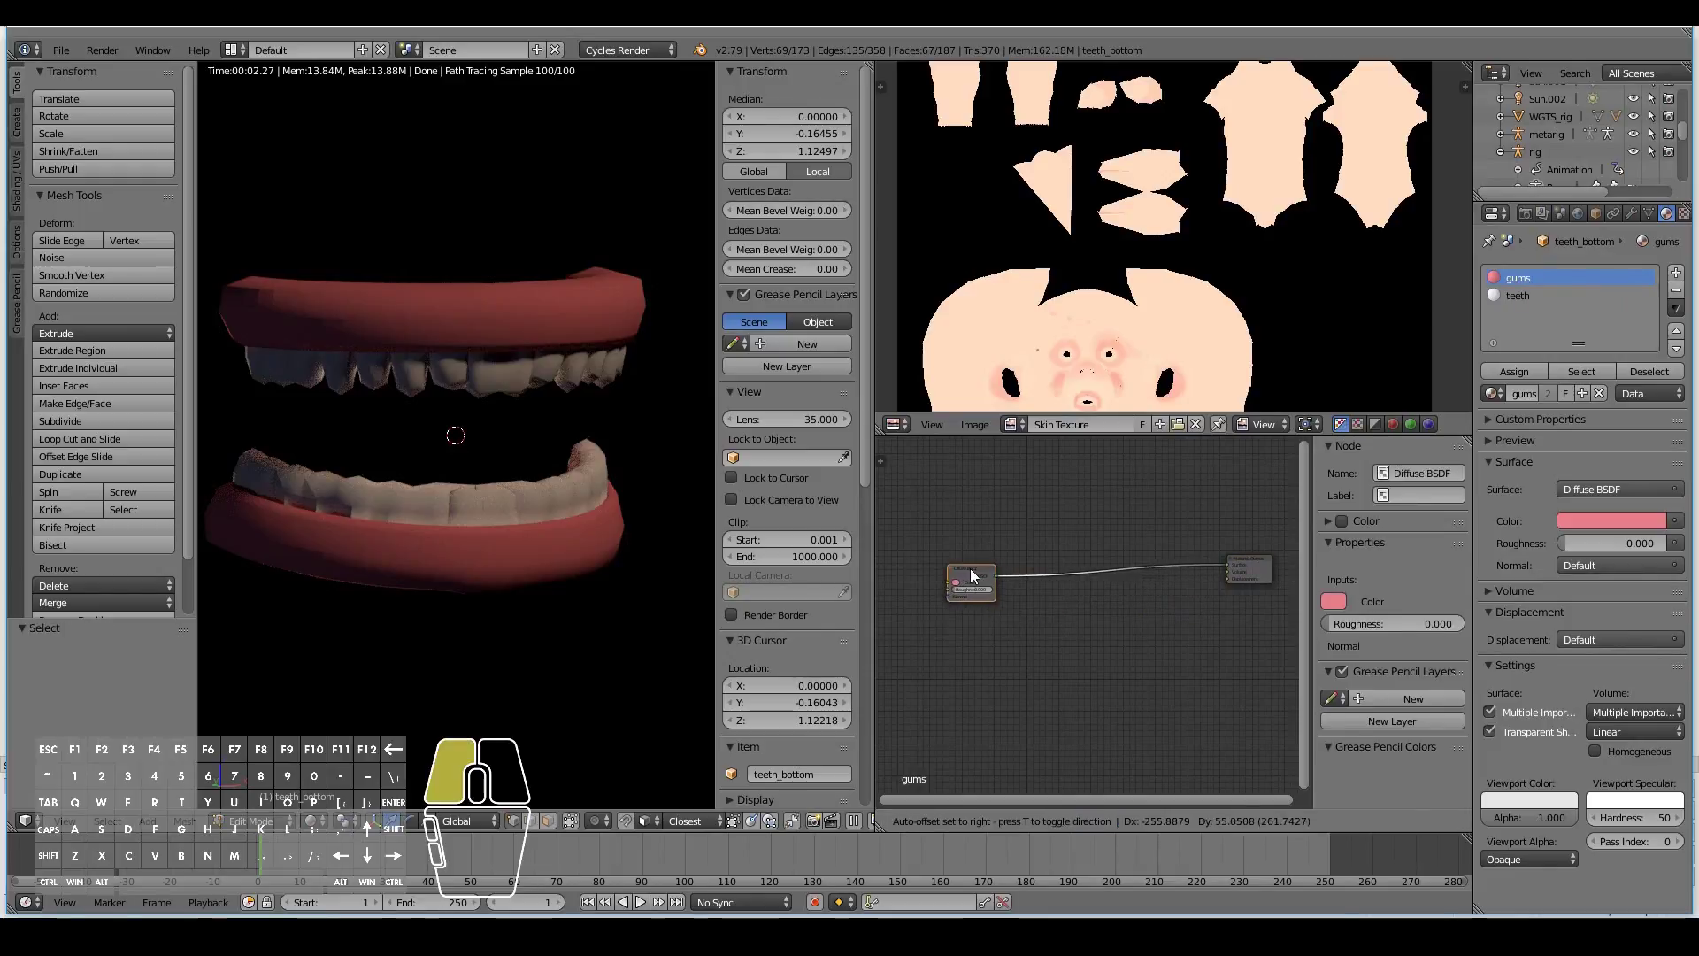
key(shift+a)
mouse_move(1051, 768)
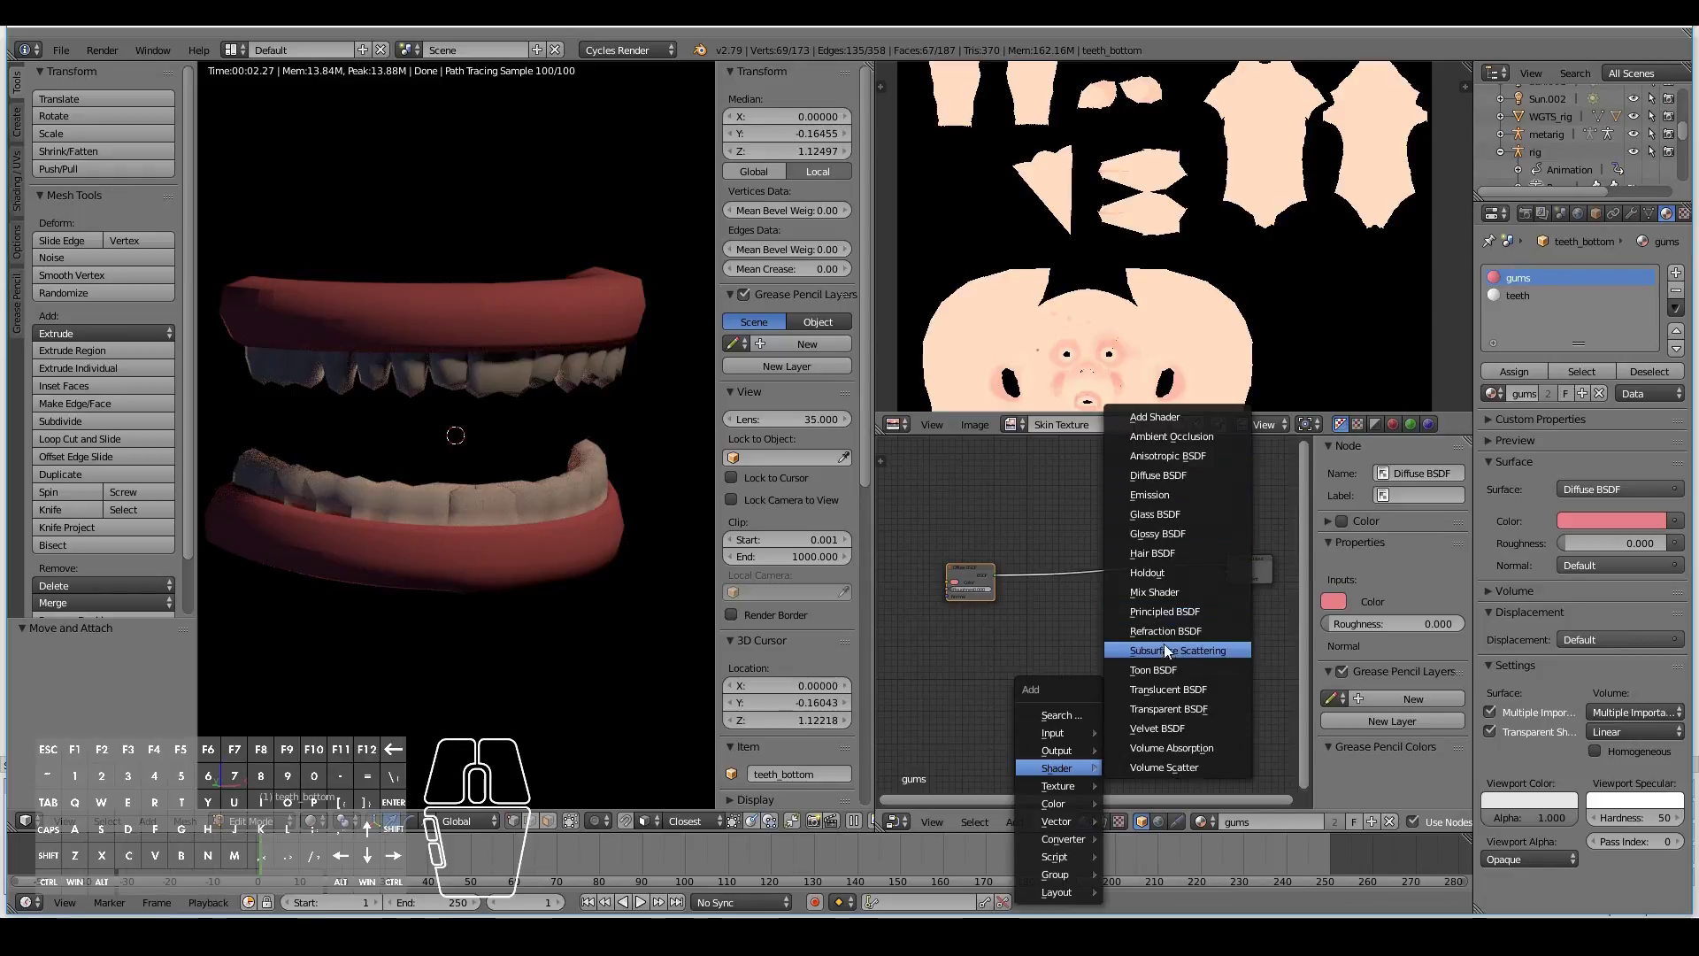
click(1165, 611)
click(1095, 520)
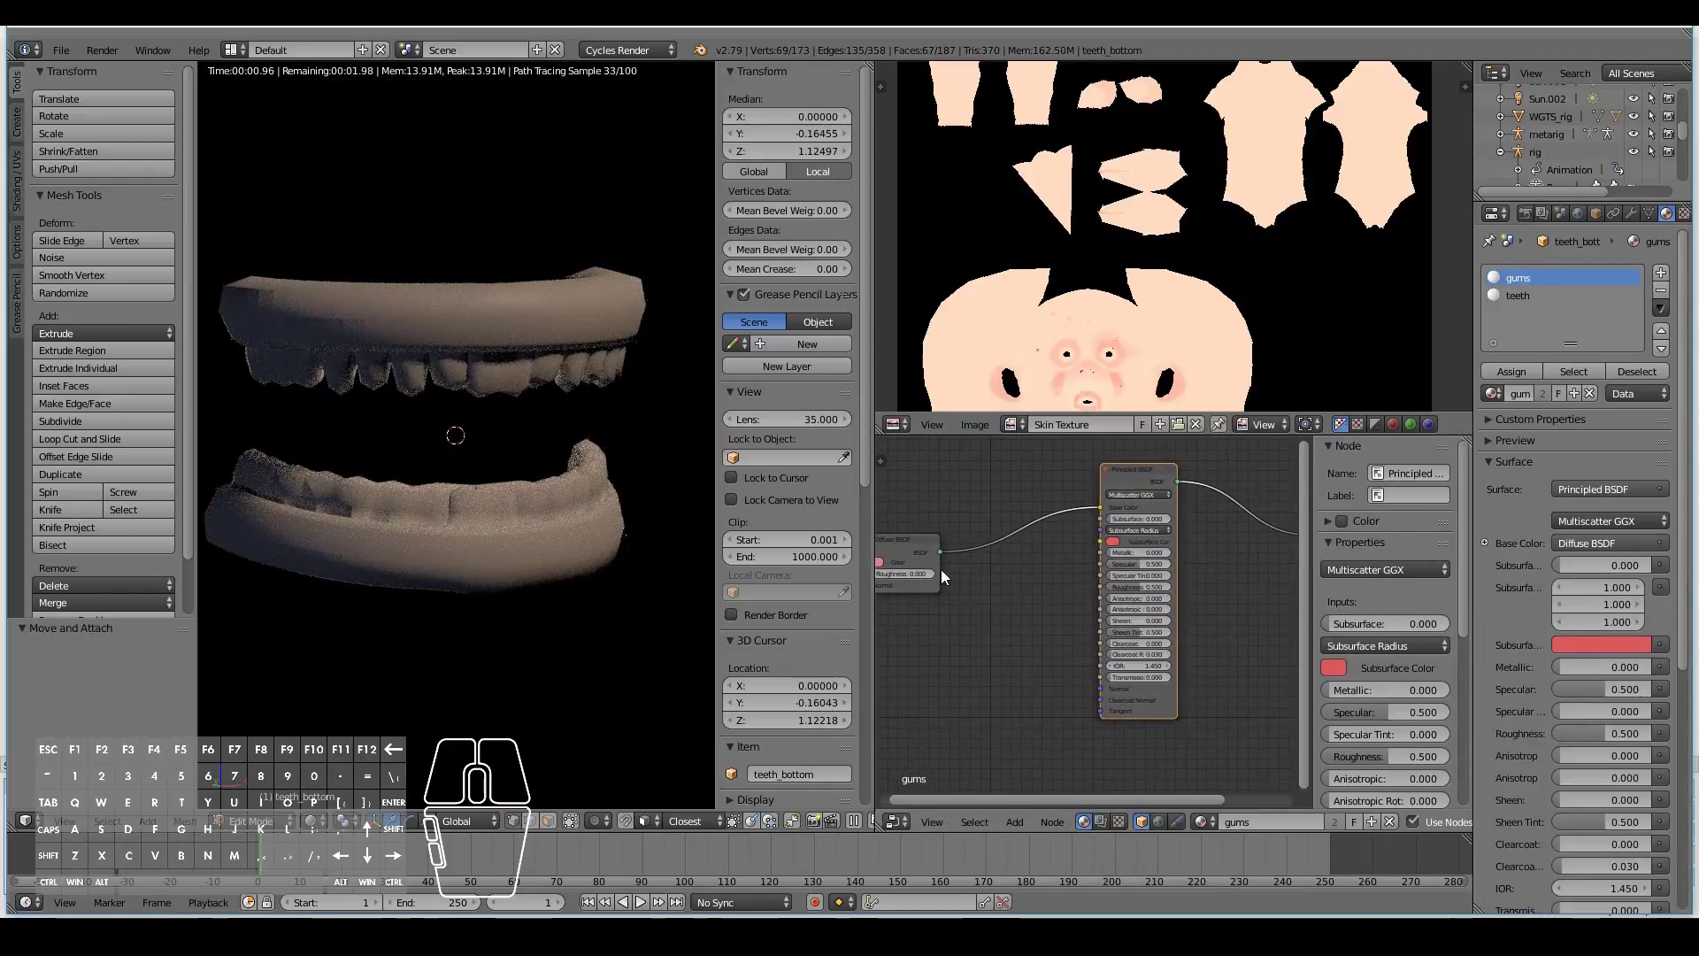
Step: Copy the Diffuse BSDF's pink into the gums' Principled BSDF Base Color after detaching the link, and delete the Diffuse node
scroll(941, 569, up, 1)
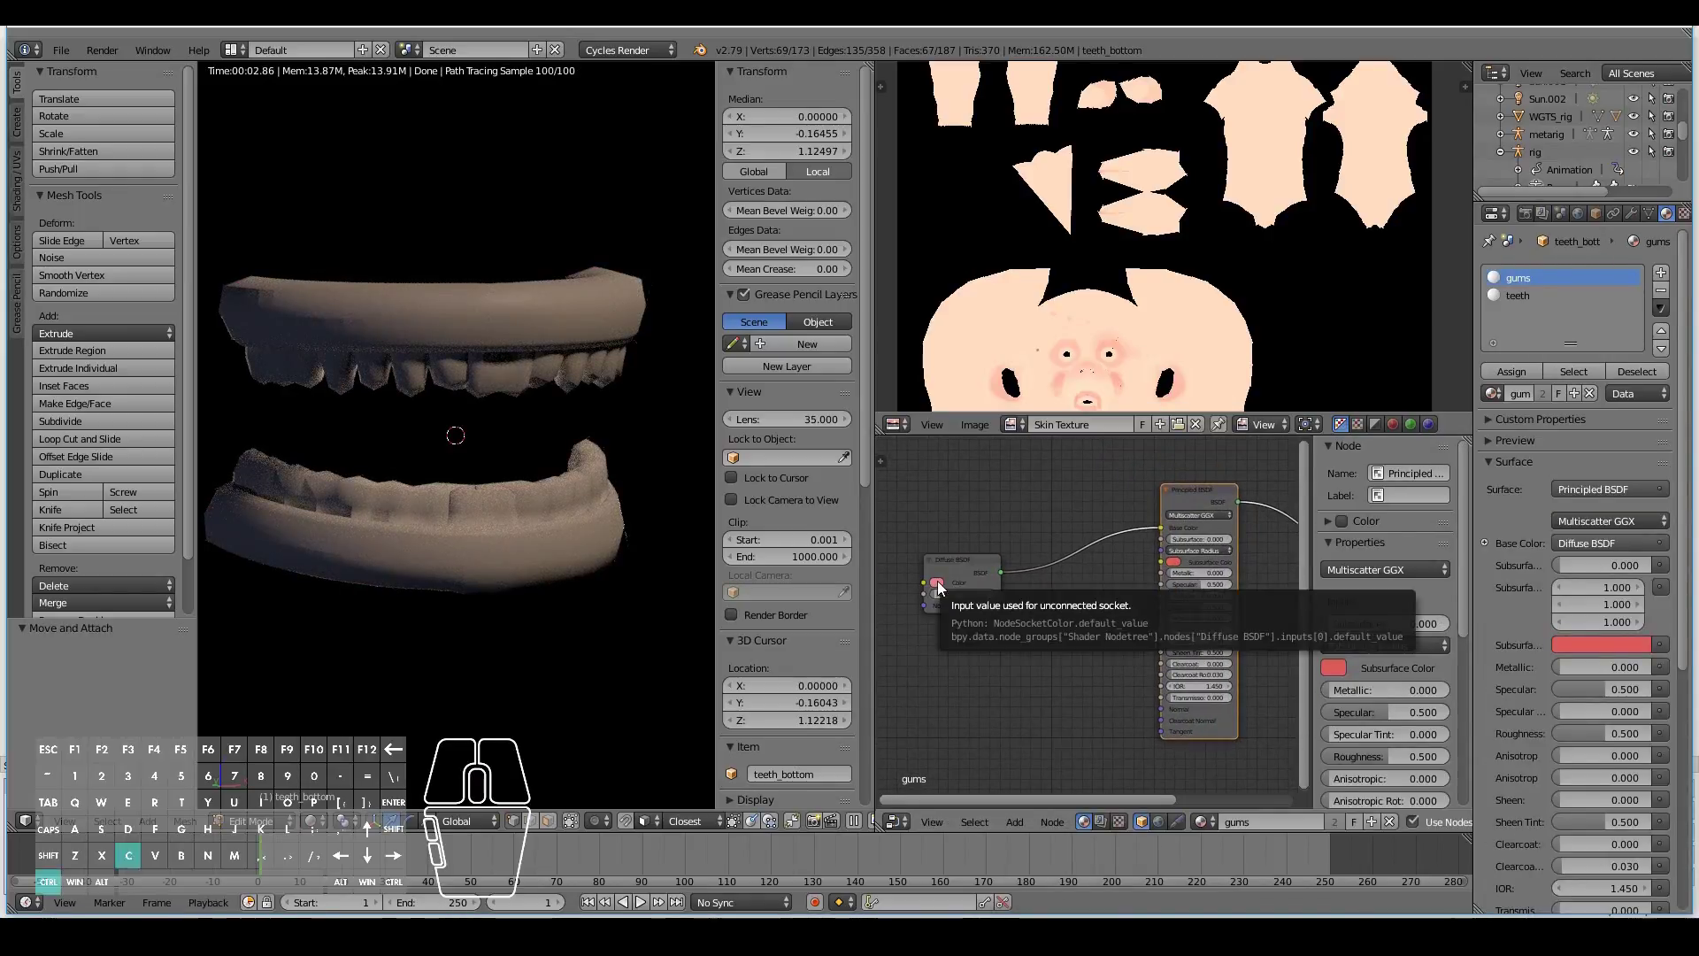
drag(1160, 528, 1171, 532)
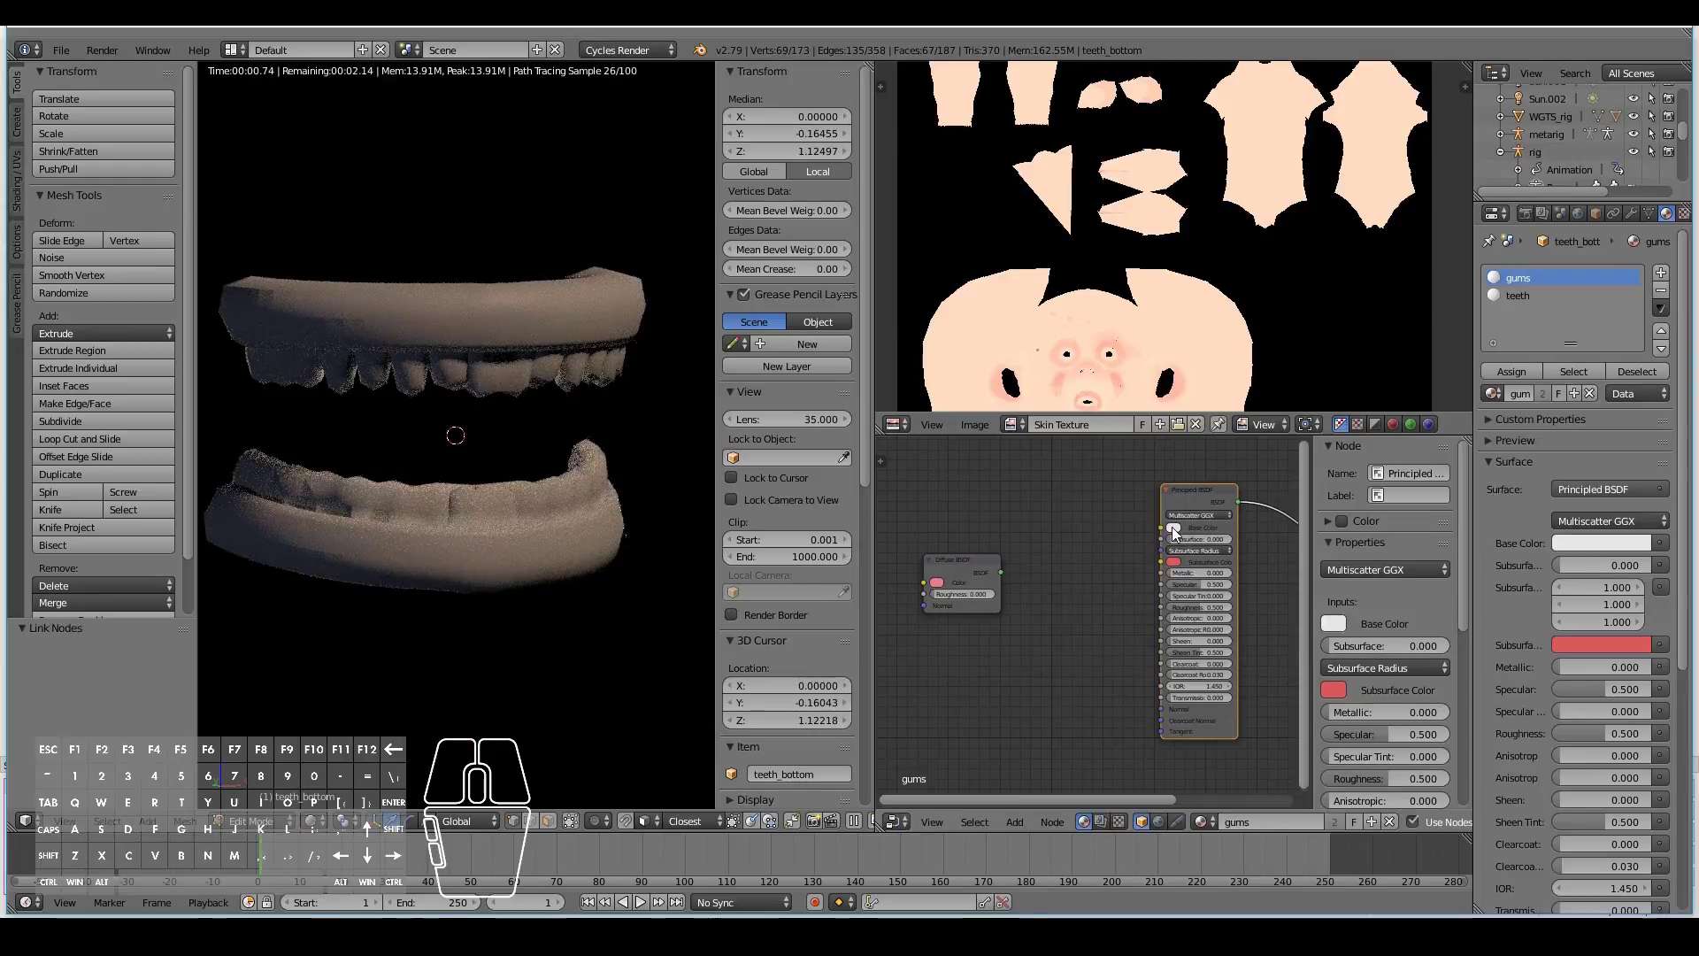
key(ctrl+v)
click(969, 561)
key(x)
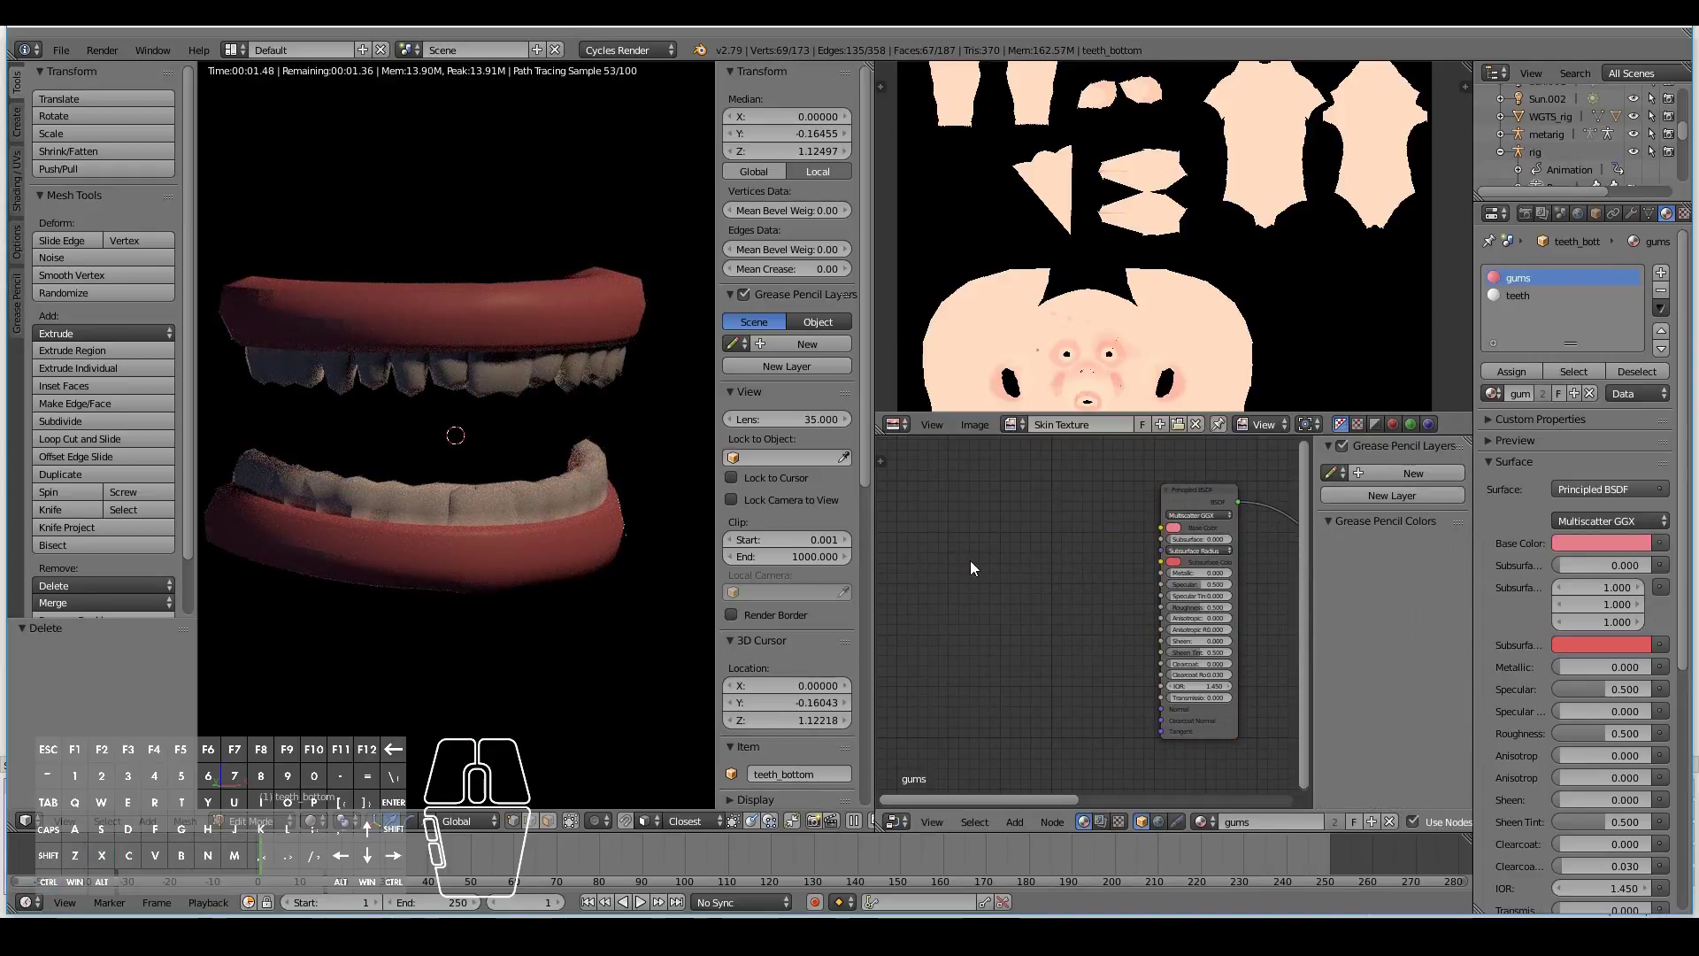
Step: Set the gums shader's Subsurface to 0.100 and inspect the rendered gums from several angles
ctrl+scroll(982, 614, right, 2)
scroll(927, 613, up, 2)
scroll(927, 614, up, 4)
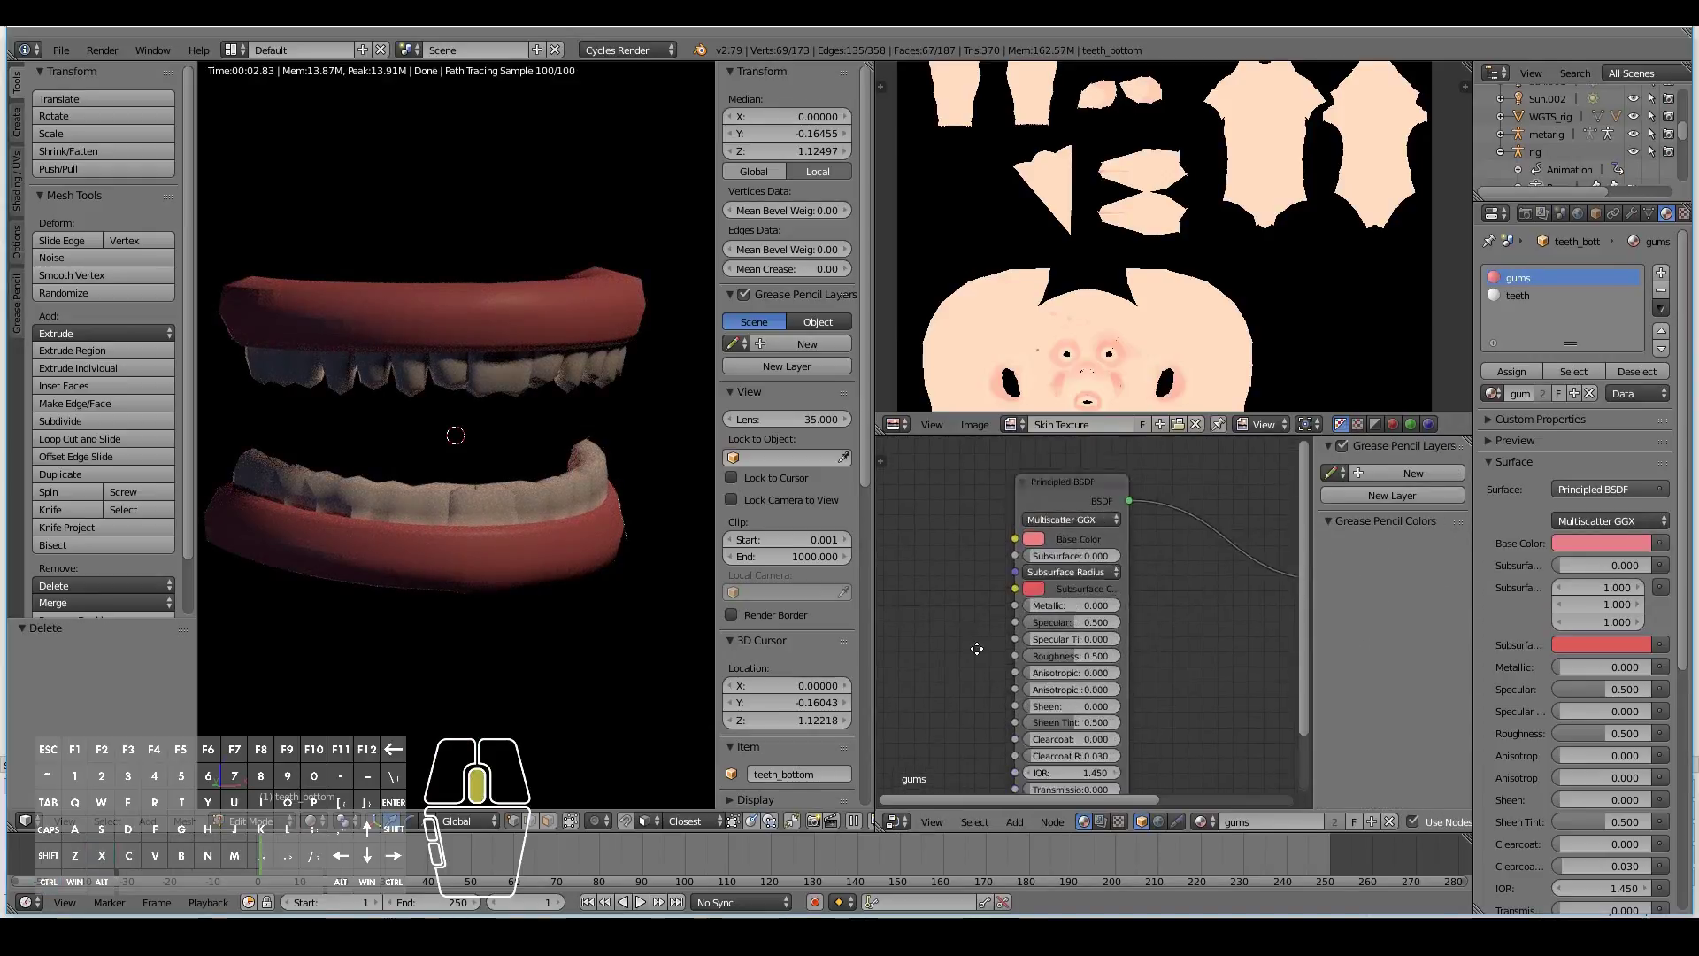
drag(1041, 586, 1122, 586)
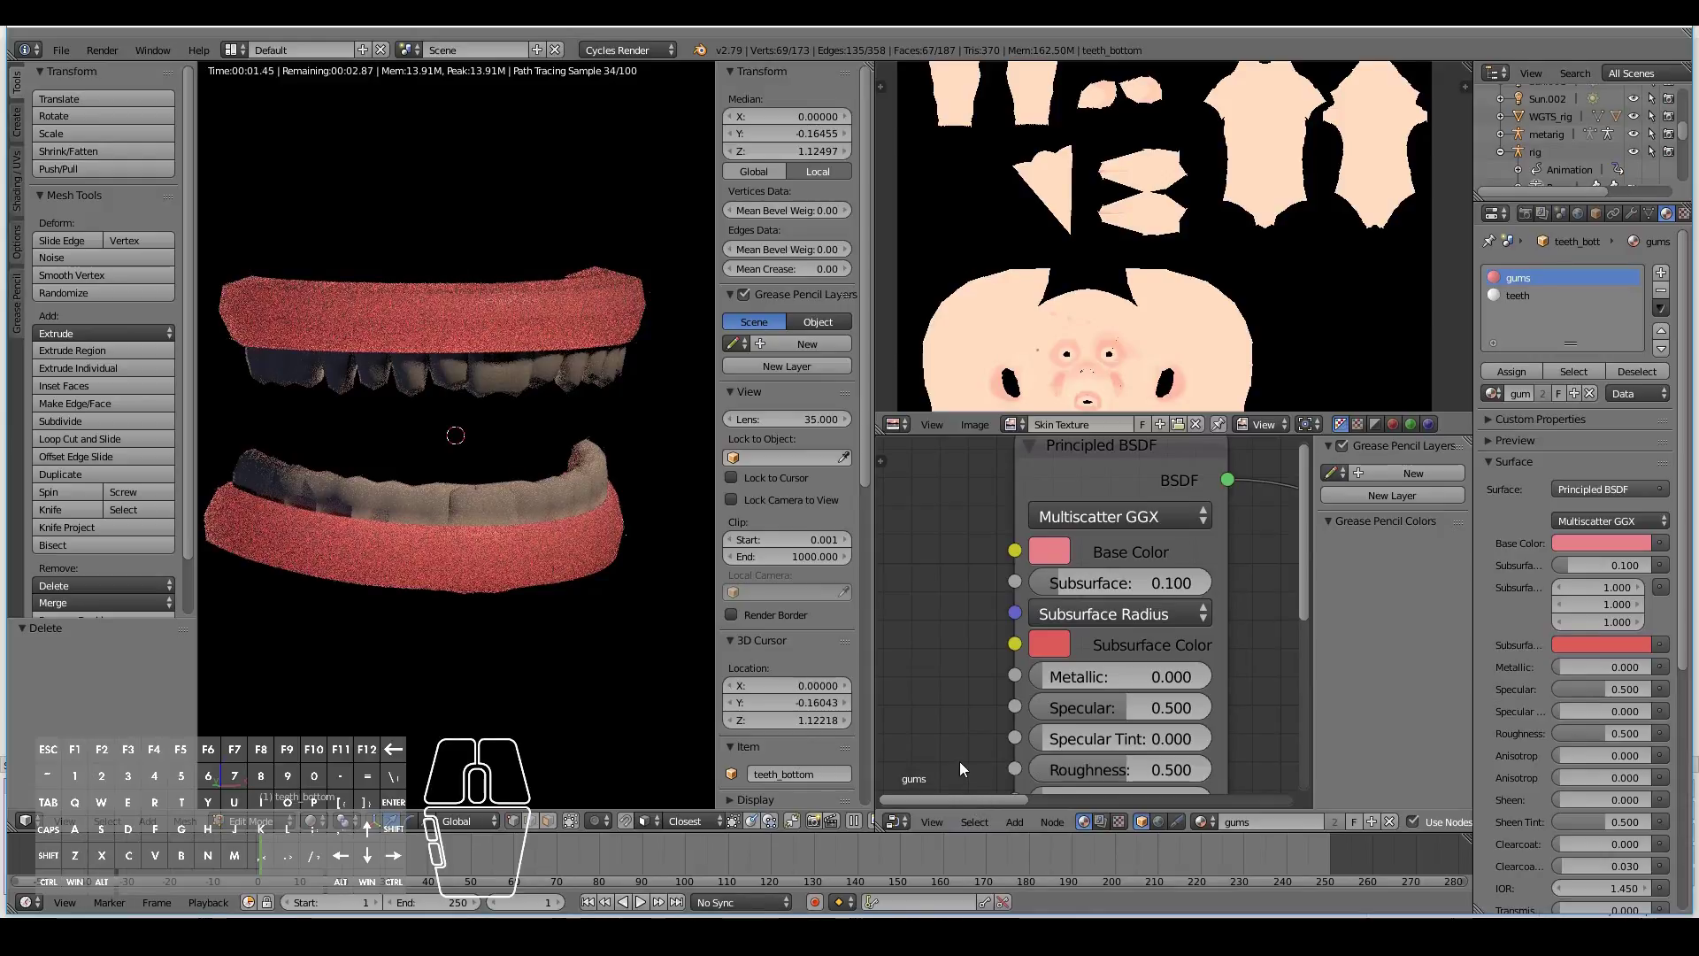
middle_drag(561, 561, 425, 604)
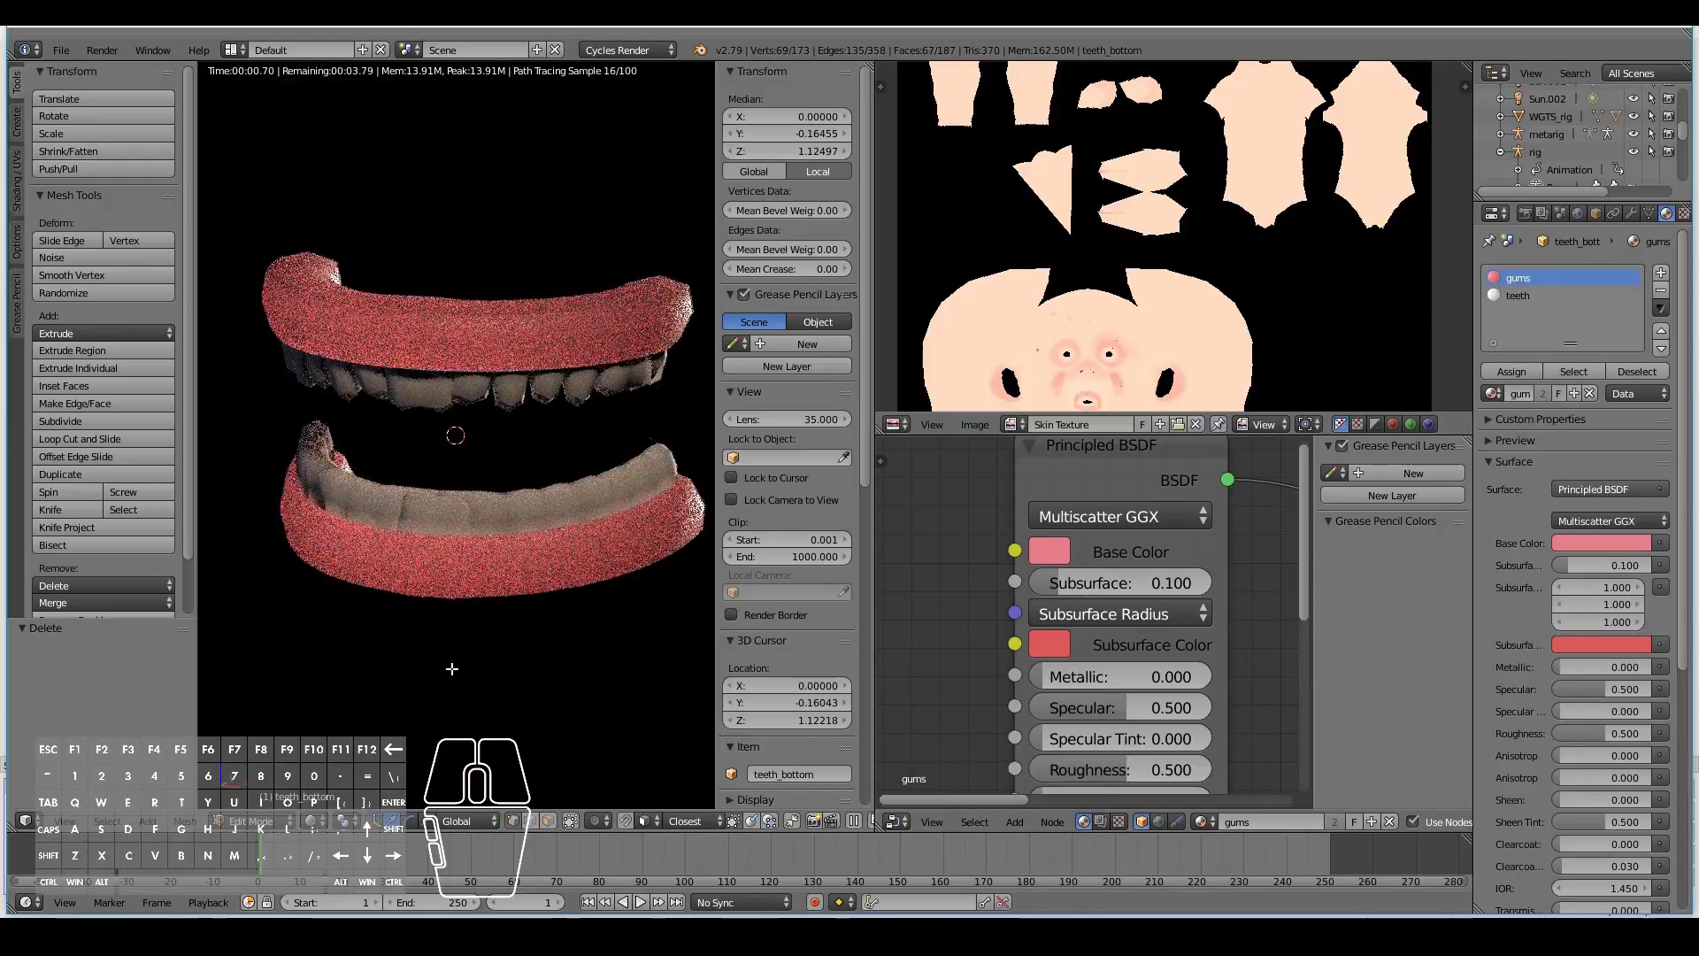
middle_drag(452, 668, 431, 547)
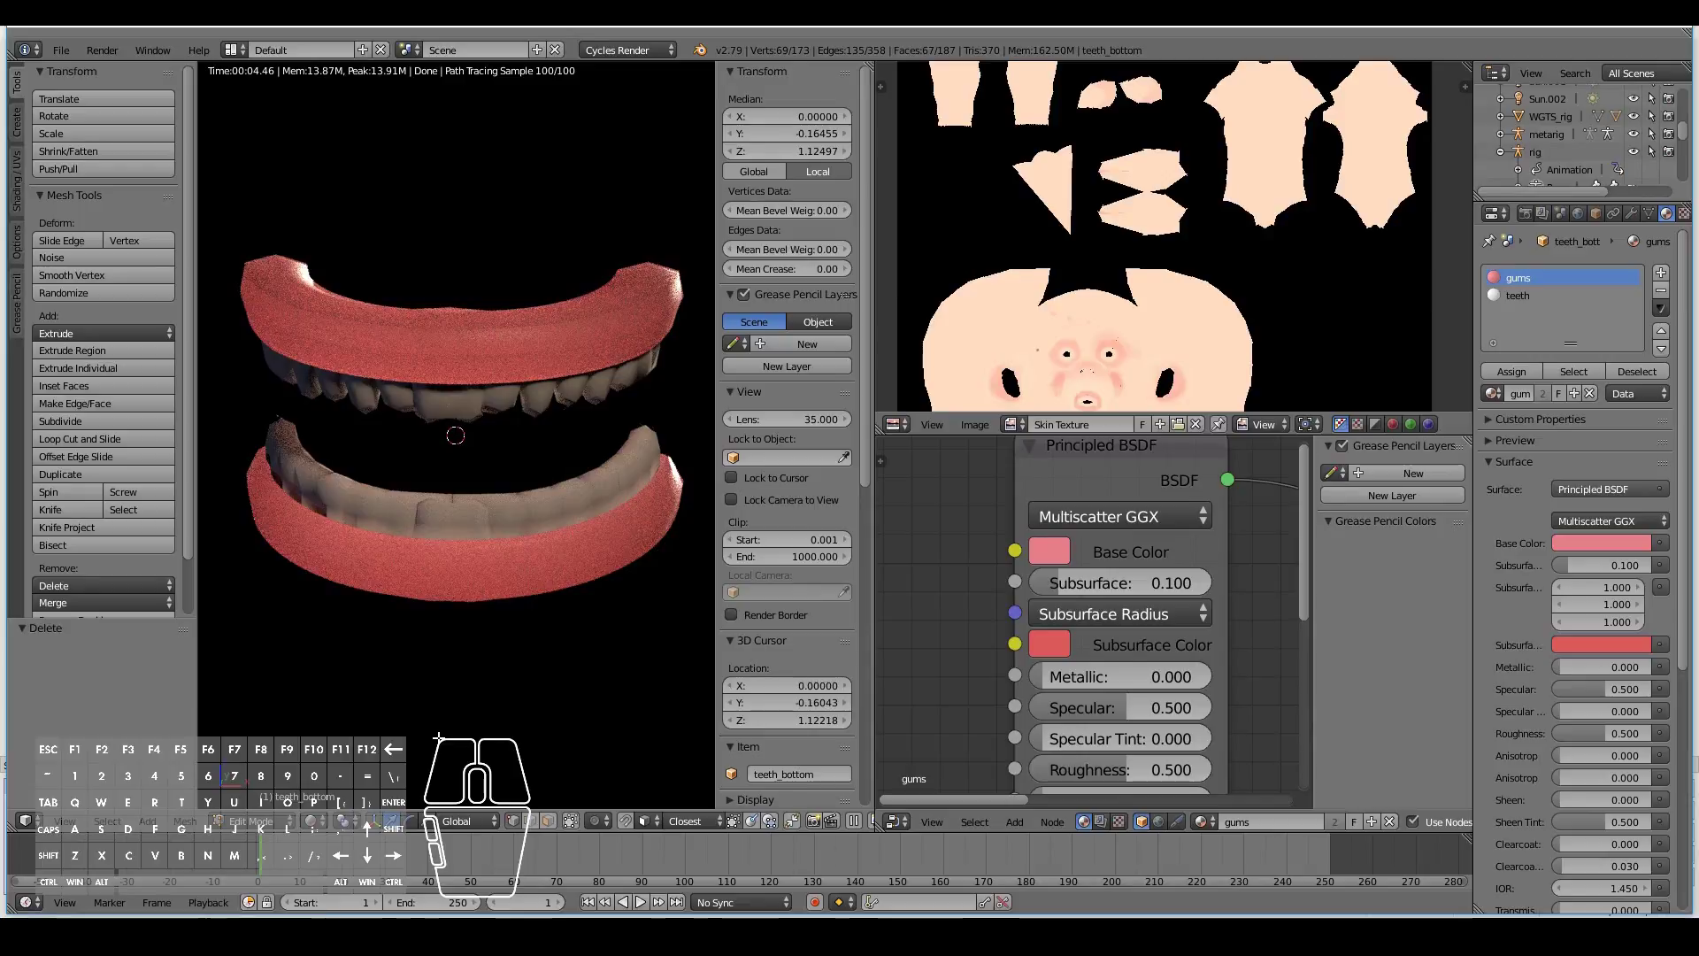
middle_drag(548, 663, 582, 624)
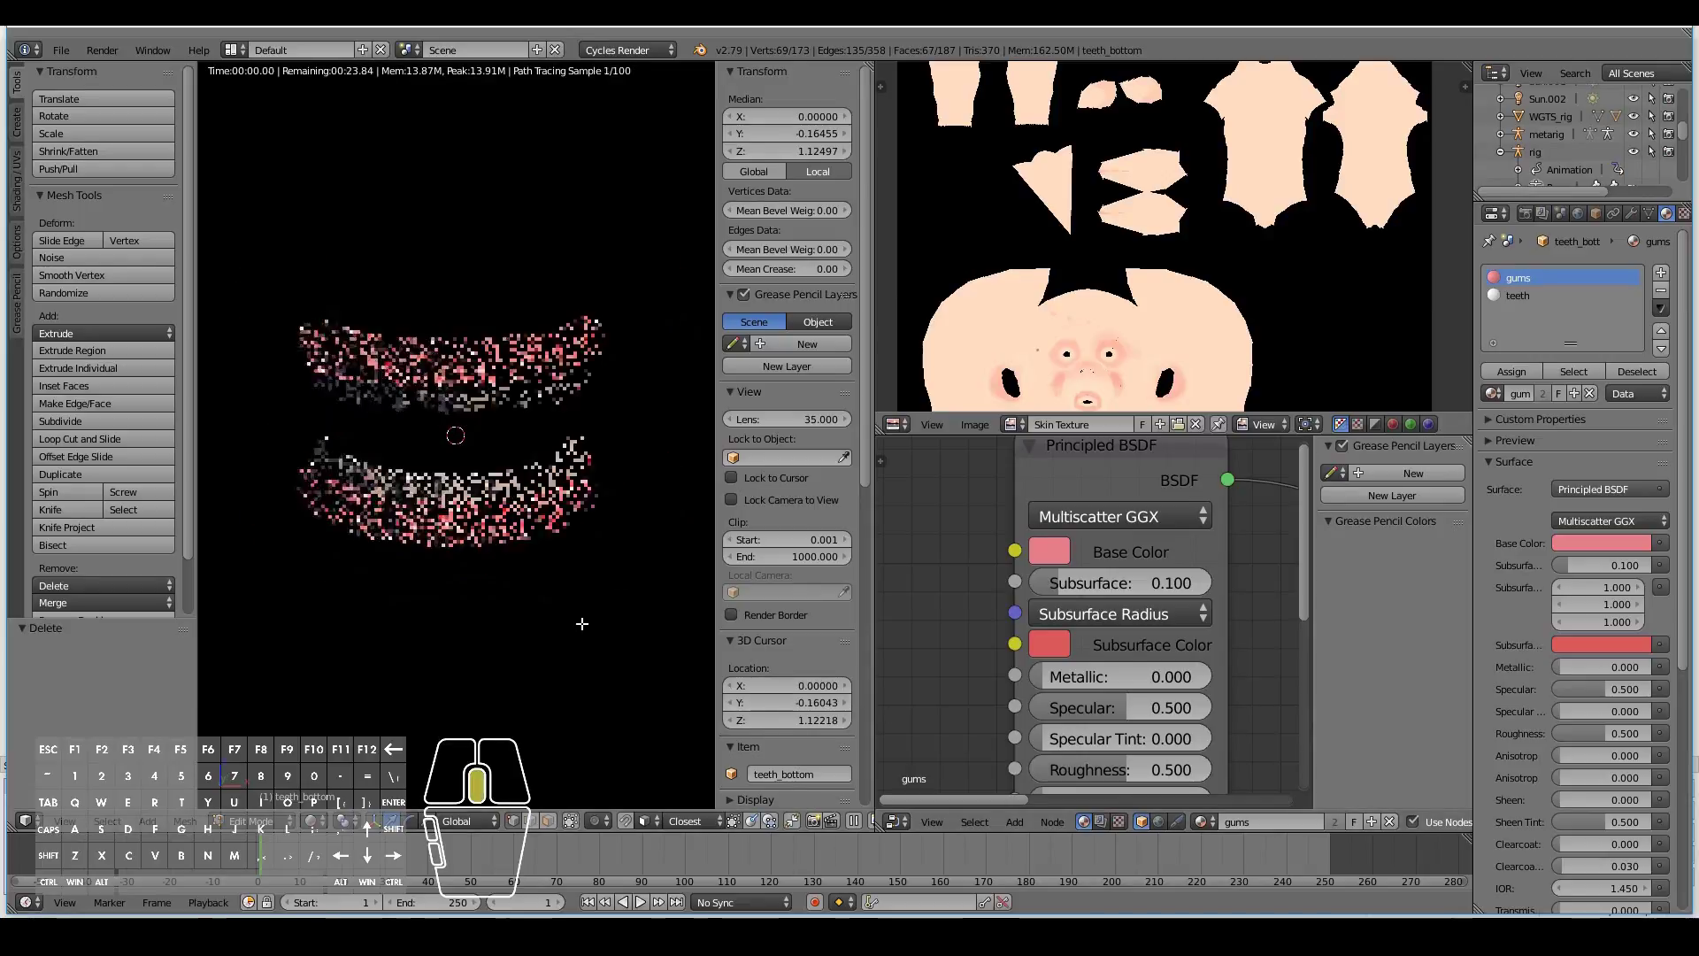
Step: Switch to the teeth material and delete its Diffuse BSDF node
click(1532, 302)
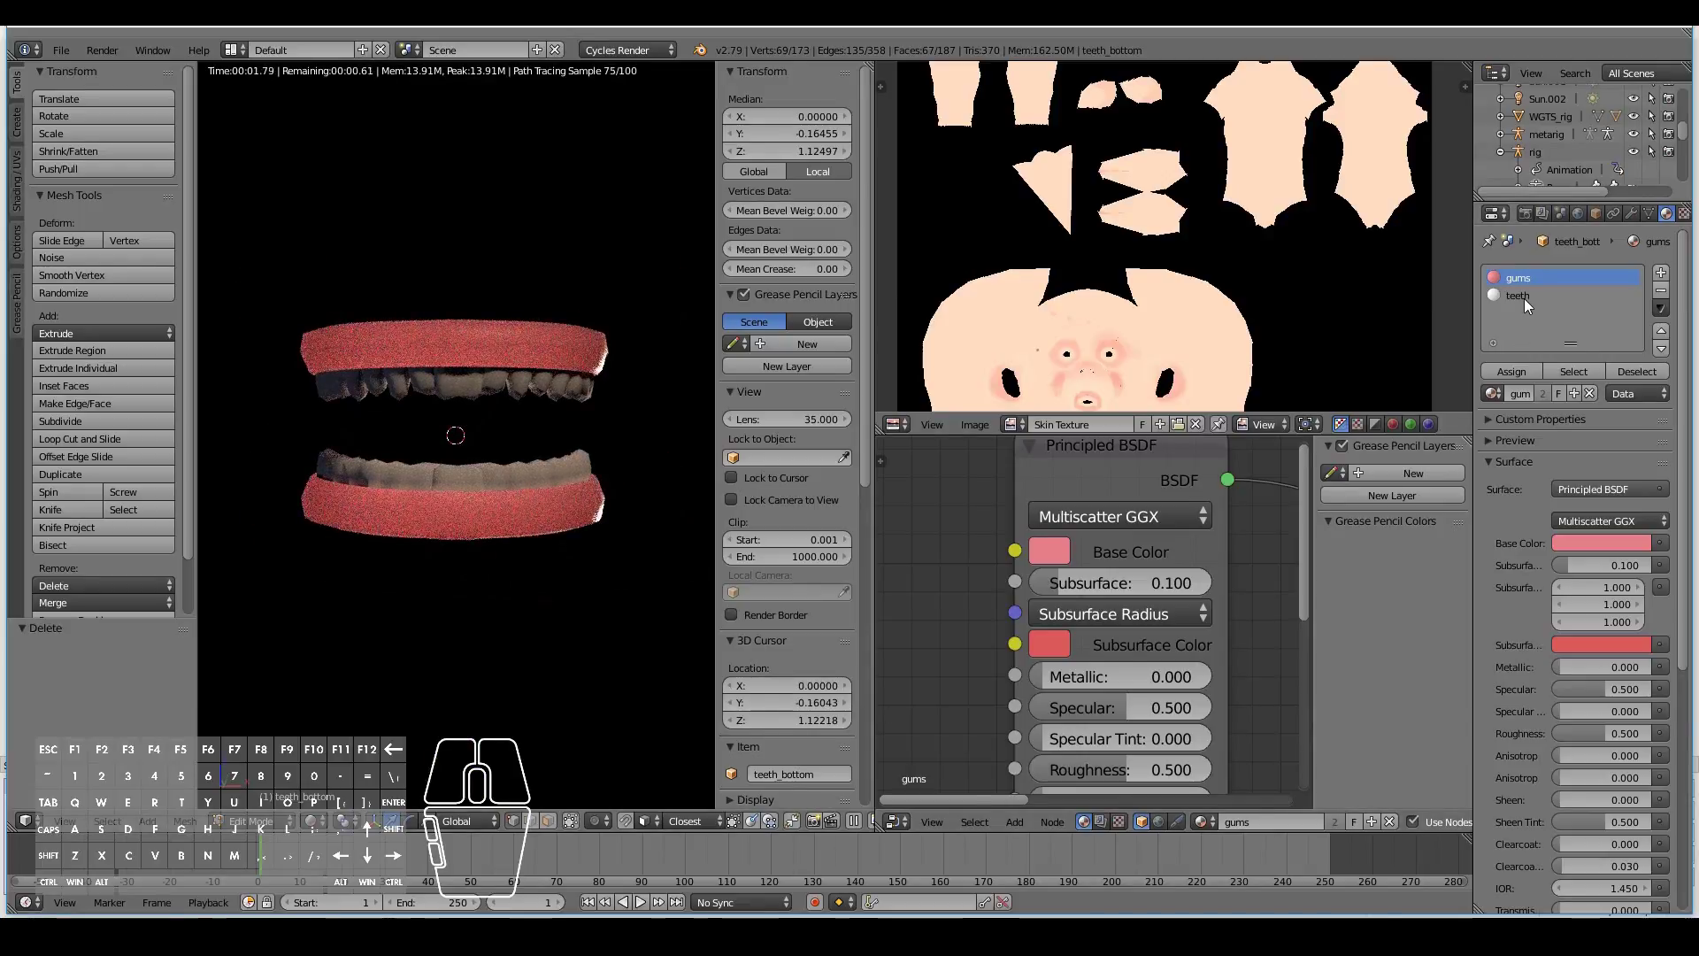
scroll(1058, 685, down, 2)
middle_drag(1058, 685, 1092, 561)
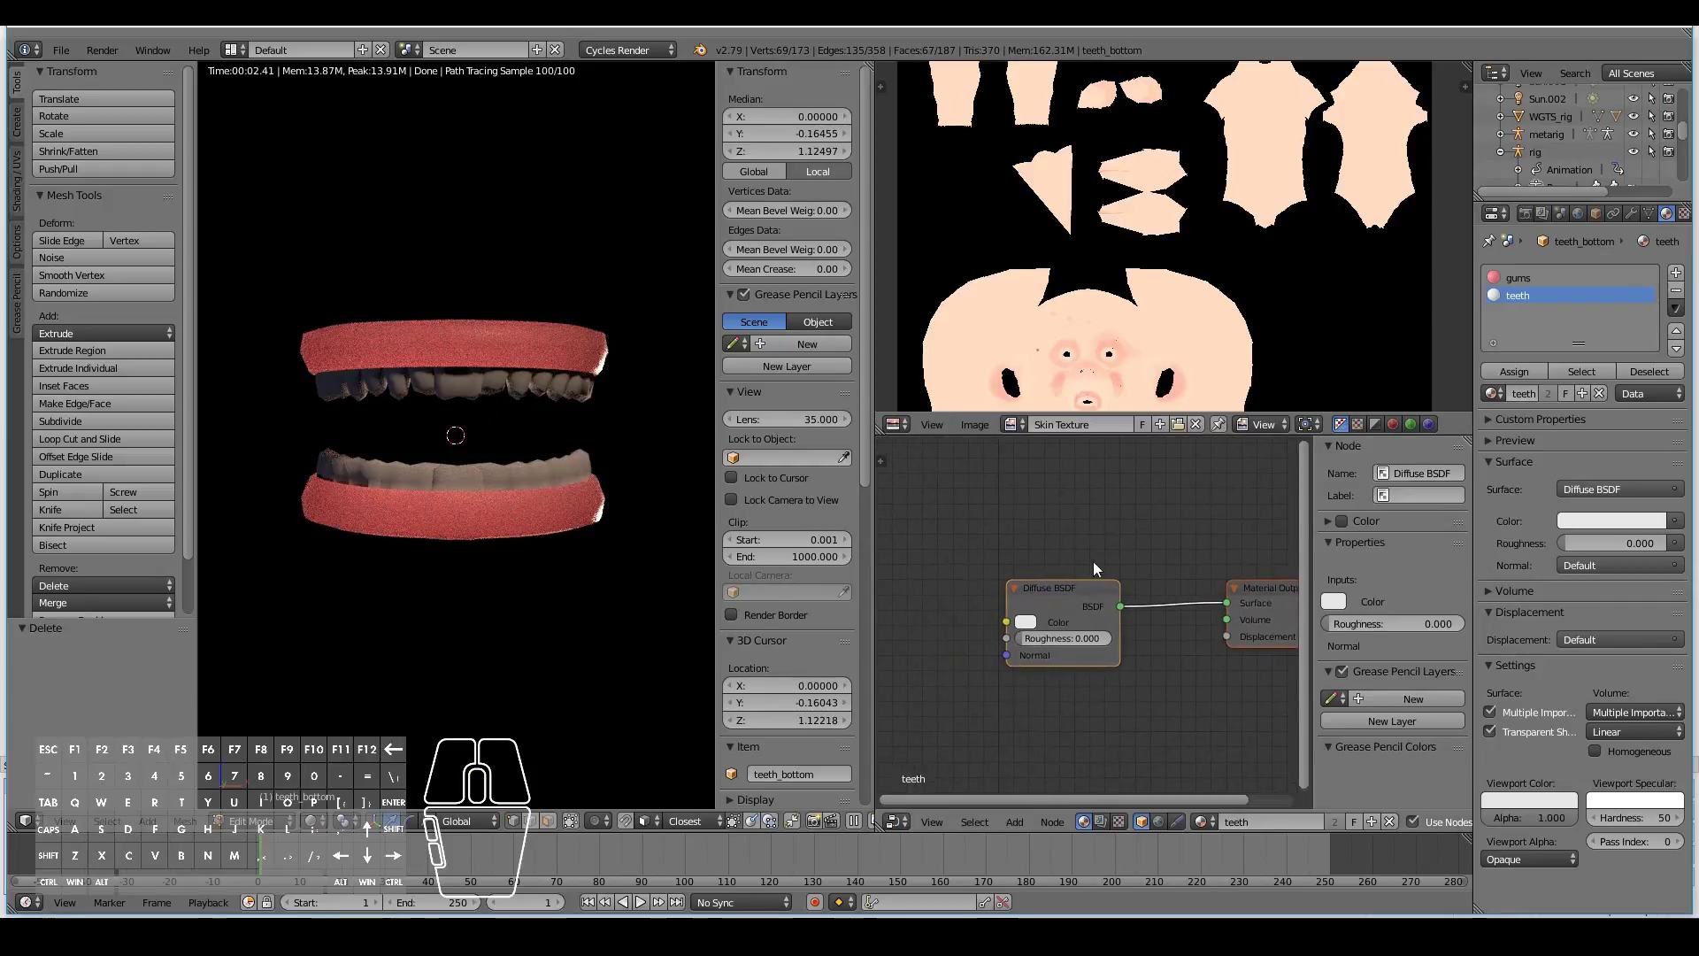
drag(1092, 561, 906, 597)
key(x)
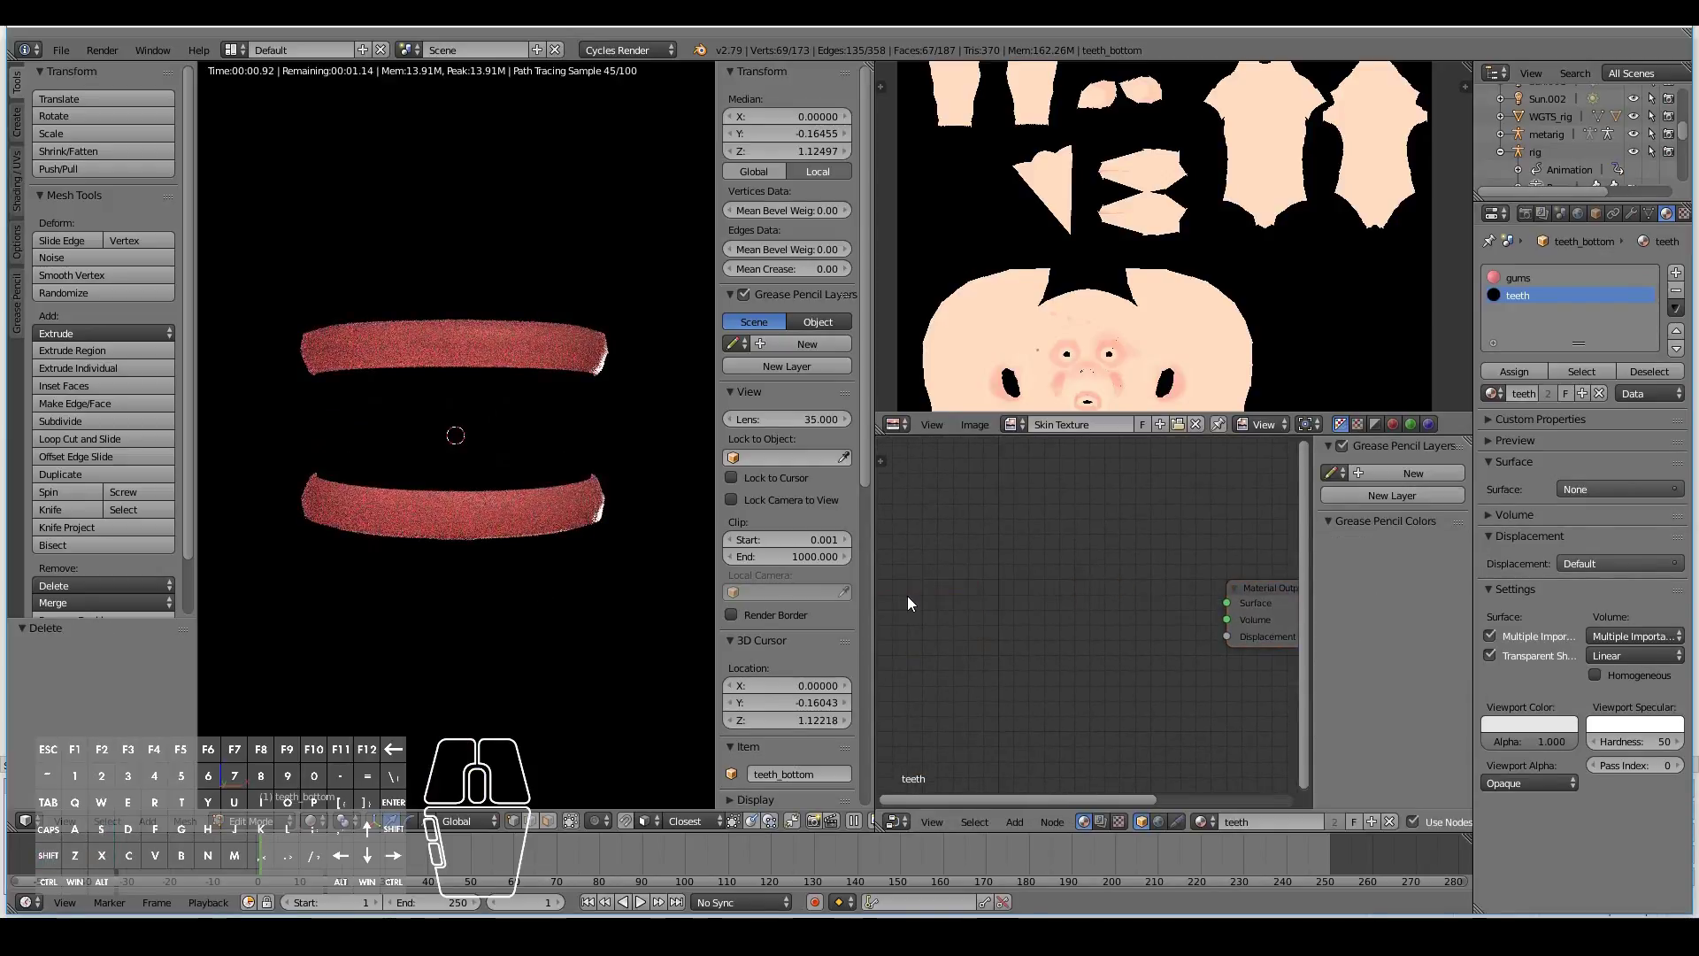
Step: Add a Principled BSDF to the teeth material and connect it to the Material Output's Surface
key(shift+a)
mouse_move(906, 597)
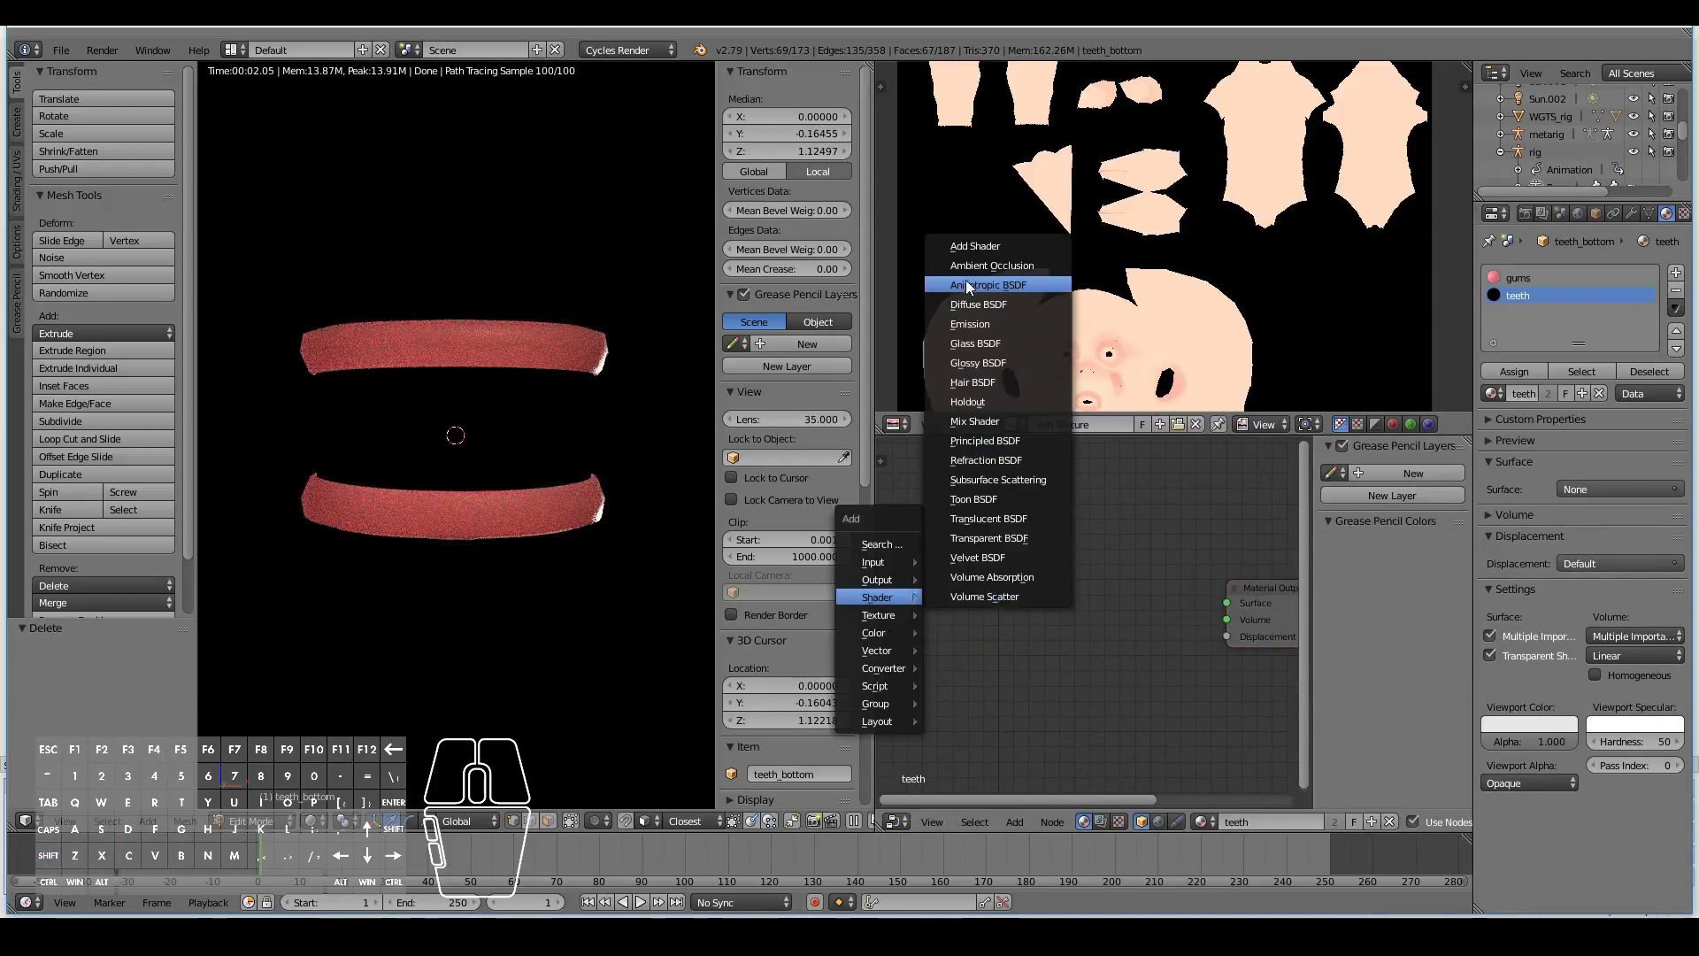
click(985, 441)
click(1033, 475)
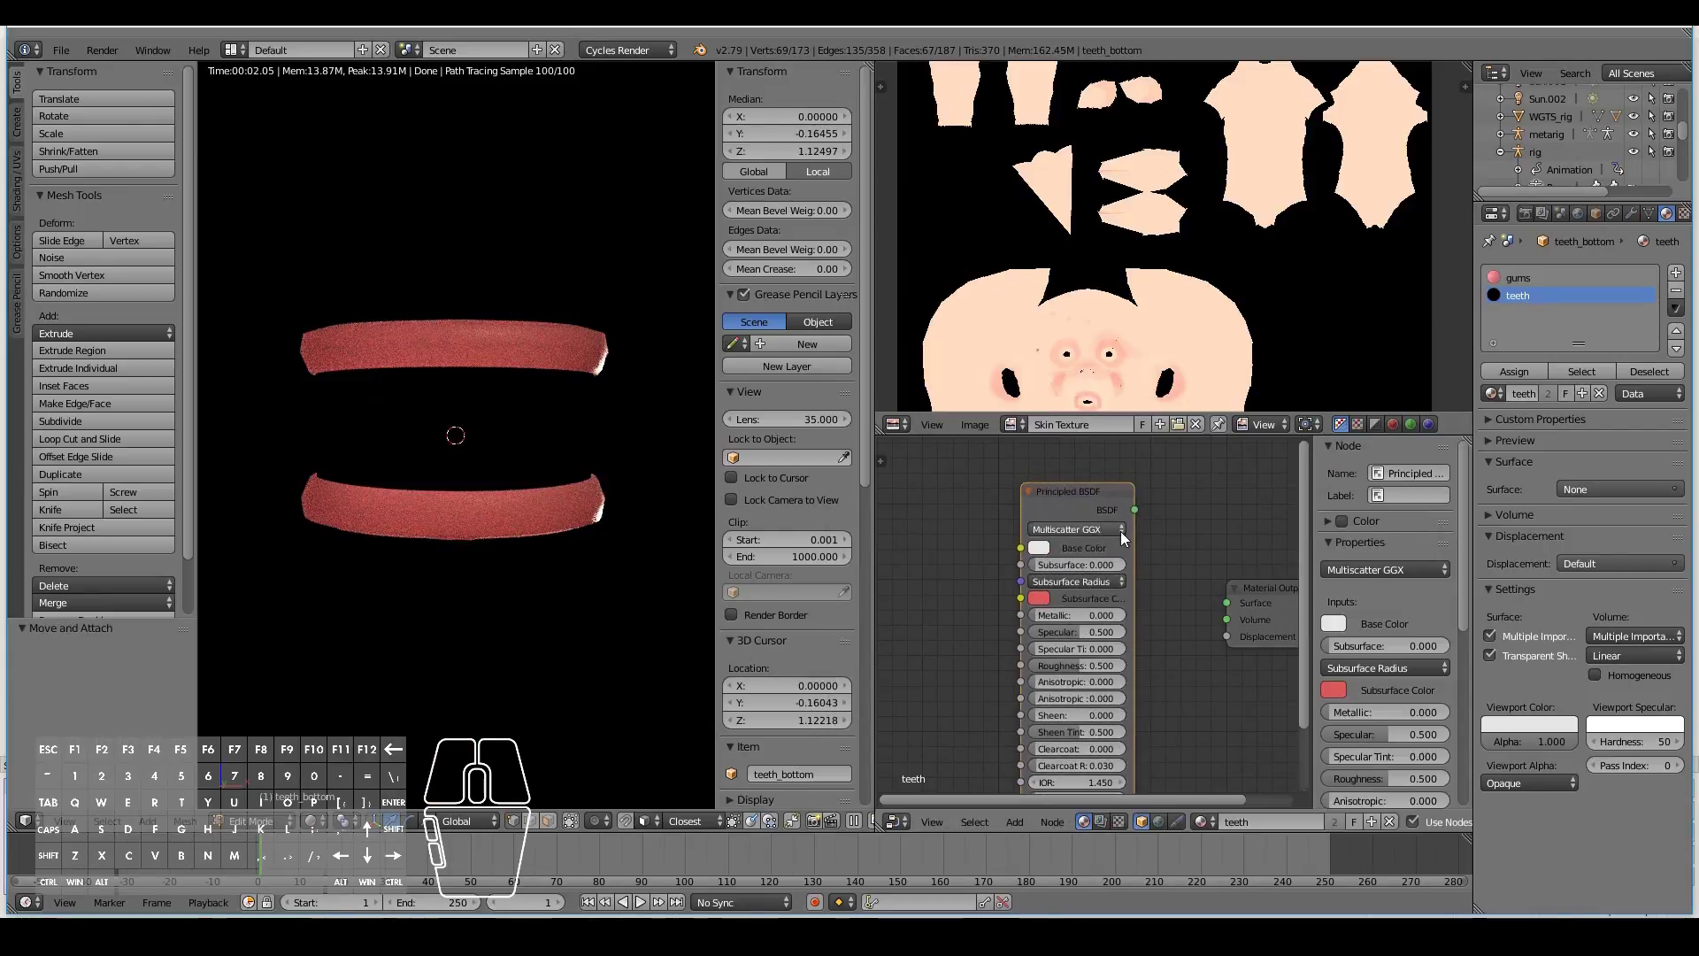
drag(1135, 510, 1152, 531)
drag(1220, 609, 1224, 607)
Step: Set the teeth shader's Sheen to 0.133 and Specular to 0.650
scroll(1182, 676, up, 2)
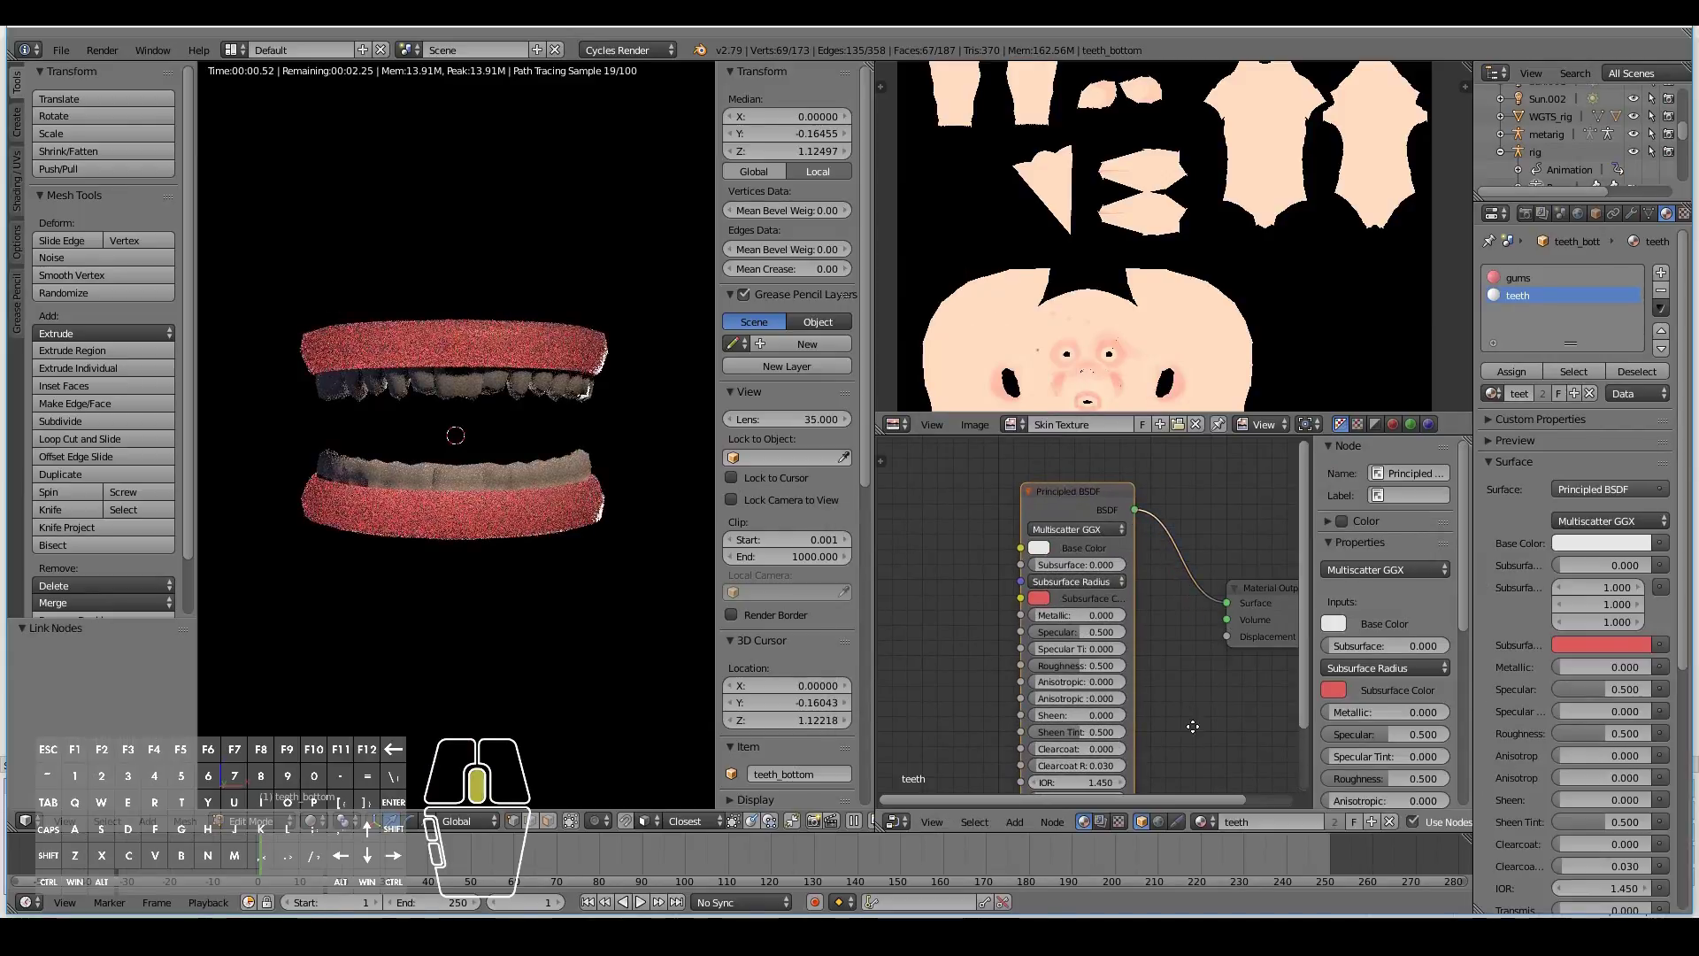
scroll(1182, 676, up, 1)
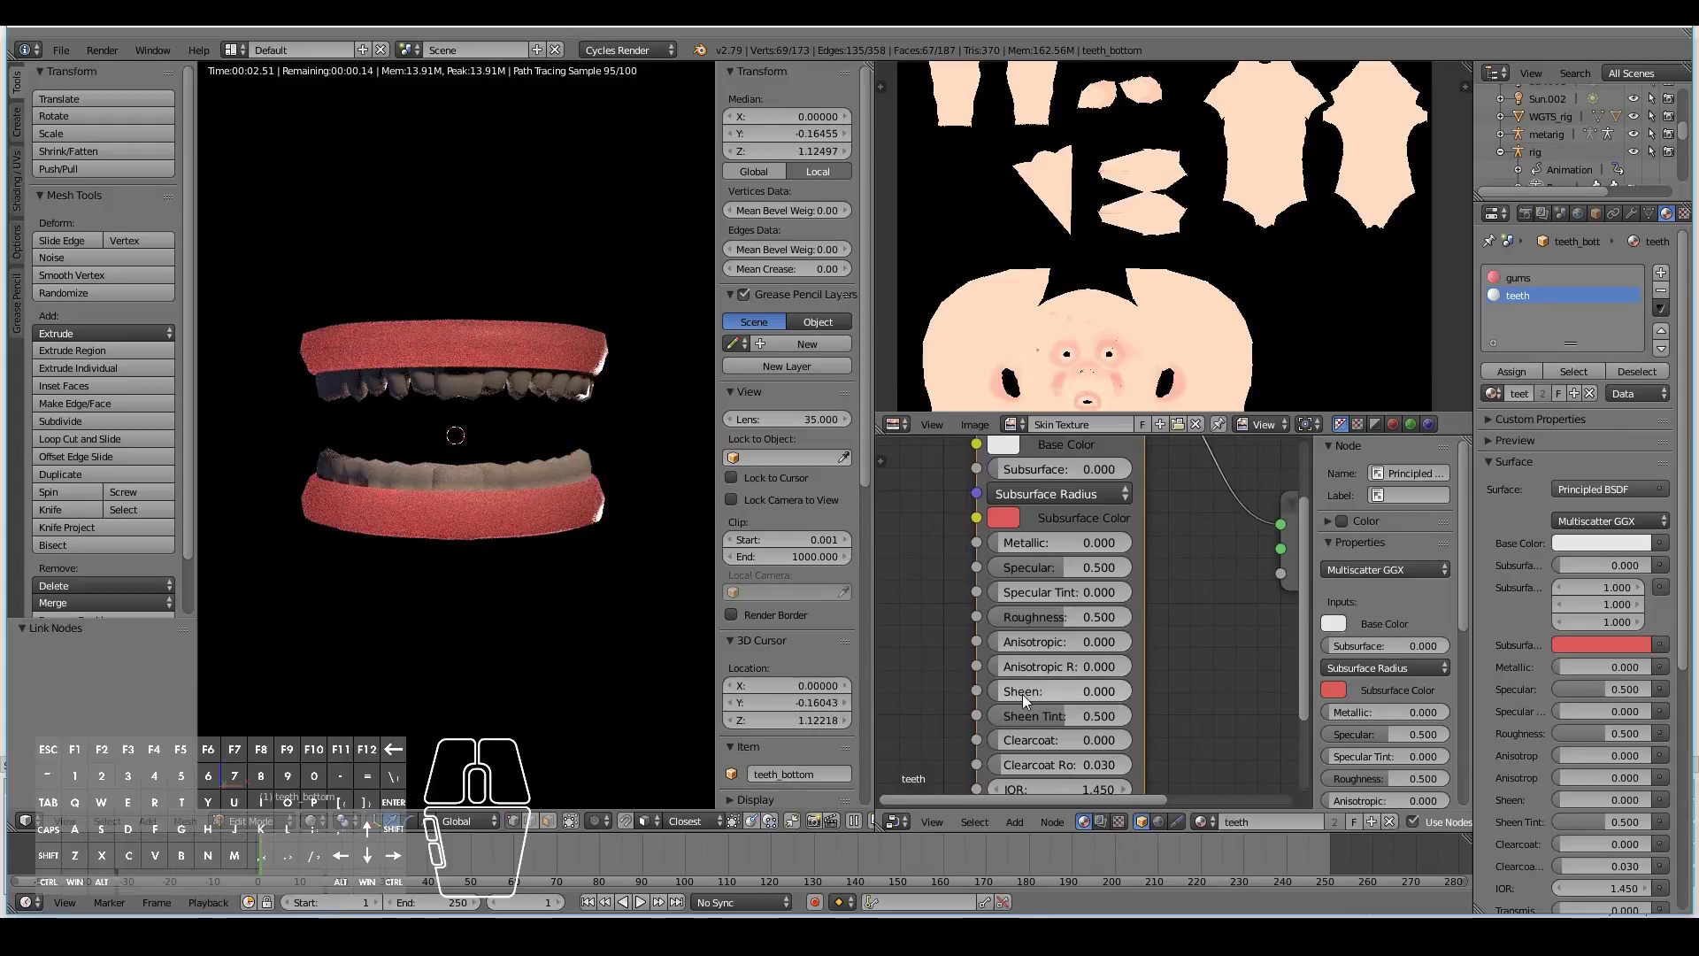
drag(1022, 694, 1048, 639)
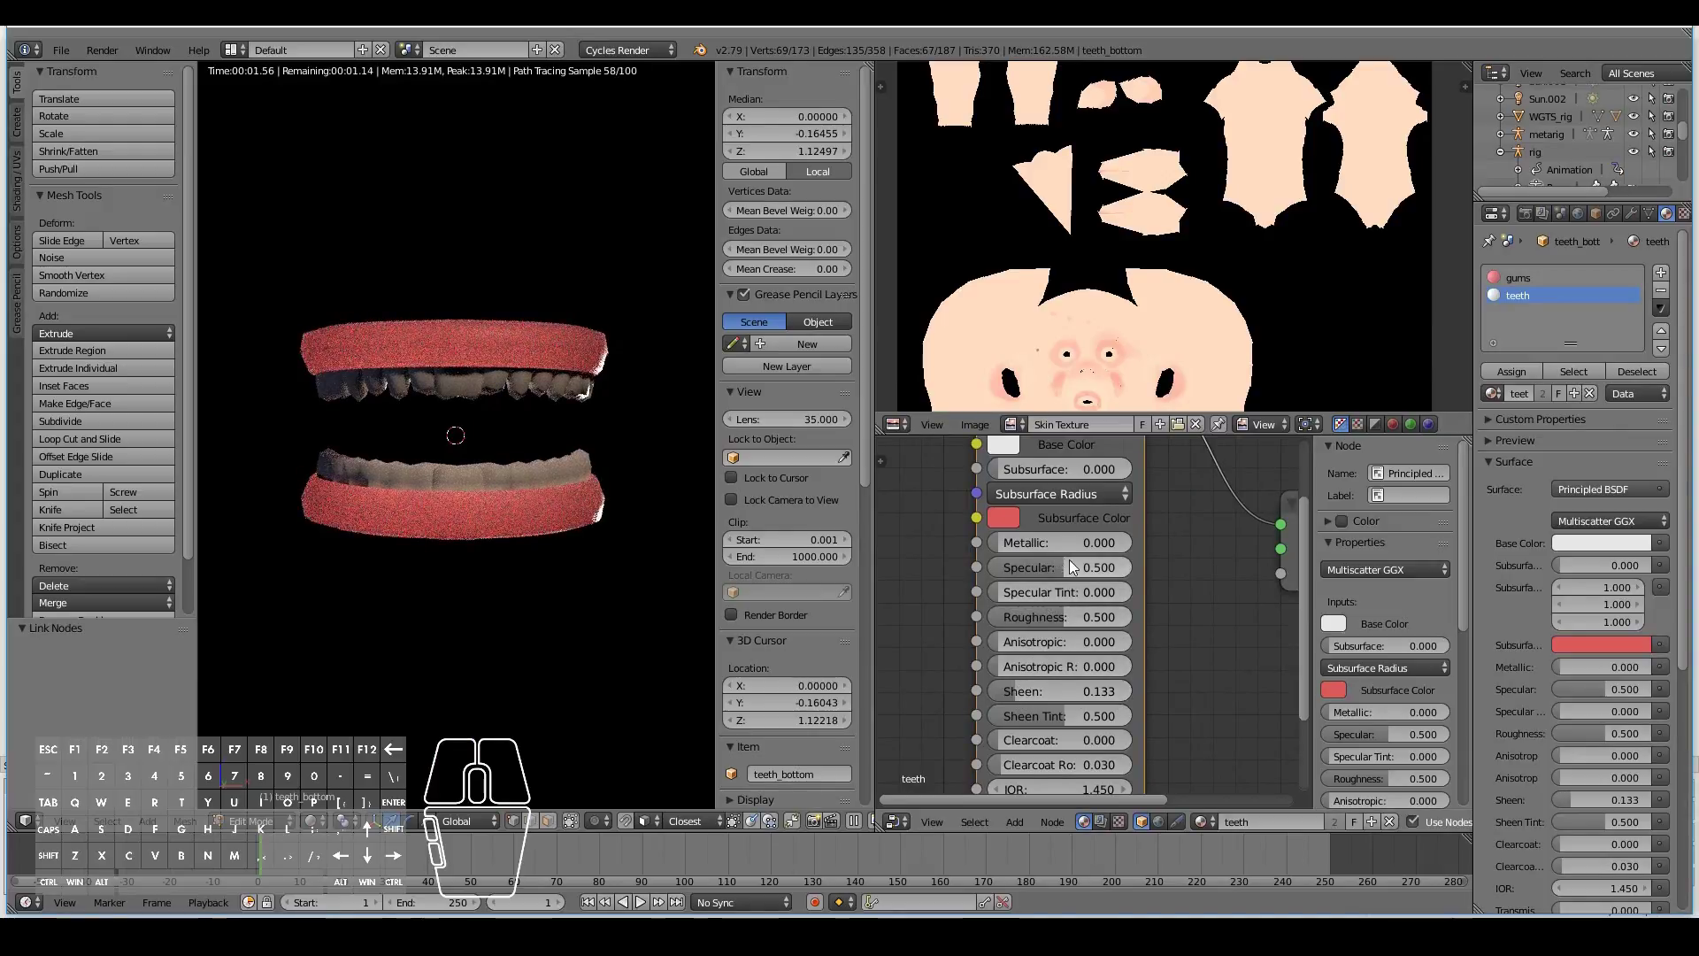
drag(1069, 563, 1070, 586)
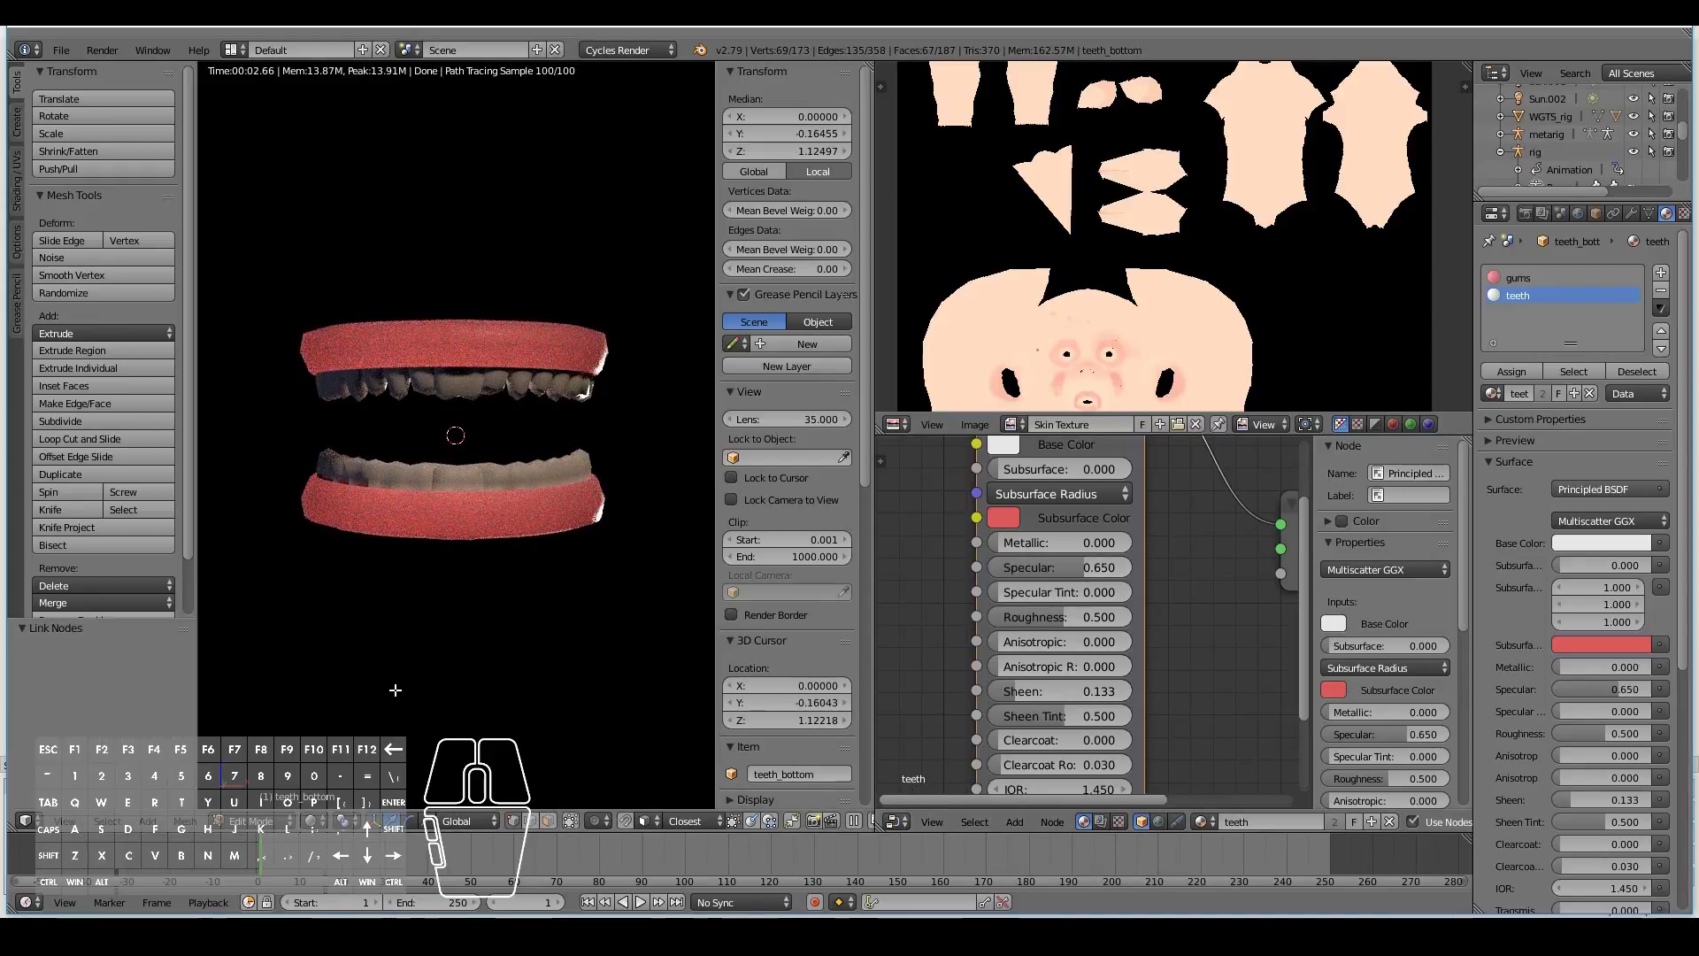
middle_drag(1182, 751, 1199, 664)
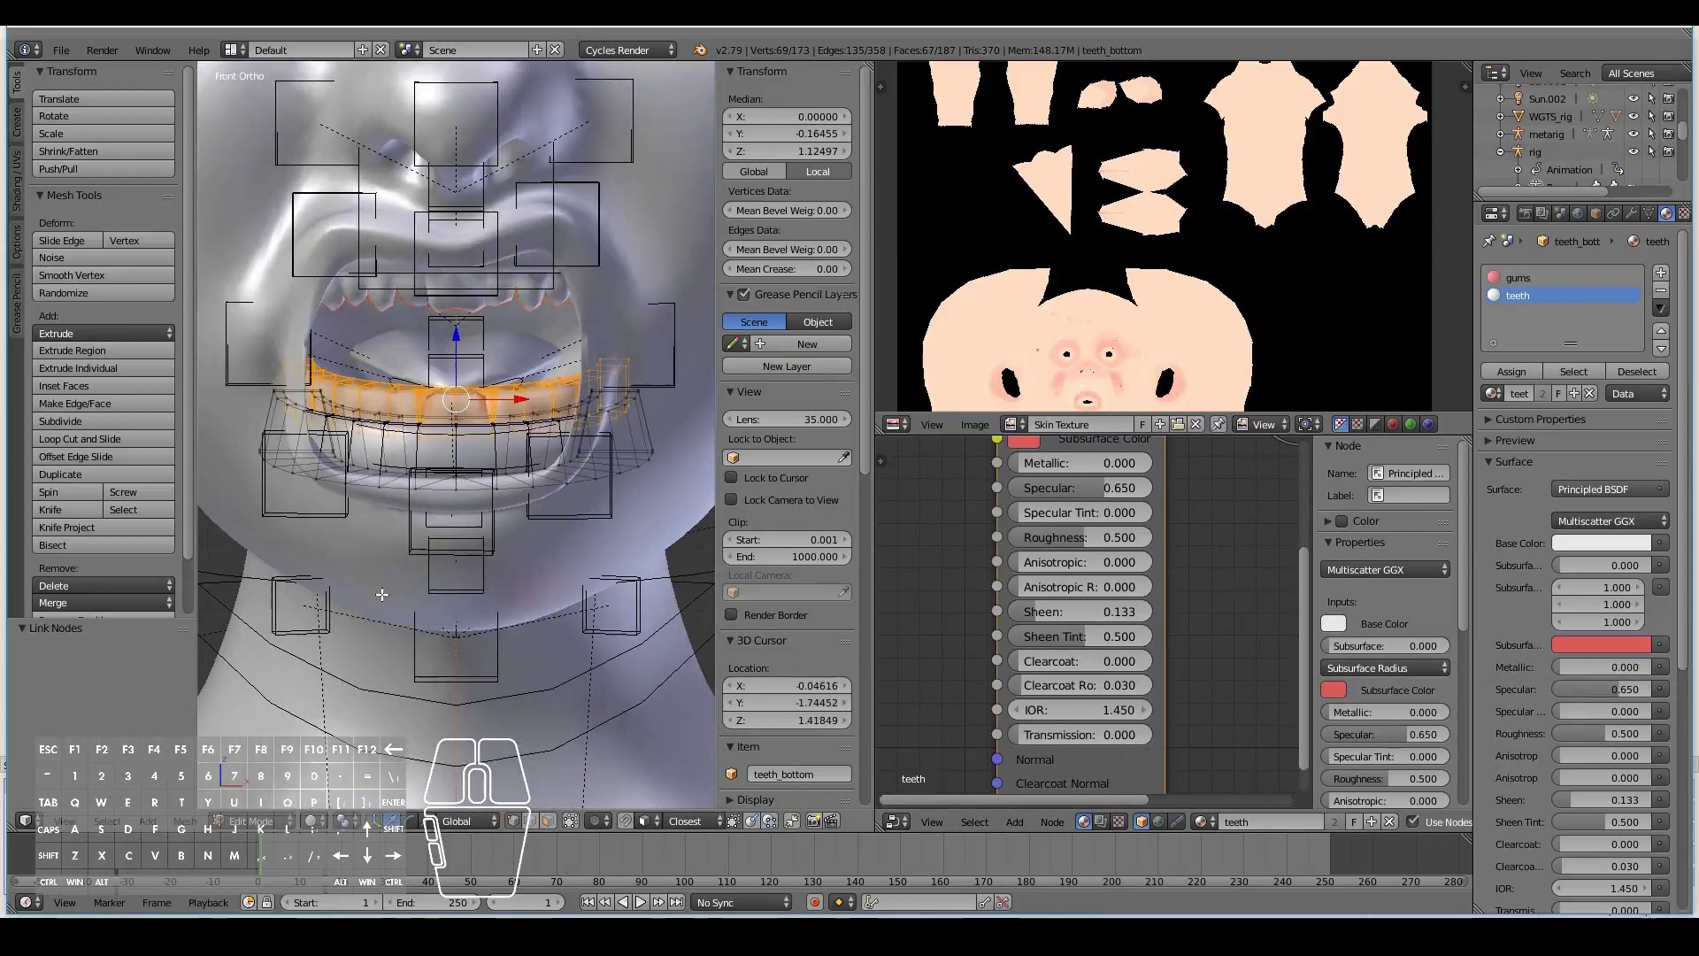
Step: Return the lower teeth mesh to Object Mode and save the file
key(Tab)
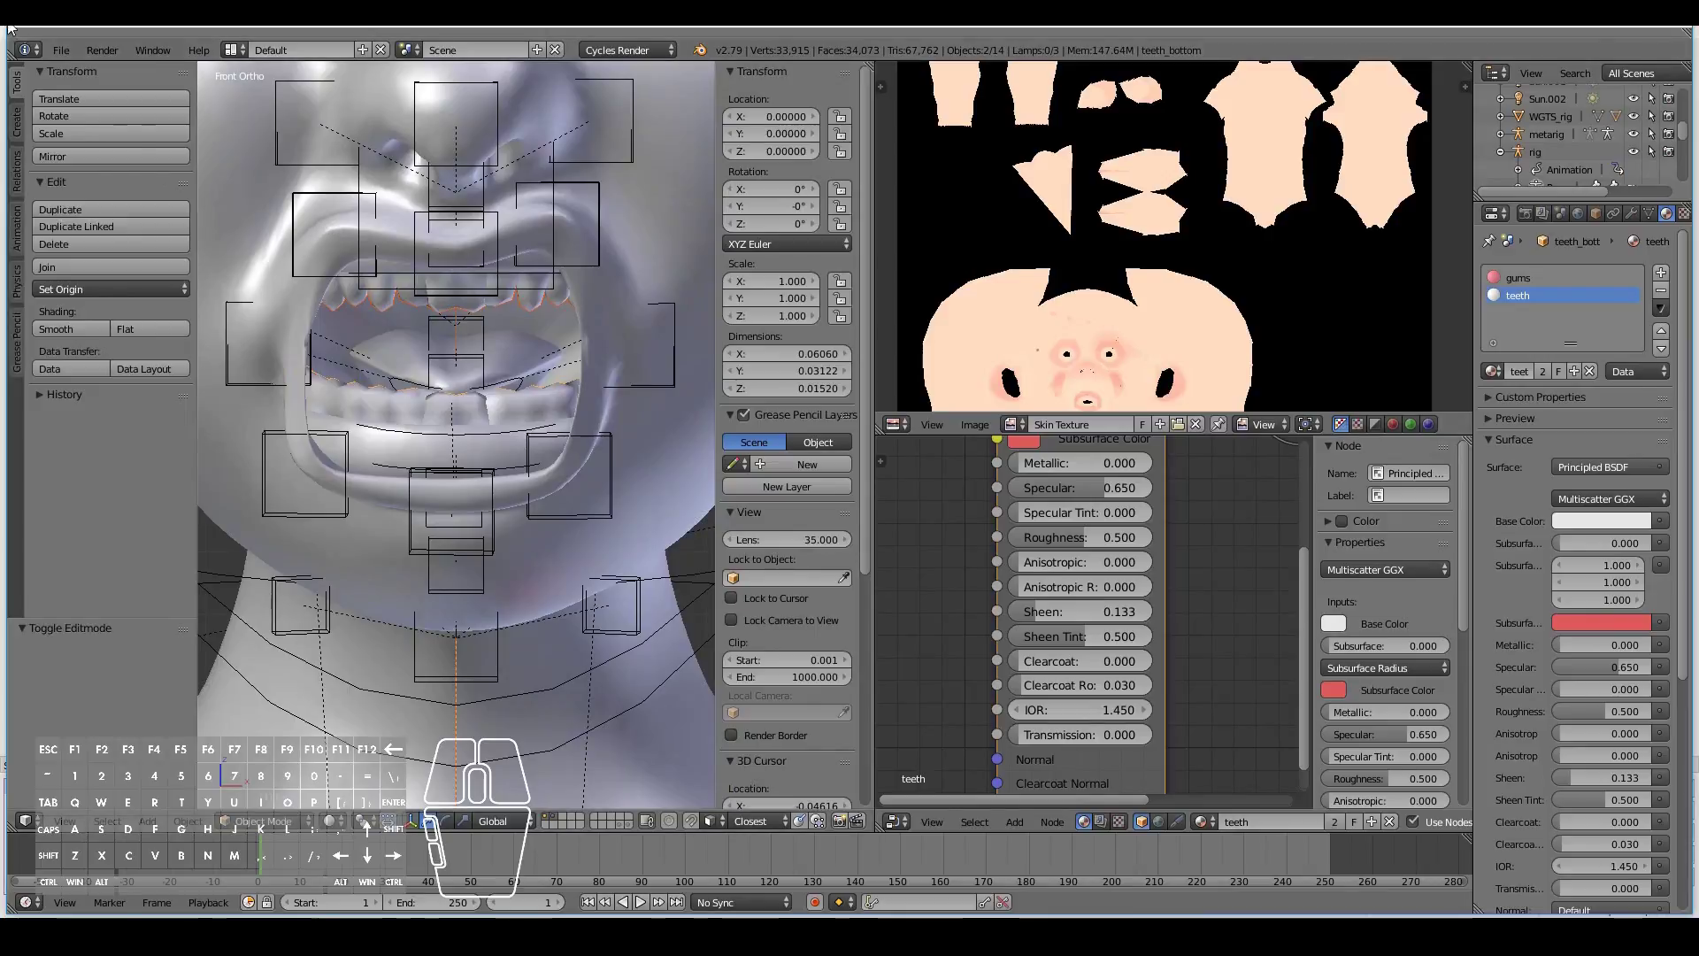
click(60, 50)
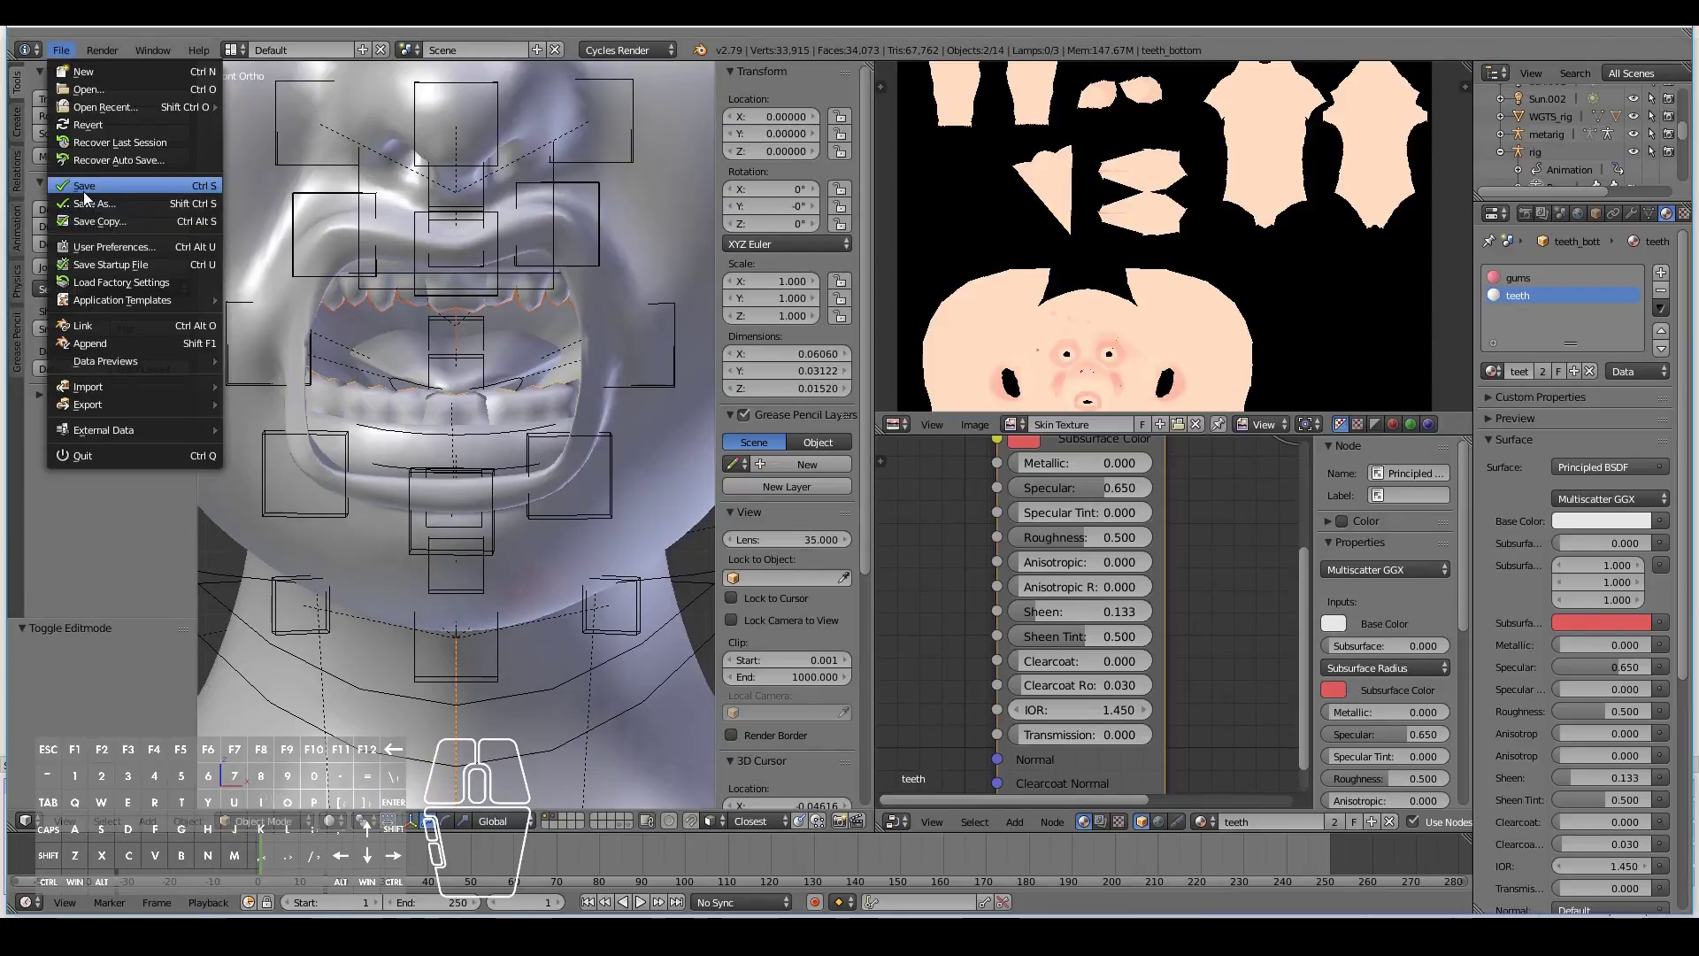
click(85, 186)
Step: Preview the character's open mouth in Rendered viewport shading
click(328, 824)
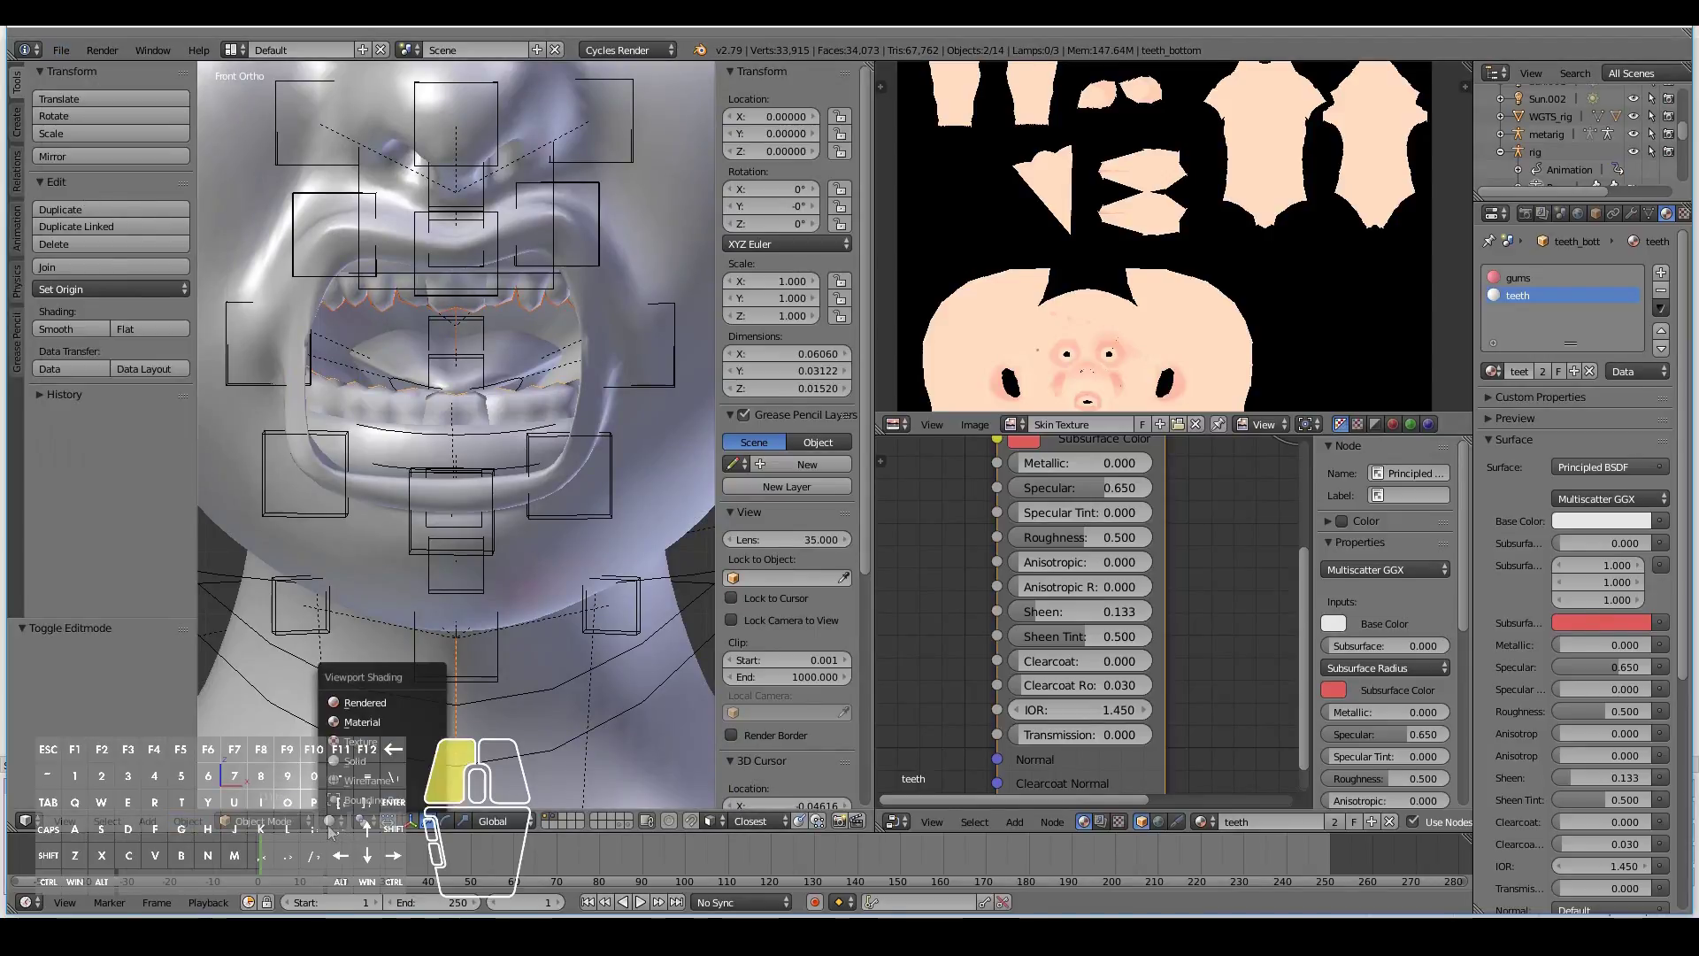
click(336, 699)
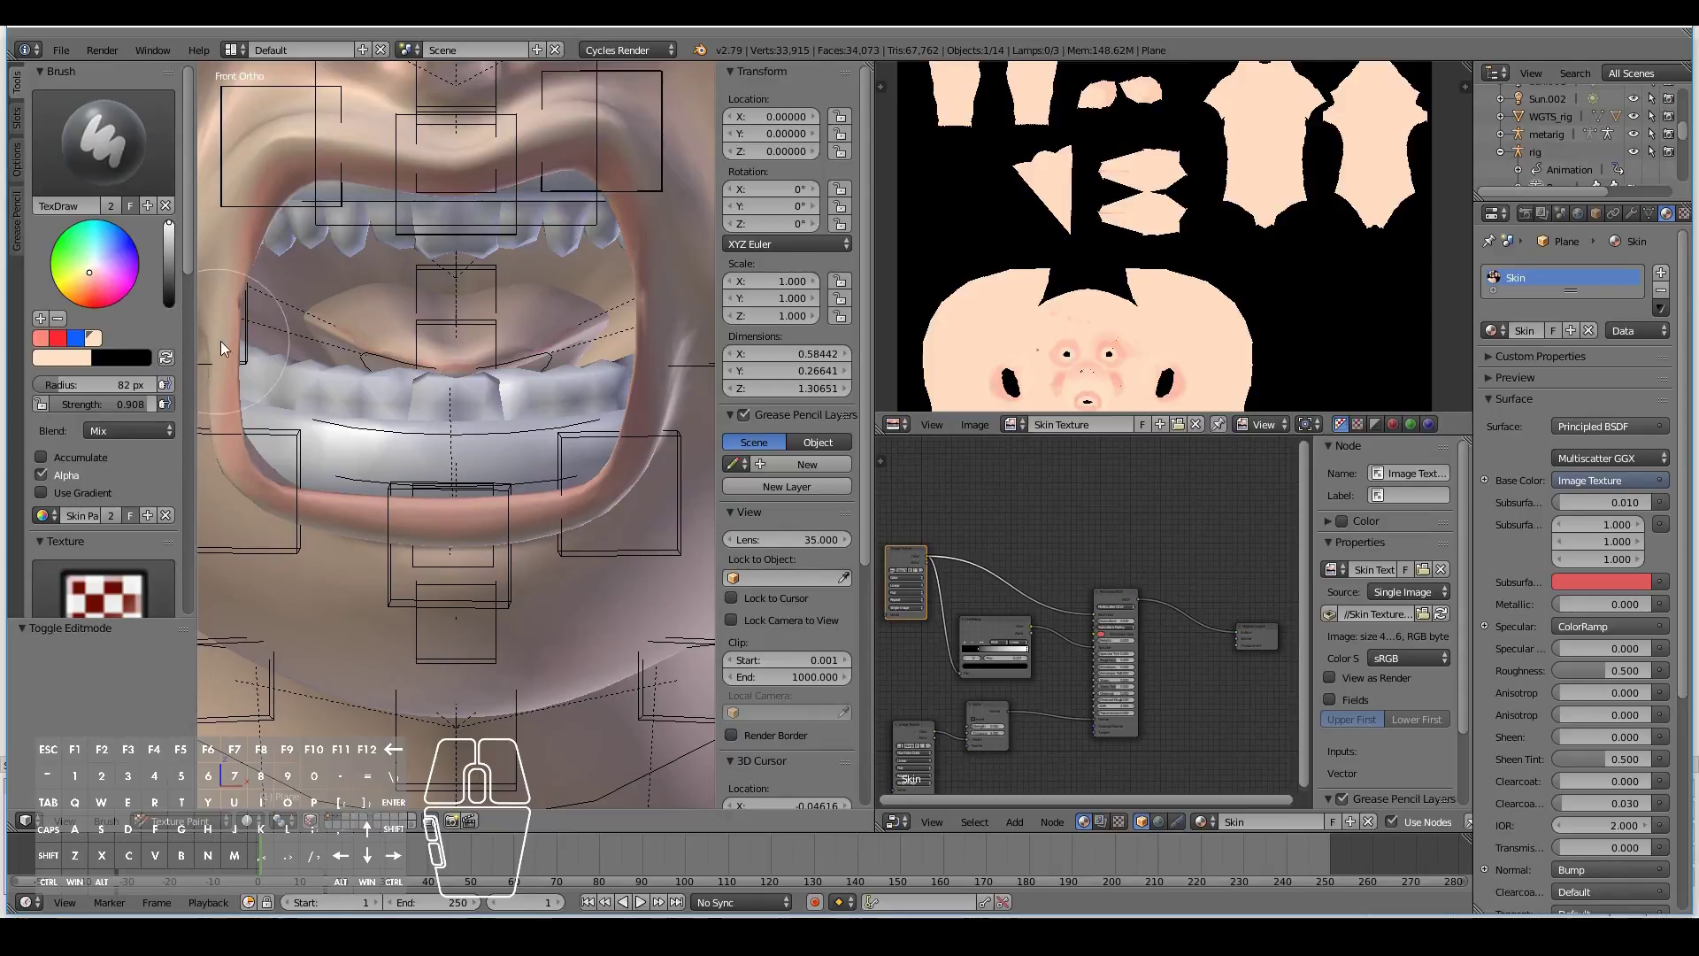
scroll(533, 365, up, 1)
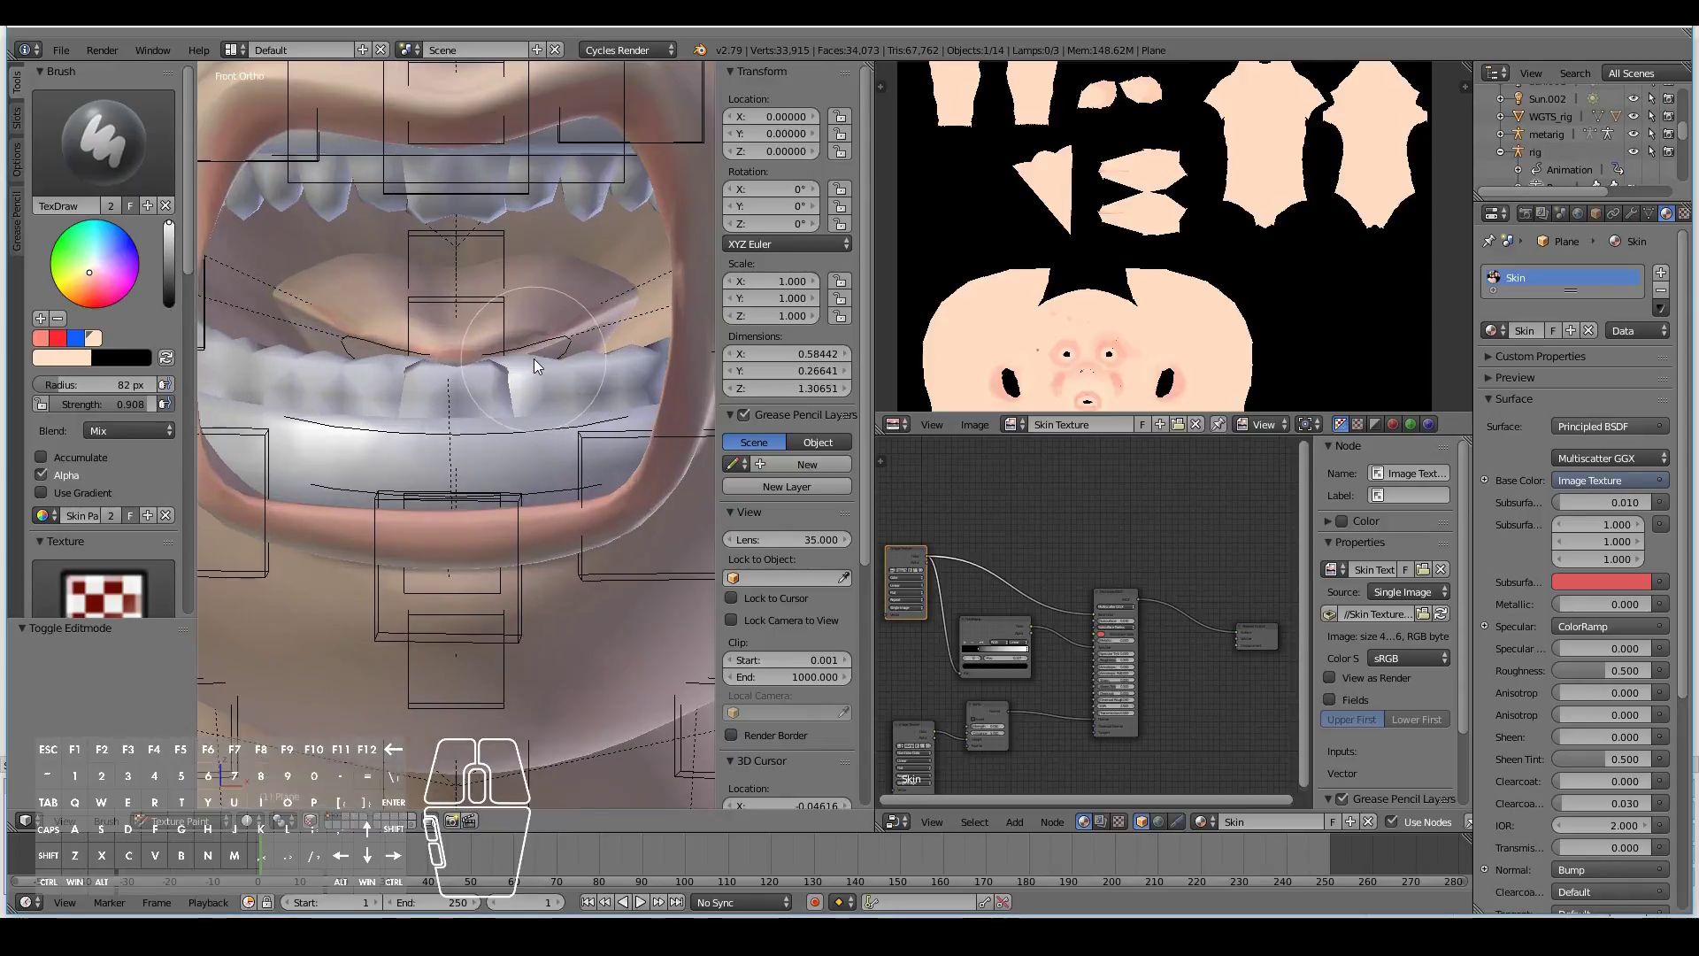
Step: Select the lower teeth object and copy the Base Color of its gums material
right_click(598, 389)
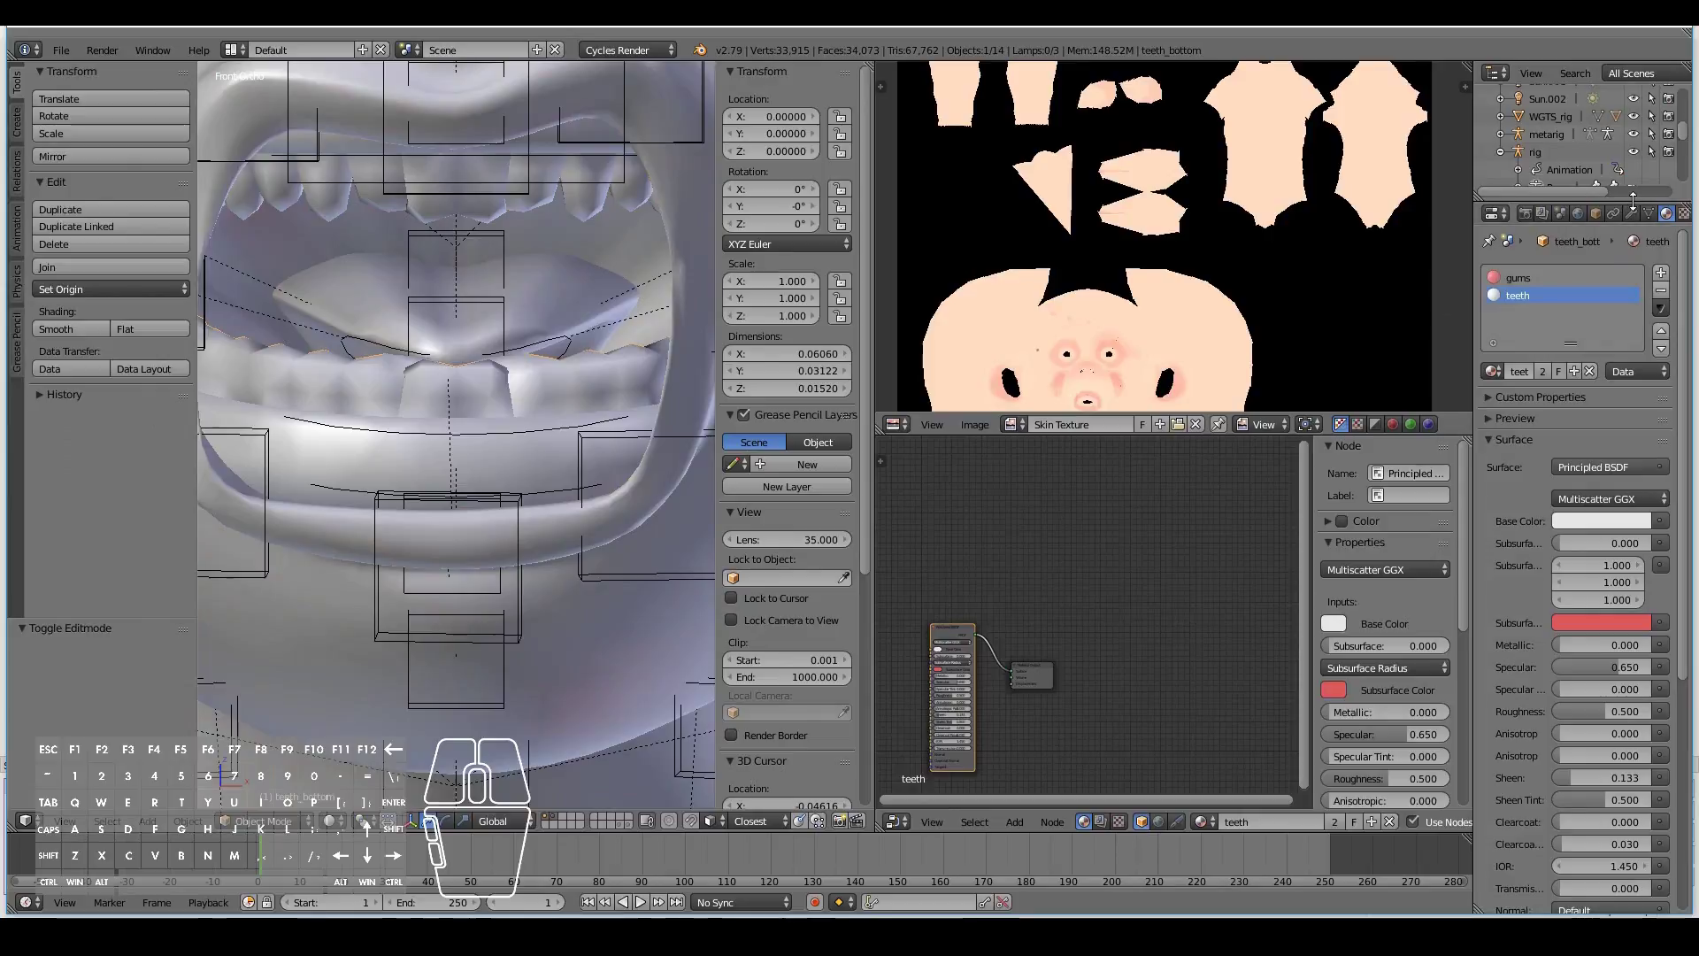
click(1560, 277)
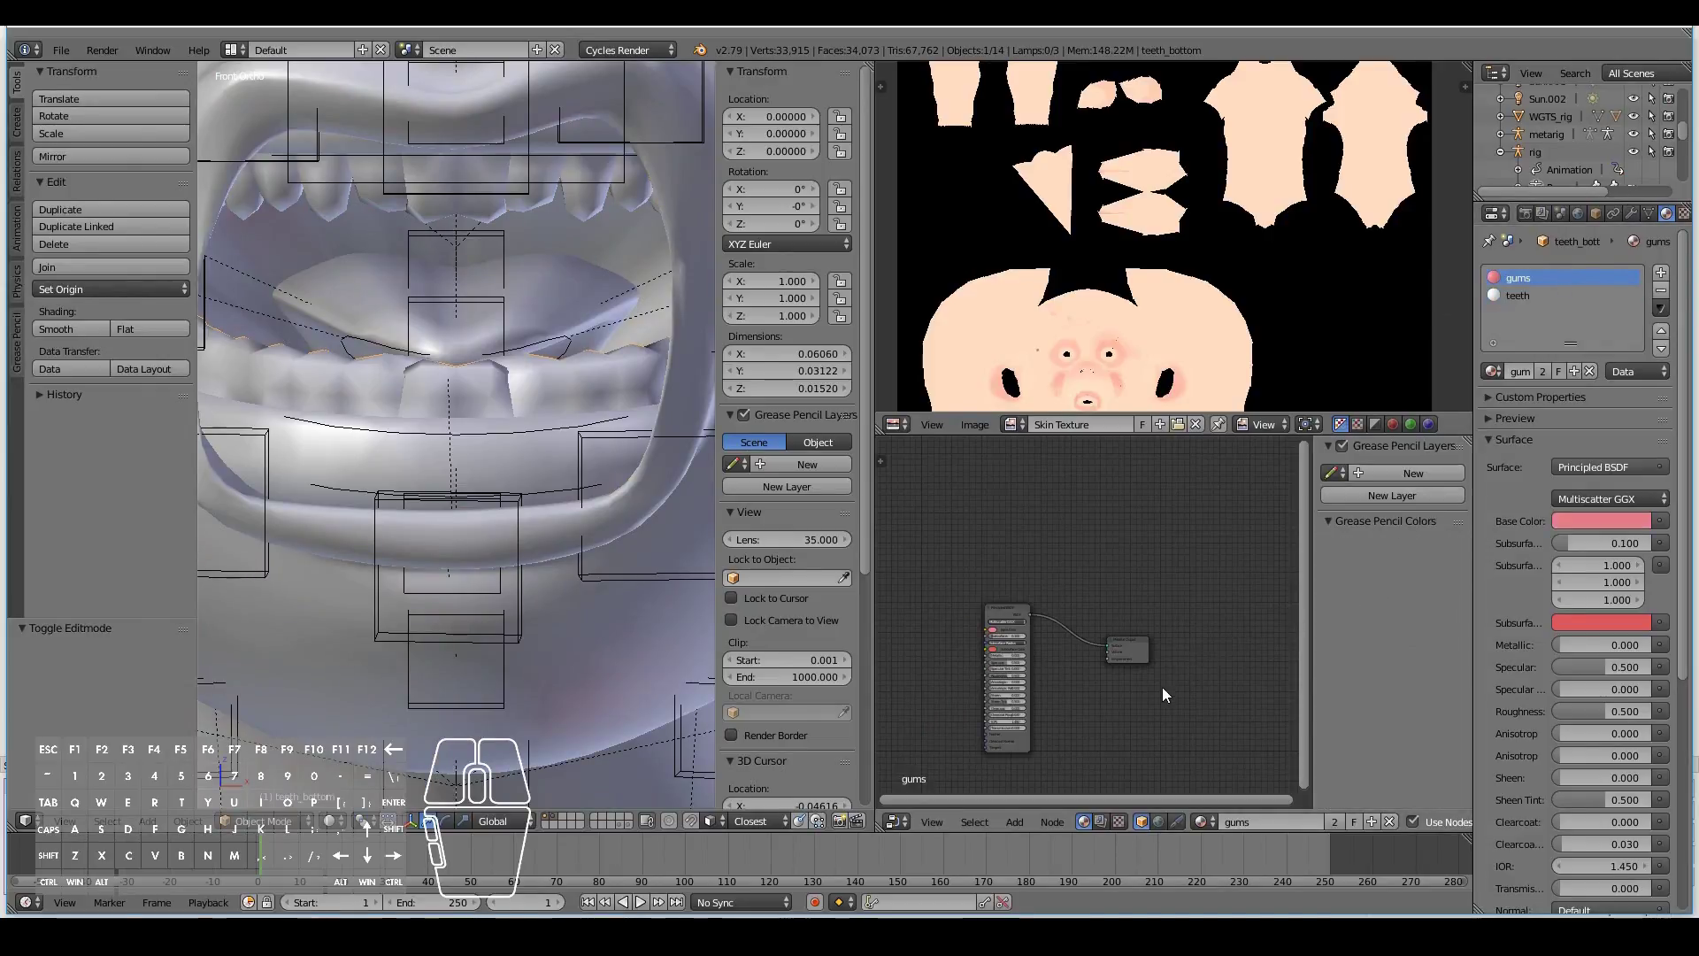
ctrl+scroll(1161, 686, left, 5)
scroll(1113, 674, up, 5)
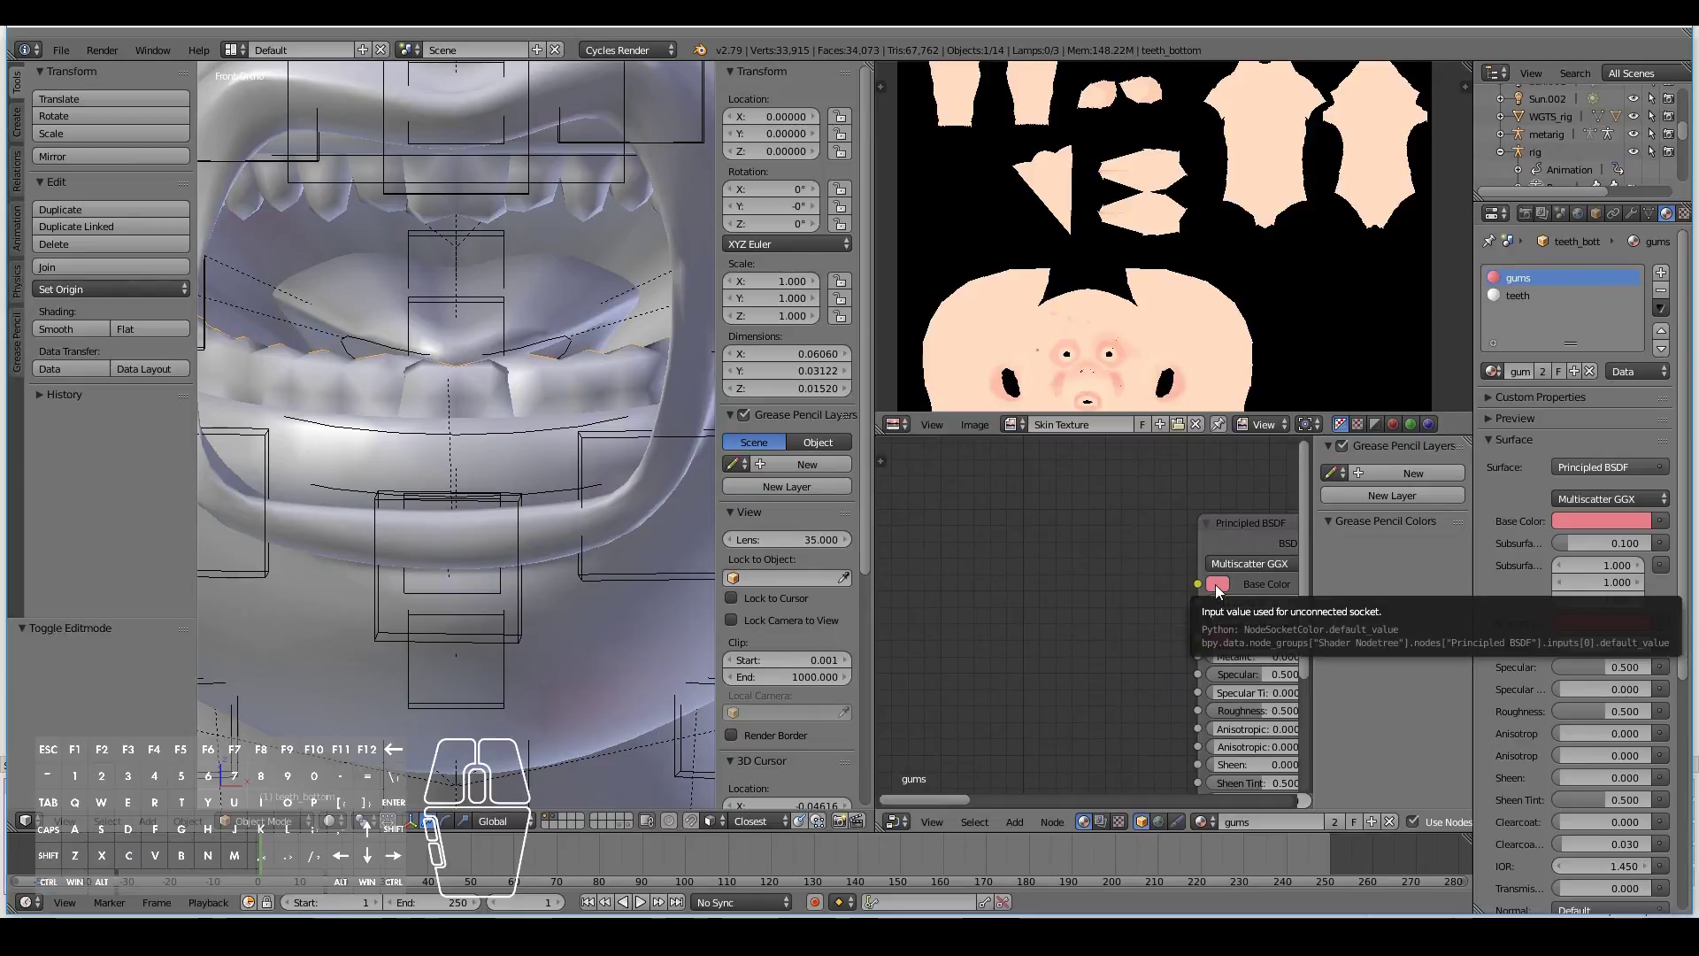
scroll(1218, 591, down, 5)
ctrl+scroll(1106, 637, right, 4)
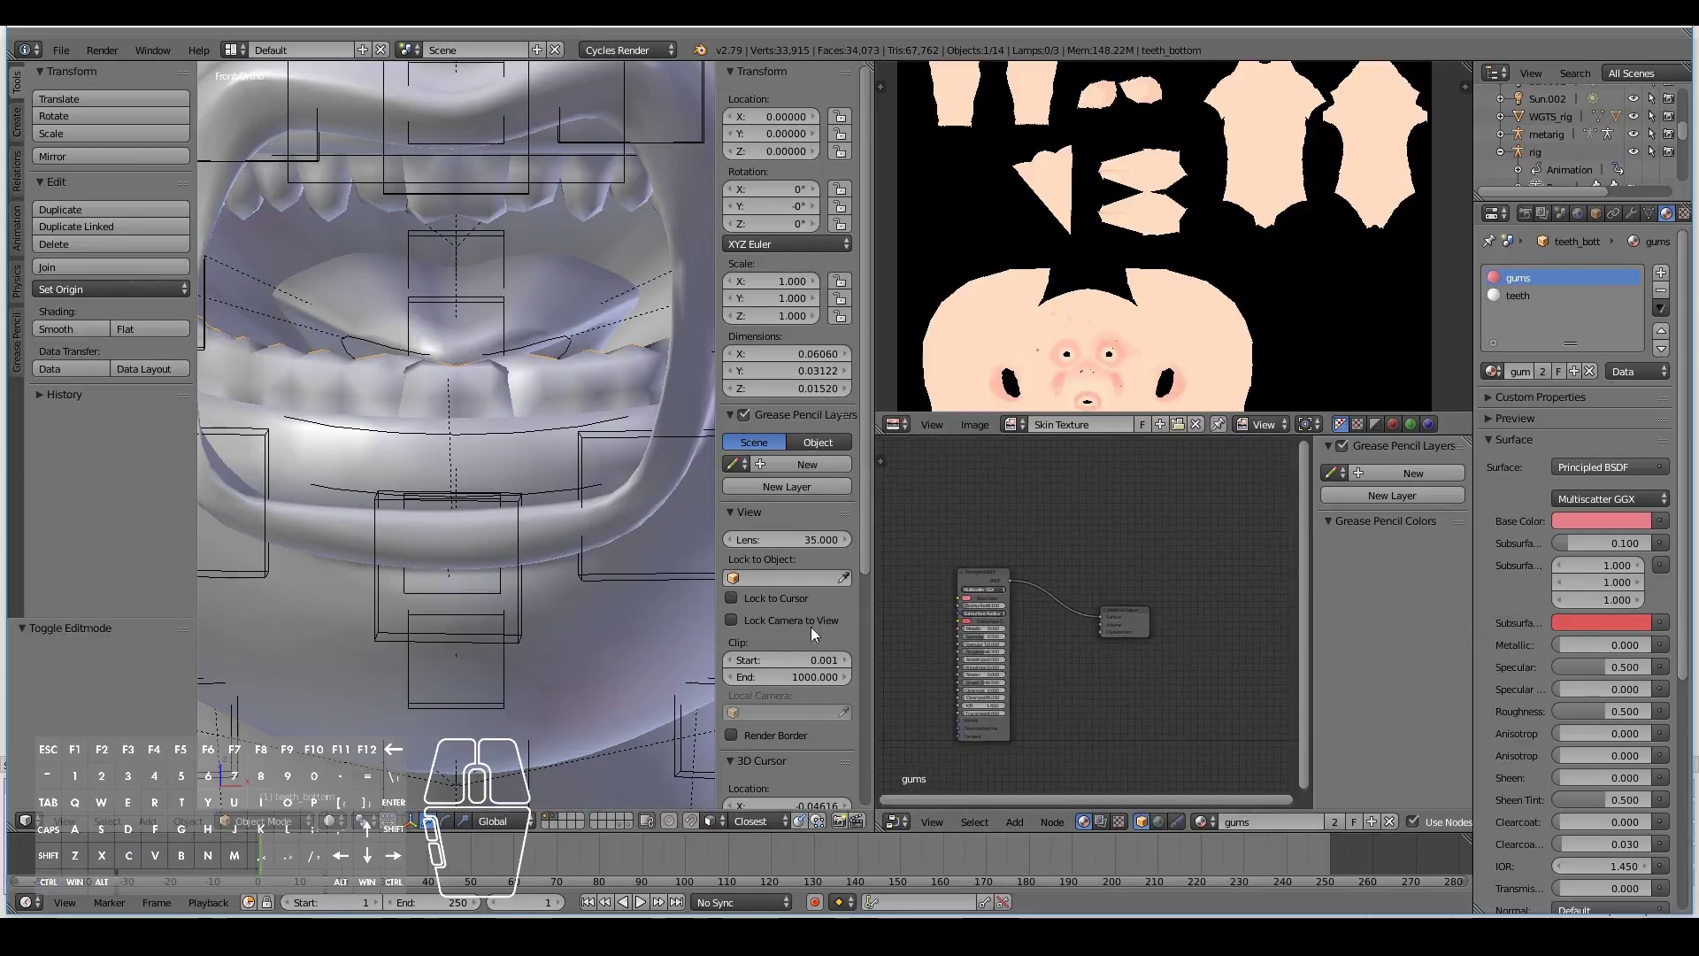
Step: Paste the copied gums pink as the skin mesh's Texture Paint brush color and add it to the palette
scroll(570, 473, down, 4)
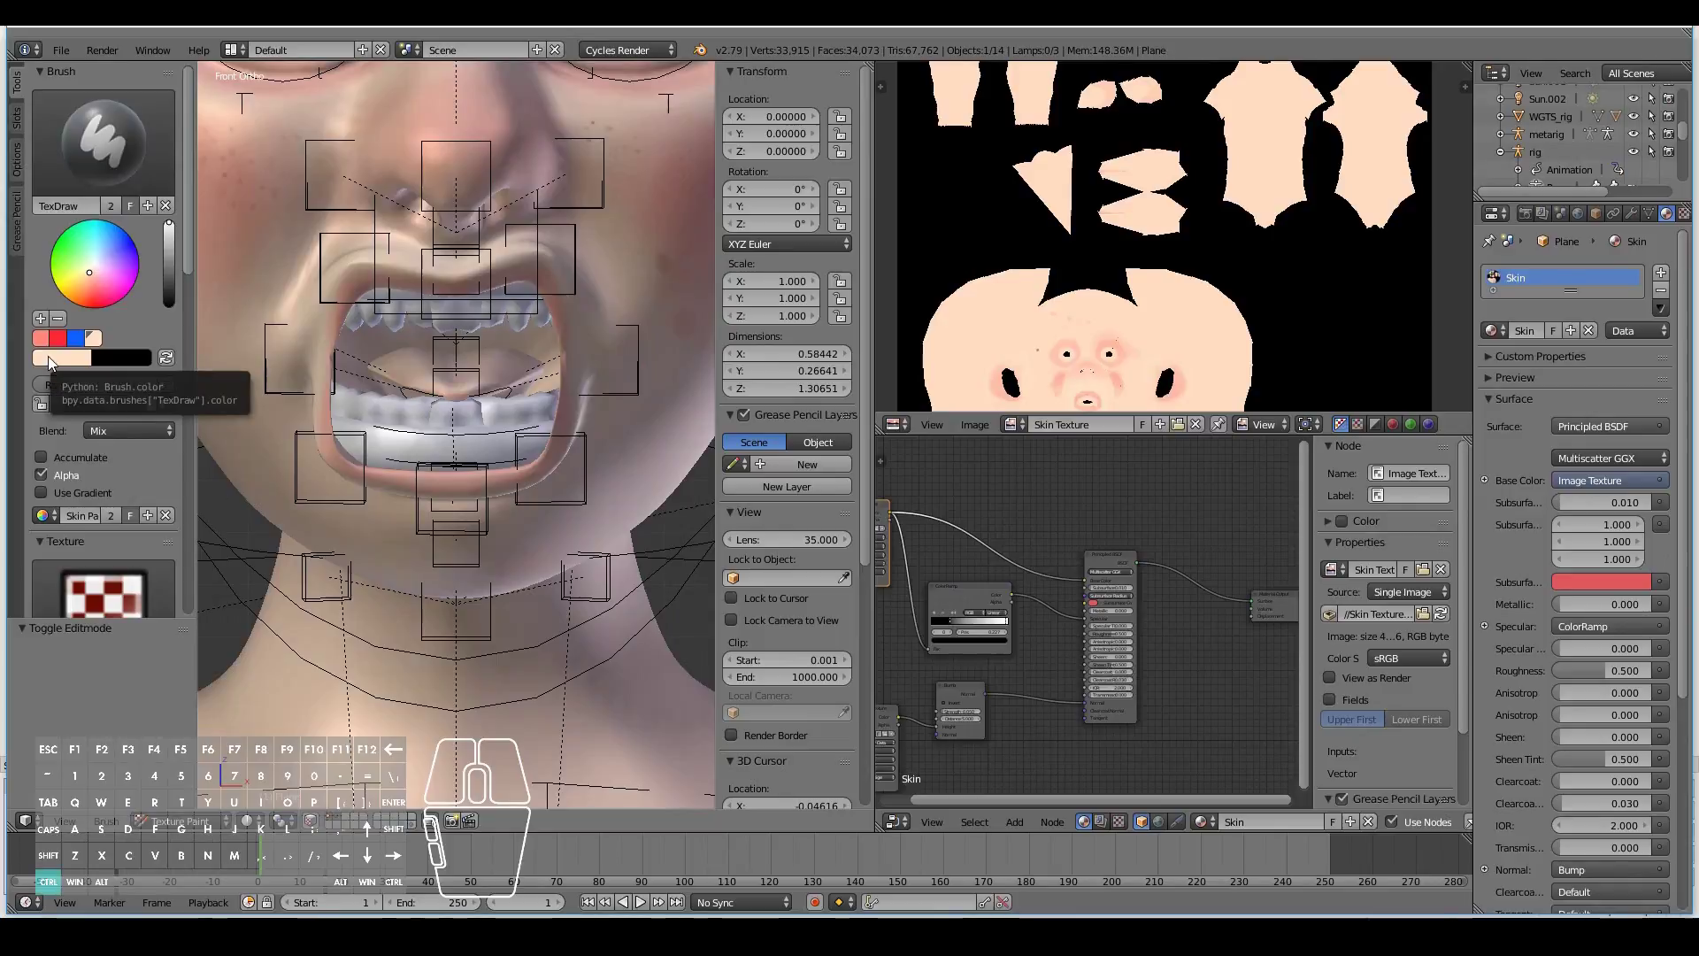
key(ctrl+v)
click(40, 318)
Step: Paint the back of the mouth and the tongue area behind the teeth with the gums pink
middle_drag(381, 265, 434, 430)
scroll(376, 235, up, 2)
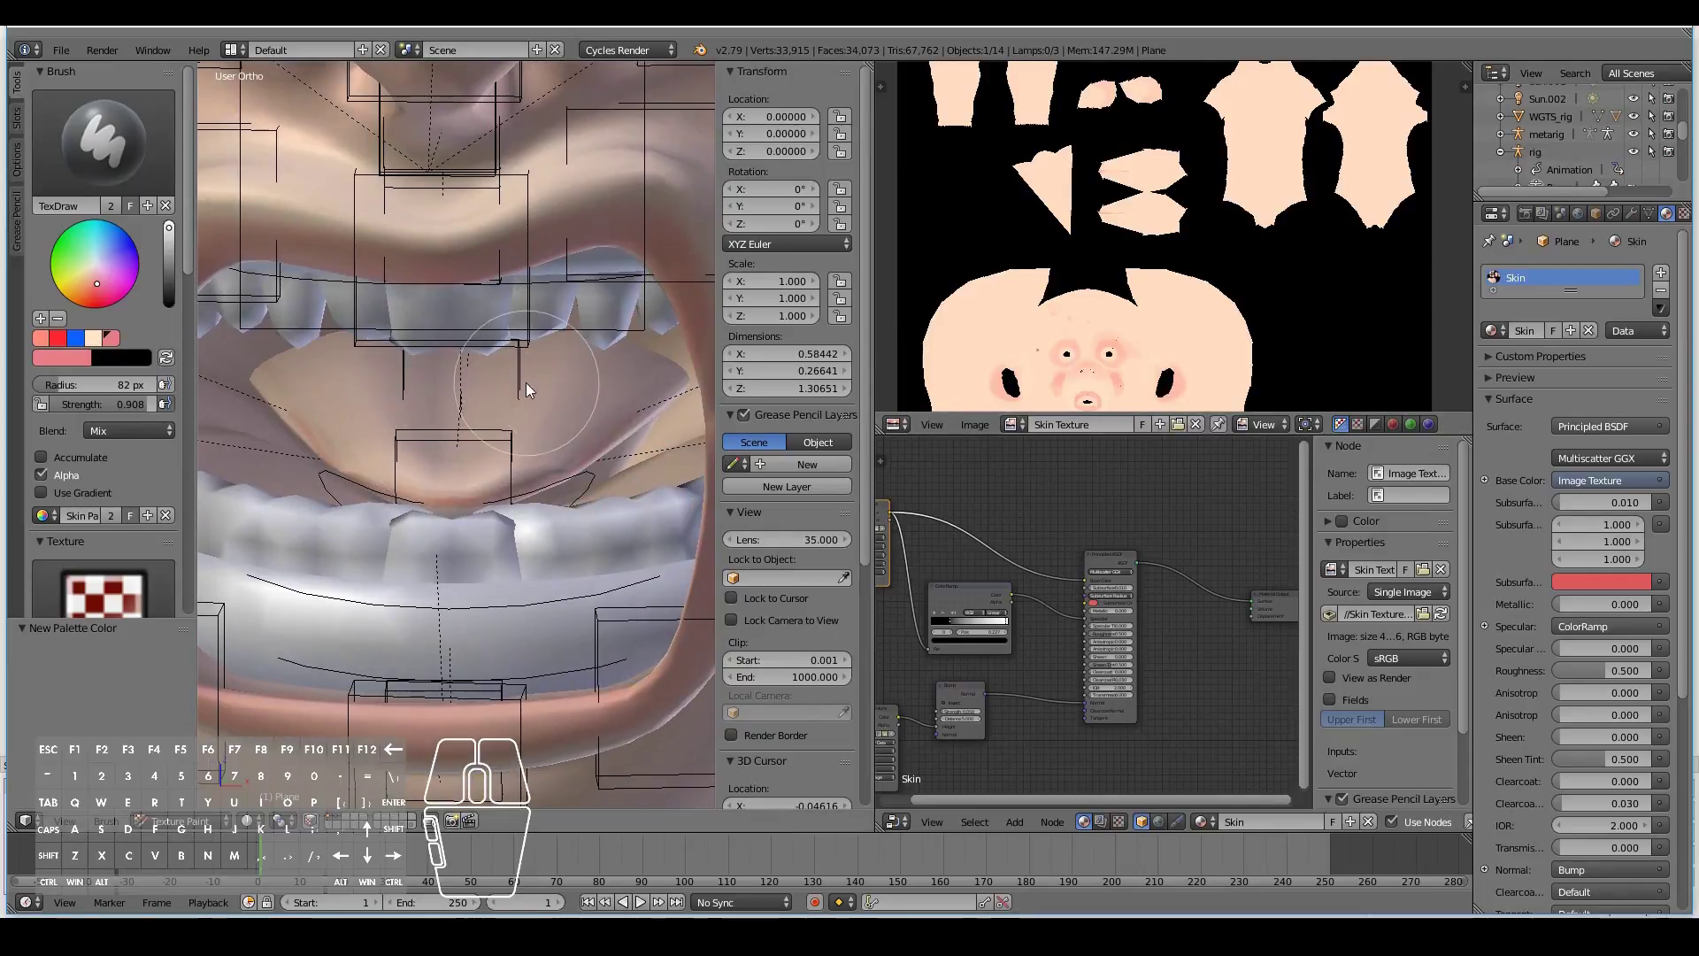
mouse_move(579, 385)
middle_down()
mouse_move(593, 352)
mouse_move(563, 374)
mouse_move(571, 391)
middle_up()
mouse_move(571, 391)
mouse_down()
mouse_move(607, 395)
mouse_move(519, 402)
mouse_move(597, 353)
mouse_move(577, 365)
mouse_up()
scroll(531, 407, up, 1)
mouse_move(577, 370)
middle_down()
mouse_move(561, 353)
mouse_move(625, 384)
mouse_move(640, 369)
mouse_move(617, 398)
mouse_move(558, 413)
mouse_move(581, 418)
mouse_move(554, 421)
mouse_move(544, 391)
mouse_move(630, 389)
mouse_move(623, 446)
mouse_move(636, 433)
mouse_move(599, 411)
mouse_move(448, 360)
middle_up()
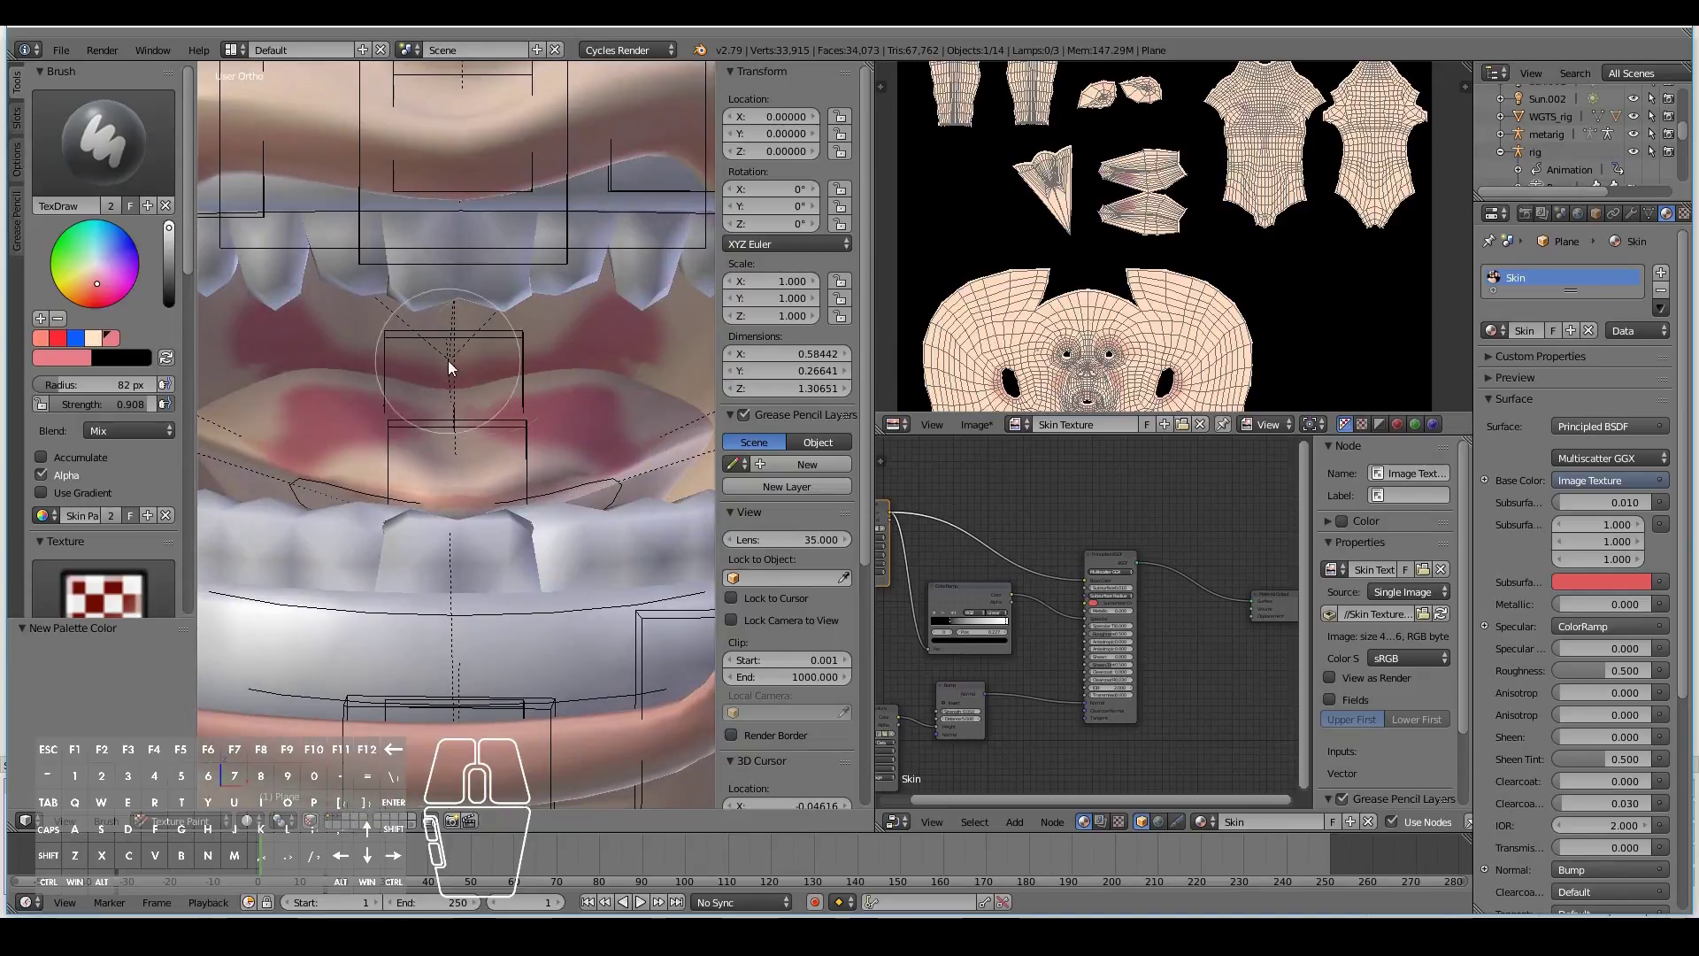
Step: Maximize the image editor and examine the mouth interior's UV islands on the Skin Texture
key(ctrl+space)
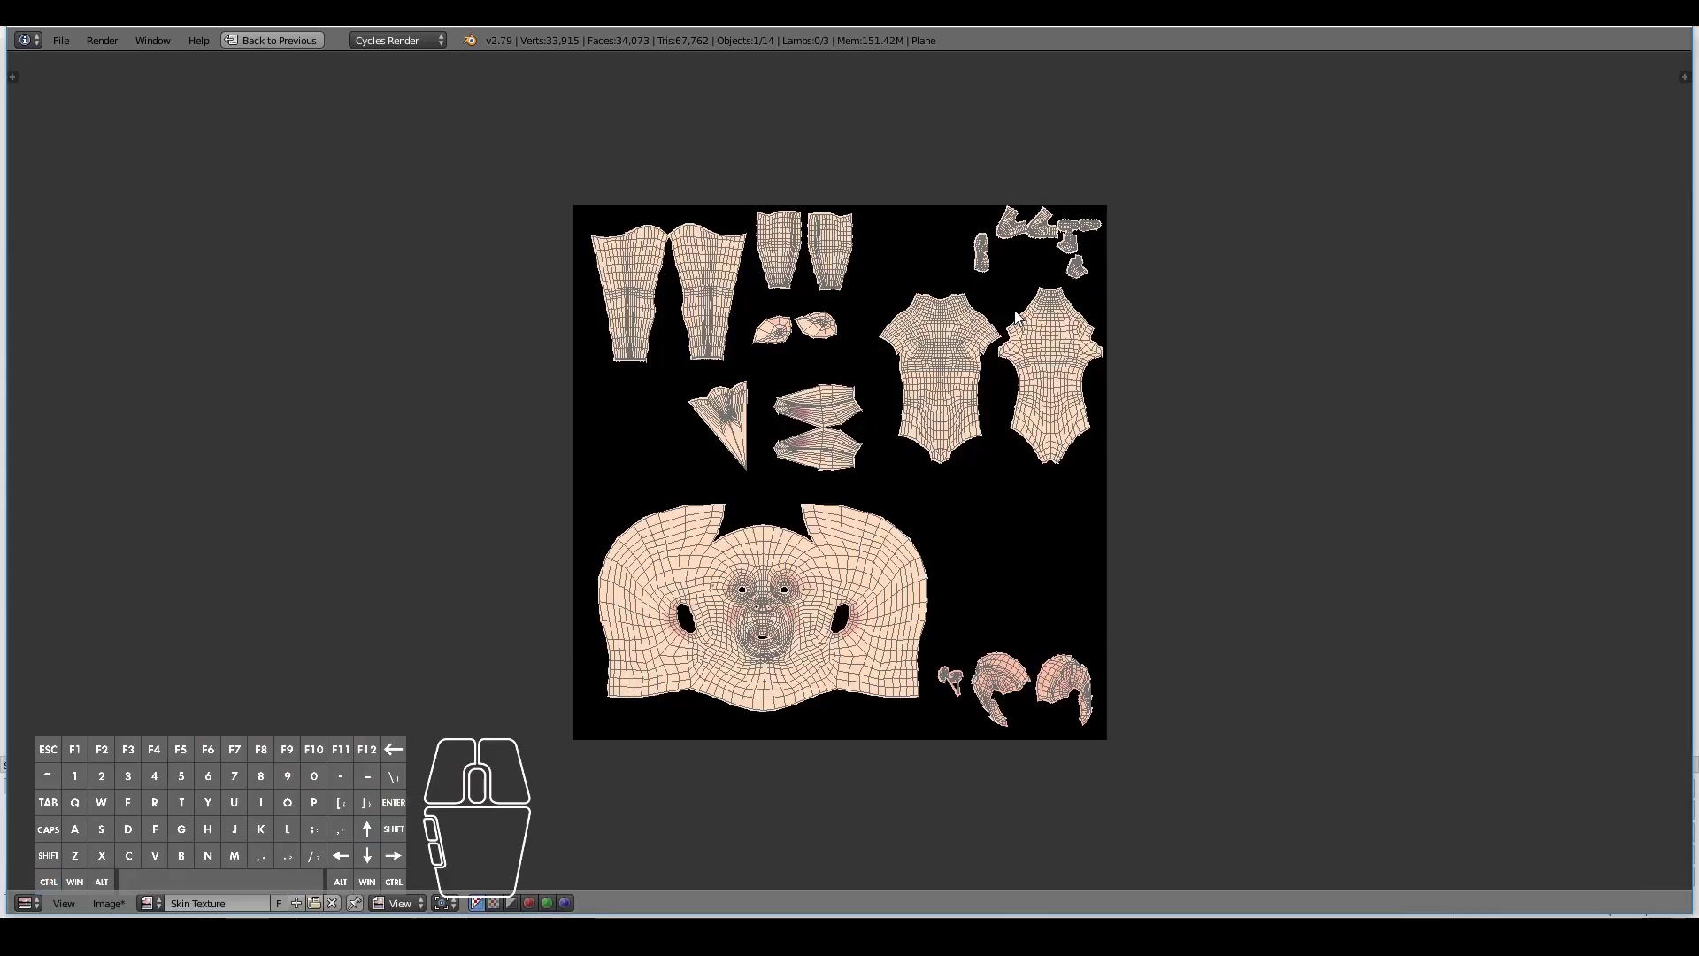
scroll(1014, 309, up, 5)
scroll(973, 313, down, 3)
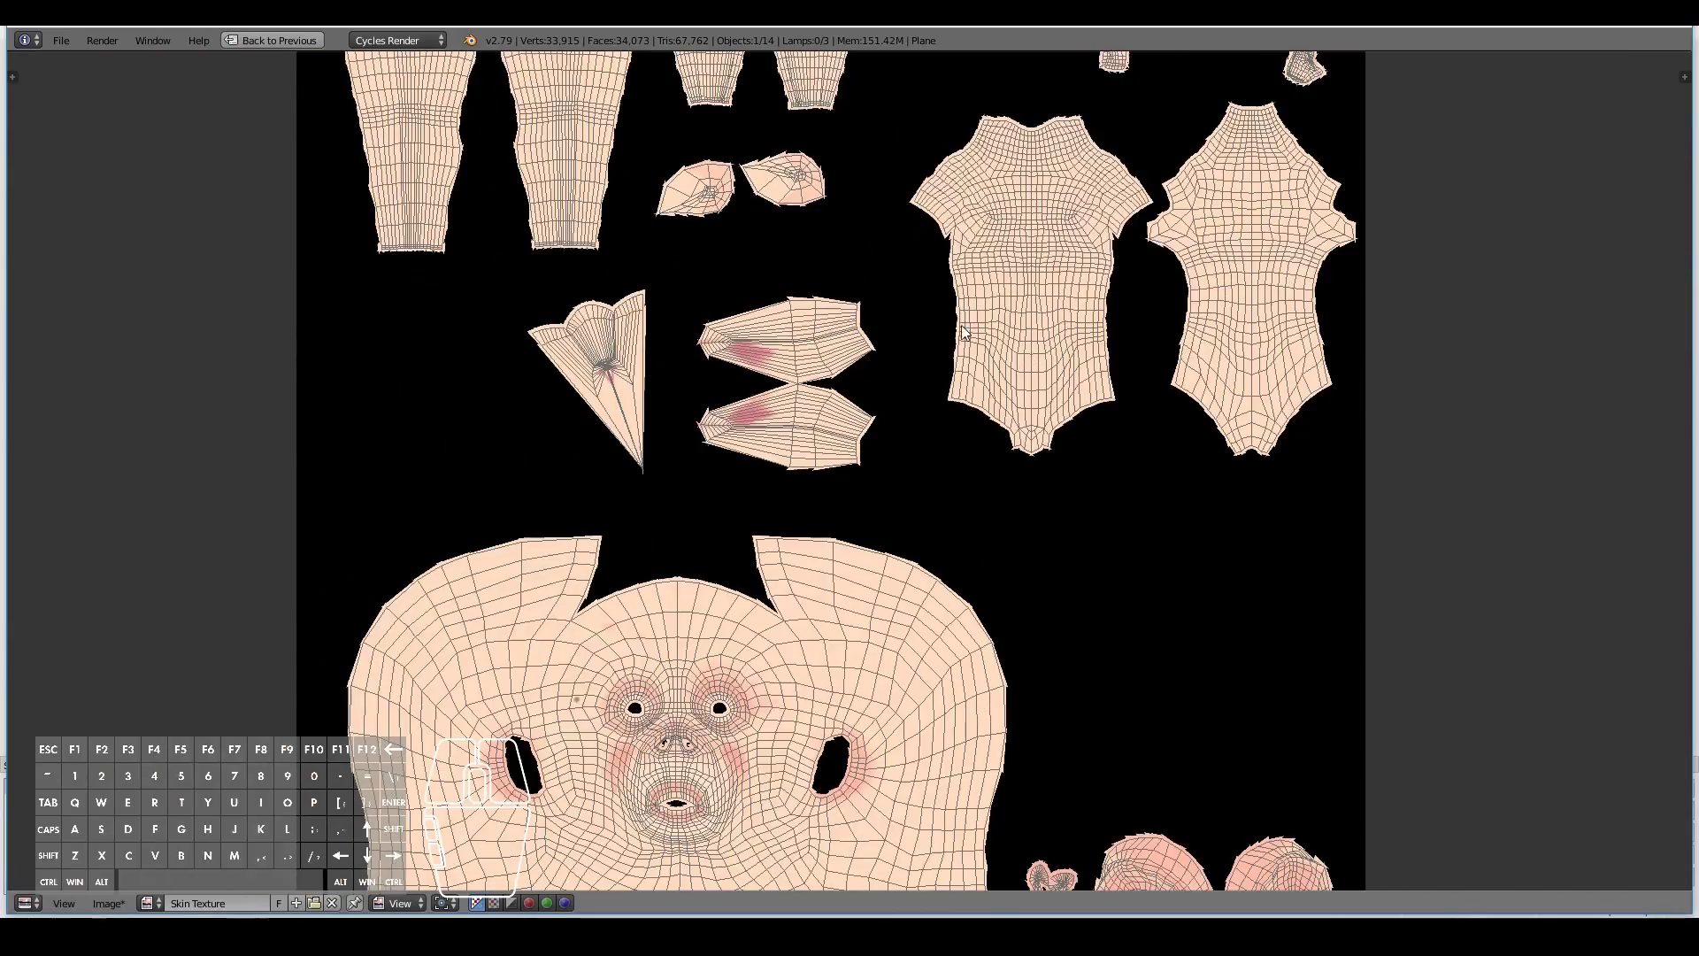
middle_drag(952, 506, 952, 368)
scroll(910, 376, up, 2)
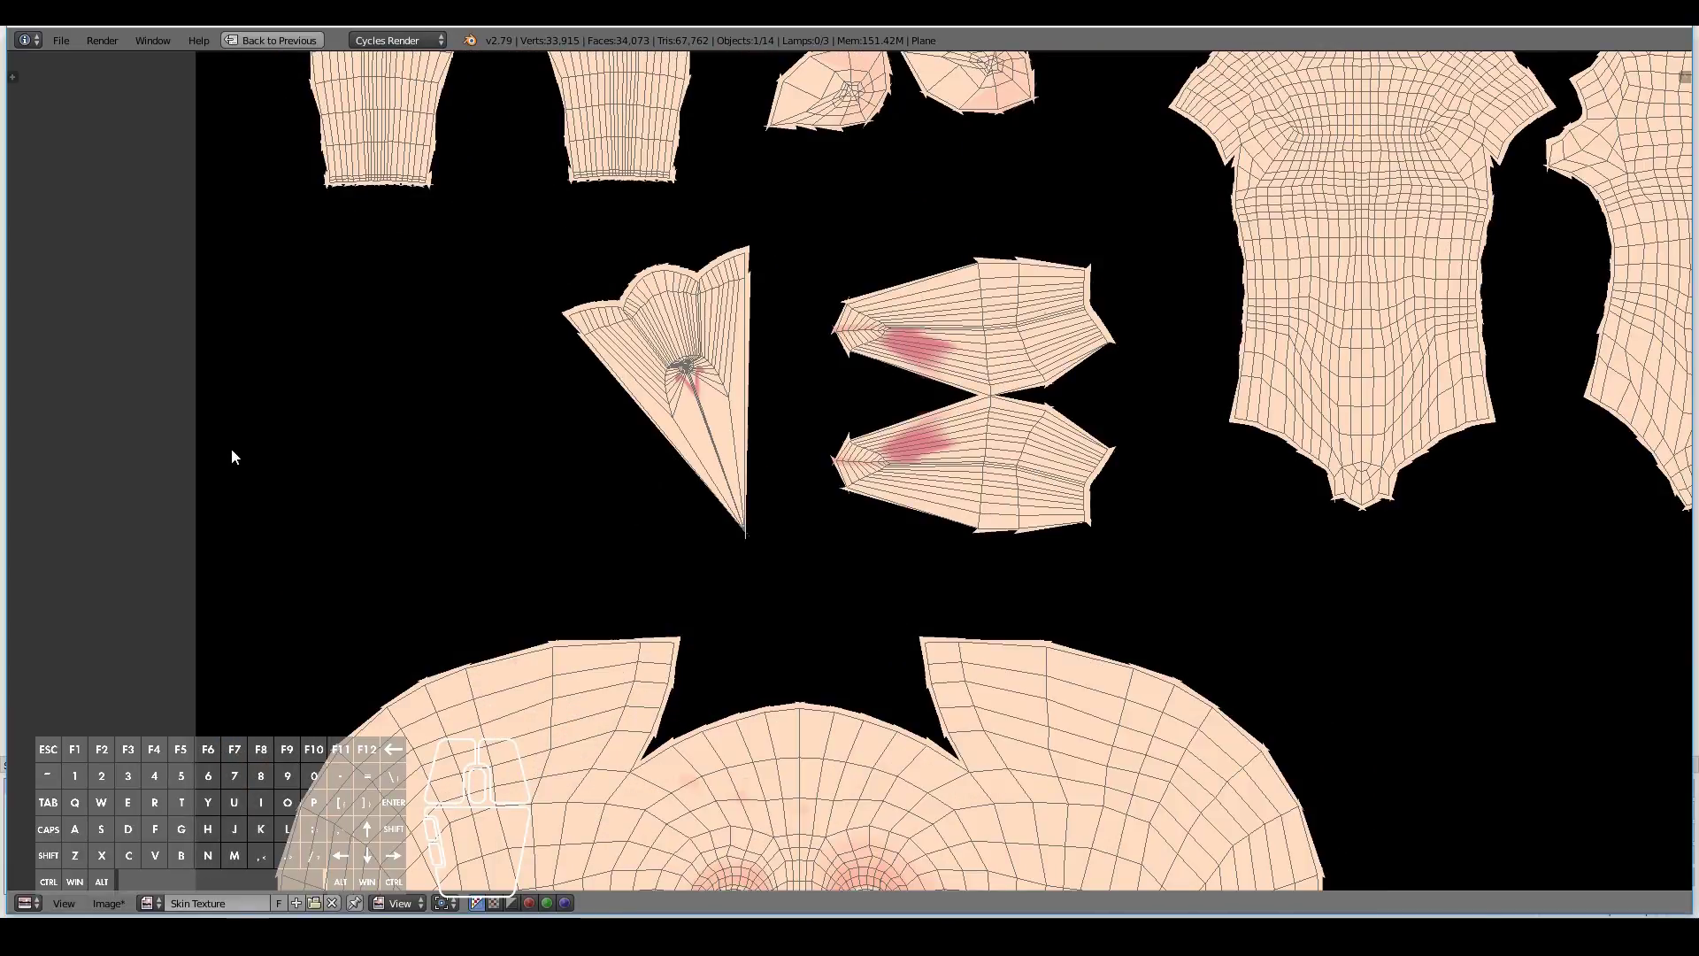
key(Home)
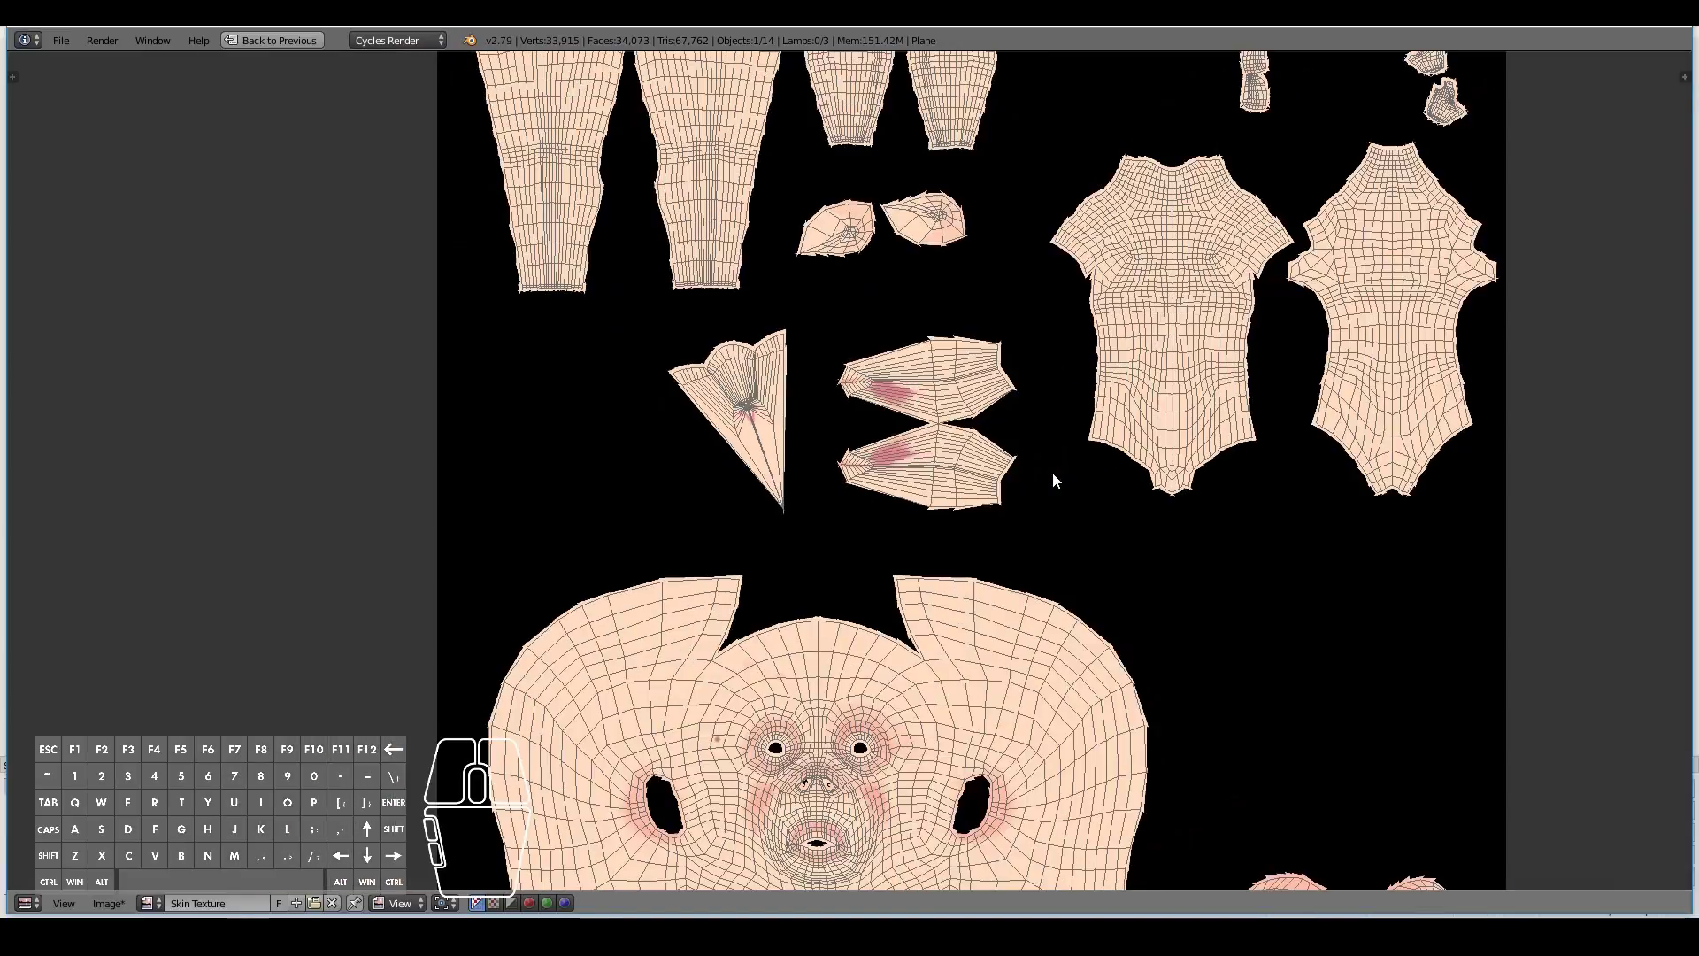
scroll(1053, 475, up, 6)
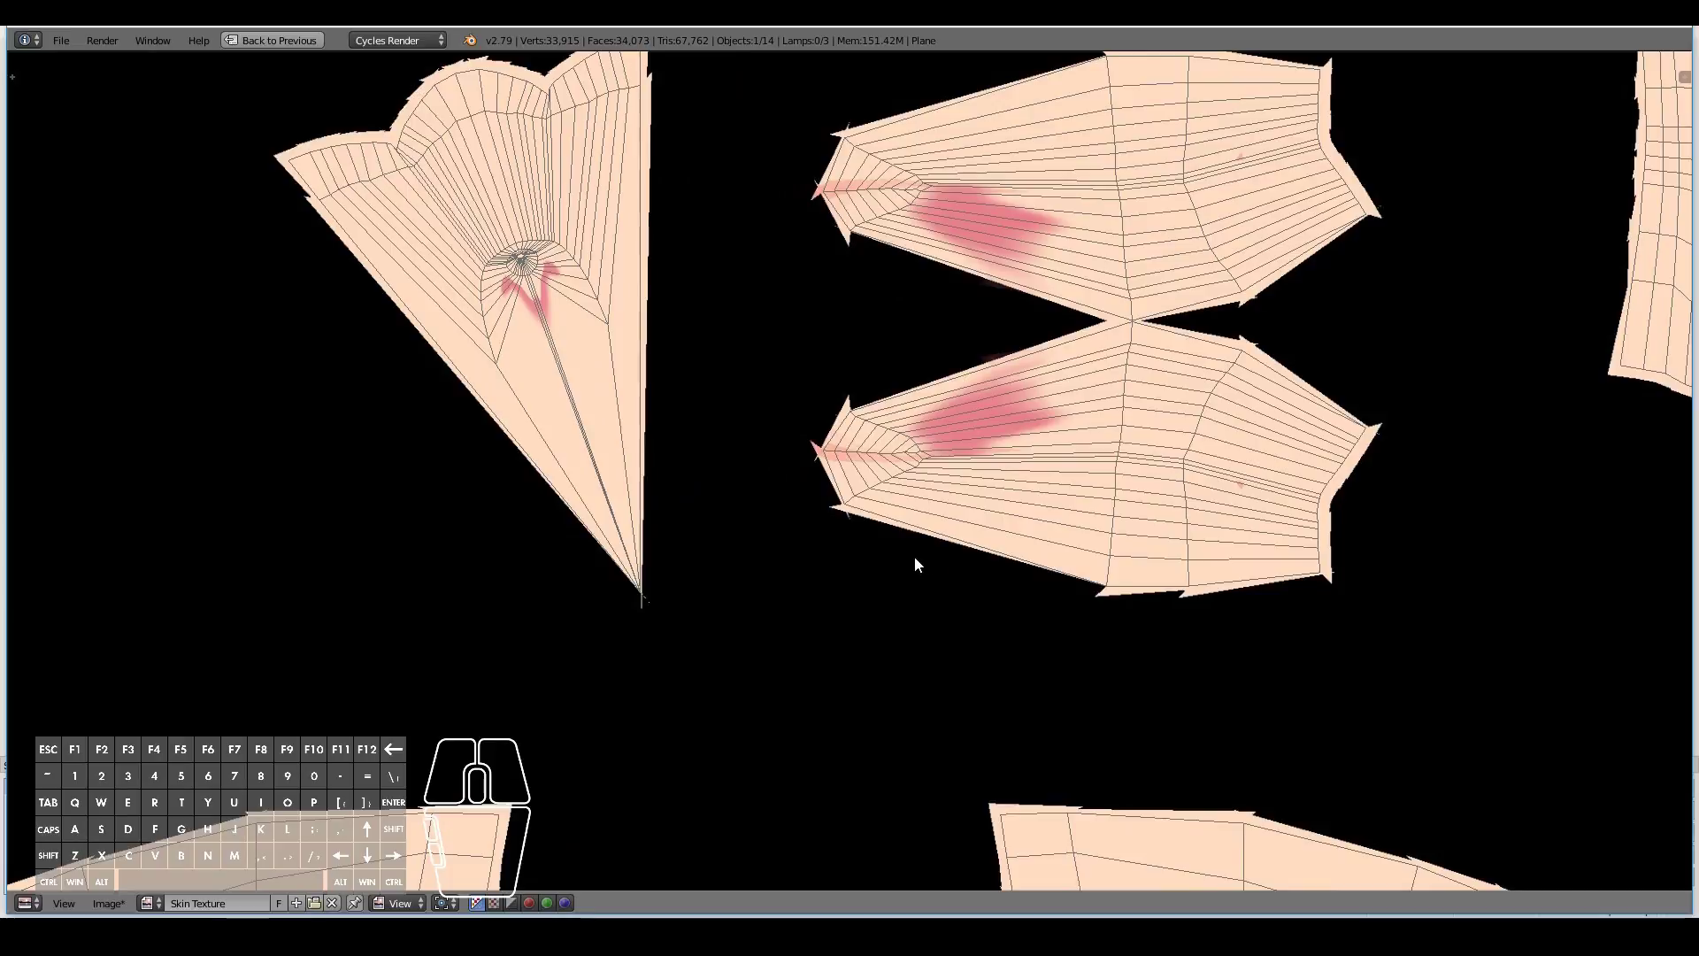
Step: Set the Skin Texture image editor to Paint mode and return to the multi-editor layout
scroll(802, 455, down, 1)
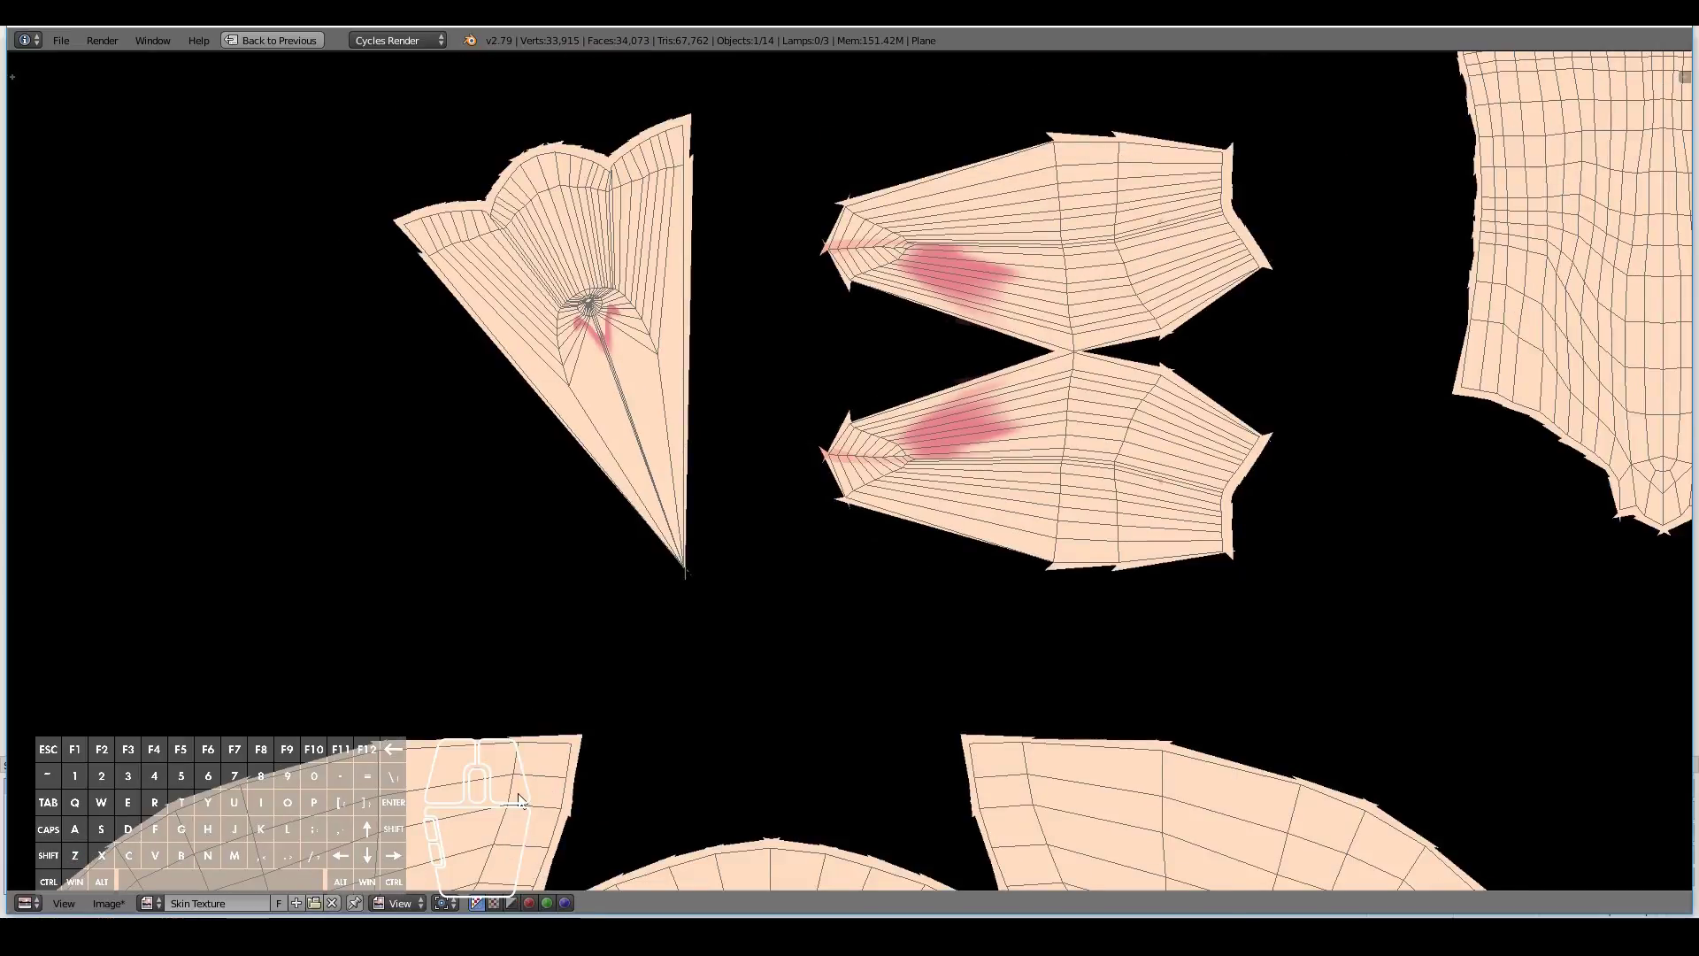
click(411, 901)
click(406, 861)
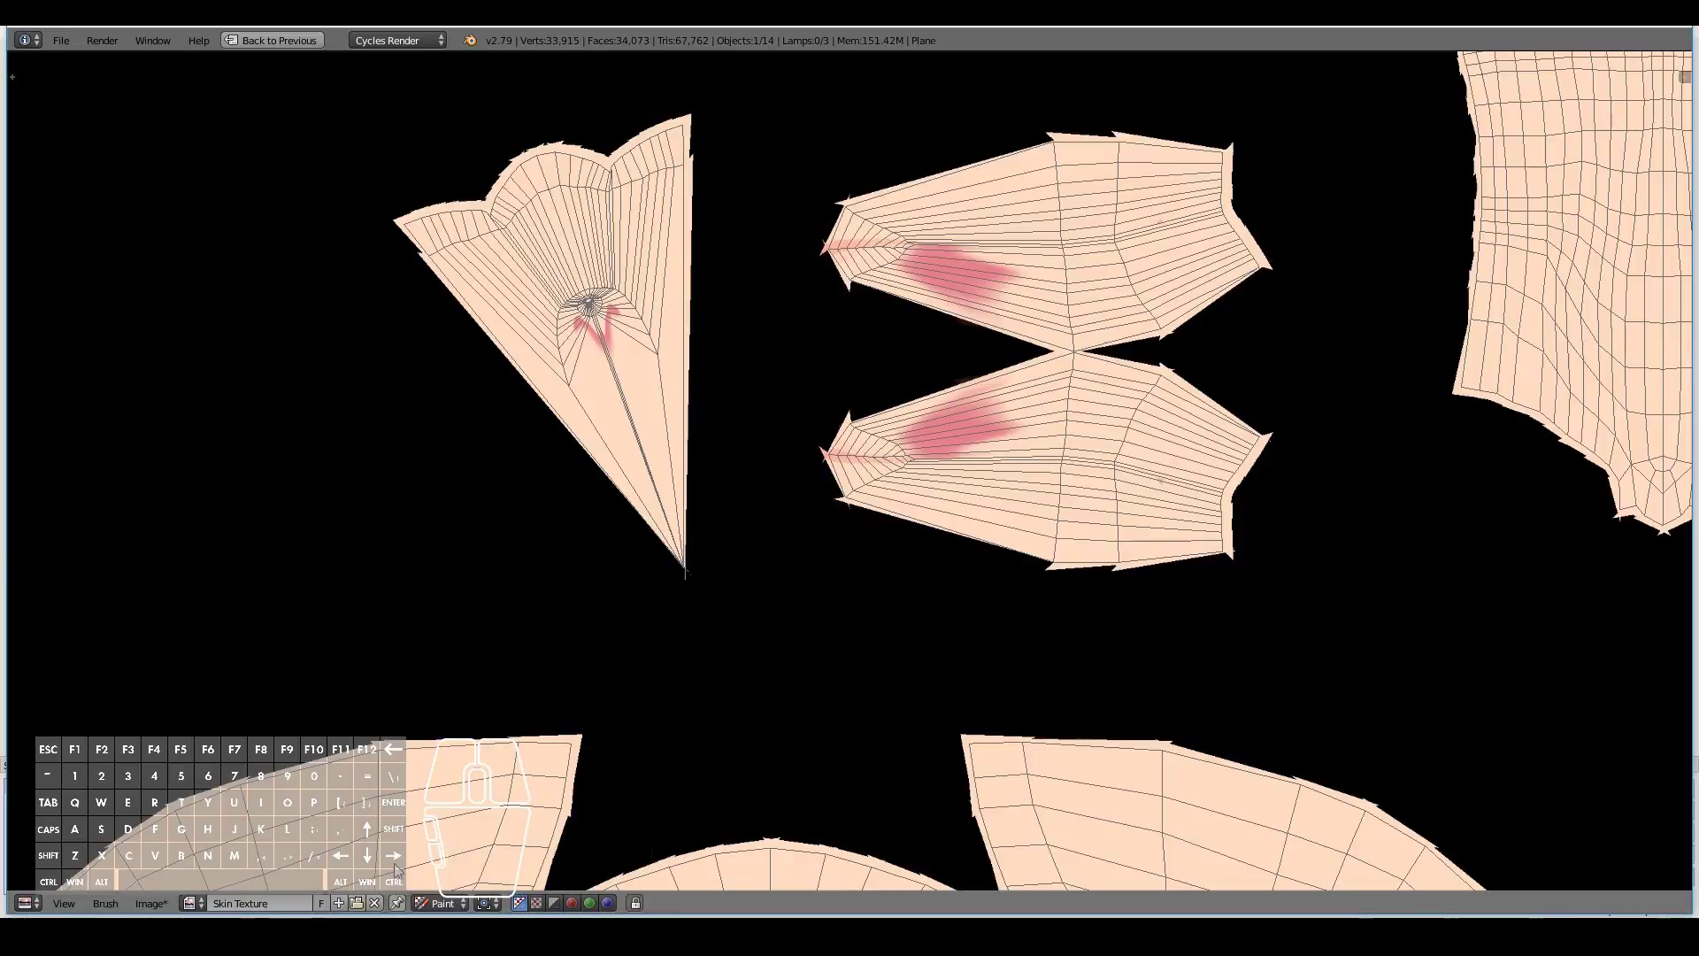
click(297, 42)
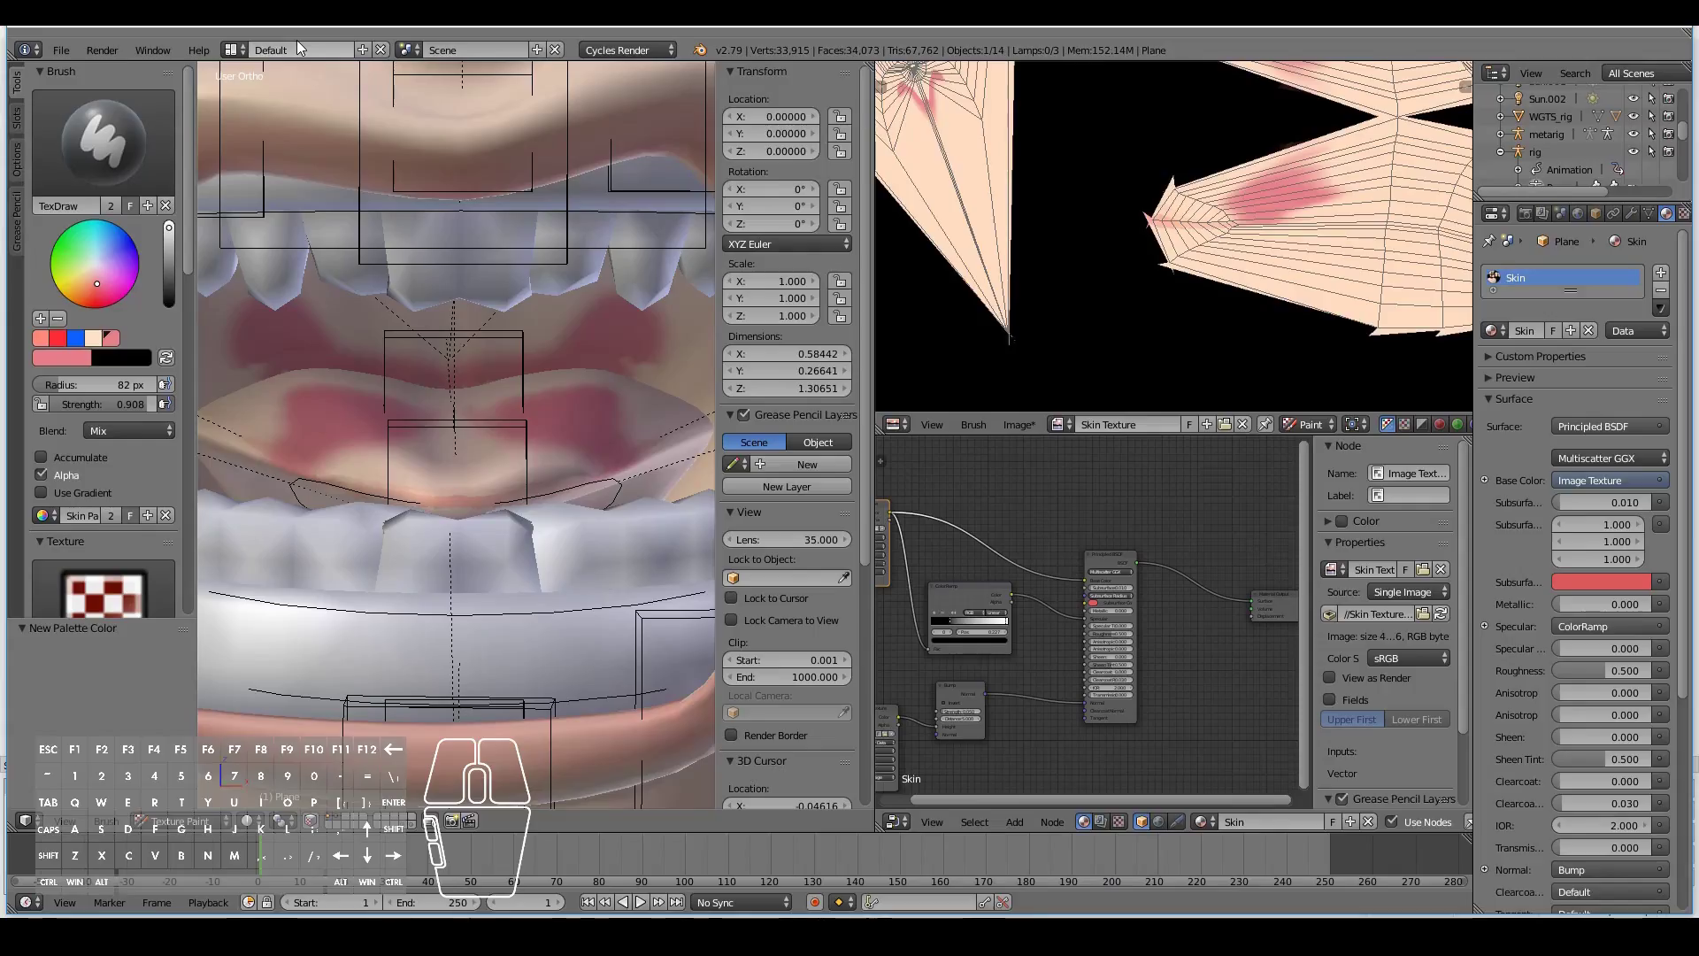
Step: Paint the whole lower one of the two paired mouth UV islands gums pink, running slightly past its edges
scroll(1148, 291, down, 2)
middle_drag(1138, 277, 1024, 315)
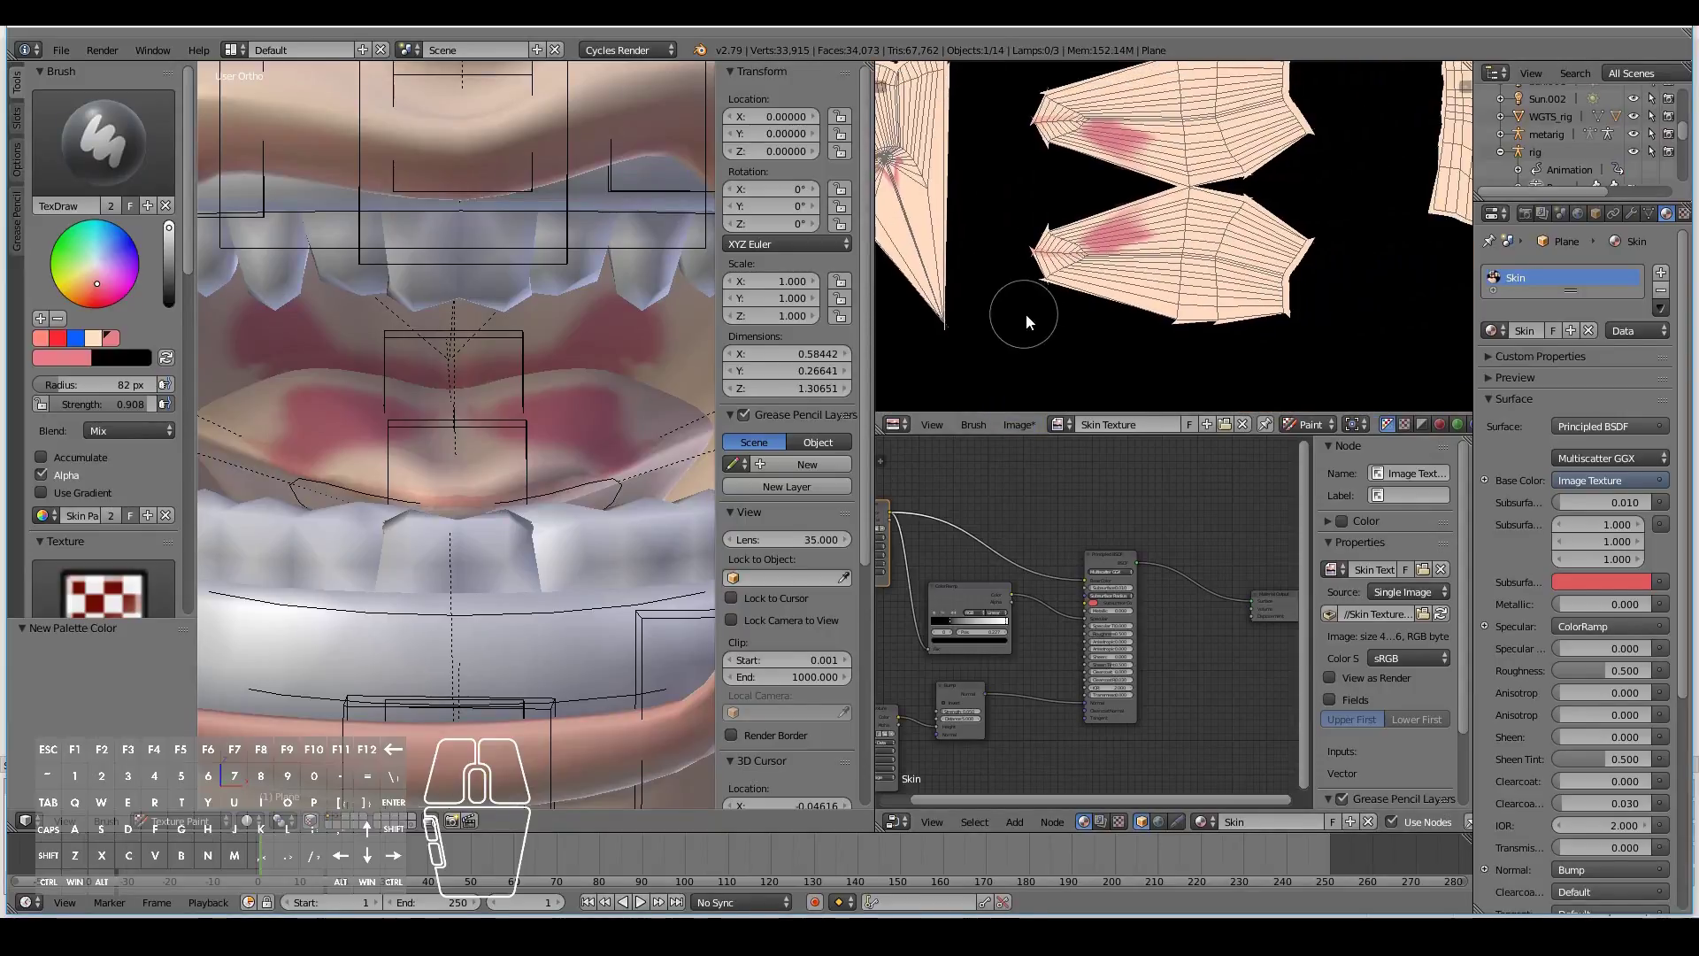
mouse_move(1067, 253)
mouse_down()
mouse_move(1208, 207)
mouse_move(1266, 232)
mouse_up()
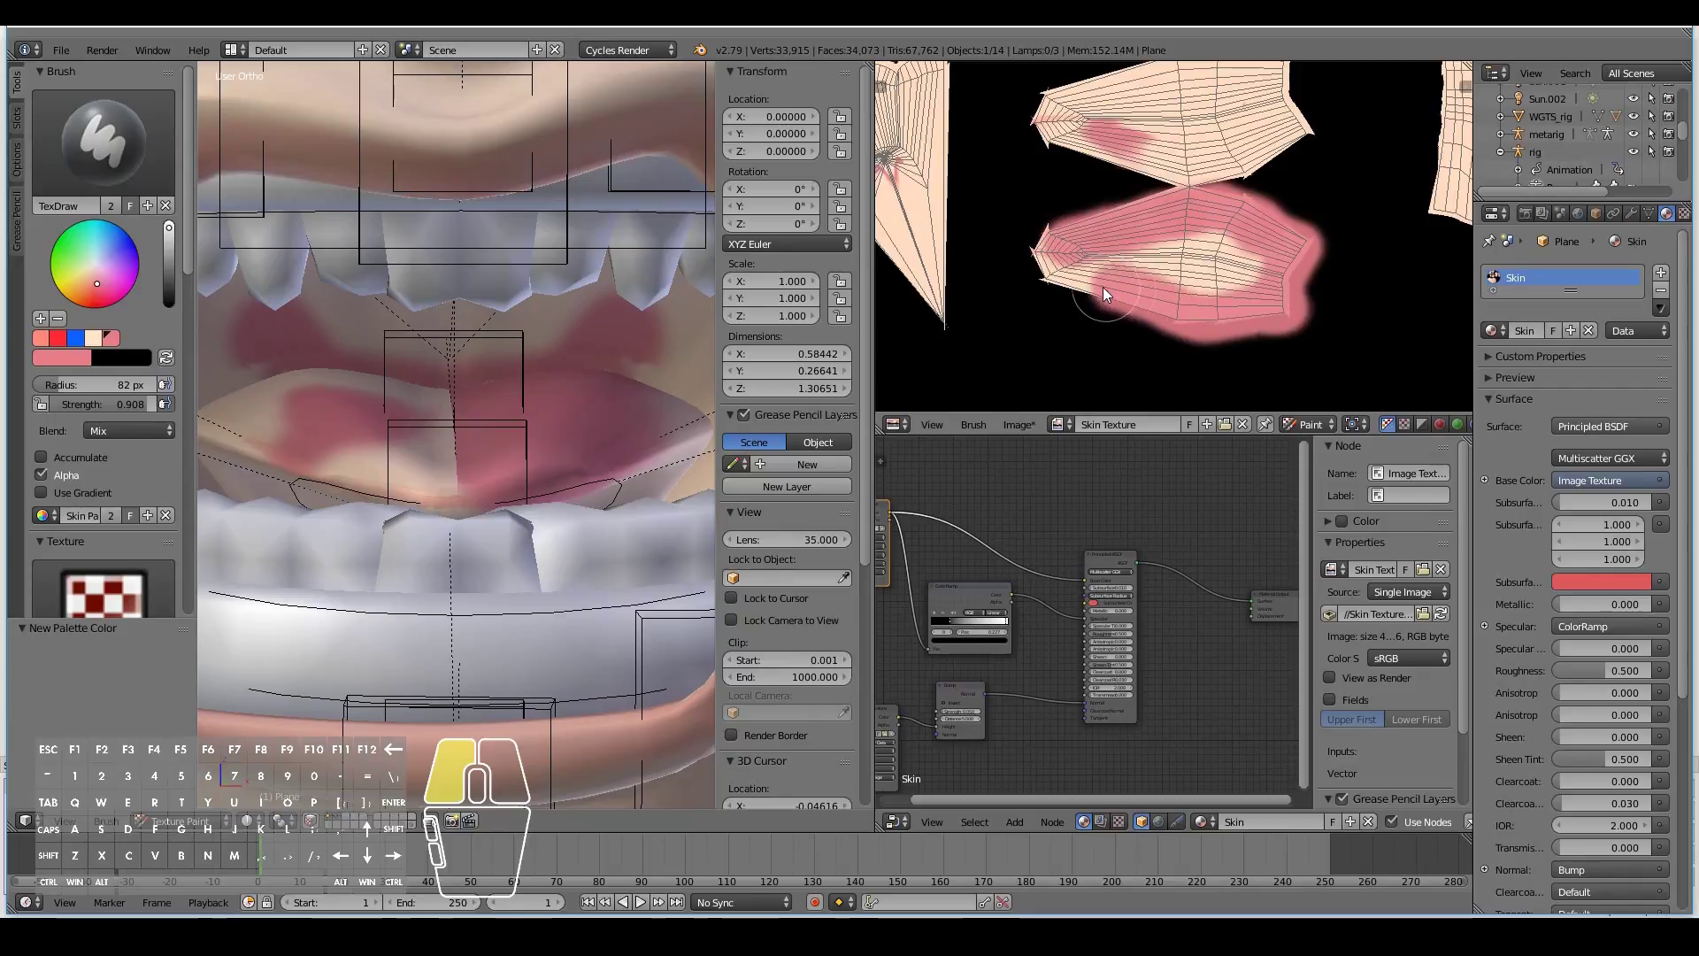
mouse_move(1102, 286)
mouse_down()
mouse_move(1065, 283)
mouse_move(1058, 226)
mouse_up()
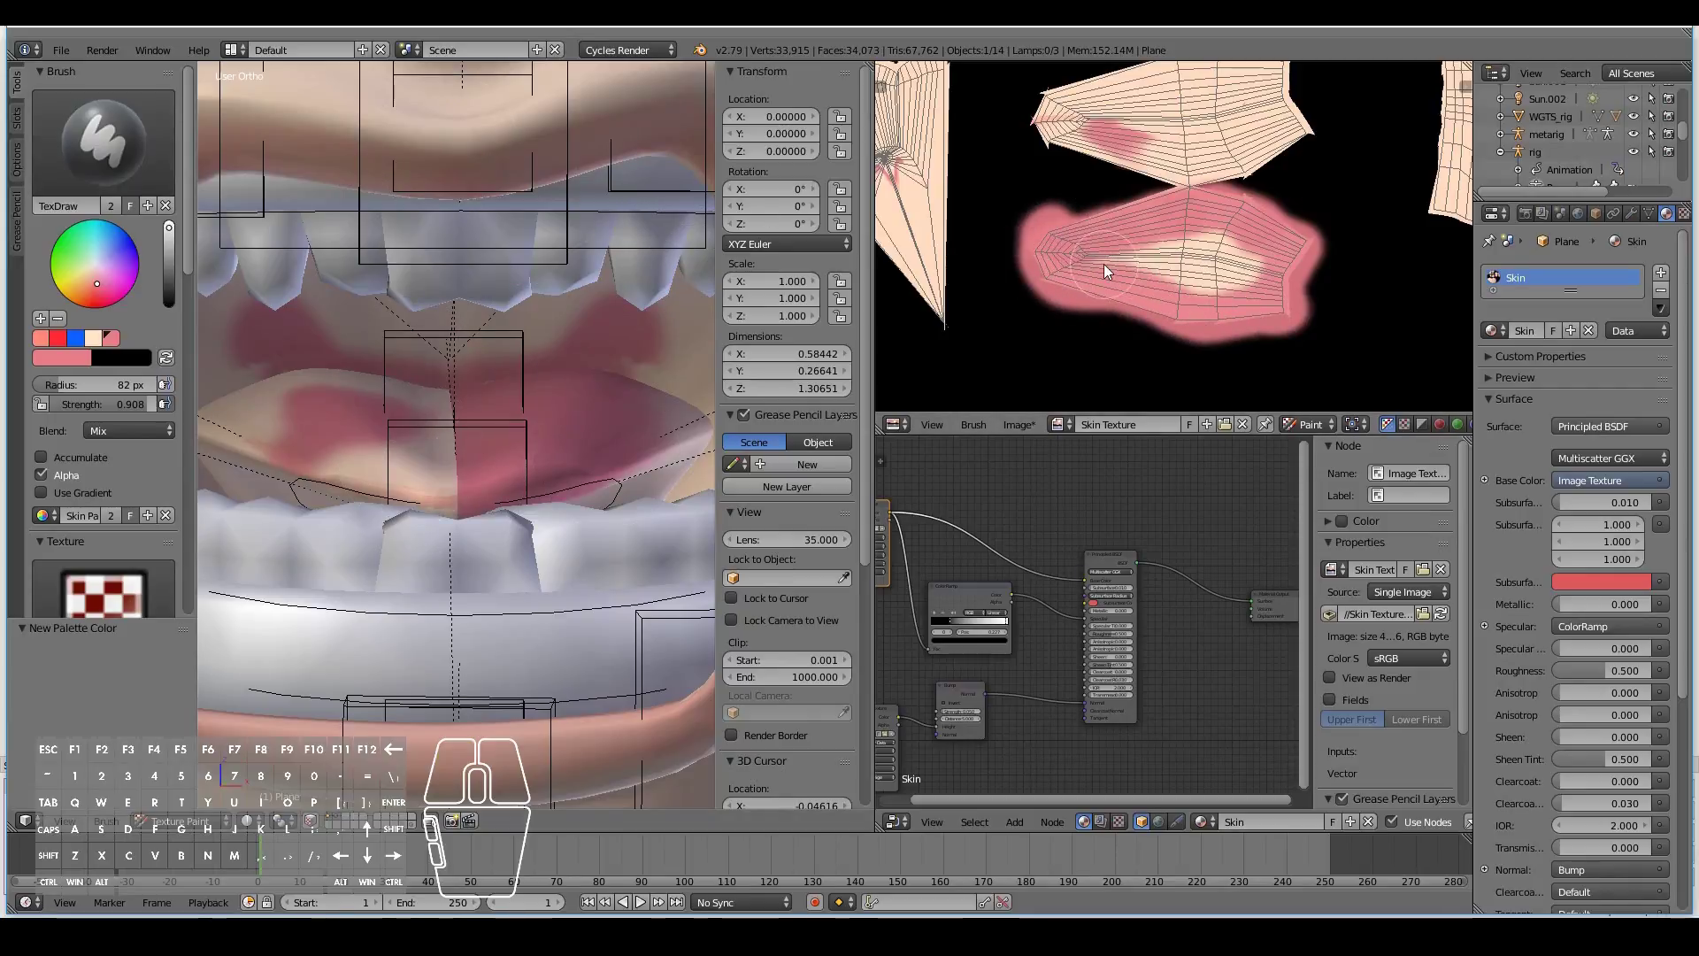
mouse_move(1102, 264)
mouse_down()
mouse_move(1218, 246)
mouse_move(1255, 263)
mouse_move(1169, 279)
mouse_up()
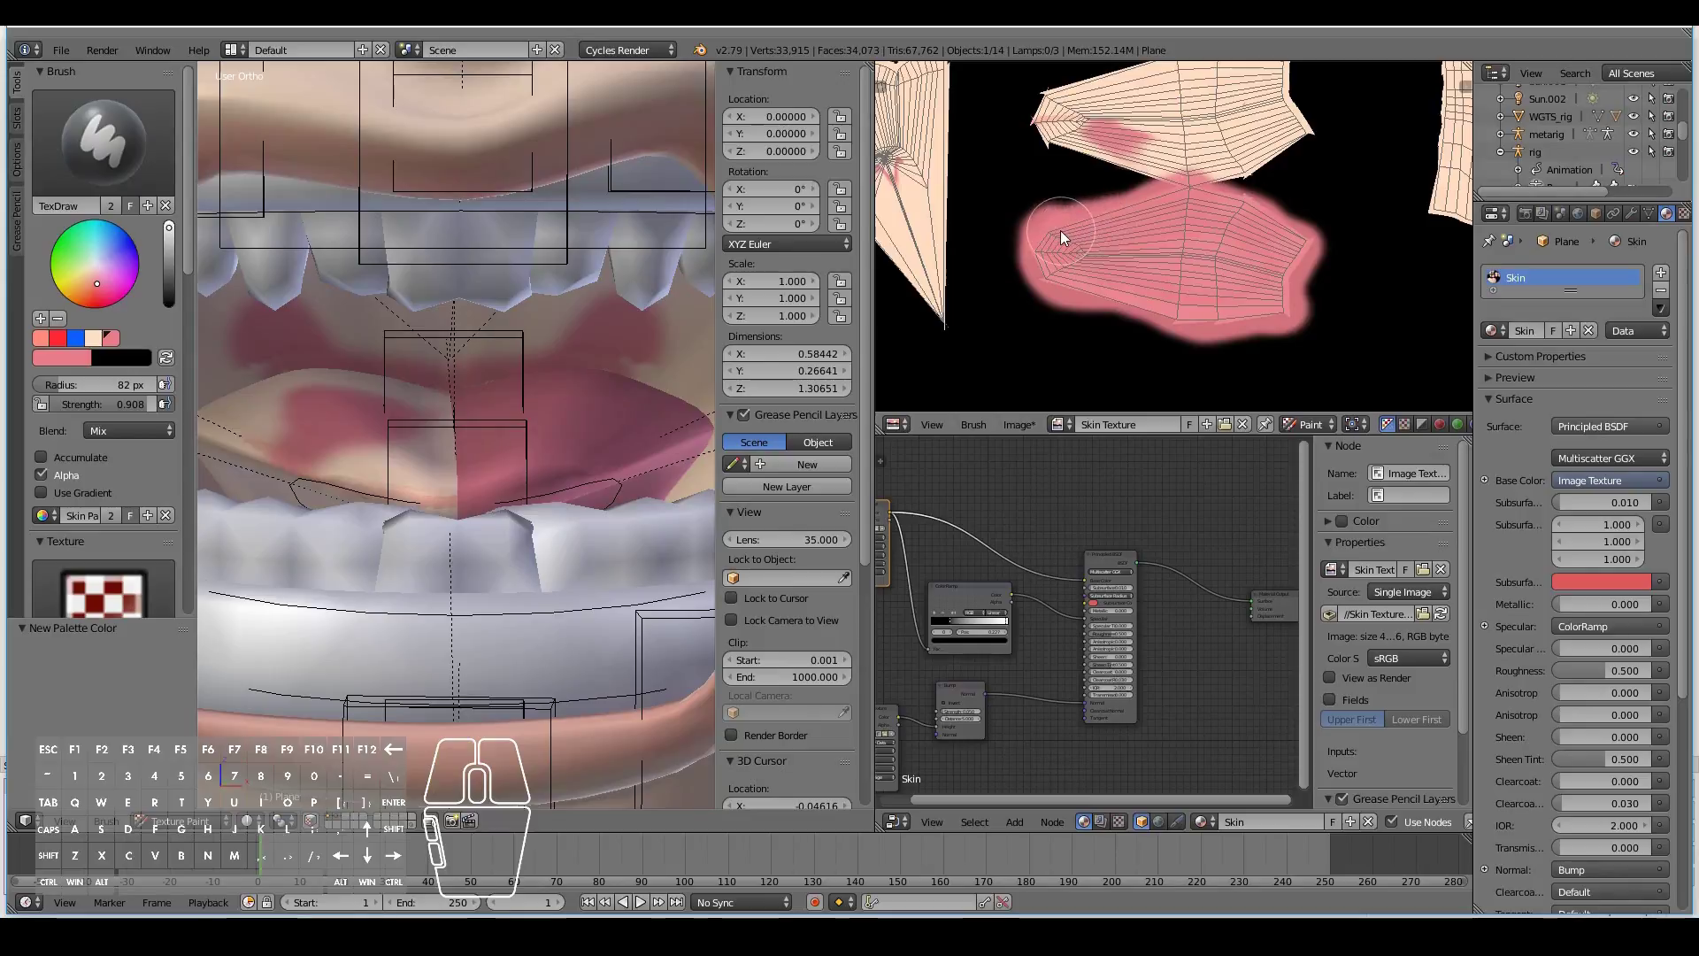
Step: Fill the upper paired mouth UV island with the gums pink, running slightly past its edges
scroll(1058, 231, up, 3)
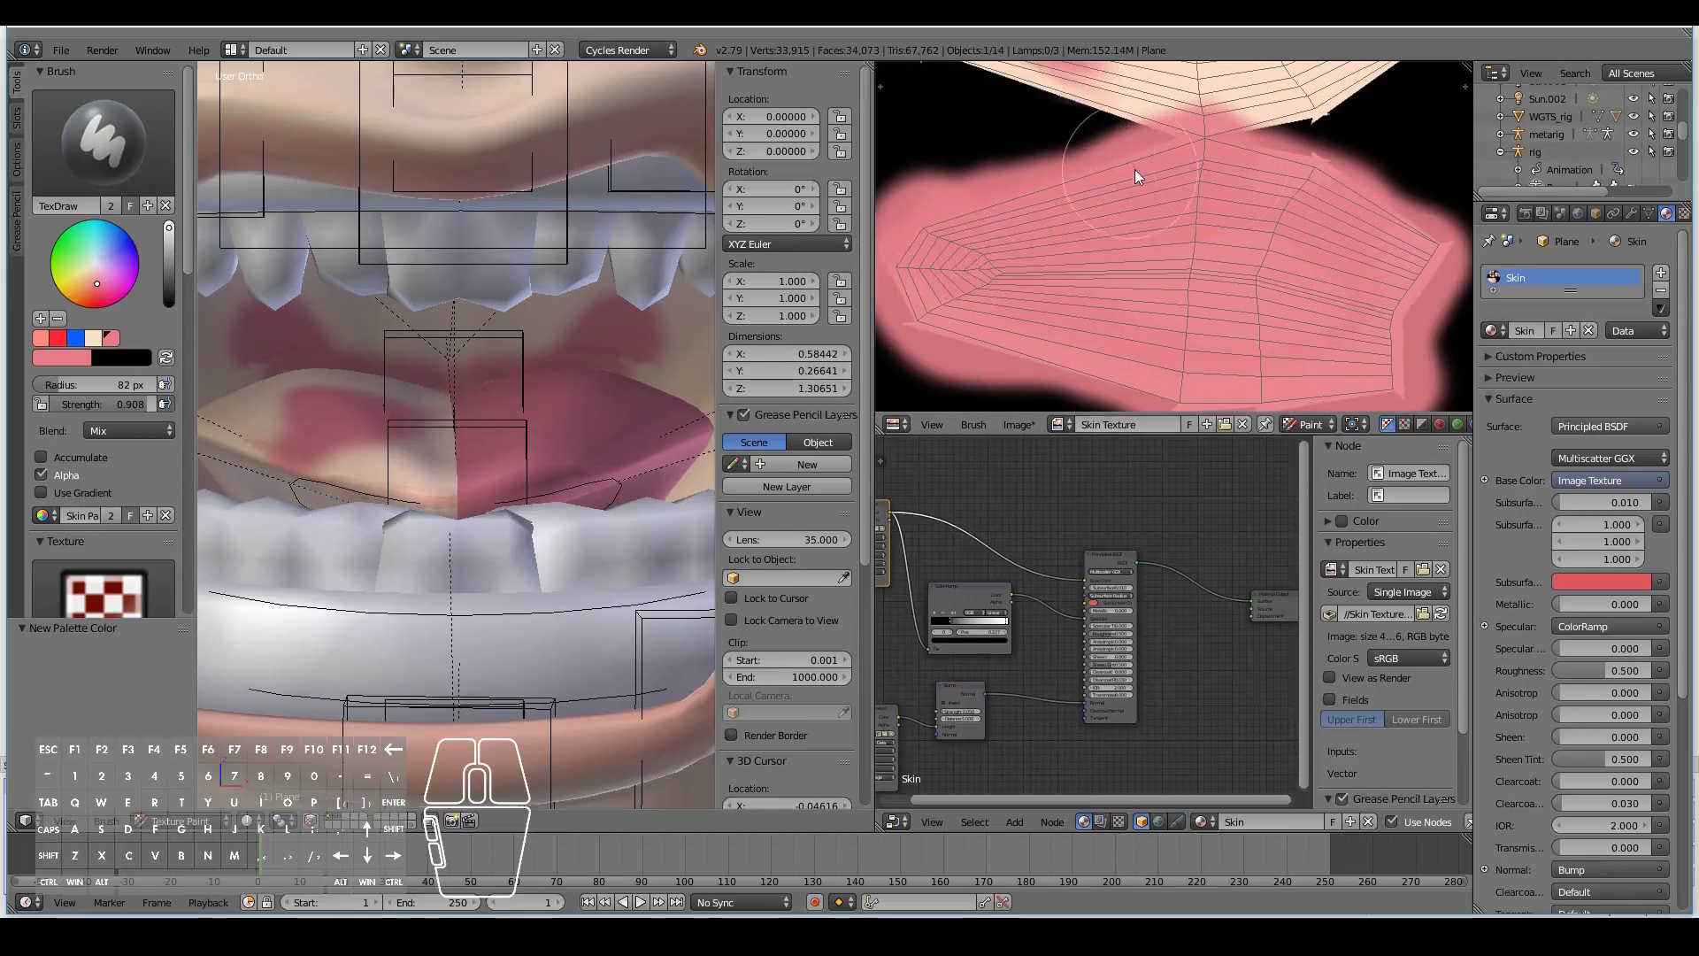
drag(1283, 163, 1394, 230)
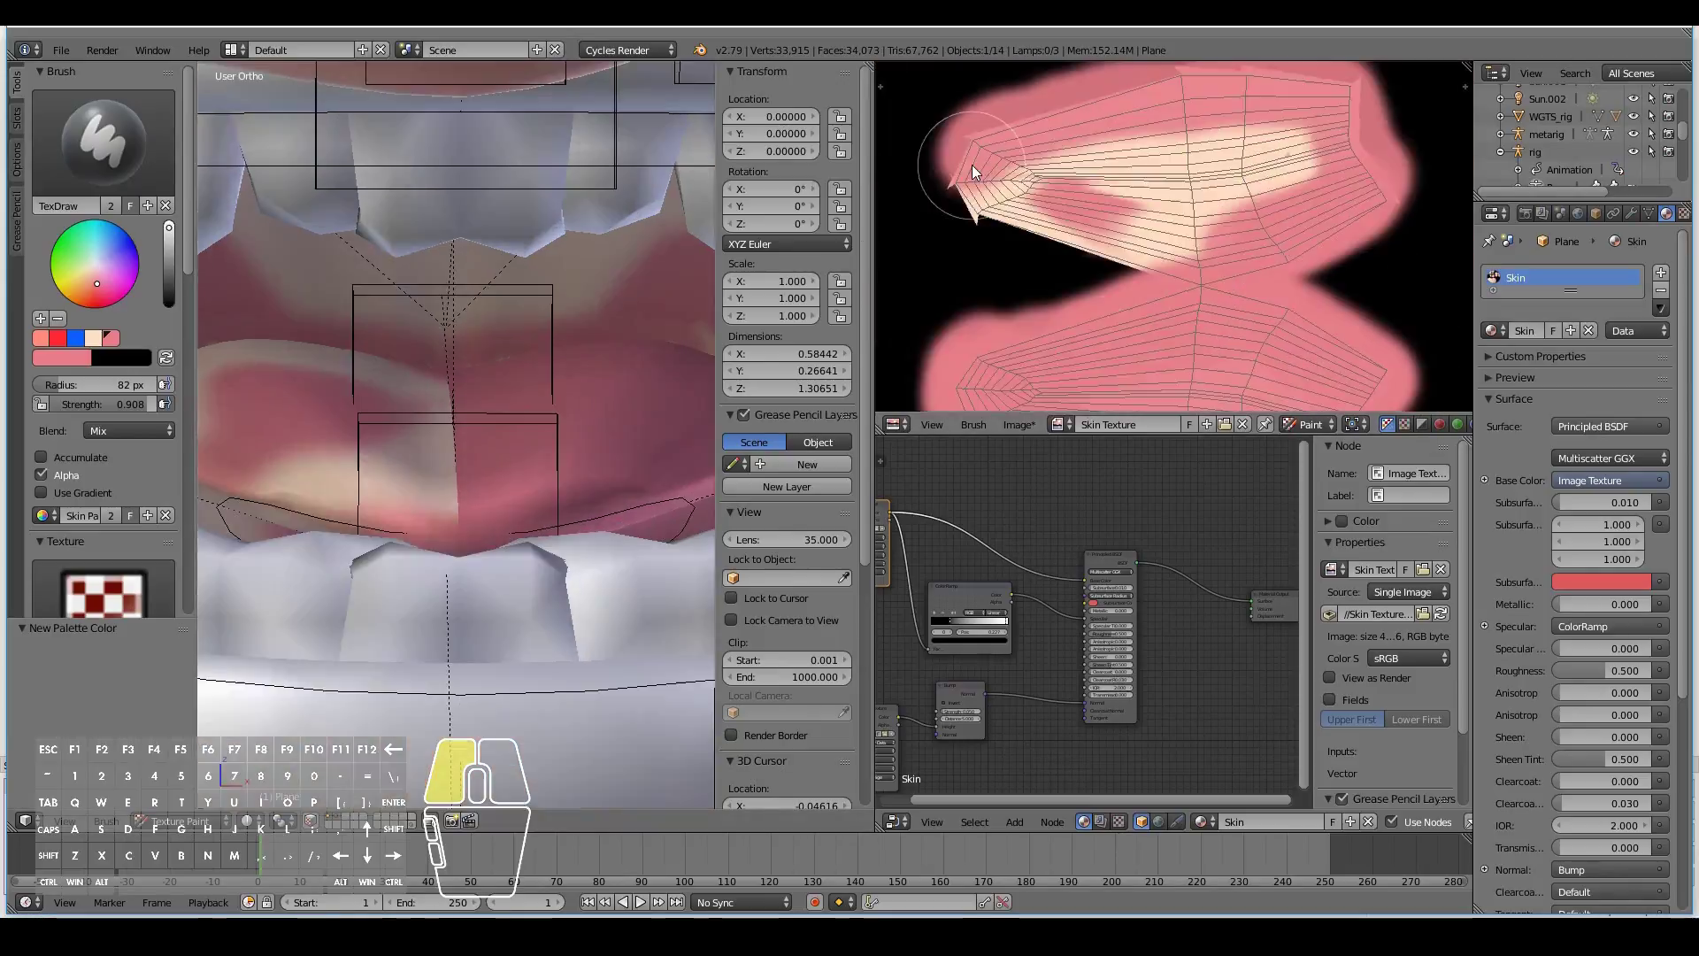
mouse_move(971, 165)
mouse_down()
mouse_move(1007, 211)
mouse_move(1192, 248)
mouse_move(1142, 246)
mouse_move(1149, 177)
mouse_move(1277, 172)
mouse_move(1279, 155)
mouse_up()
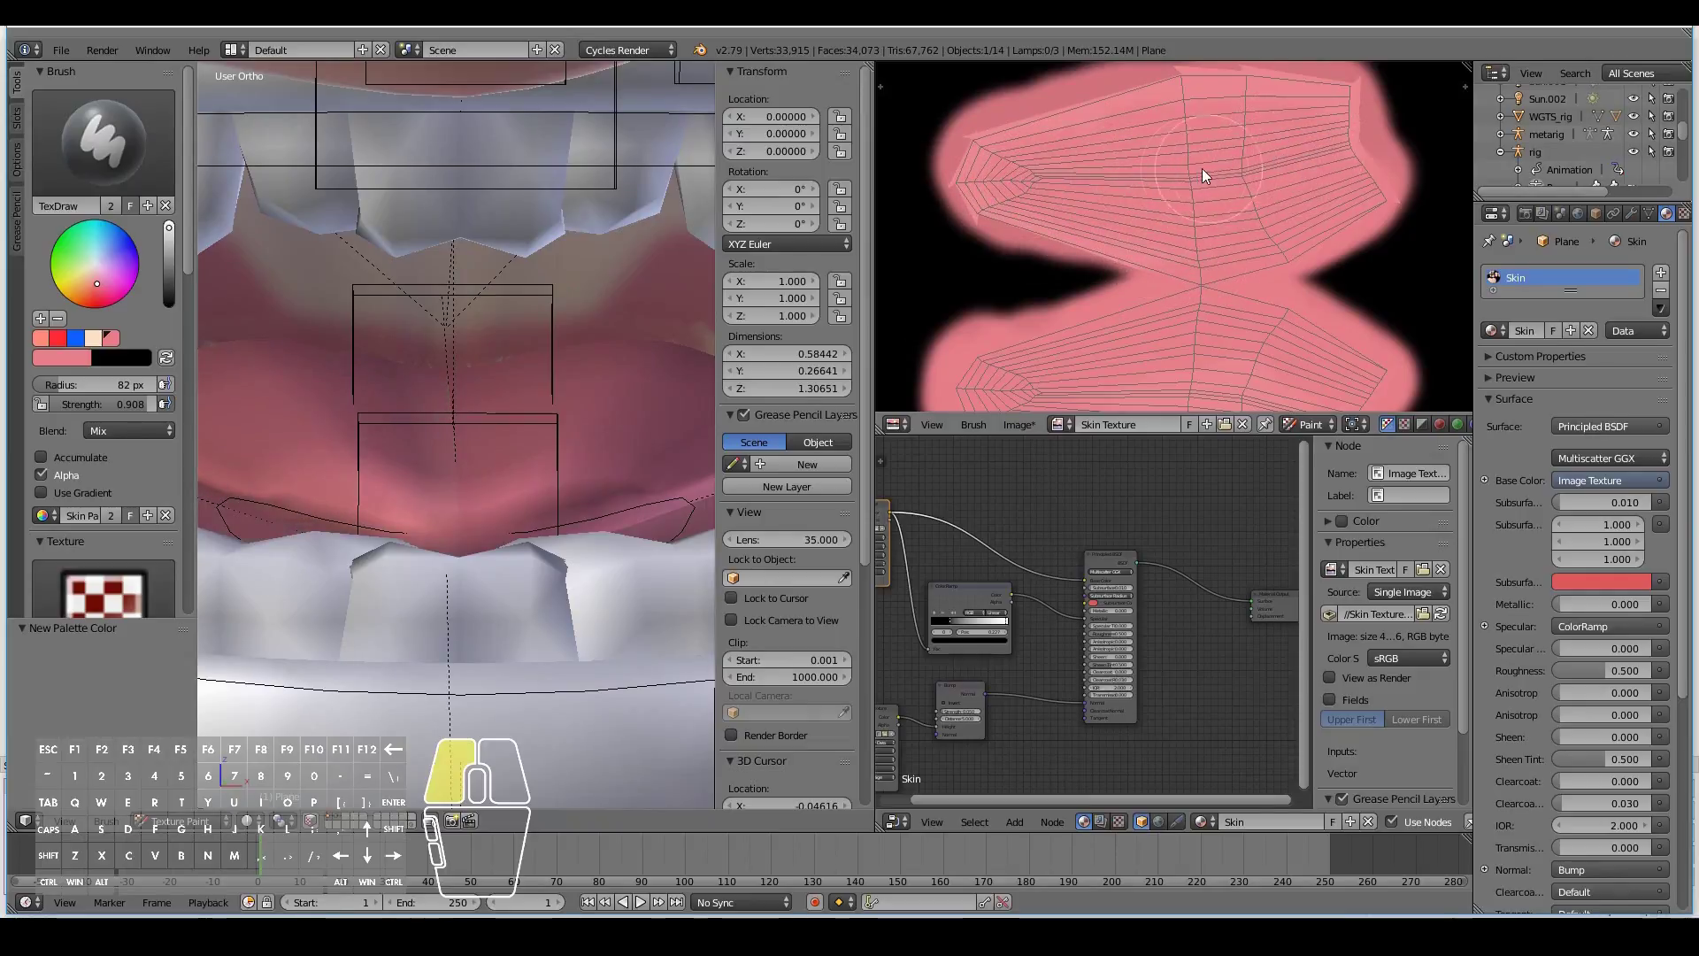
Step: Cover the fan-shaped mouth UV island completely with the gums pink, including its lower tip and borders
mouse_move(1176, 189)
mouse_down()
mouse_move(1342, 200)
mouse_move(1318, 94)
mouse_move(1182, 89)
mouse_up()
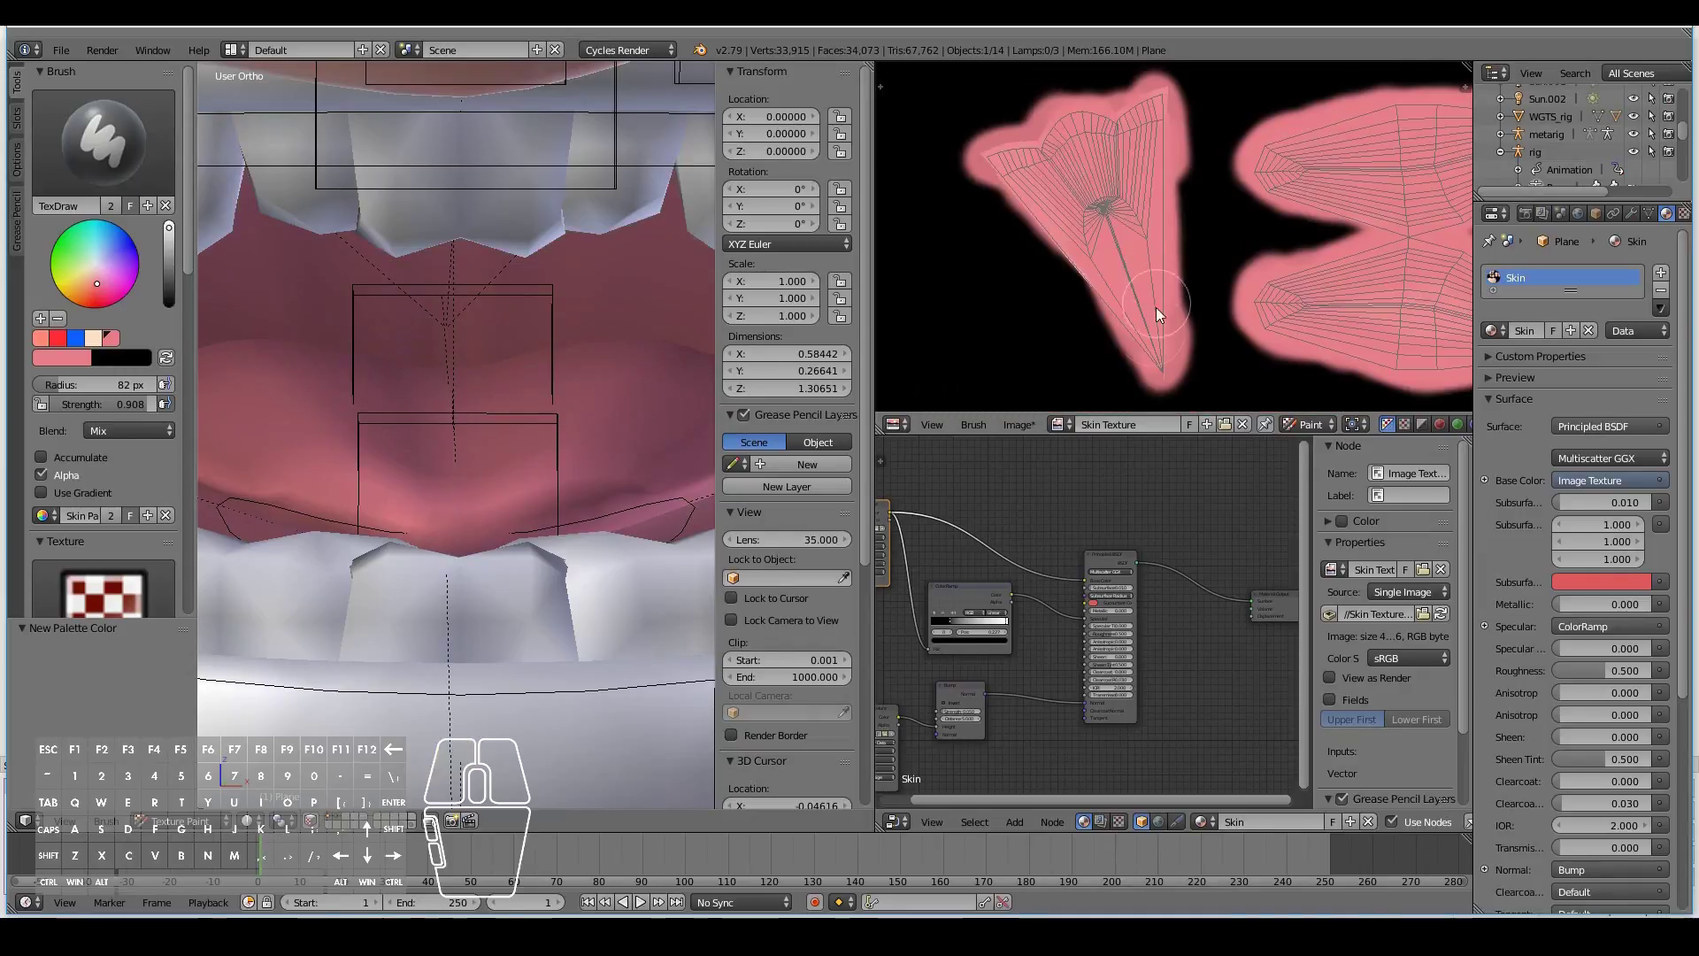
drag(1155, 307, 1110, 376)
mouse_move(1249, 315)
mouse_down()
mouse_move(1447, 310)
mouse_move(1398, 316)
mouse_up()
scroll(1309, 322, down, 1)
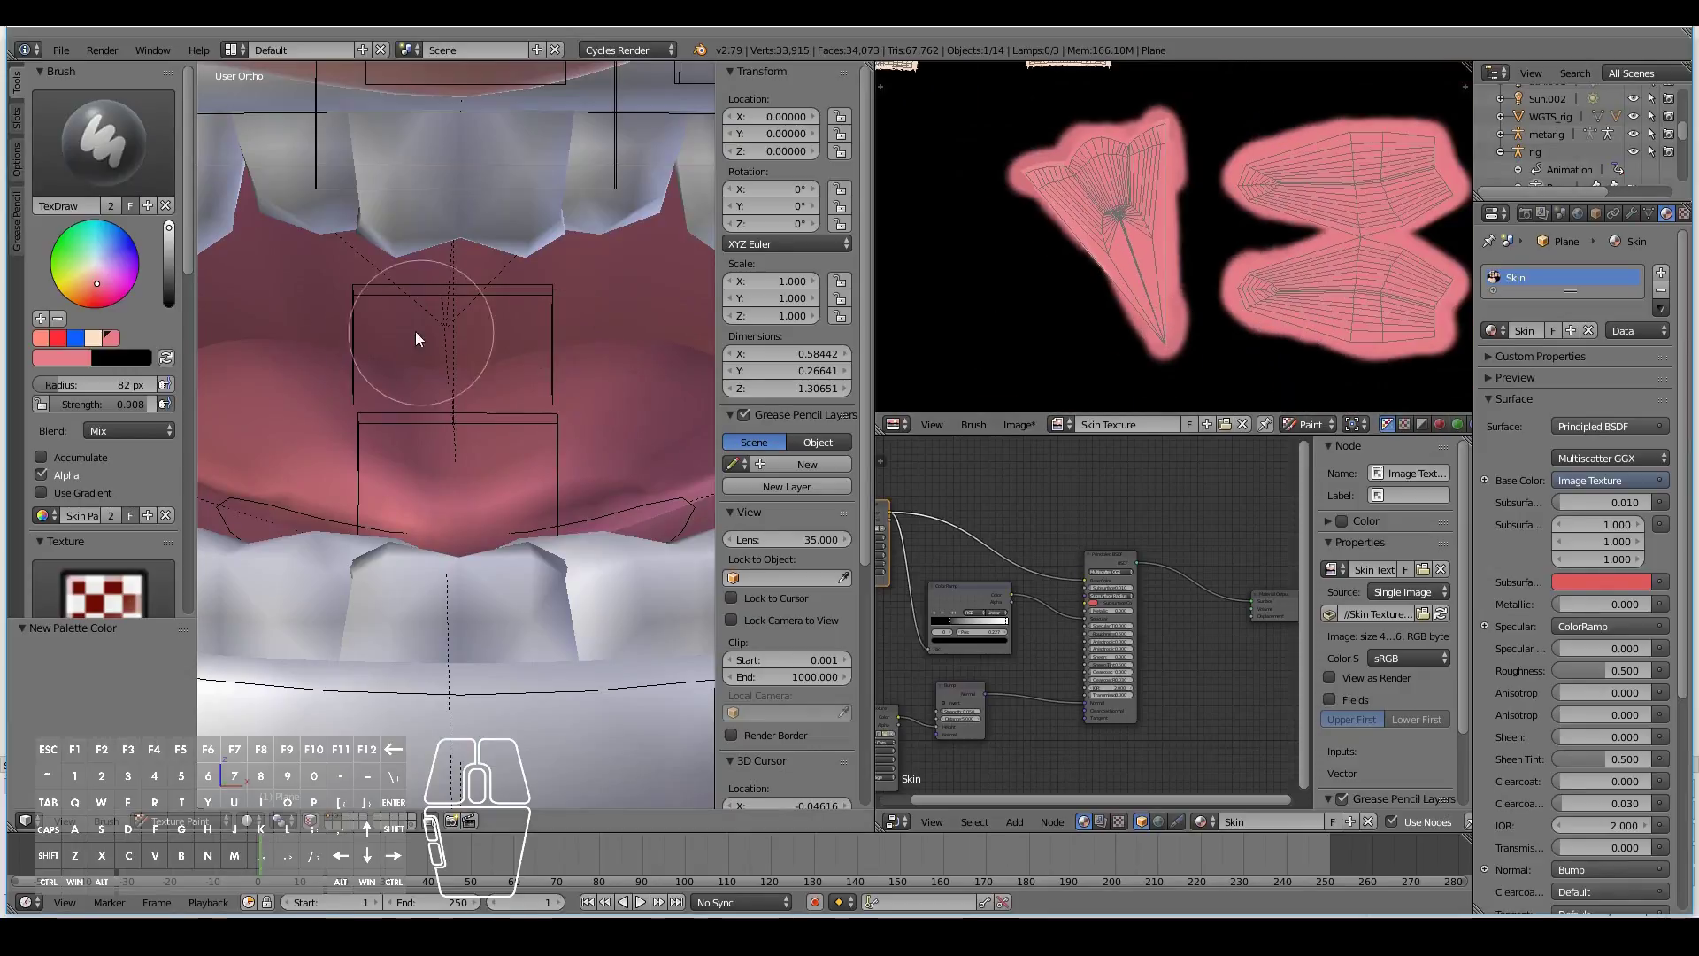
Step: Check the mouth interior on the face and touch up the pink around the fan-shaped UV island's centre and outer side
scroll(641, 306, down, 3)
scroll(640, 306, down, 2)
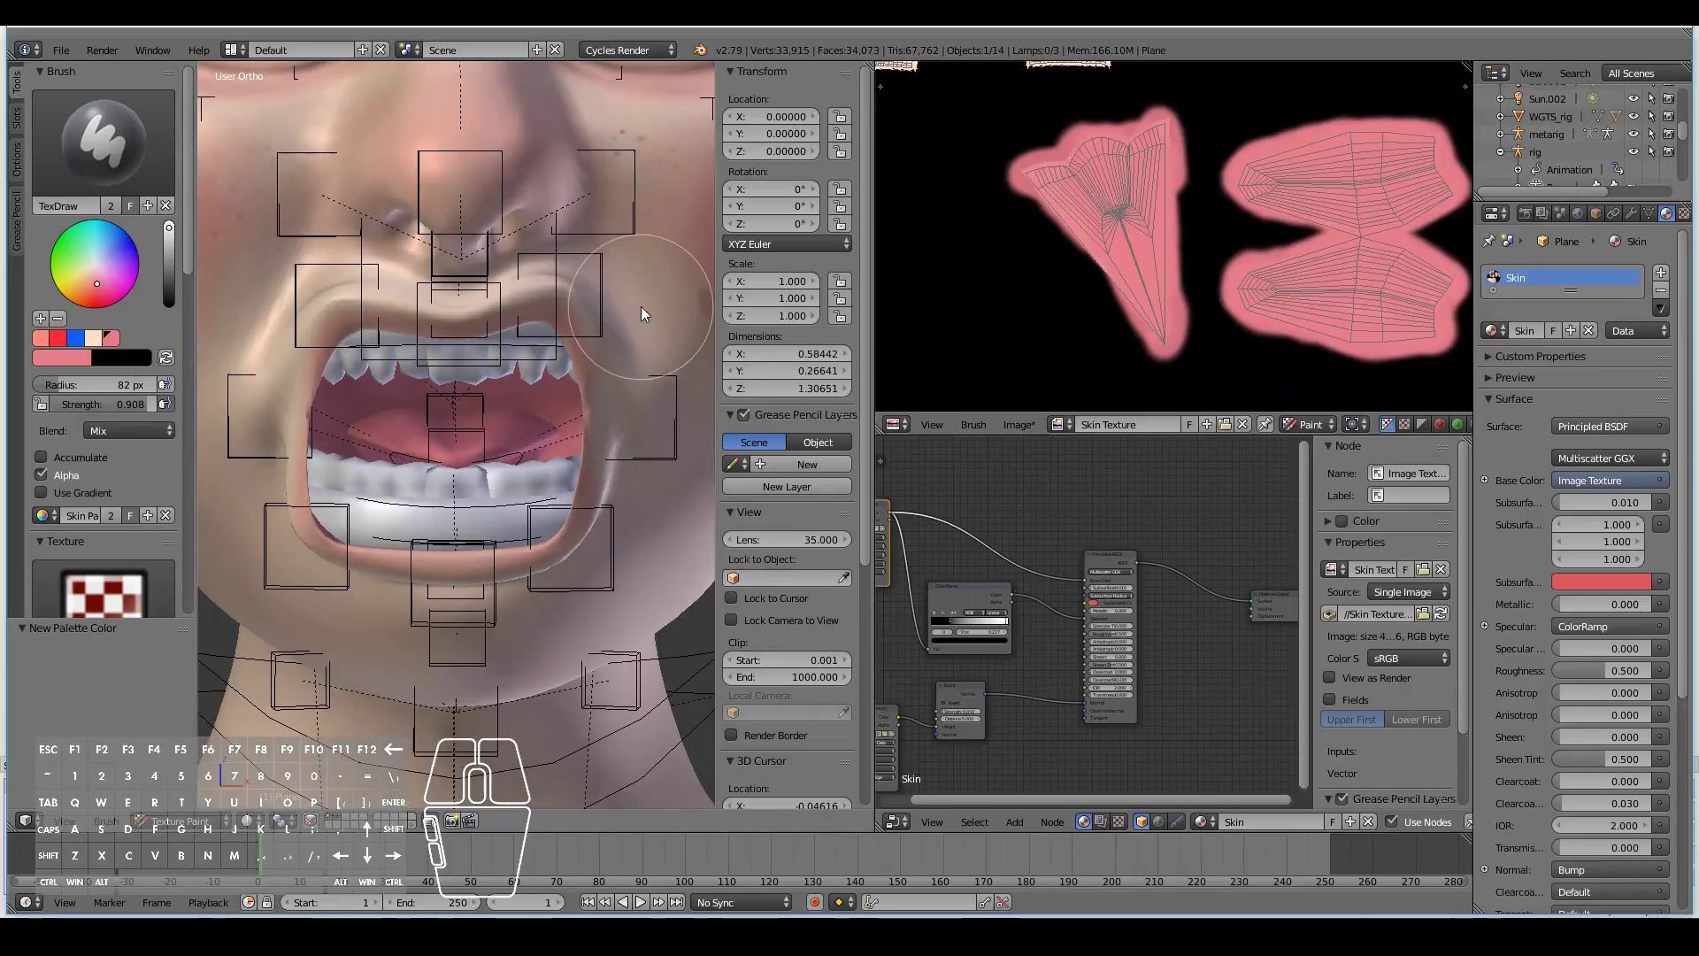
scroll(640, 306, down, 2)
scroll(641, 306, up, 6)
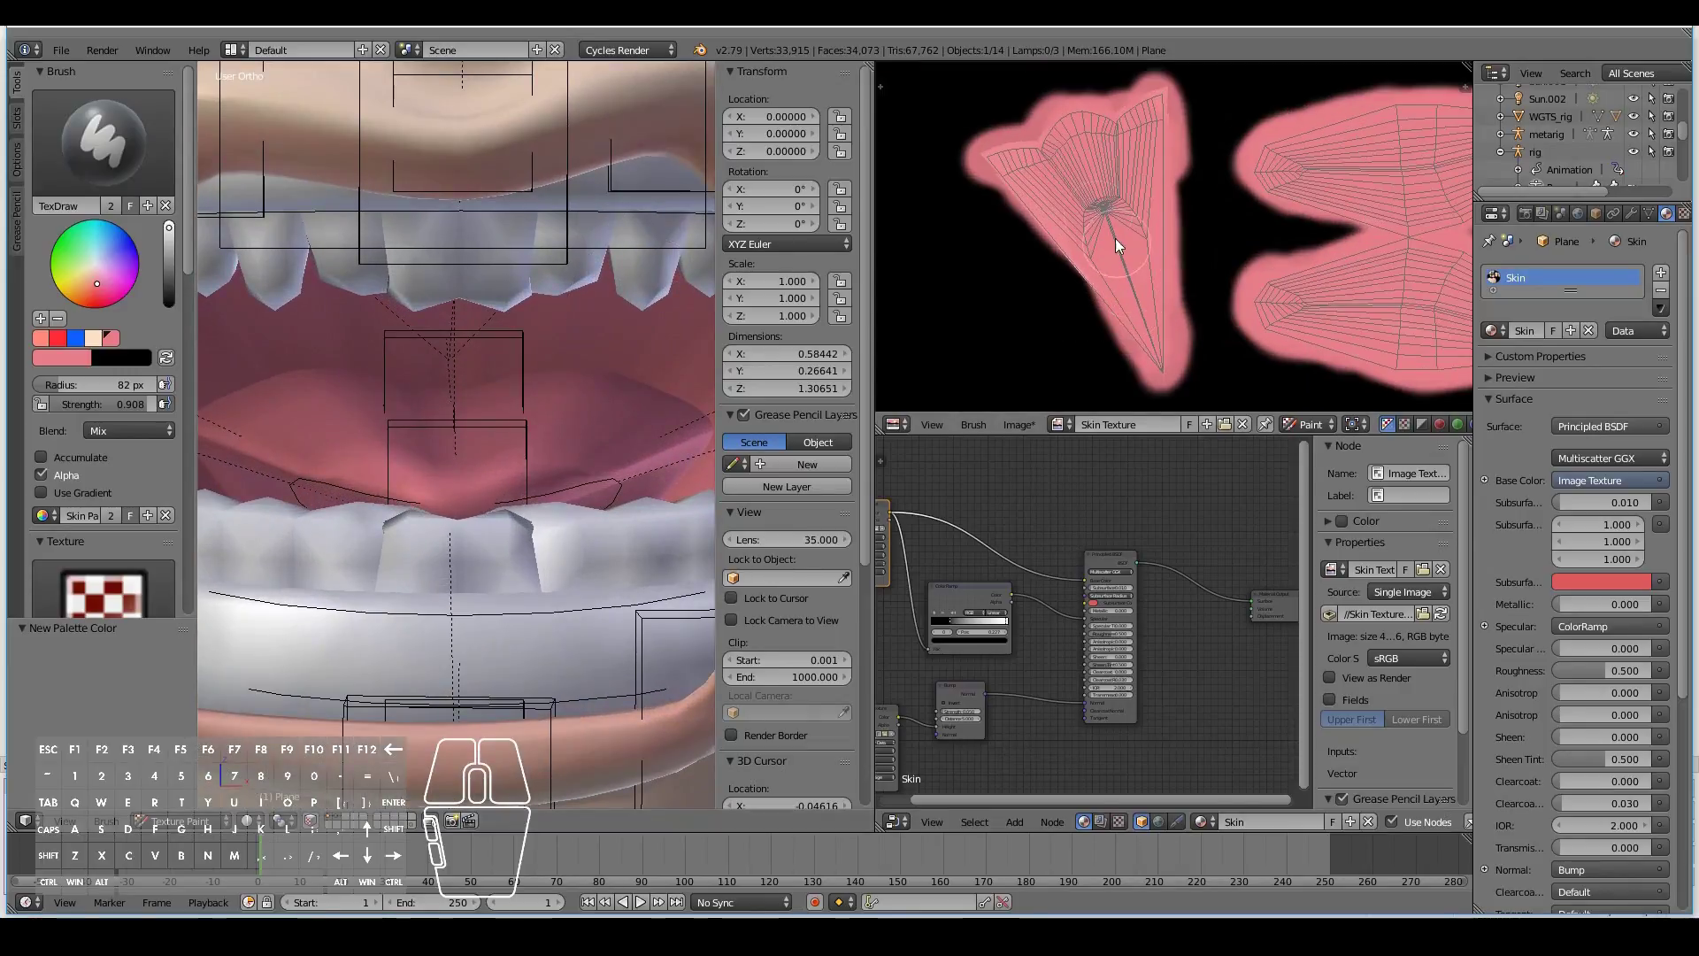
scroll(1115, 237, up, 3)
mouse_move(1059, 279)
mouse_down()
mouse_move(1082, 333)
mouse_move(990, 227)
mouse_up()
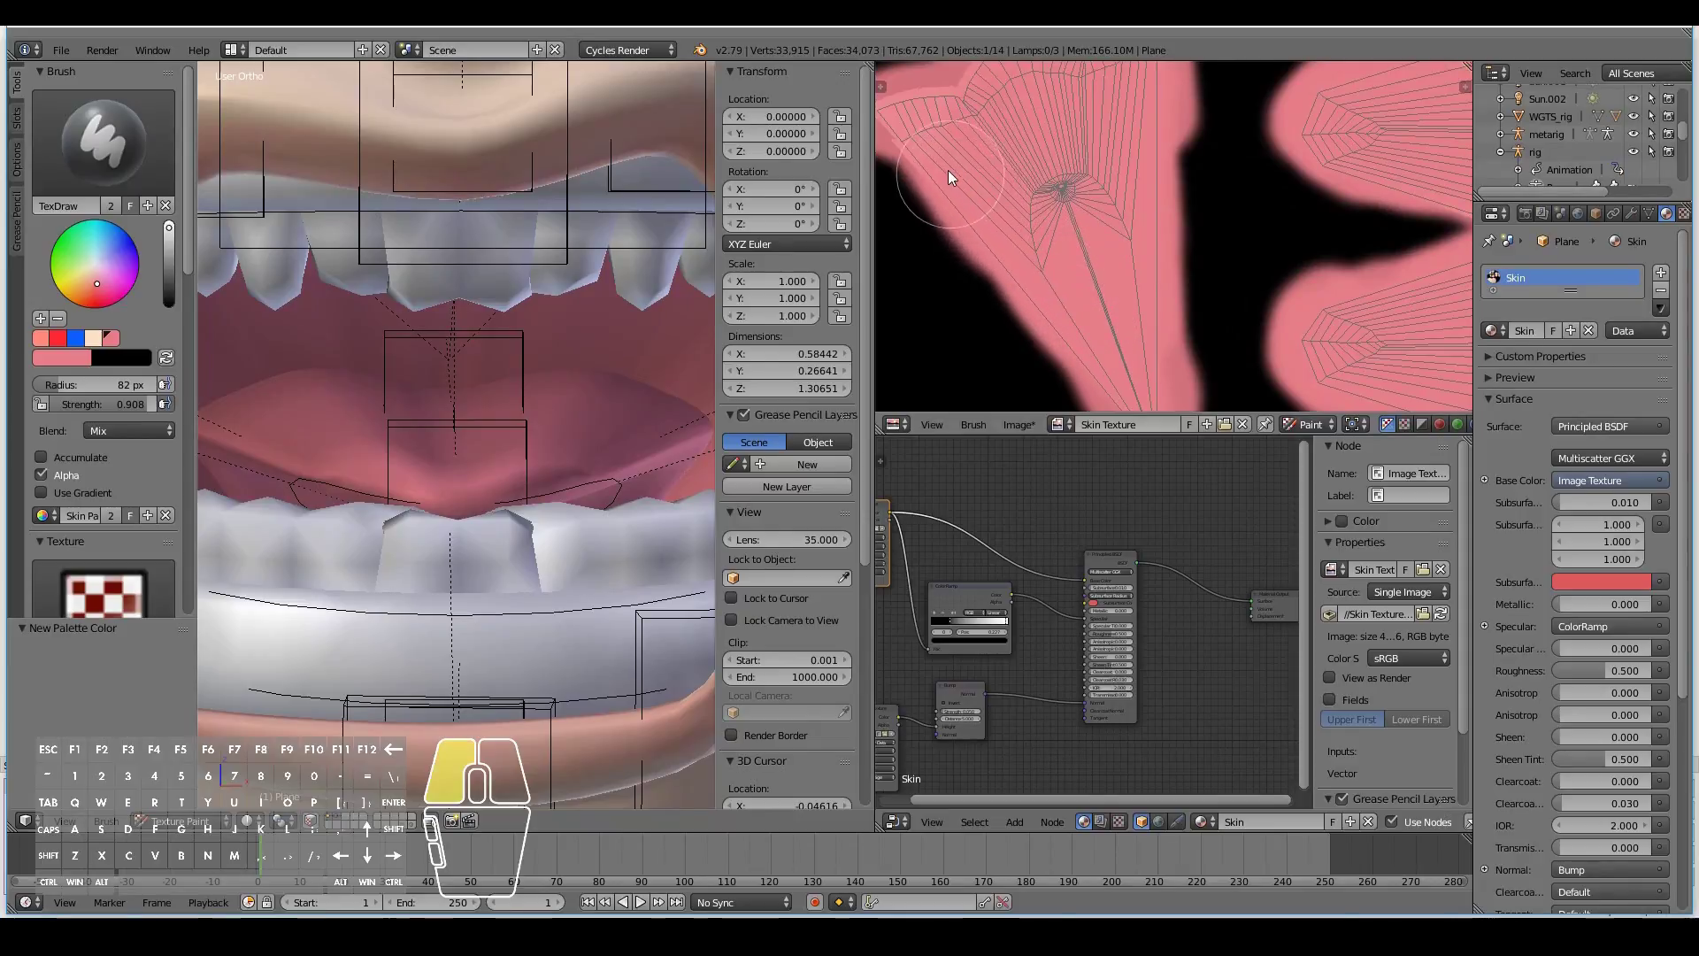
drag(952, 101, 973, 128)
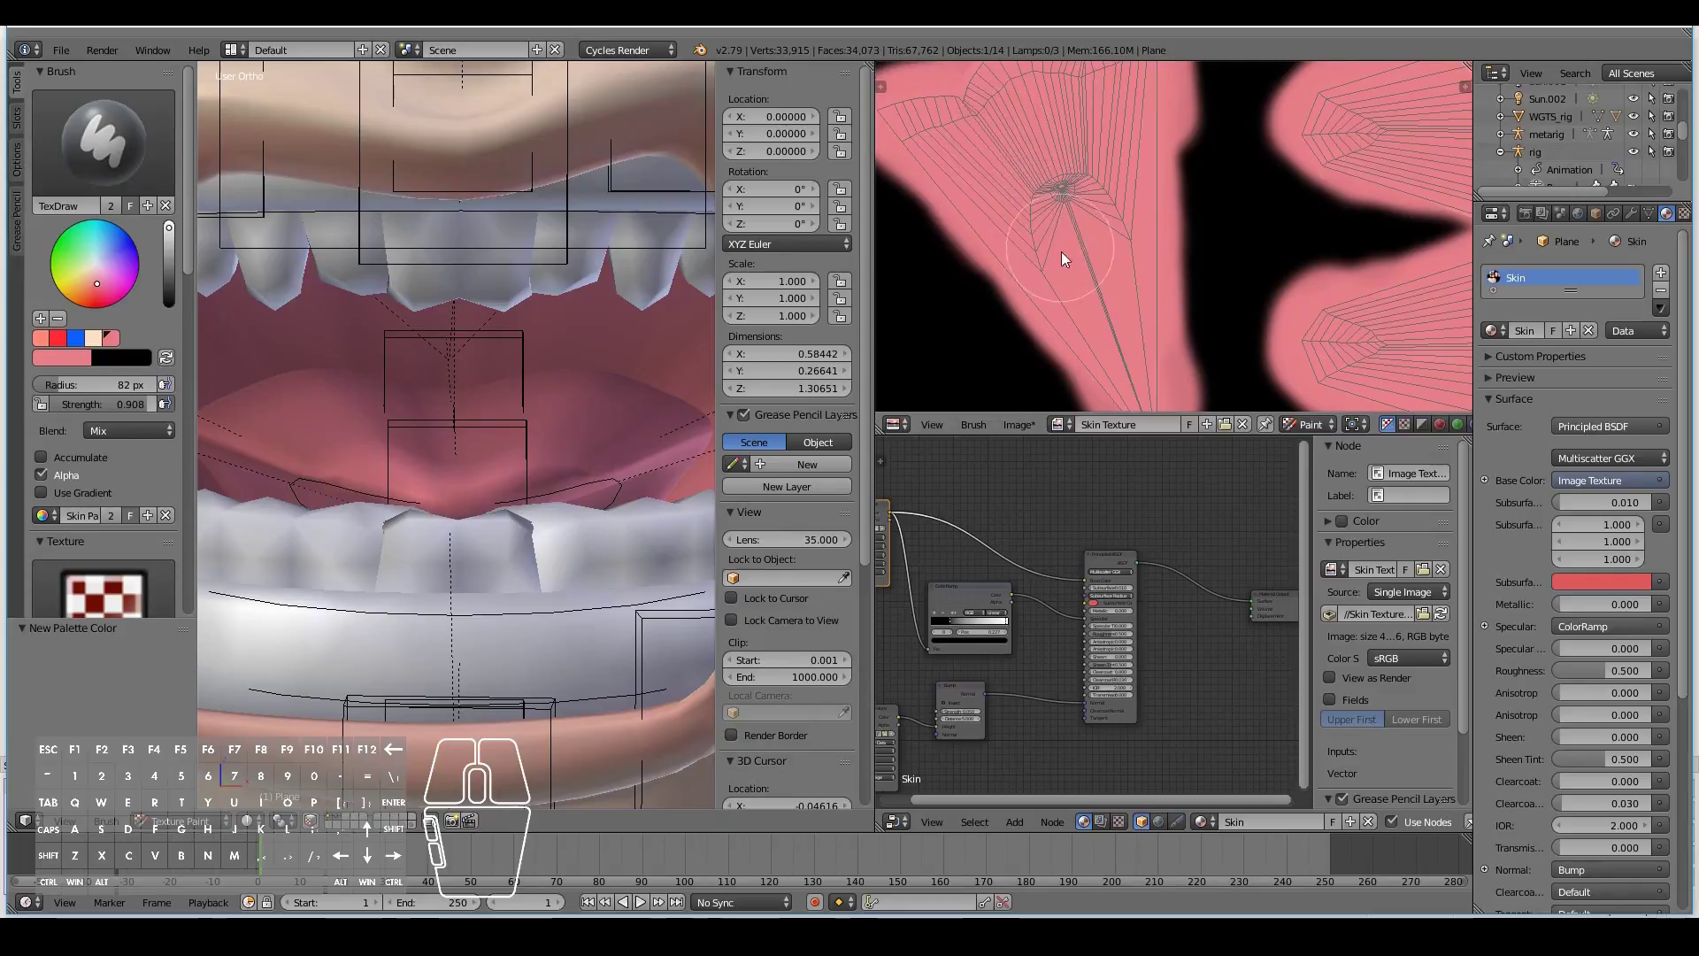
Step: Review the painted mouth on the face and its UV islands, and save the Skin Texture image
scroll(441, 354, down, 5)
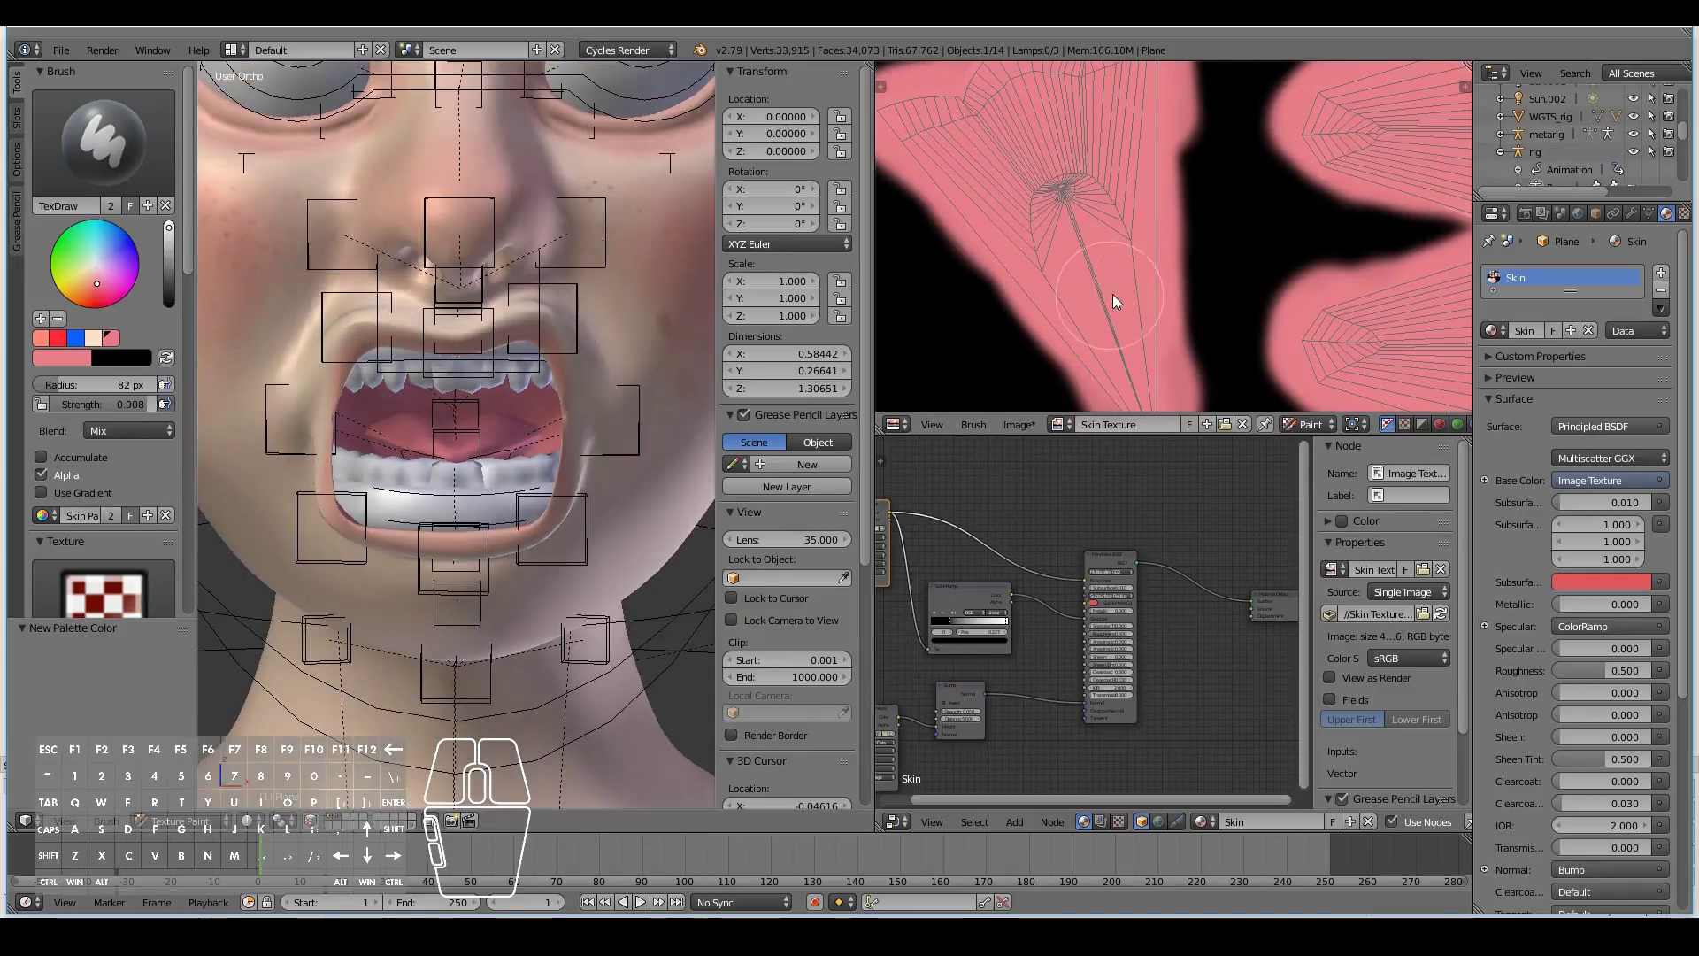
scroll(1154, 279, down, 2)
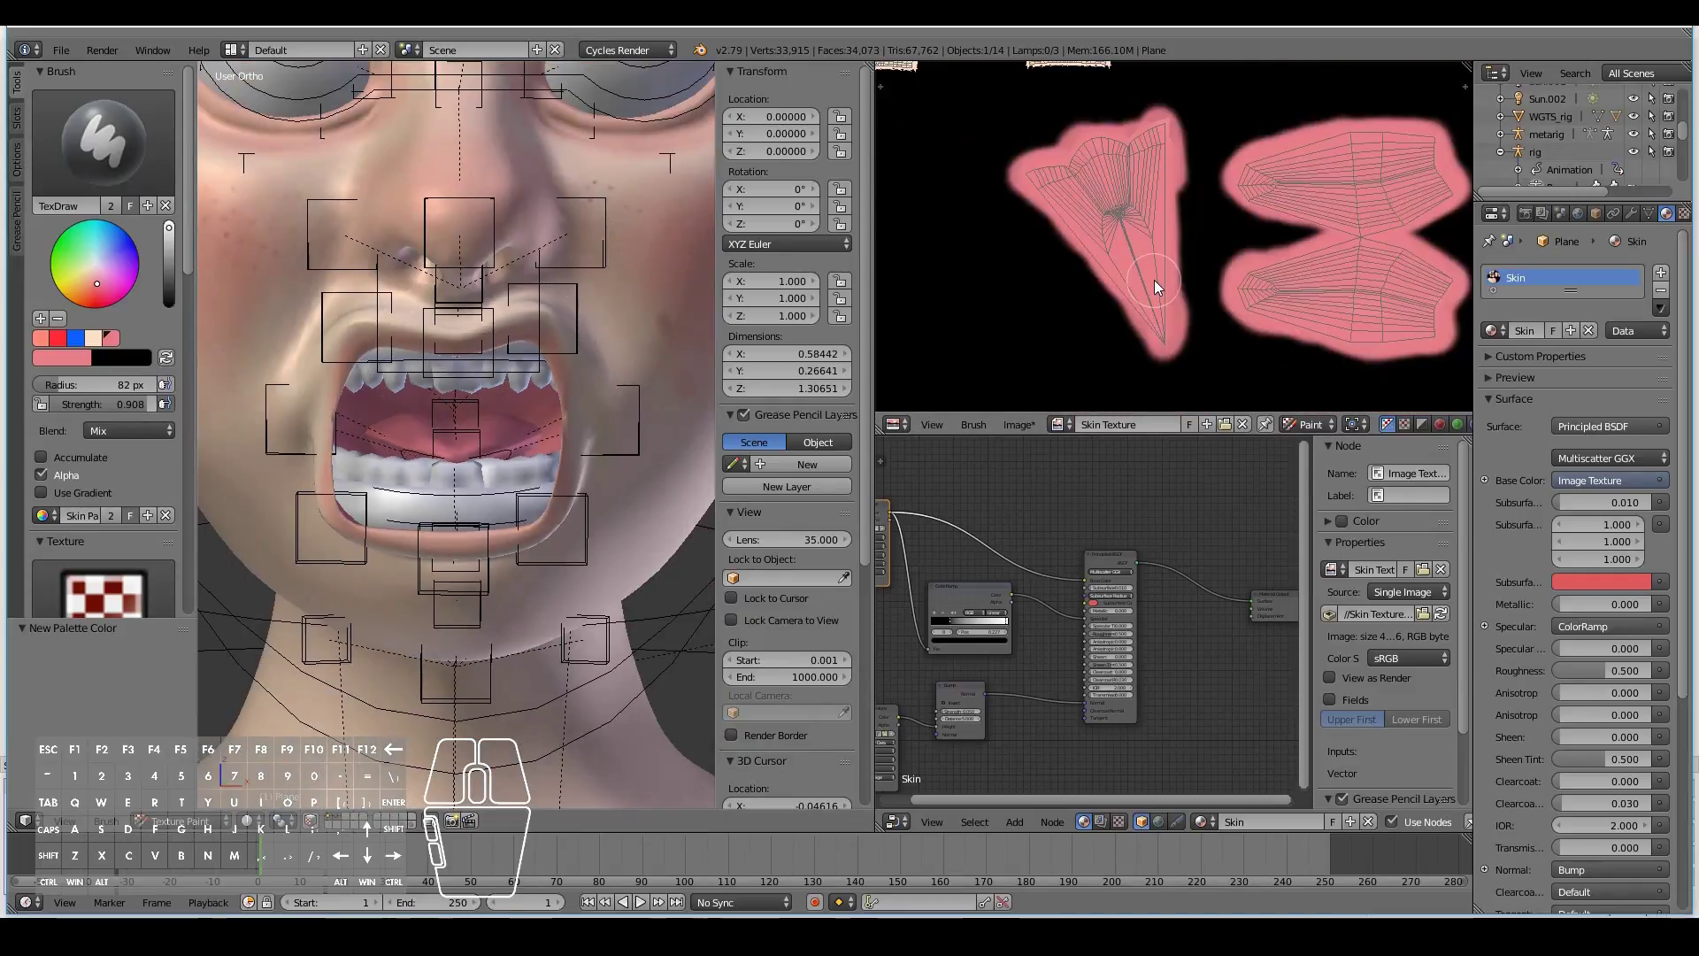
scroll(1154, 279, down, 3)
scroll(1140, 370, up, 4)
scroll(1140, 370, down, 5)
scroll(410, 775, up, 3)
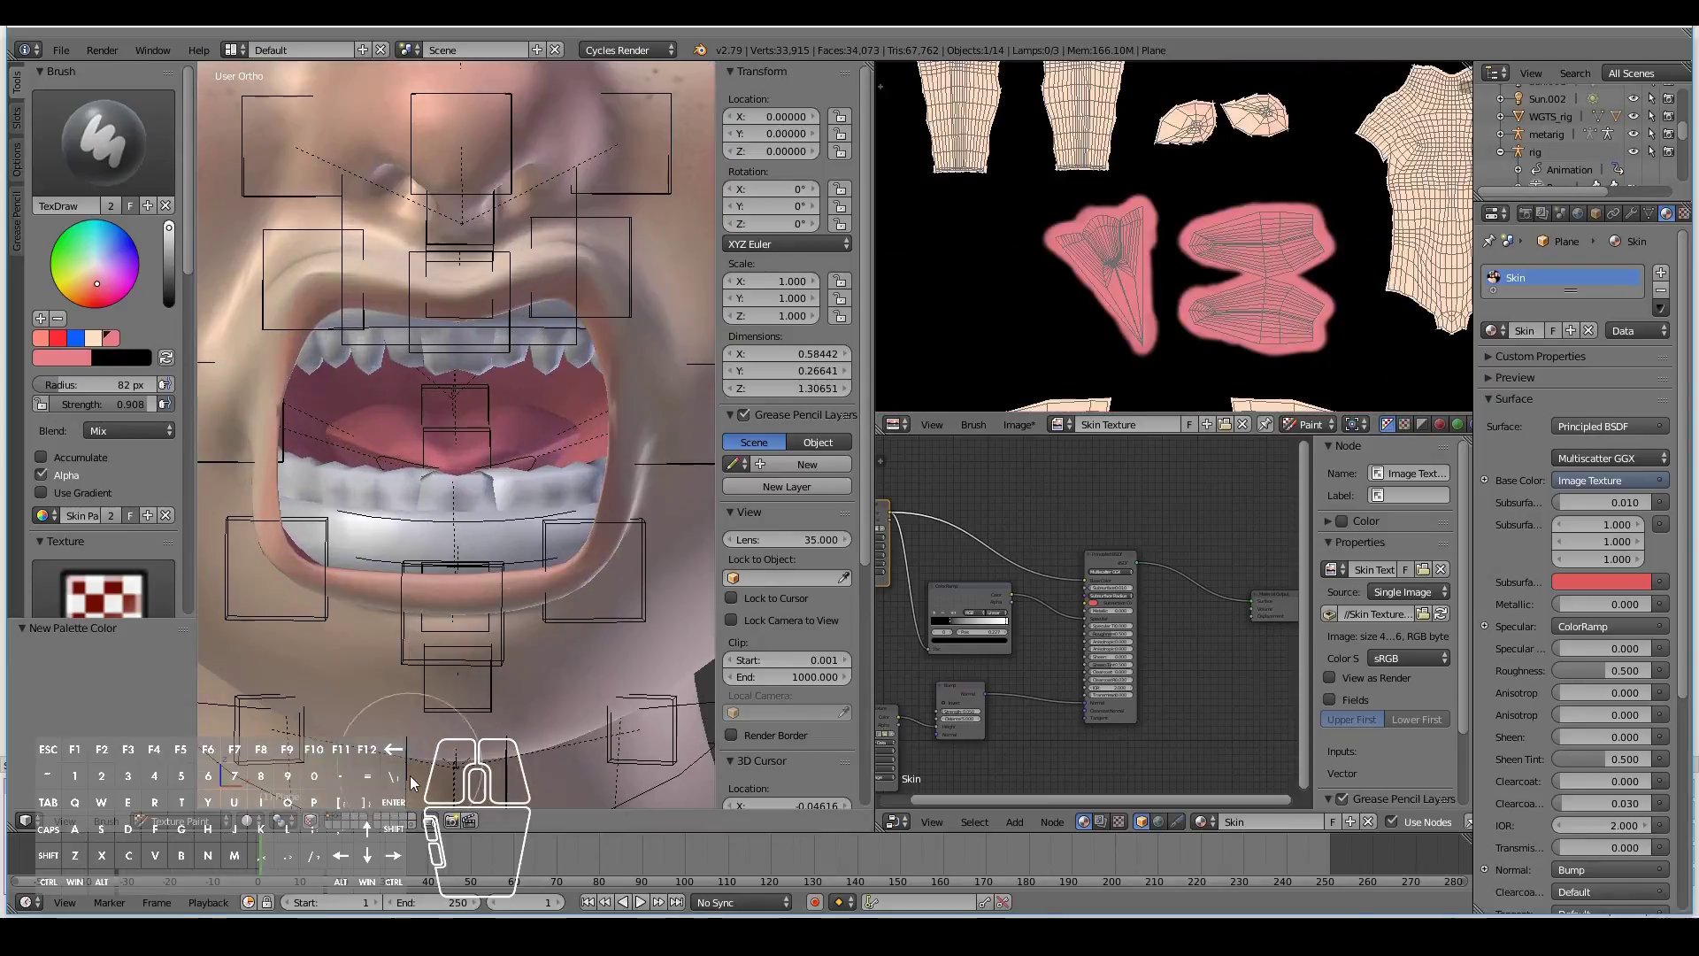
scroll(531, 495, up, 2)
scroll(548, 591, down, 2)
click(1014, 425)
click(1034, 300)
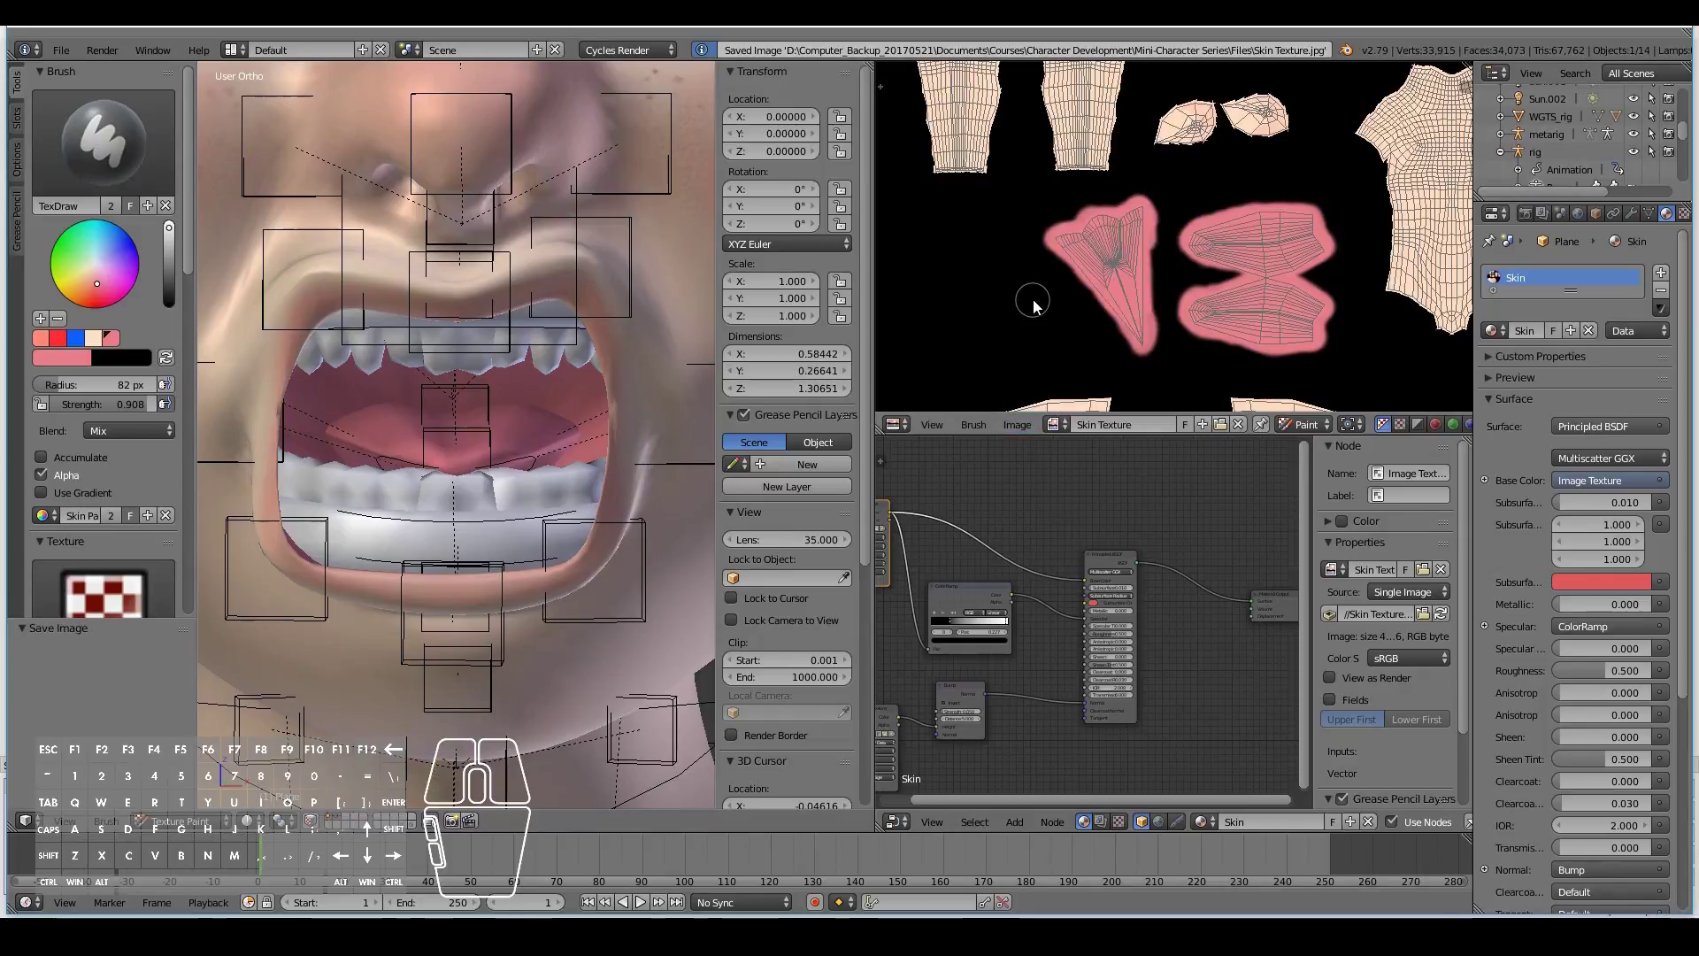
Step: Load Skin Texture.png into the skin material's Image Texture node
ctrl+scroll(1090, 616, left, 5)
scroll(1075, 551, up, 2)
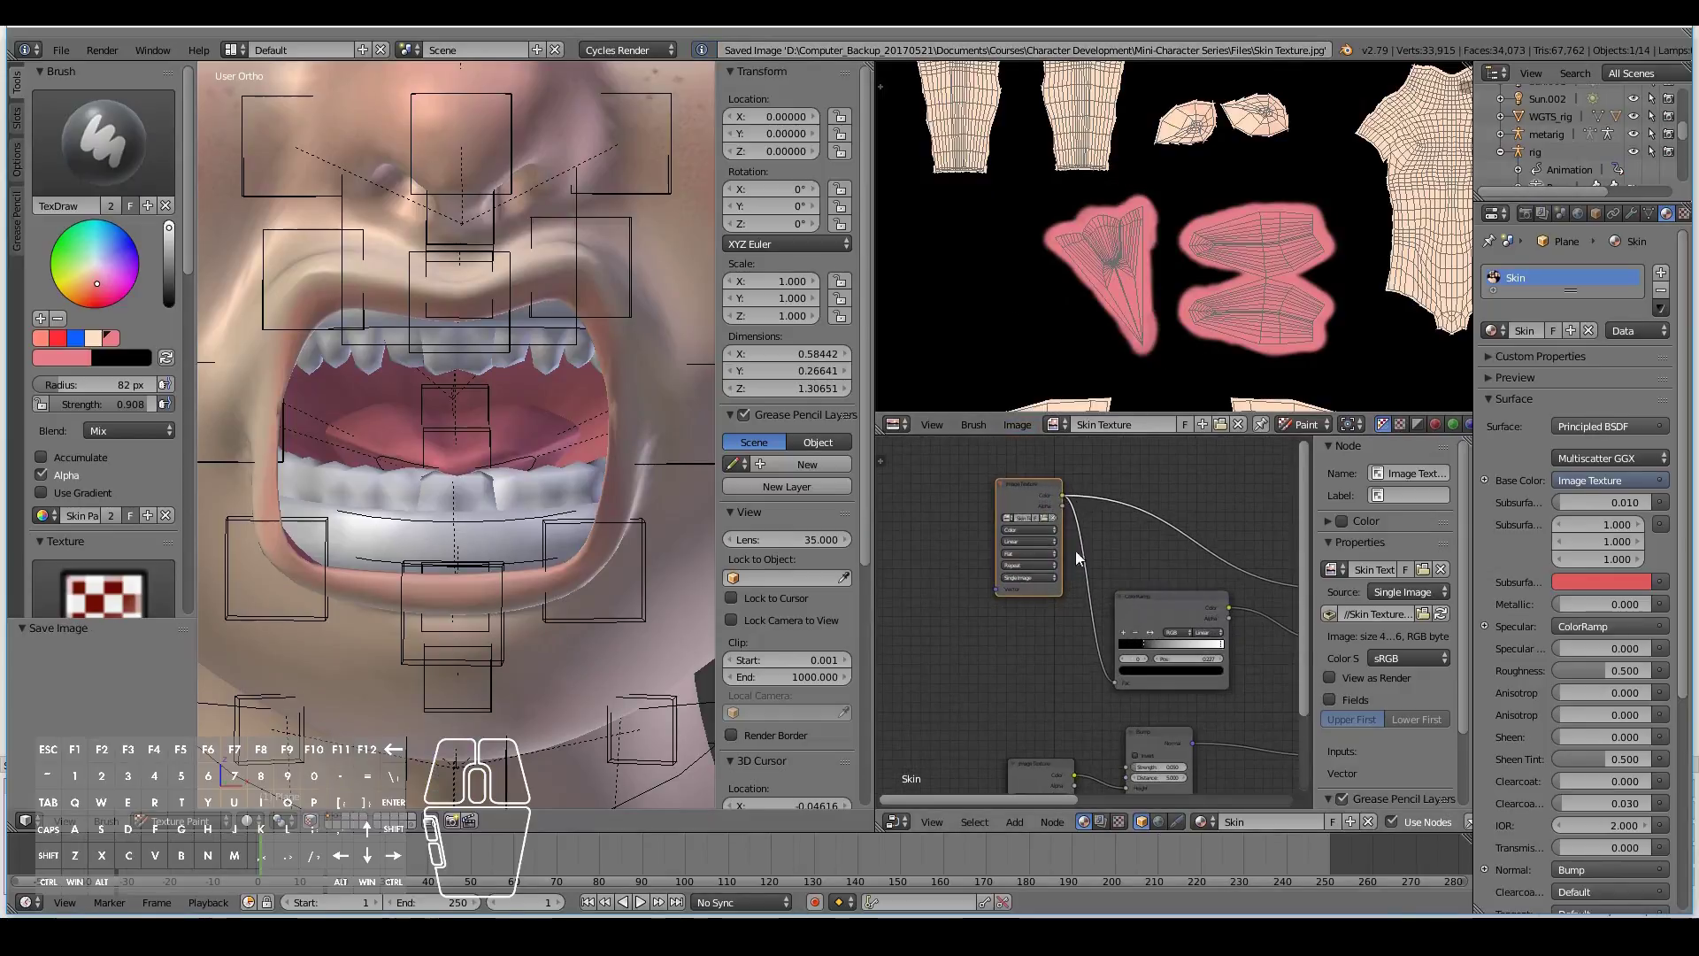
click(1047, 519)
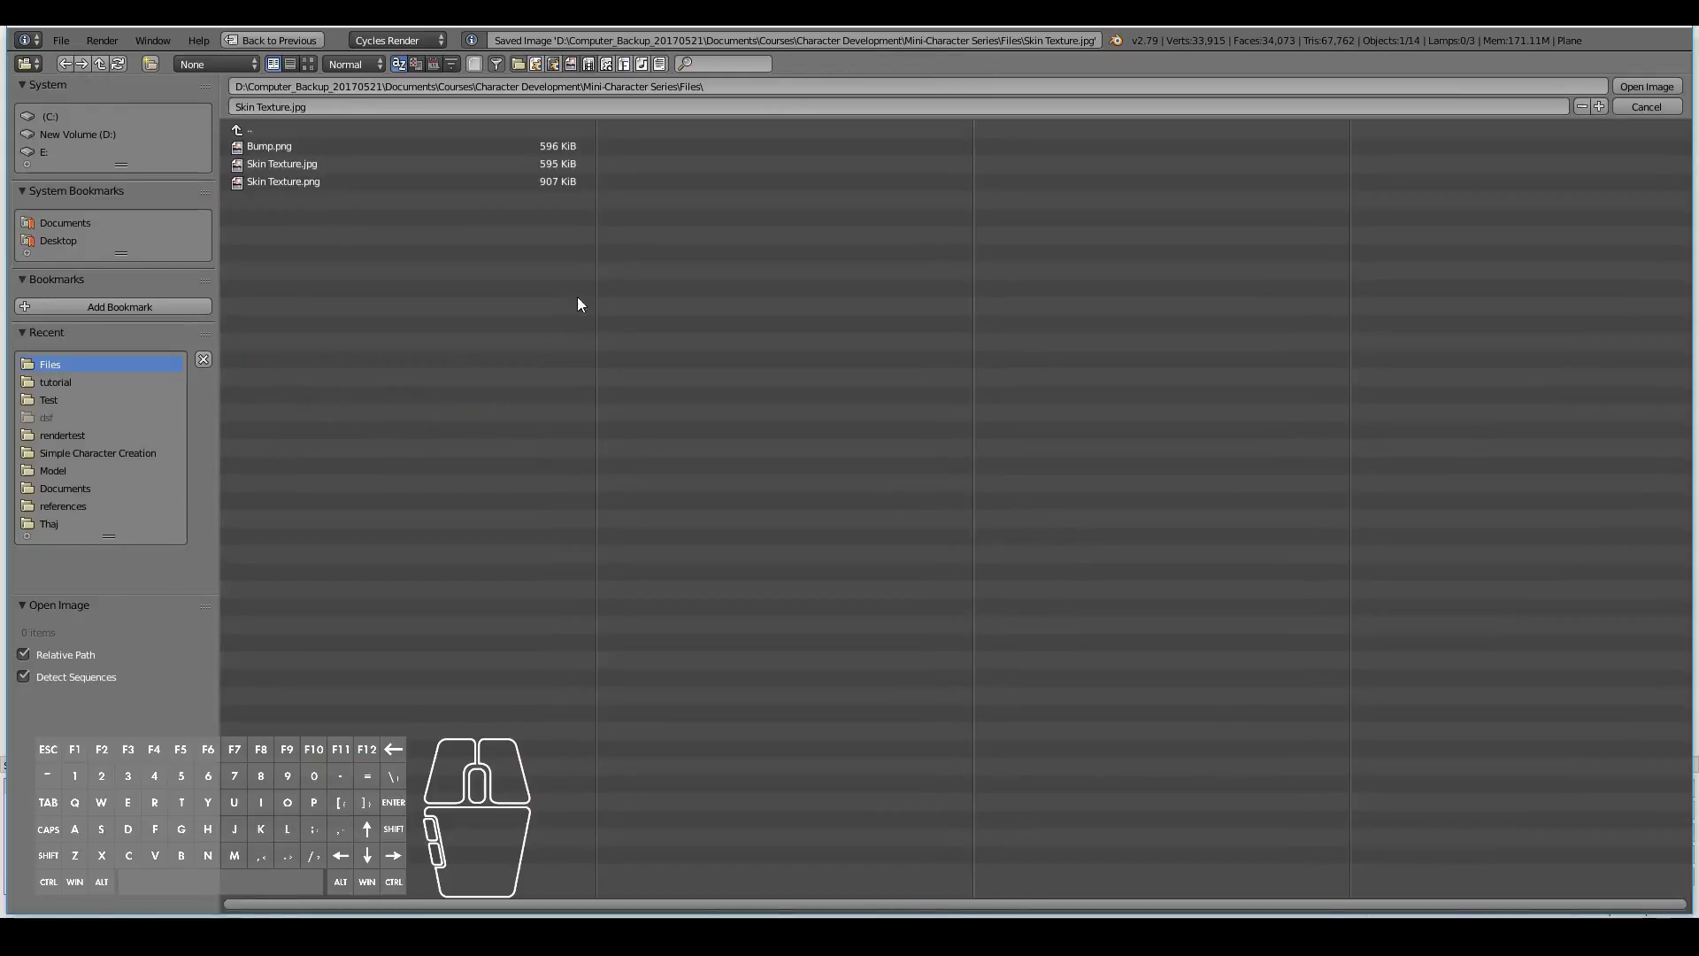
double_click(315, 181)
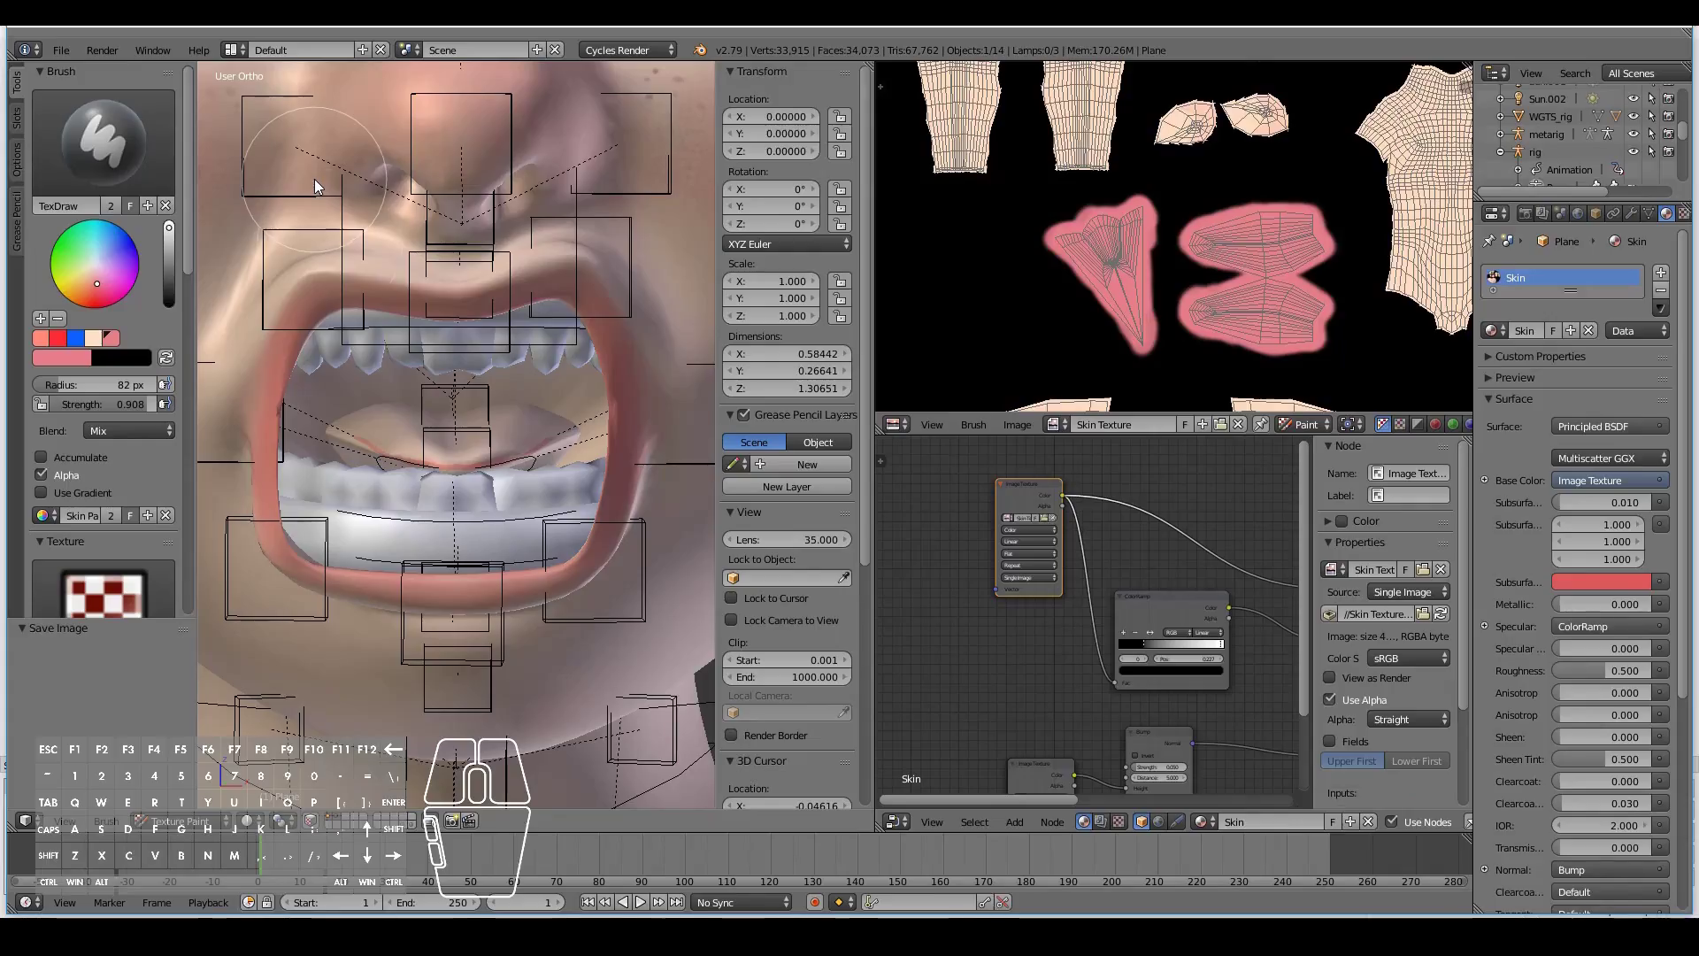
Step: Save the painted image over Skin Texture.jpg and load that file into the skin material's Image Texture node
click(1014, 426)
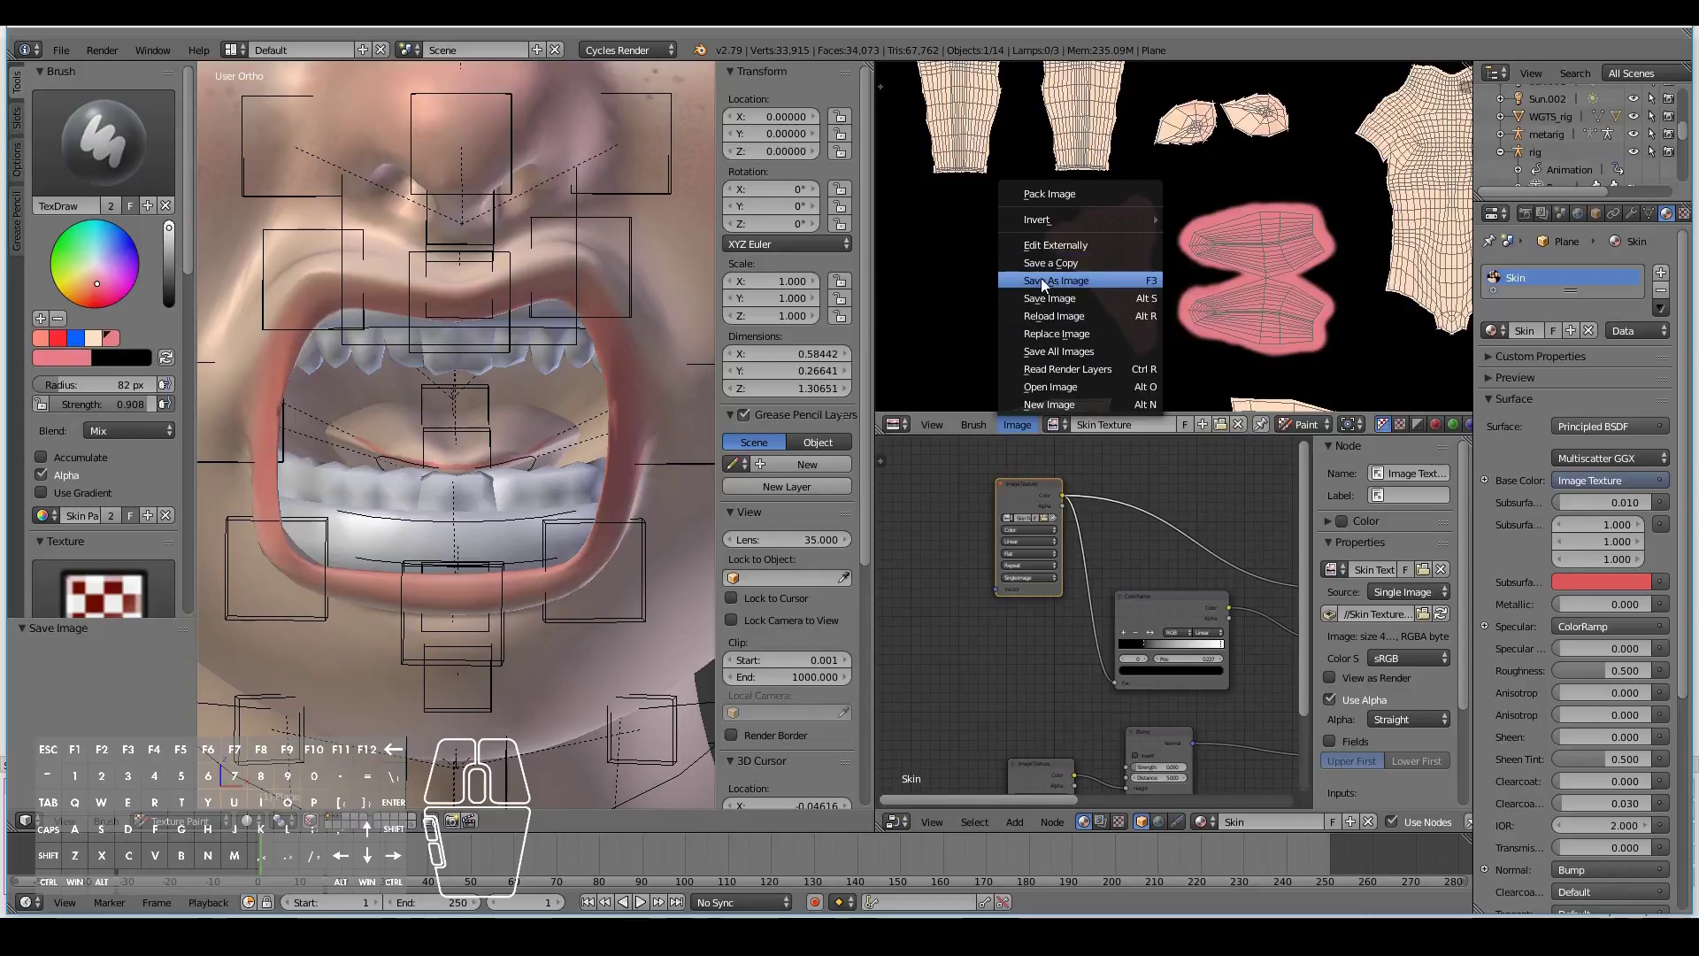
click(1043, 279)
click(304, 165)
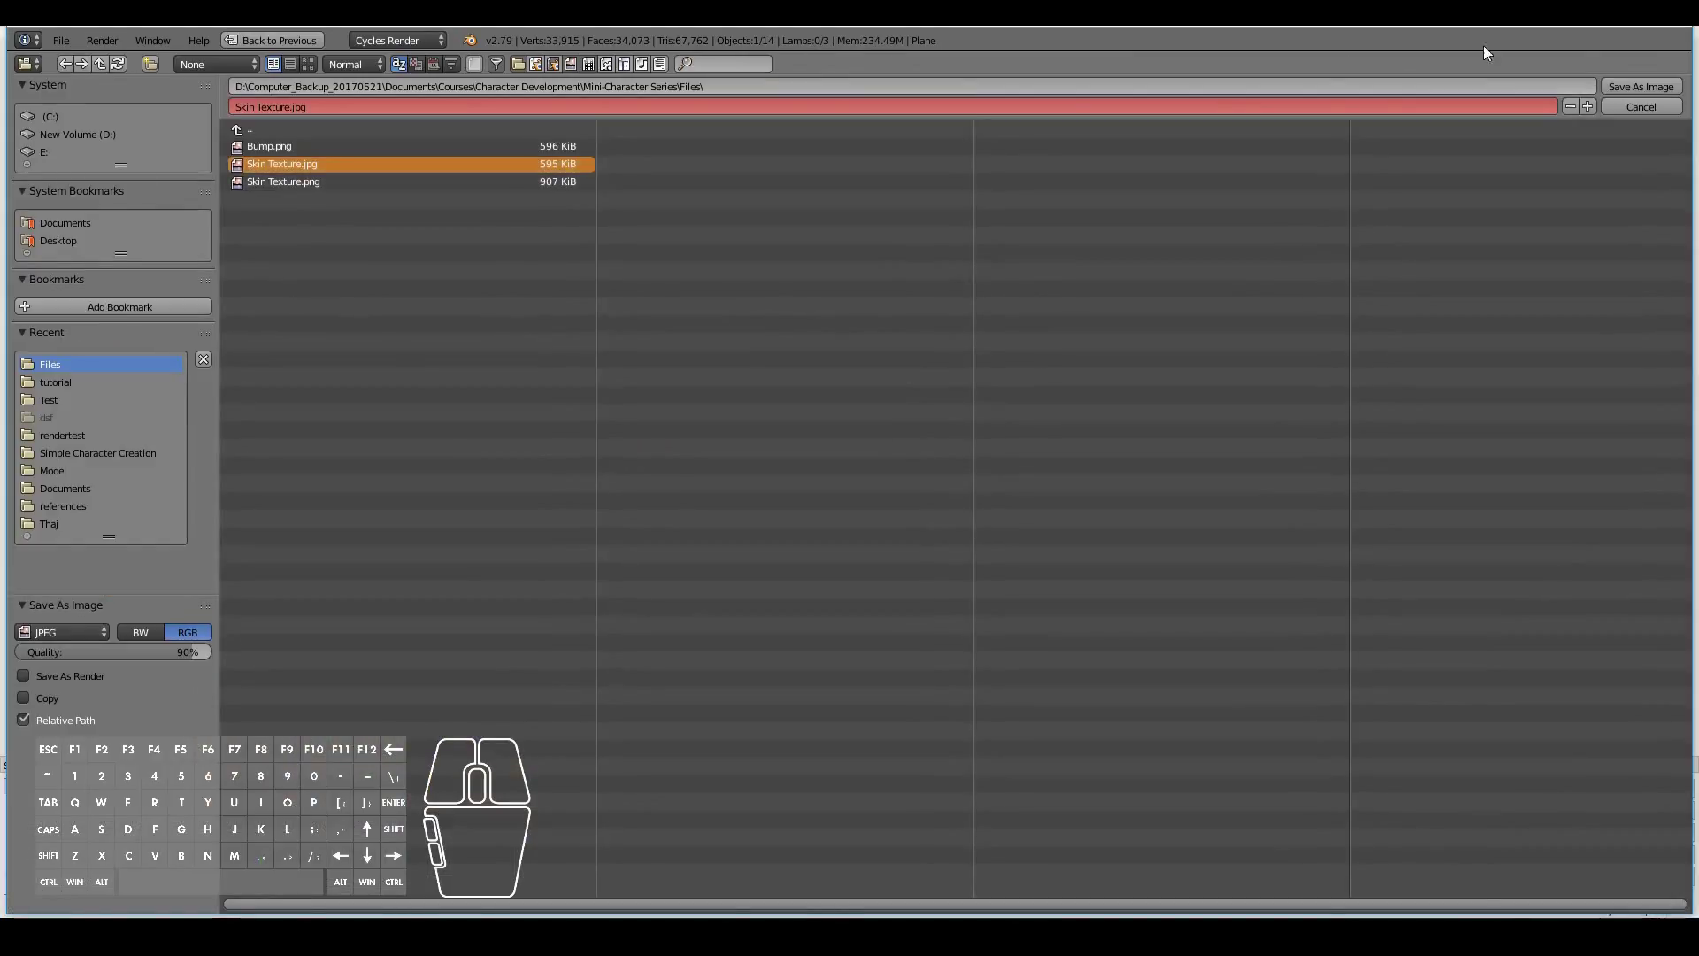
click(1641, 86)
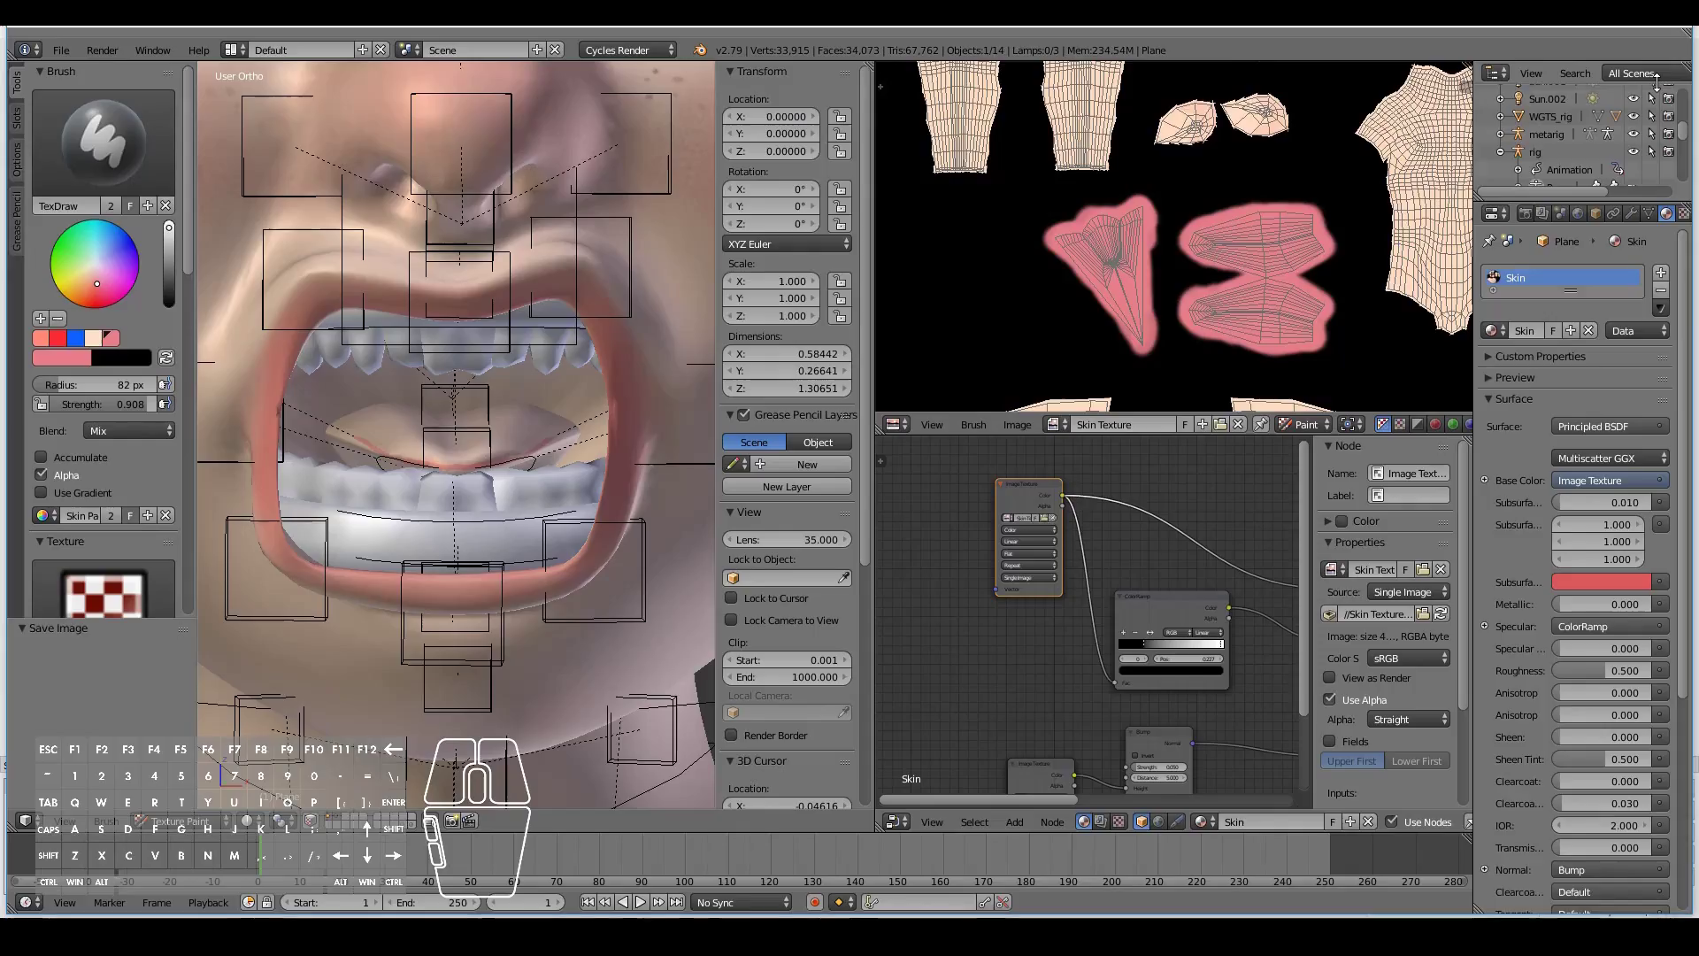
click(1038, 502)
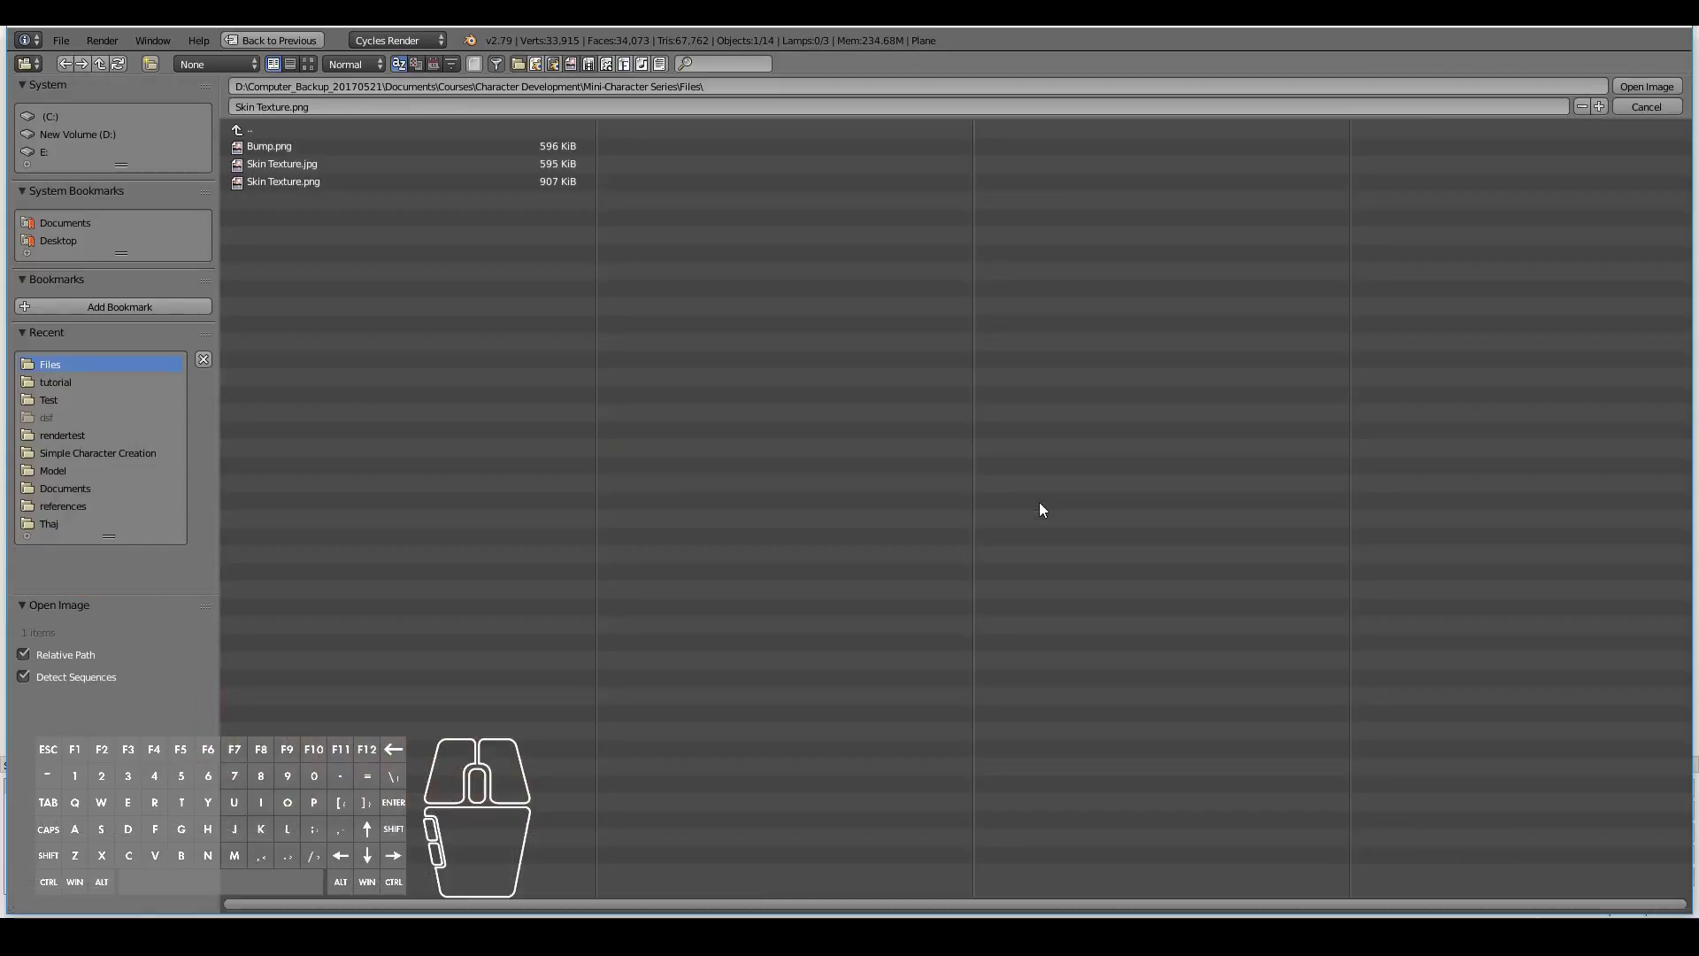
double_click(335, 166)
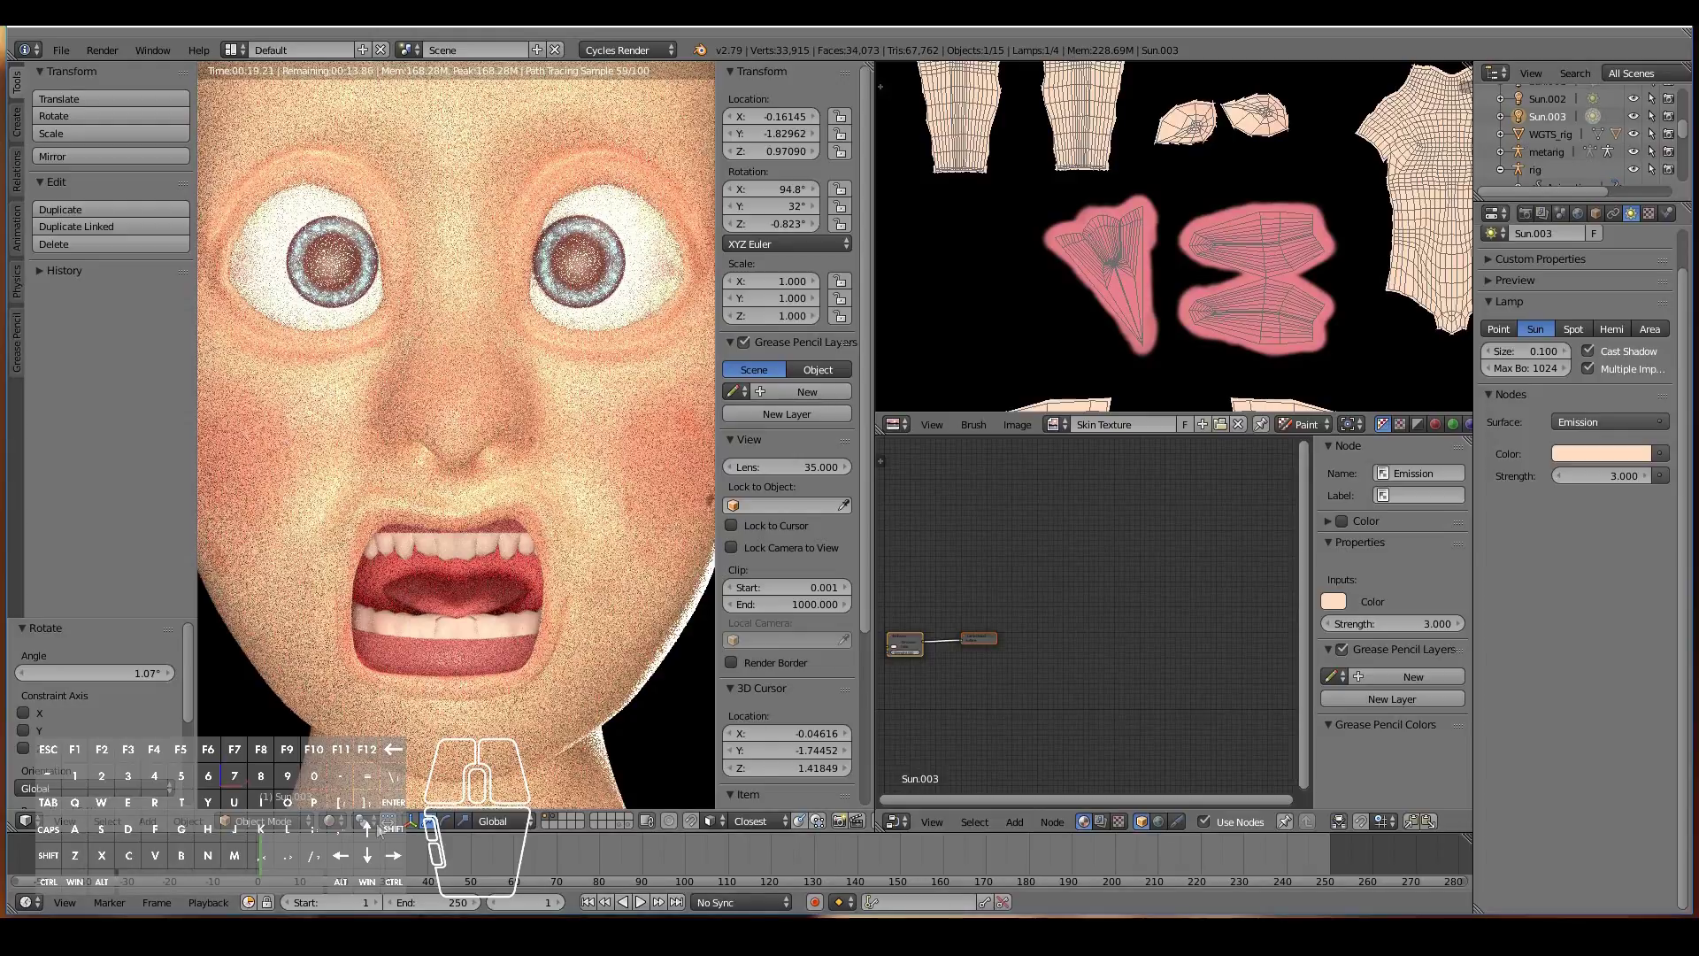
Step: Leave the rendered preview and add a second material slot to the skin mesh with a new material named inner_mouth
click(333, 823)
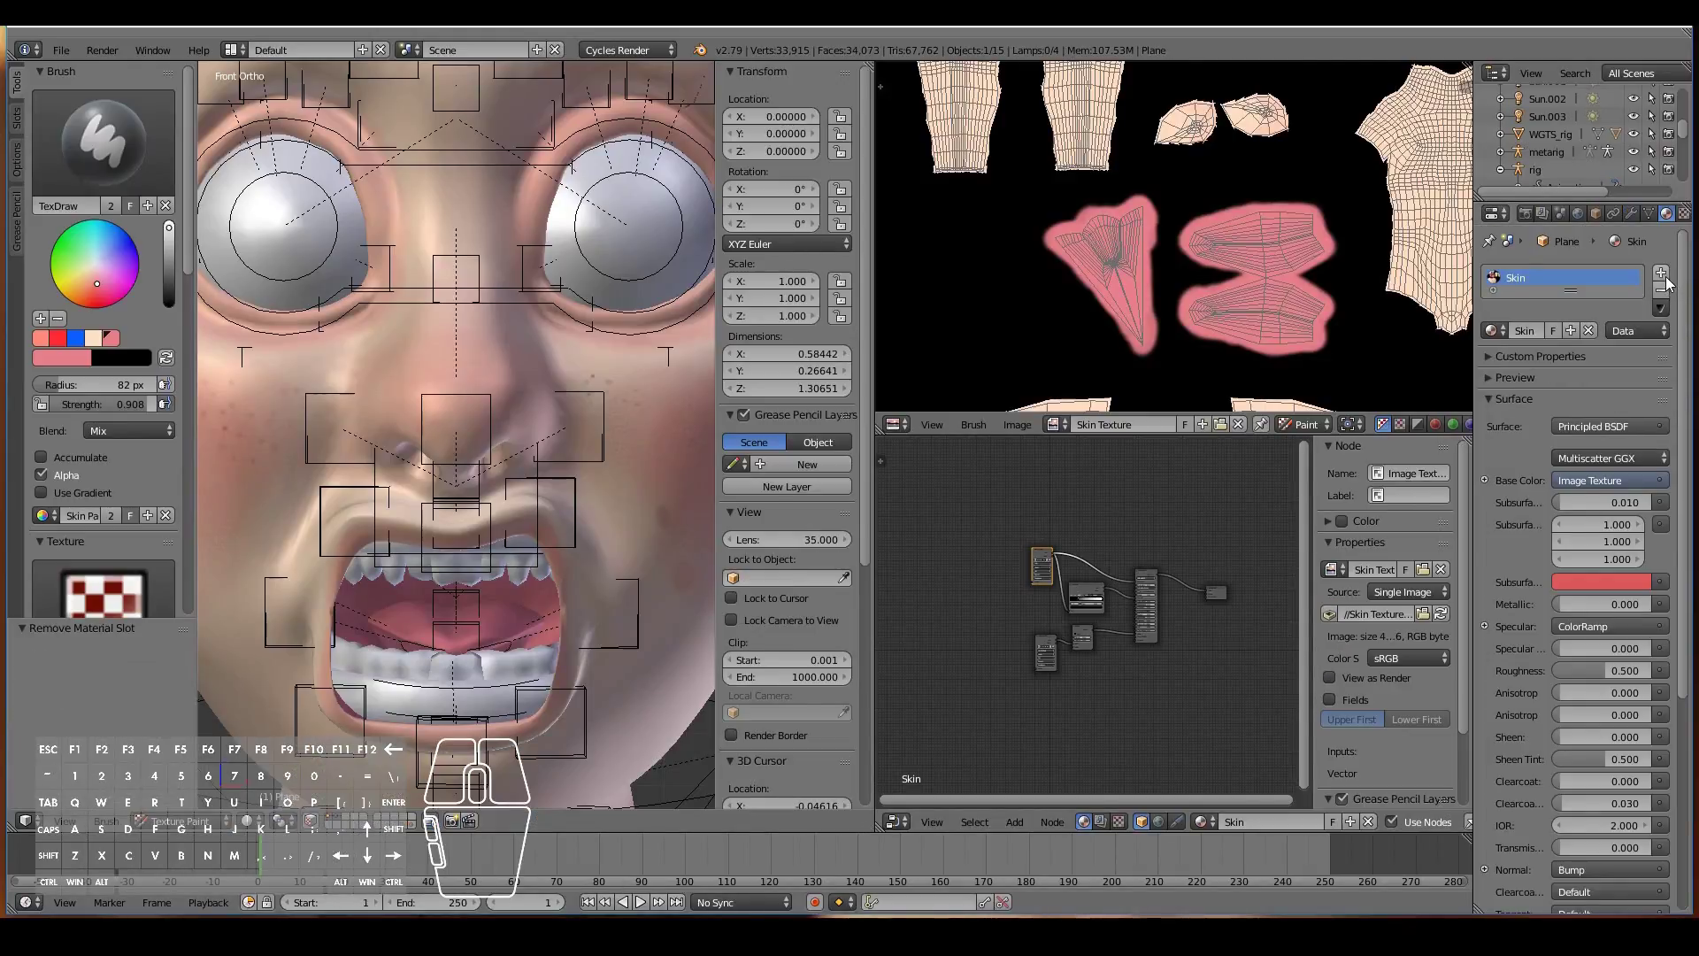
click(1663, 276)
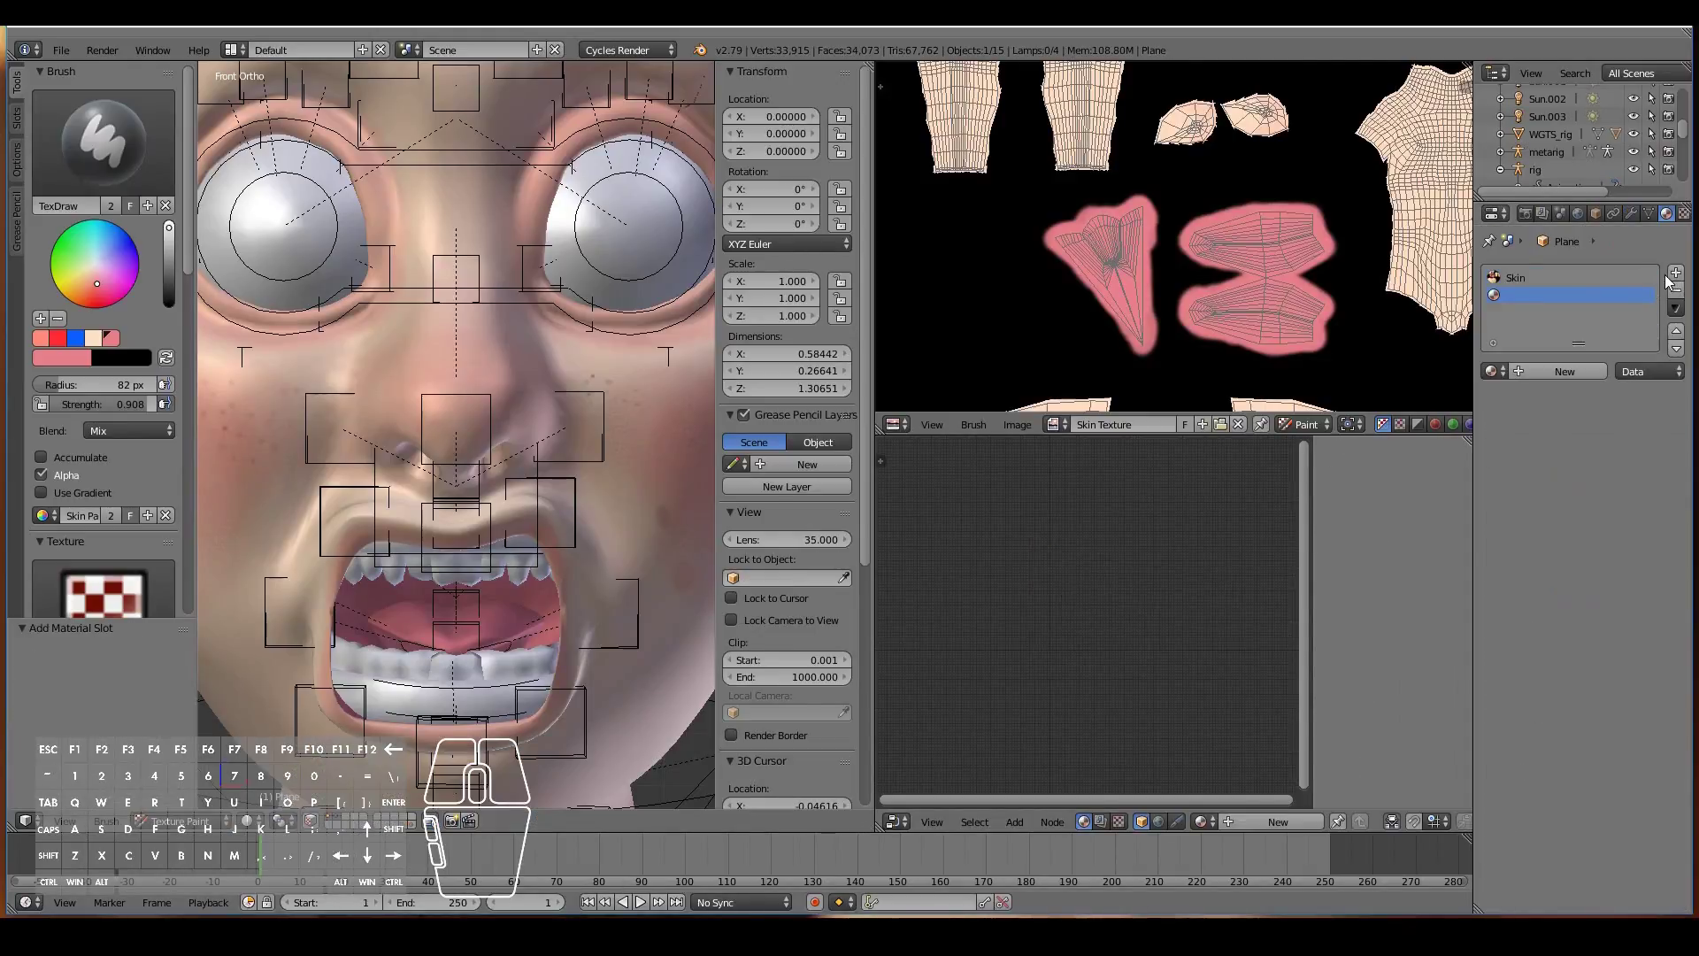
click(1531, 372)
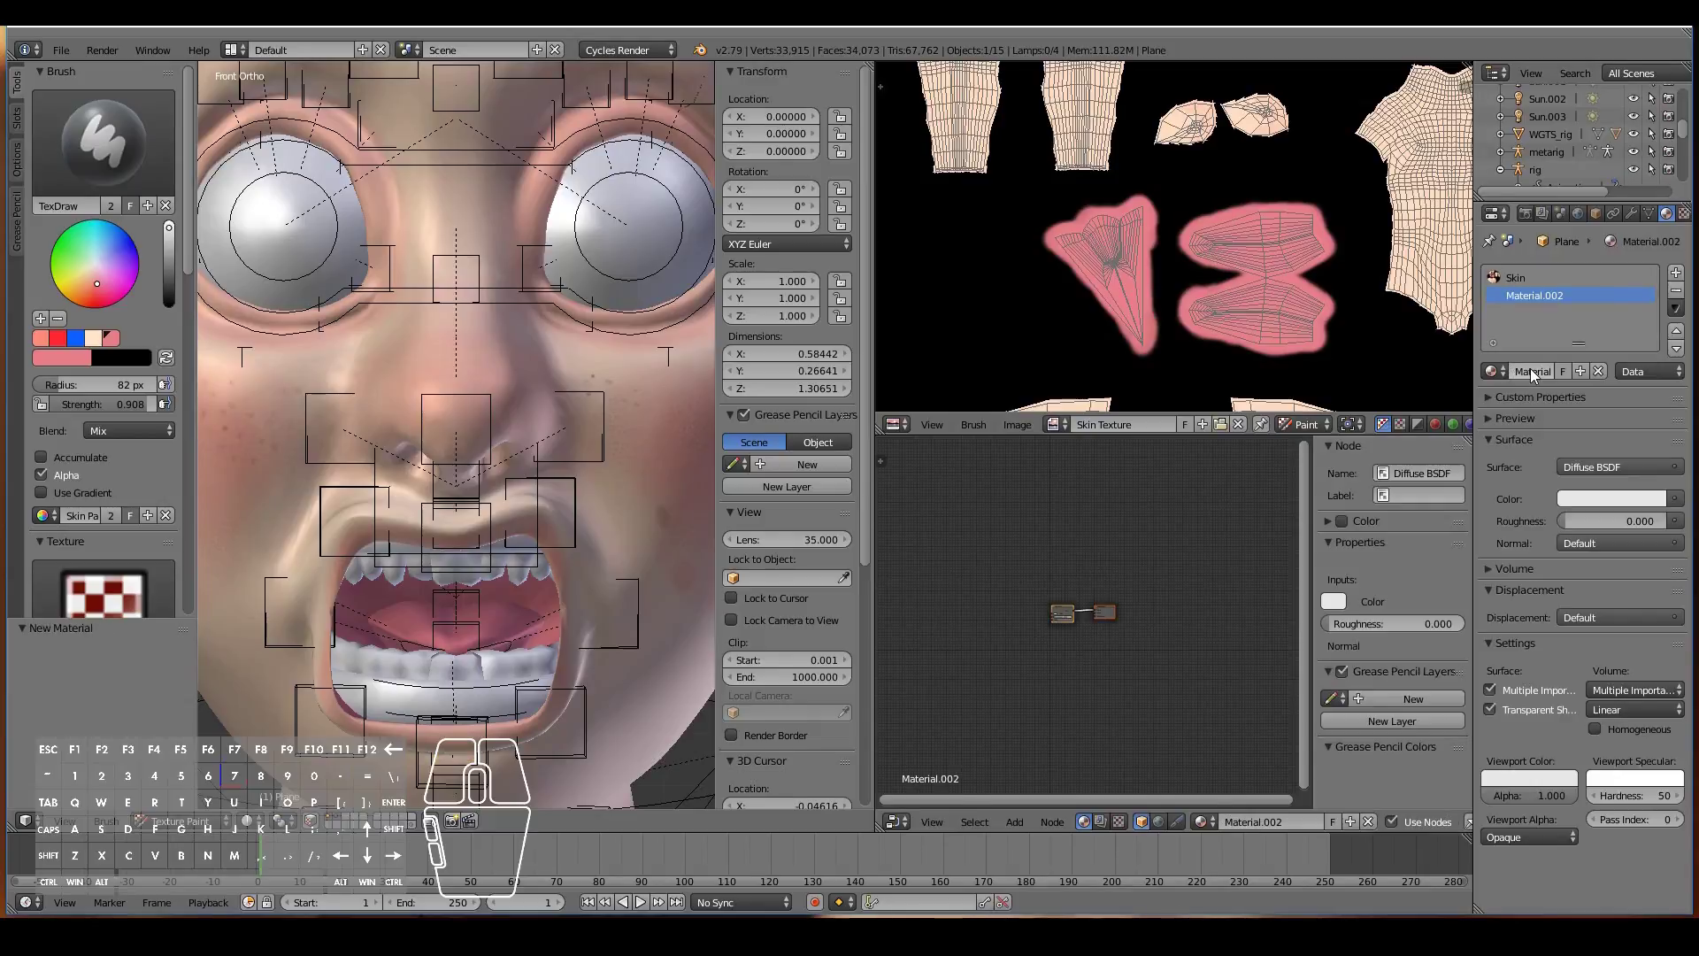
click(1533, 371)
text(inner_mouth)
key(Return)
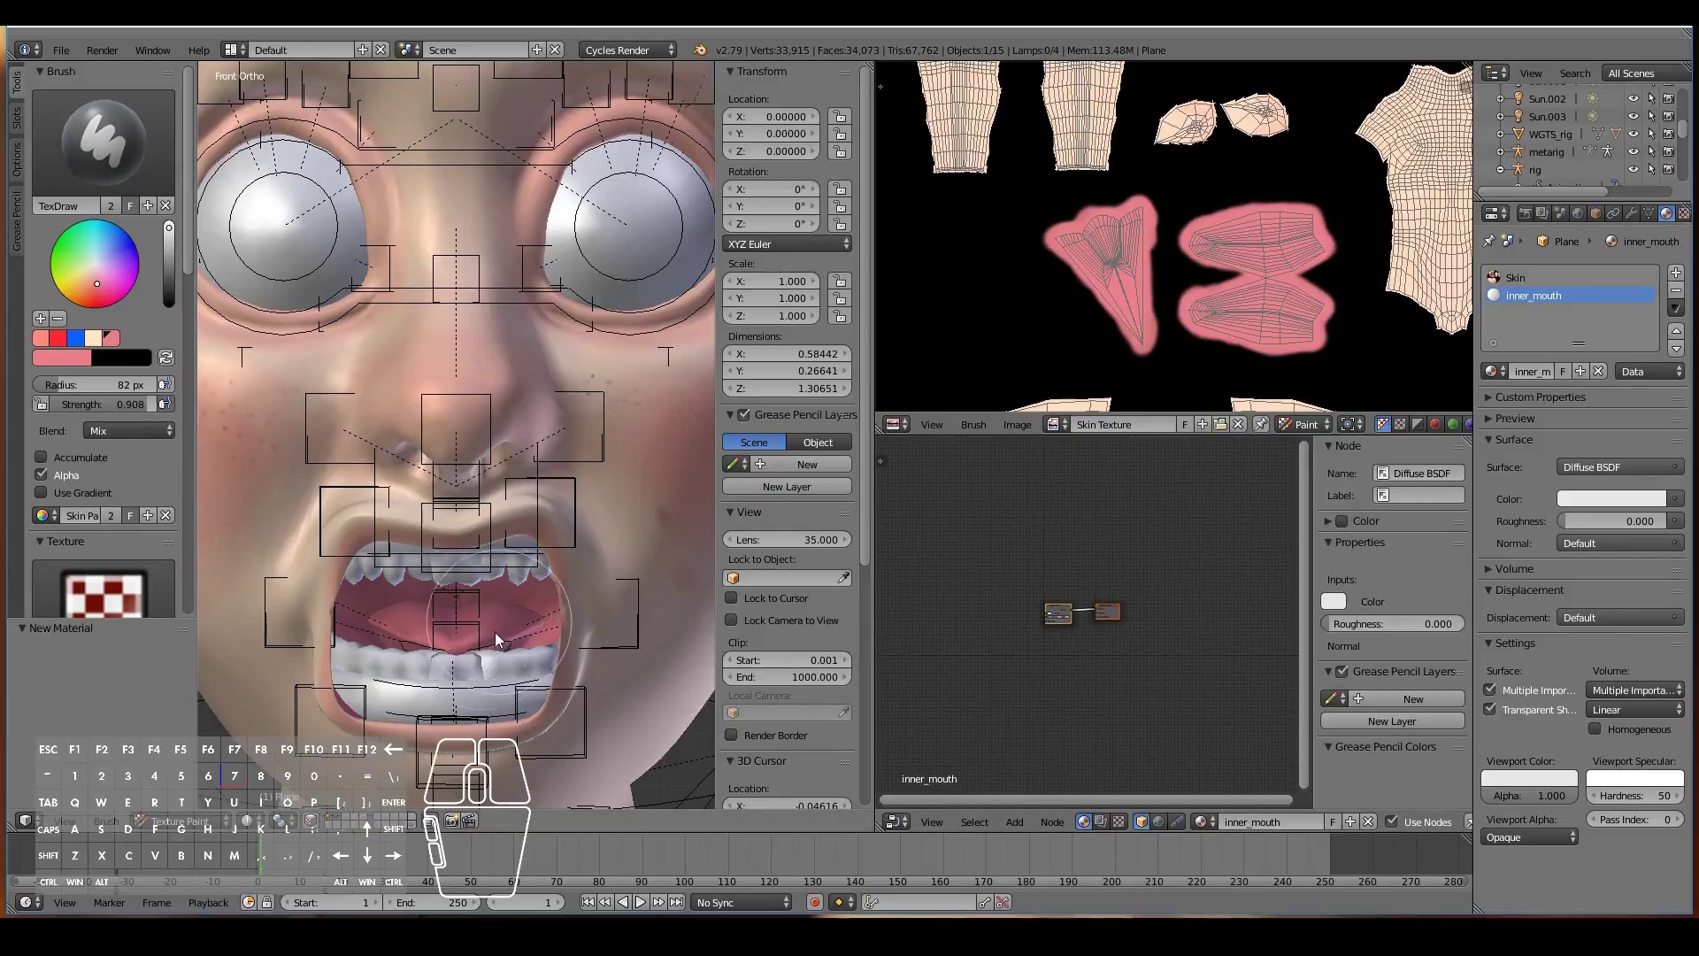
Step: Select the lower teeth object and copy the Principled BSDF node from its gums material
scroll(476, 637, up, 1)
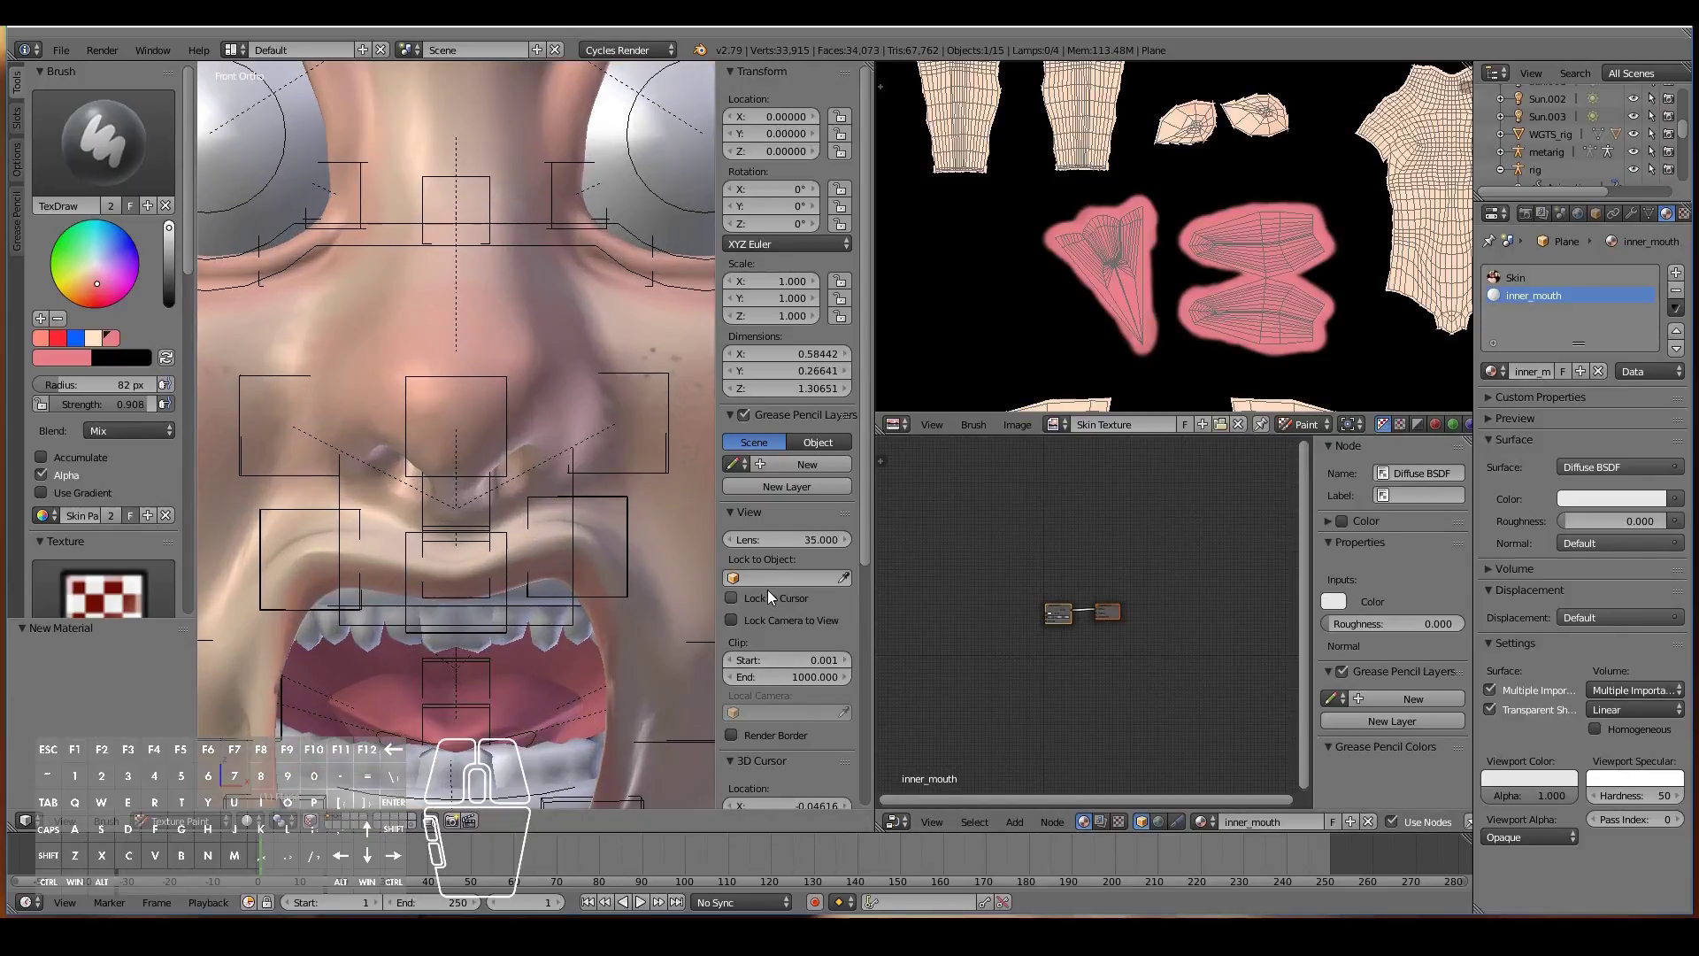
scroll(508, 672, down, 2)
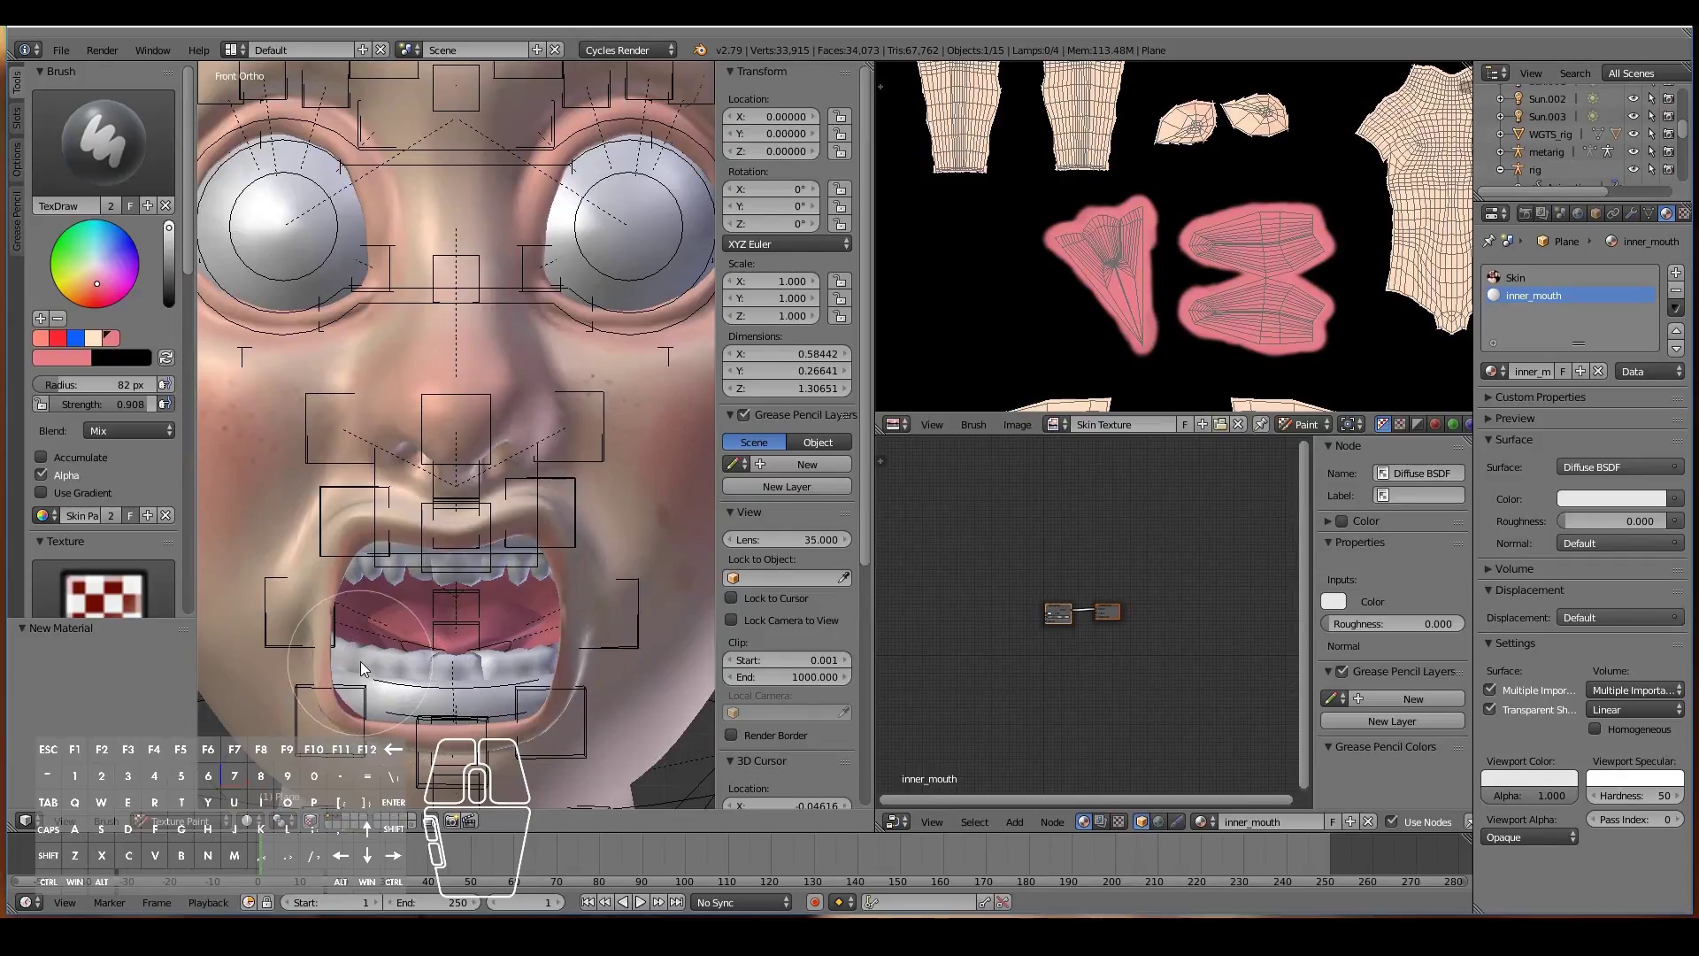
key(ctrl+z)
scroll(368, 657, up, 5)
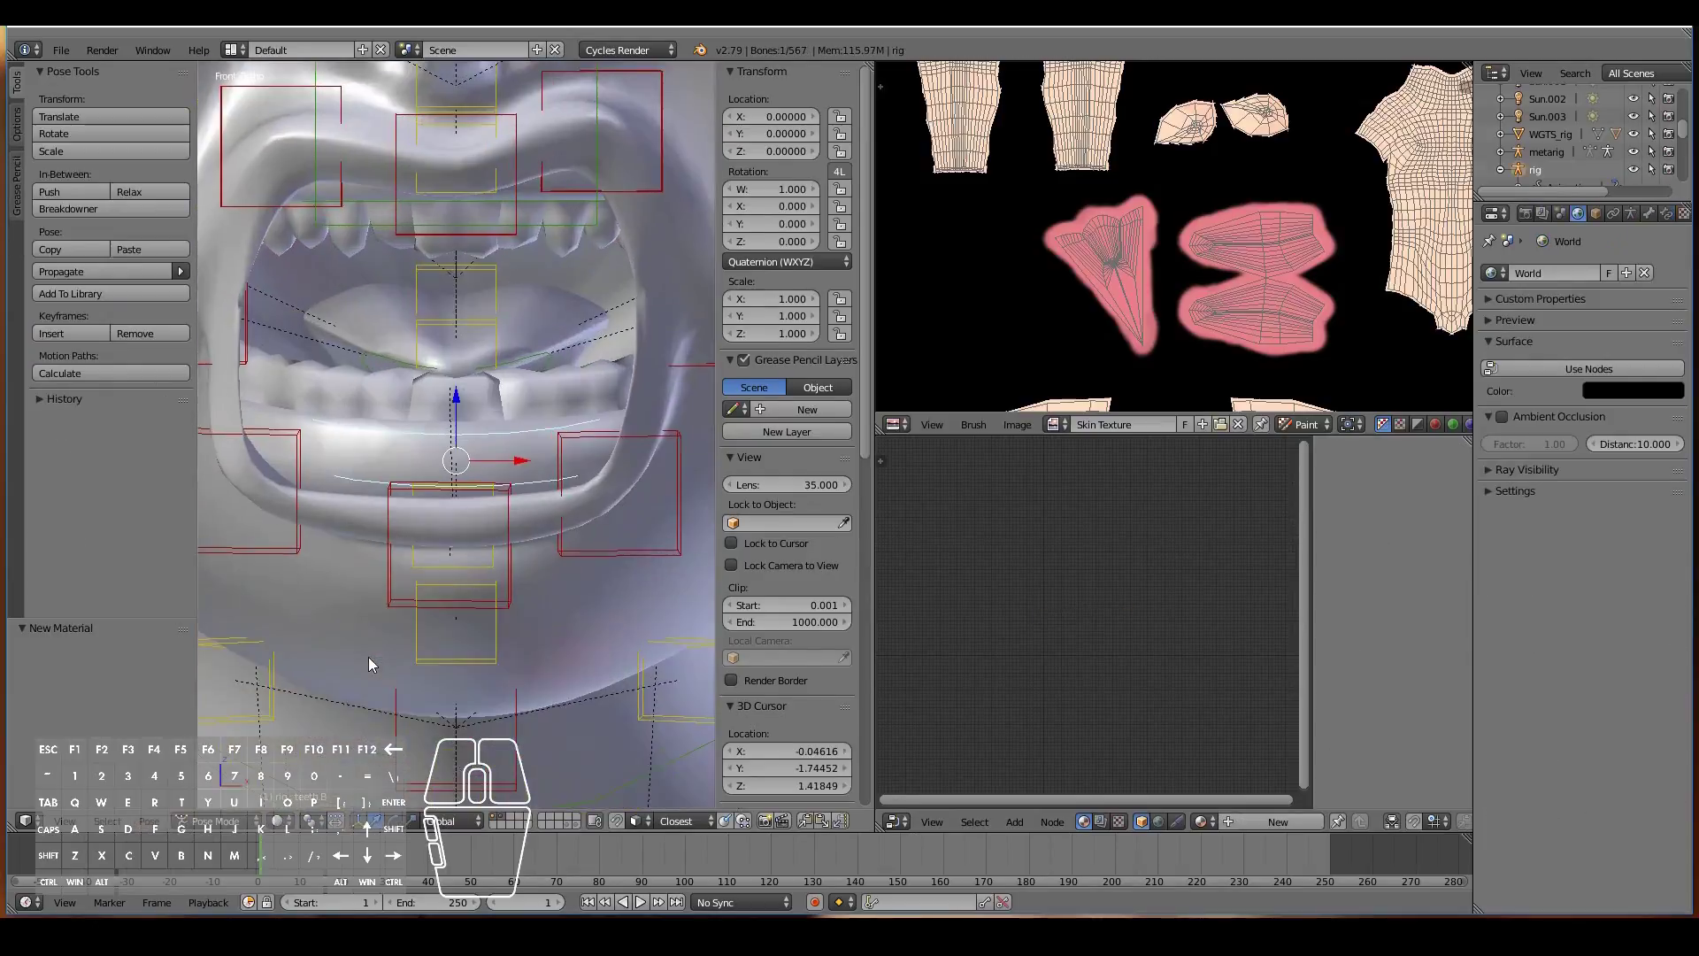
right_click(285, 374)
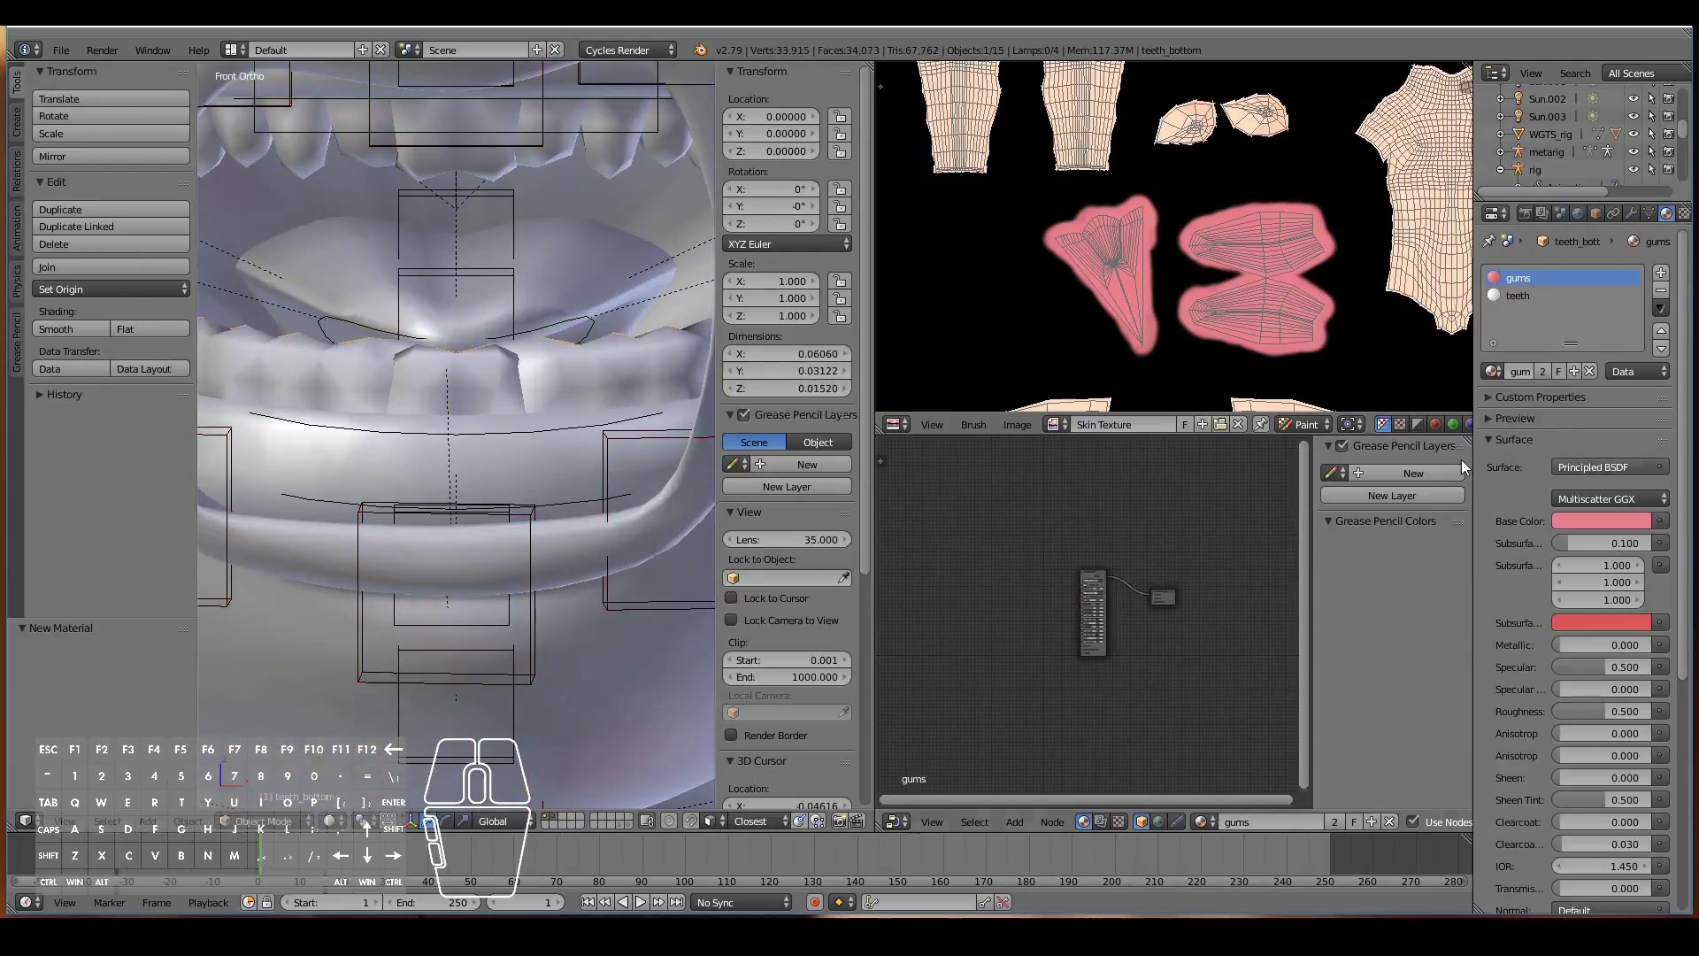
scroll(1127, 598, up, 3)
click(1103, 538)
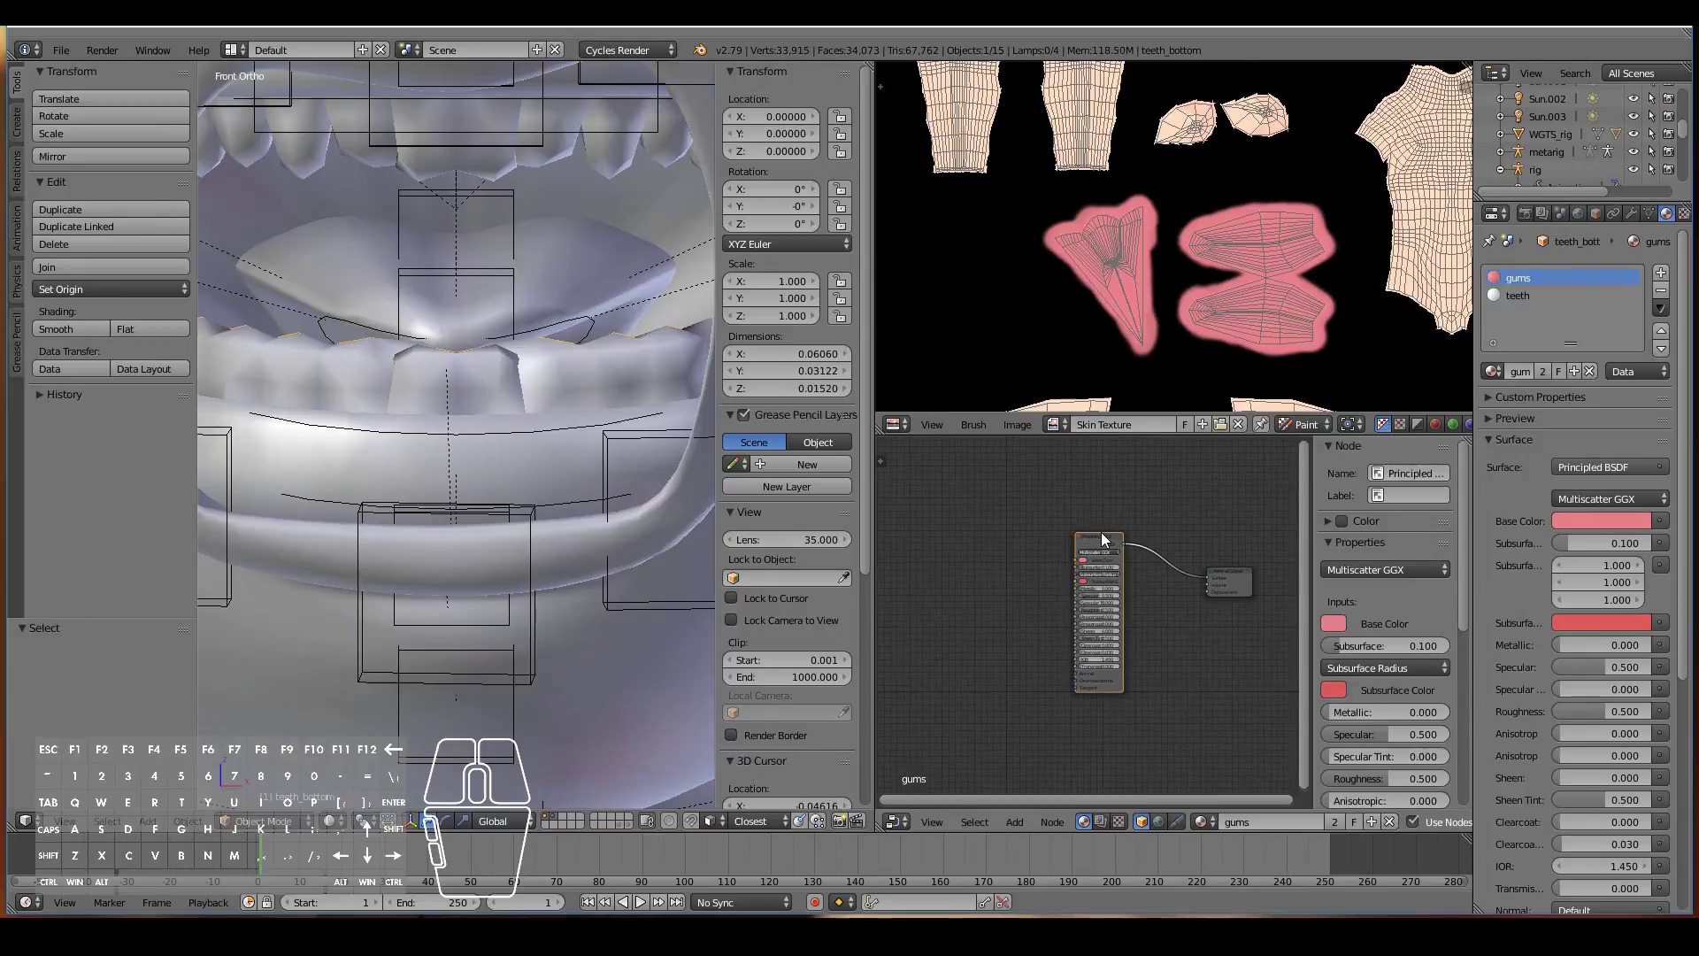
key(ctrl+c)
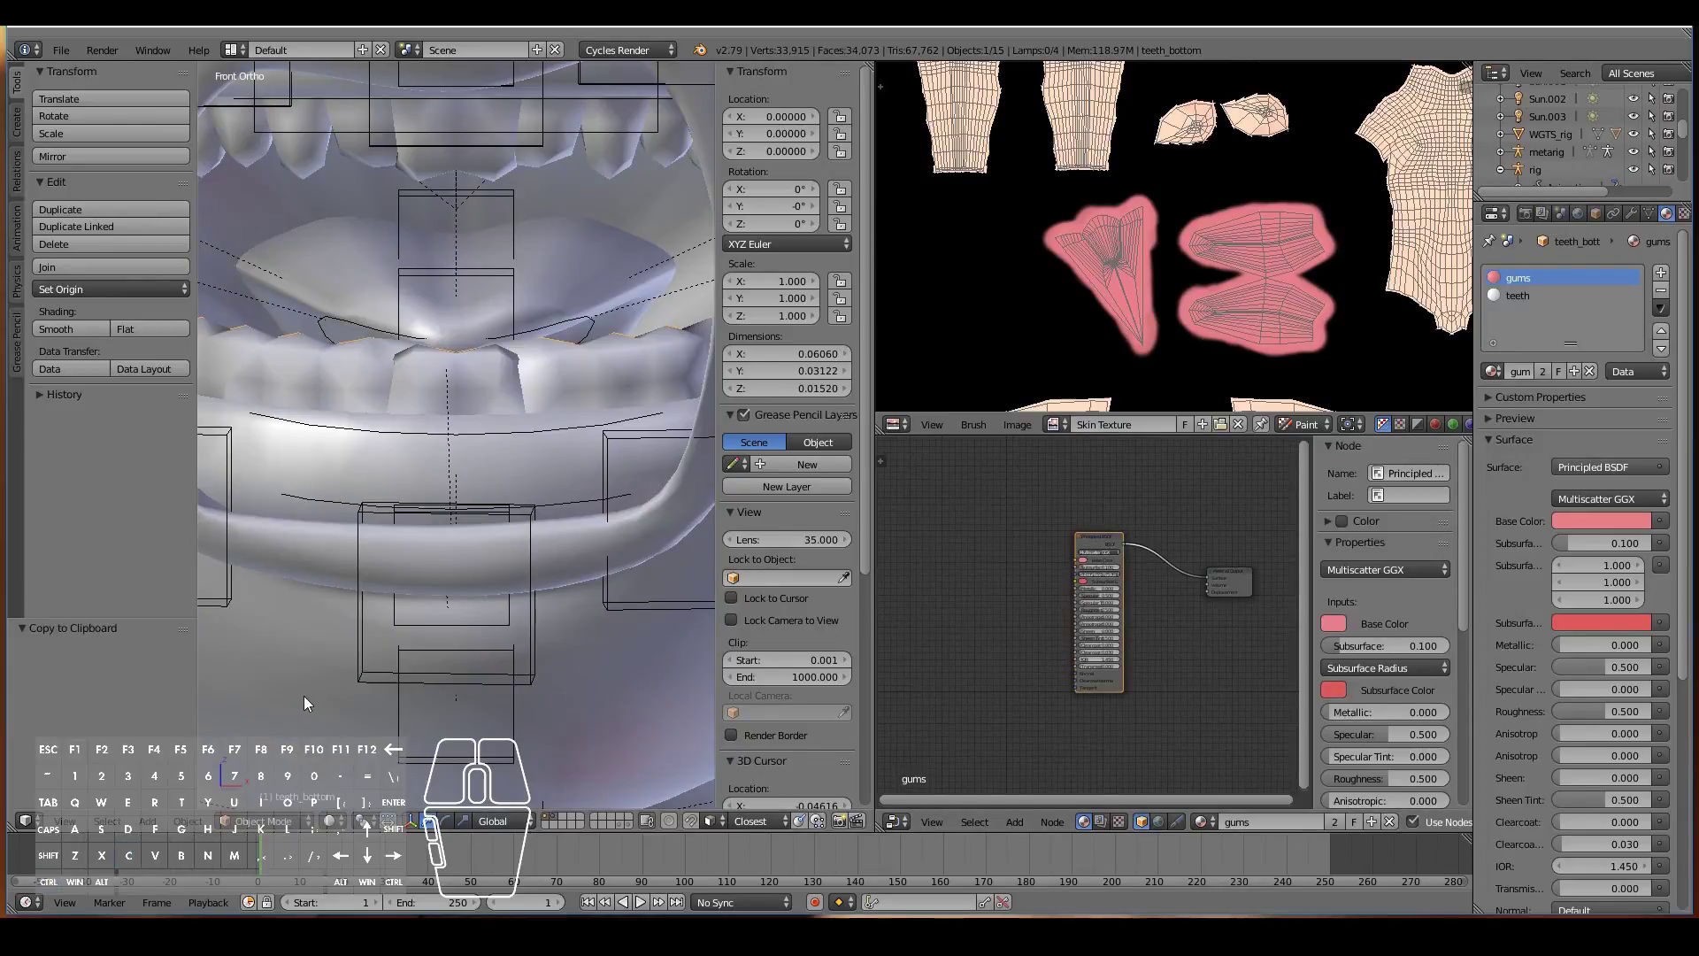
Step: Reselect the skin mesh and replace inner_mouth's Diffuse BSDF with the copied Principled BSDF, linked to the Material Output surface
scroll(487, 571, down, 5)
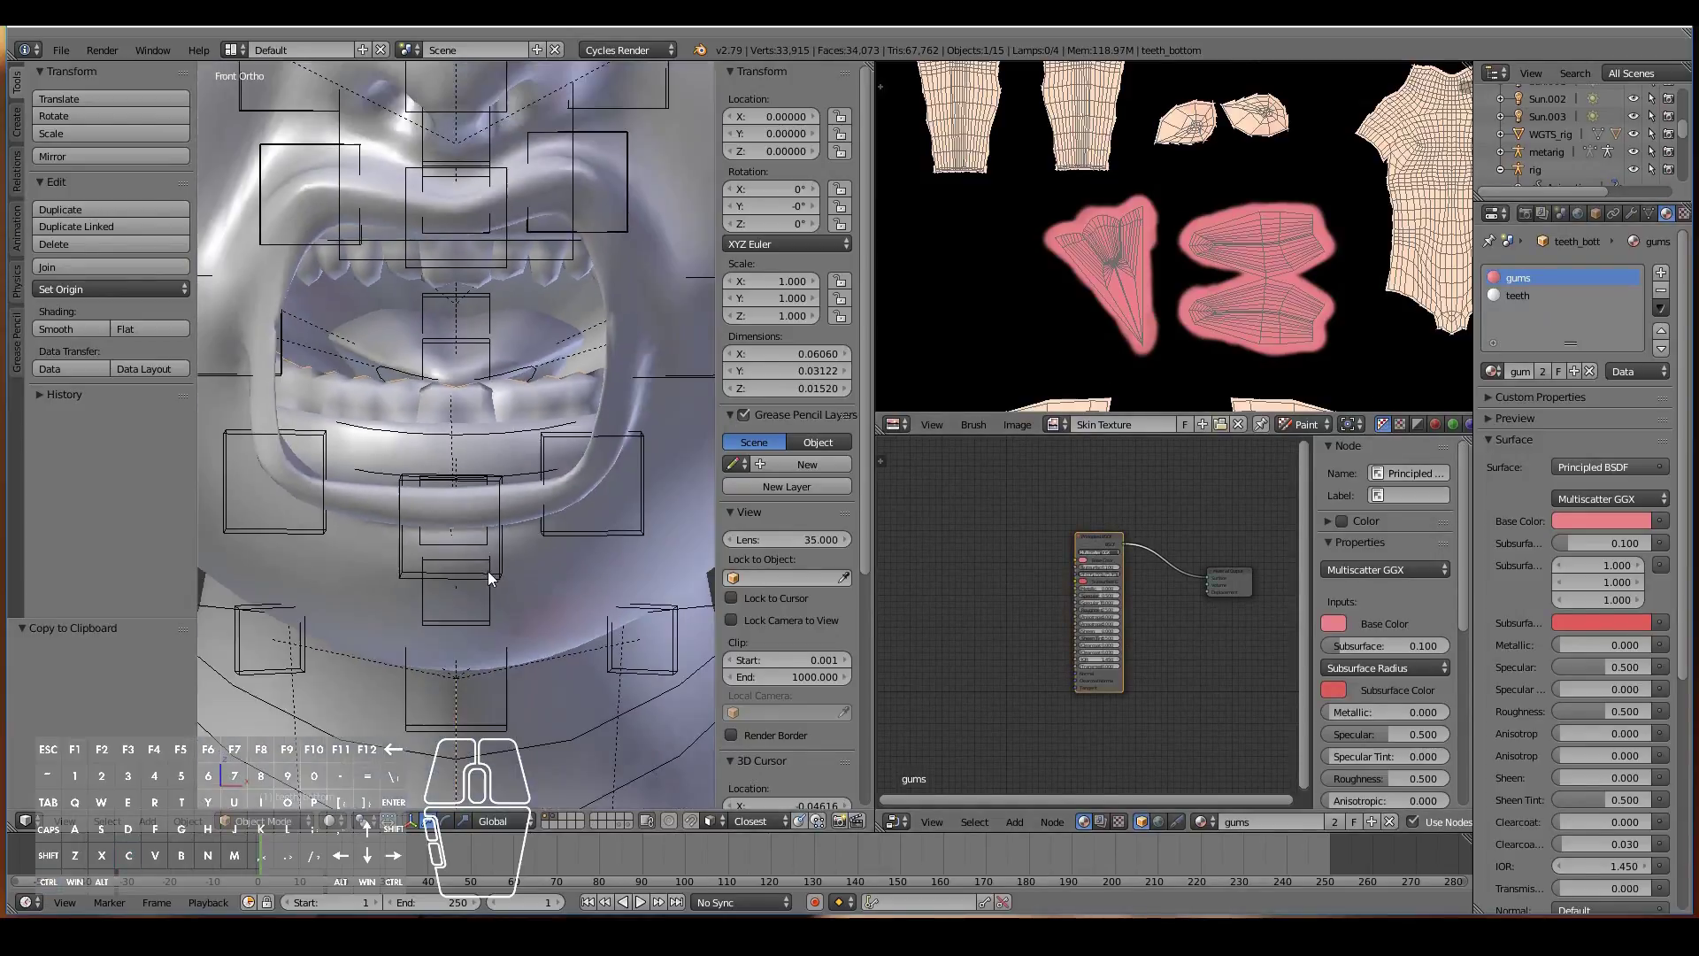
right_click(665, 402)
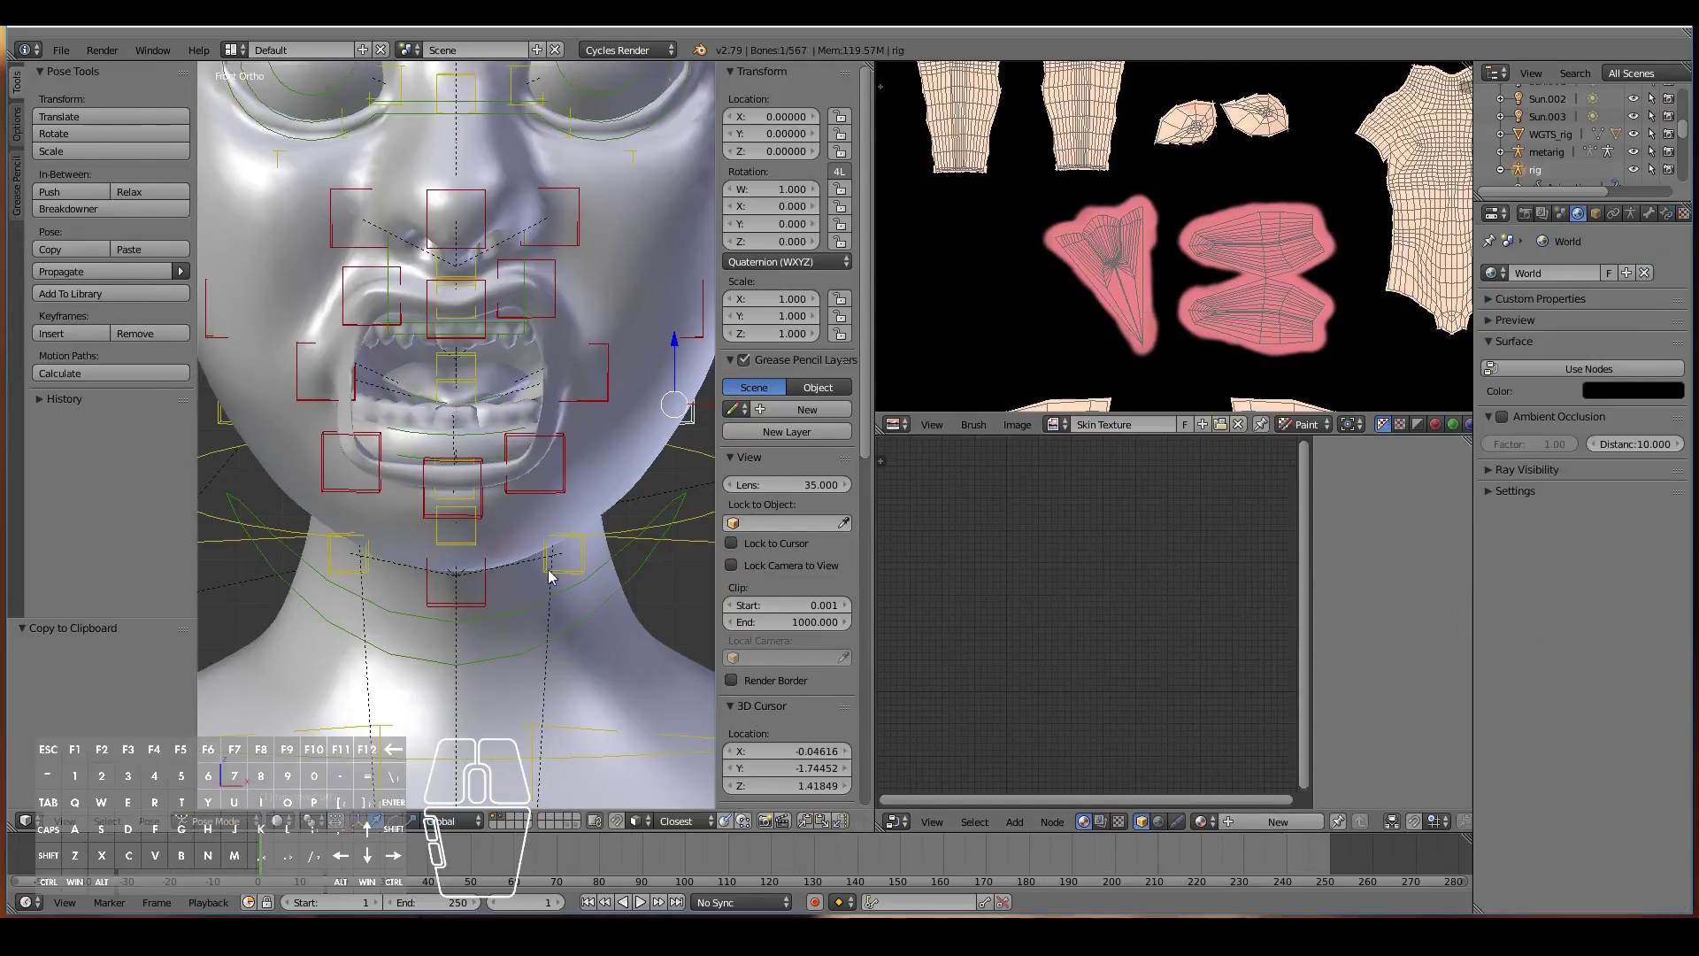
key(ctrl+z)
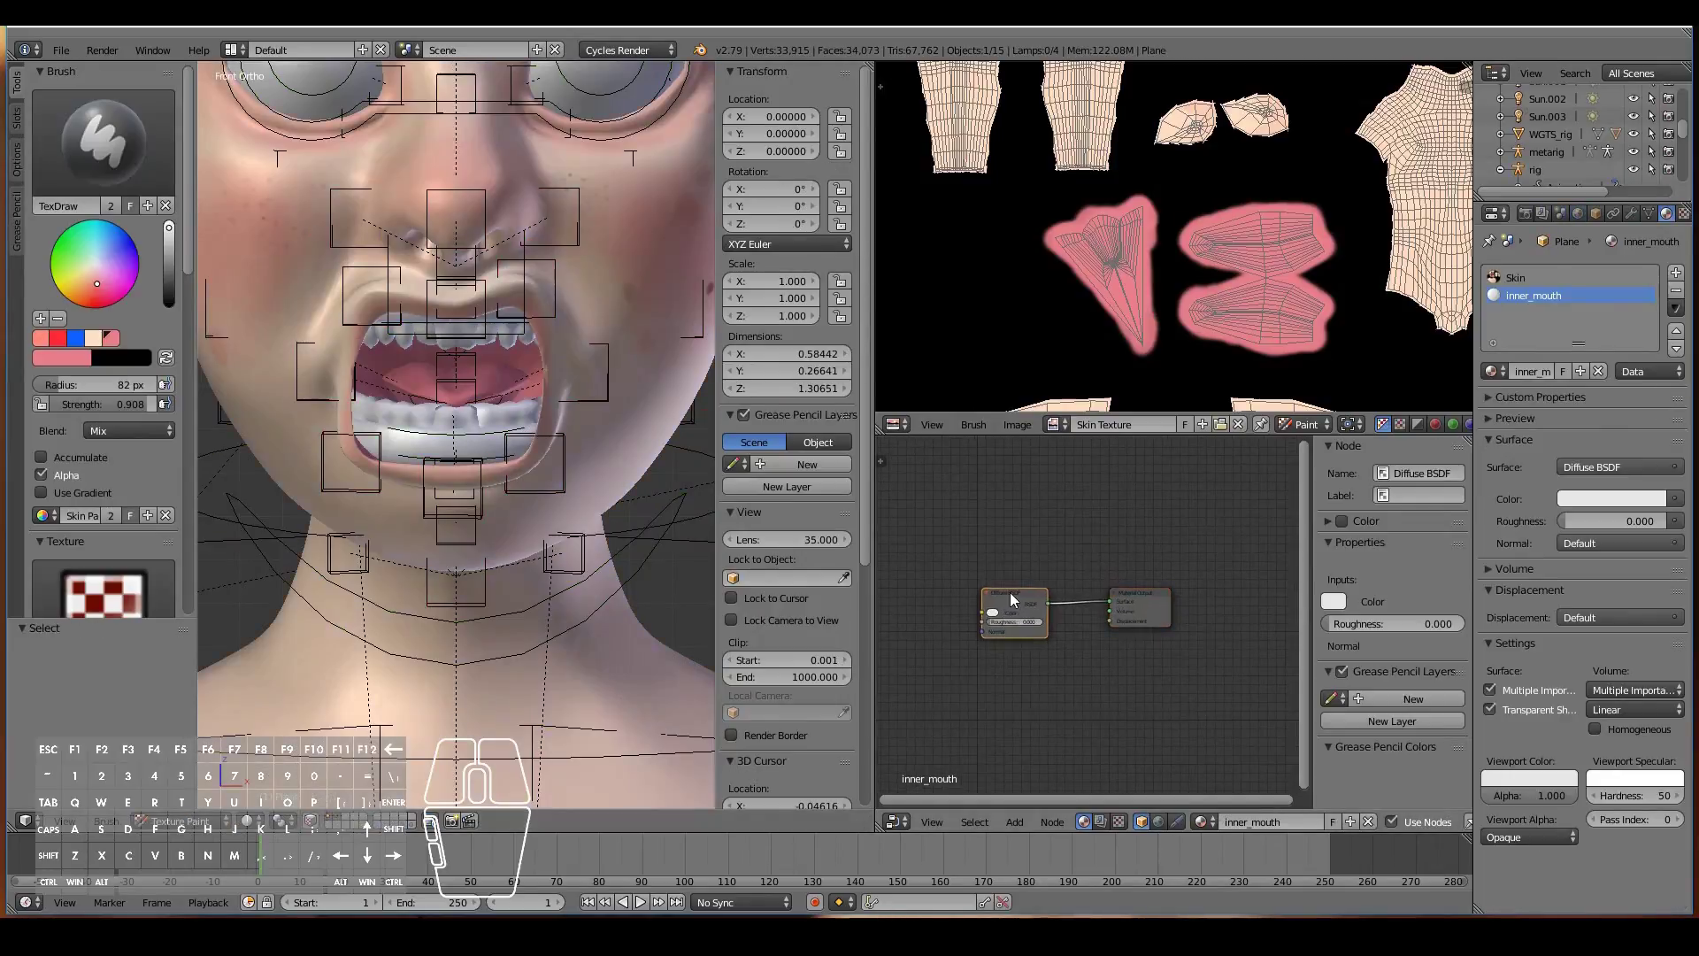
key(x)
key(ctrl+v)
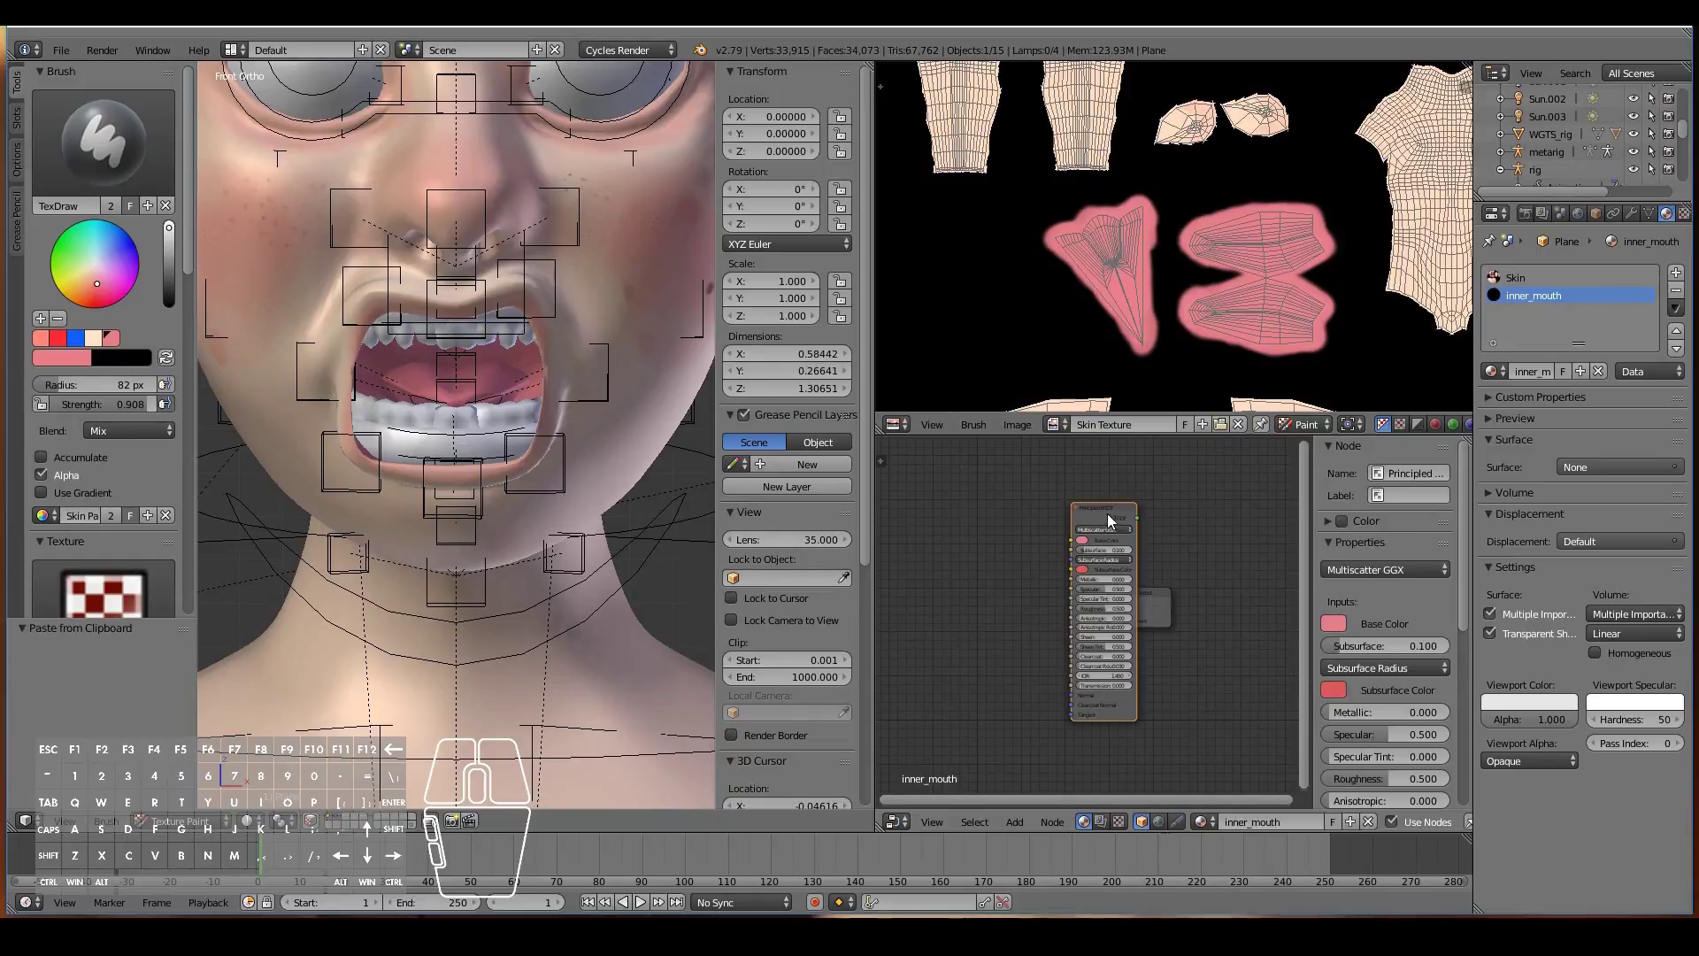
drag(1103, 512, 1112, 603)
middle_drag(1082, 635, 1197, 618)
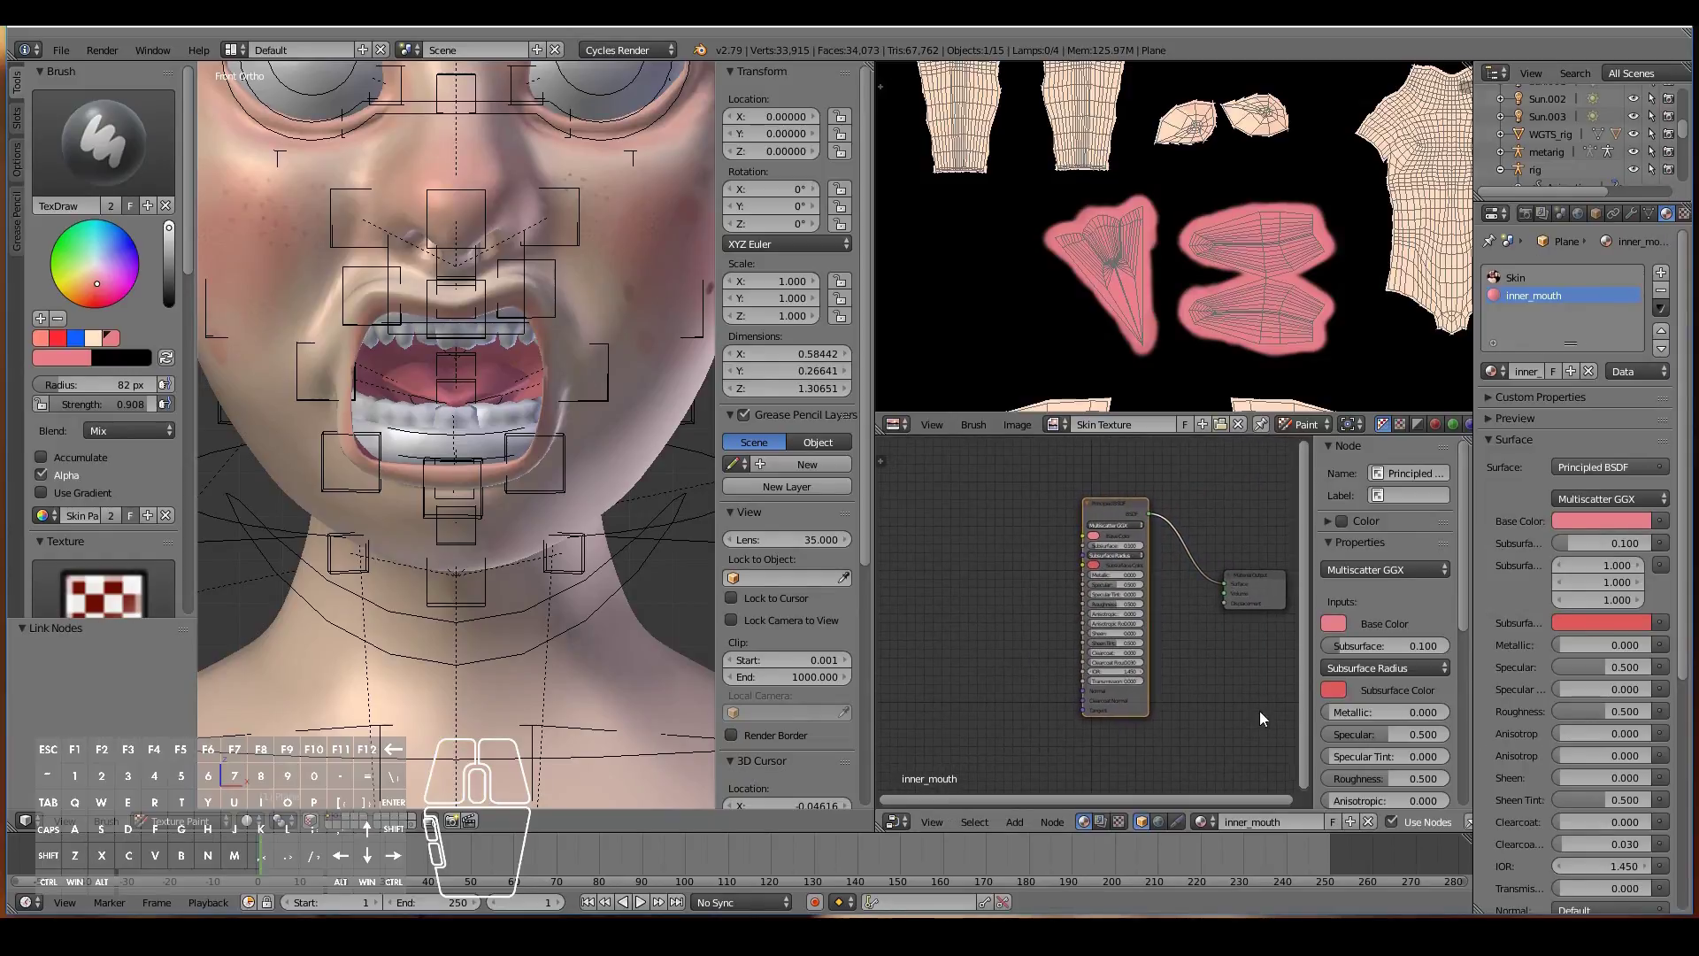
Step: Add an Image Texture node to inner_mouth, load Skin Texture.jpg and link its Color to the Principled BSDF's Base Color
key(shift+a)
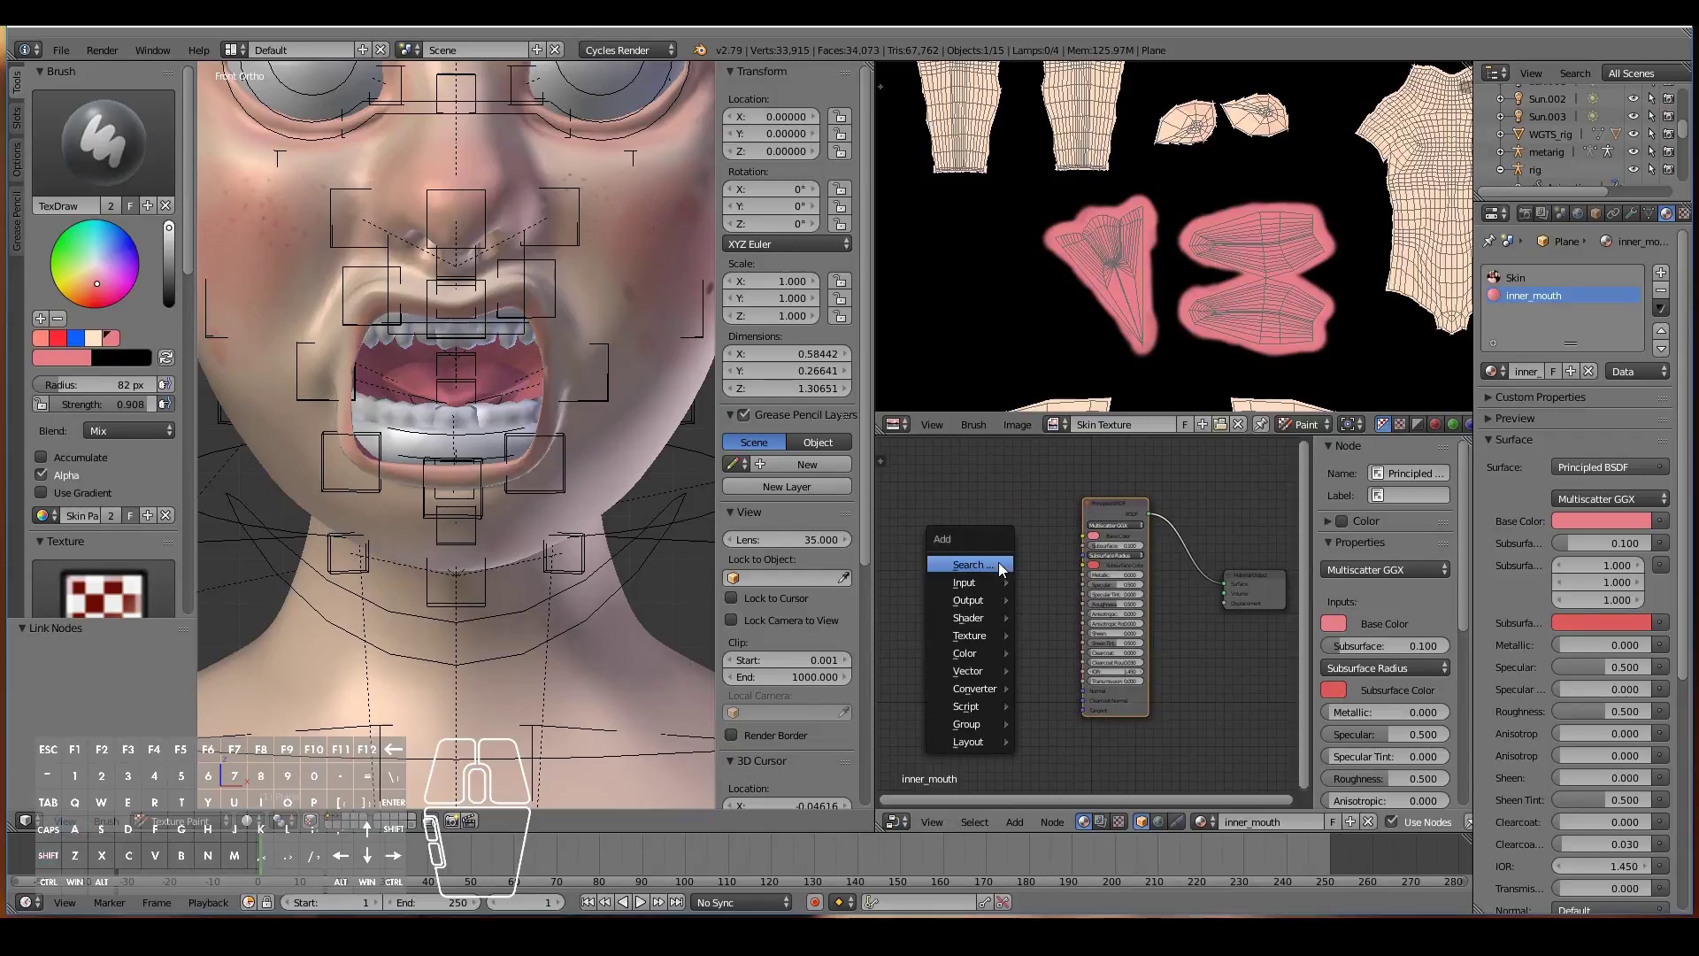
mouse_move(979, 641)
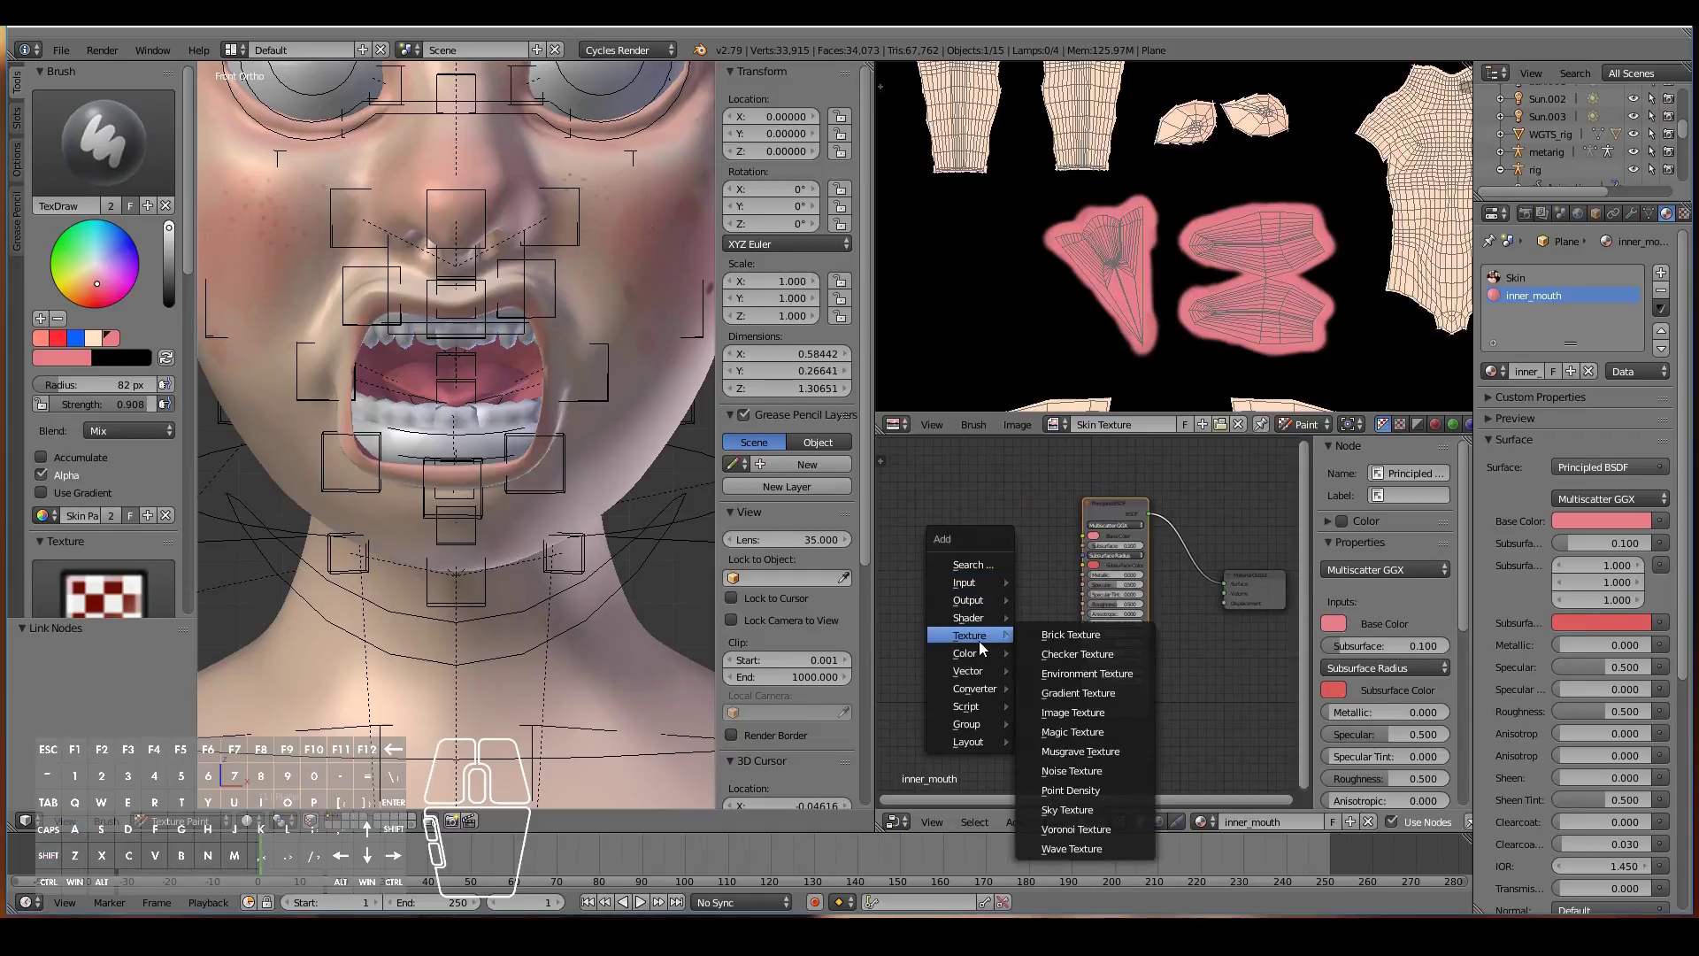
click(1083, 710)
click(936, 506)
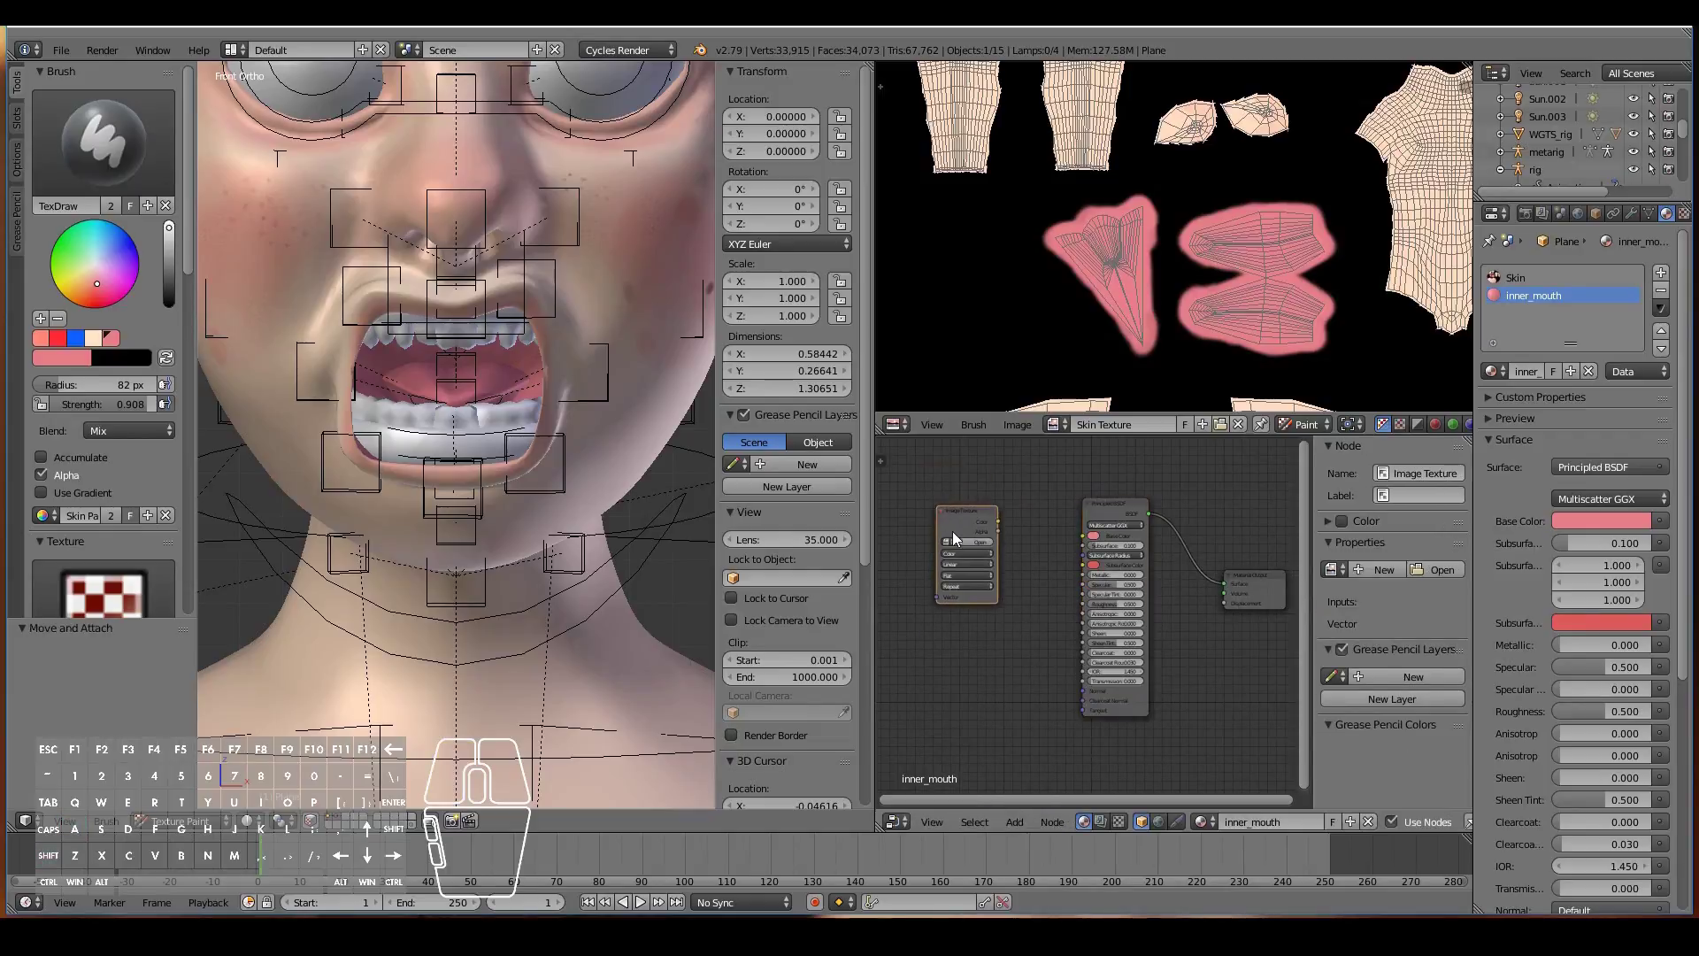
click(947, 541)
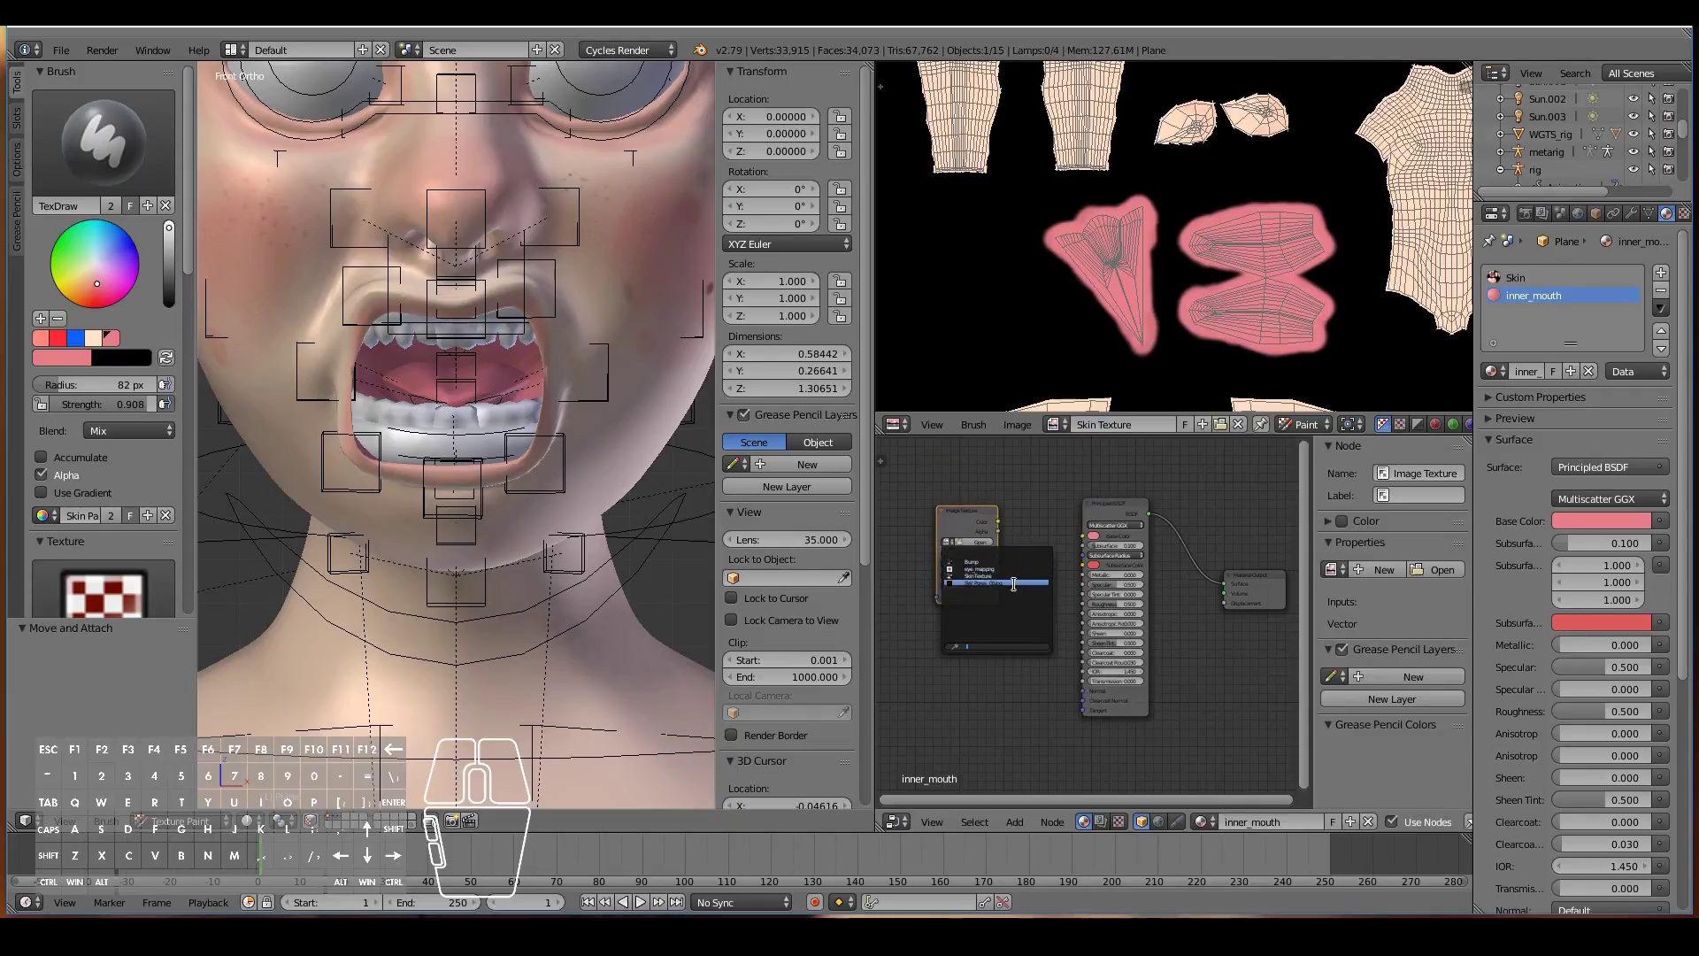
click(1013, 584)
click(958, 550)
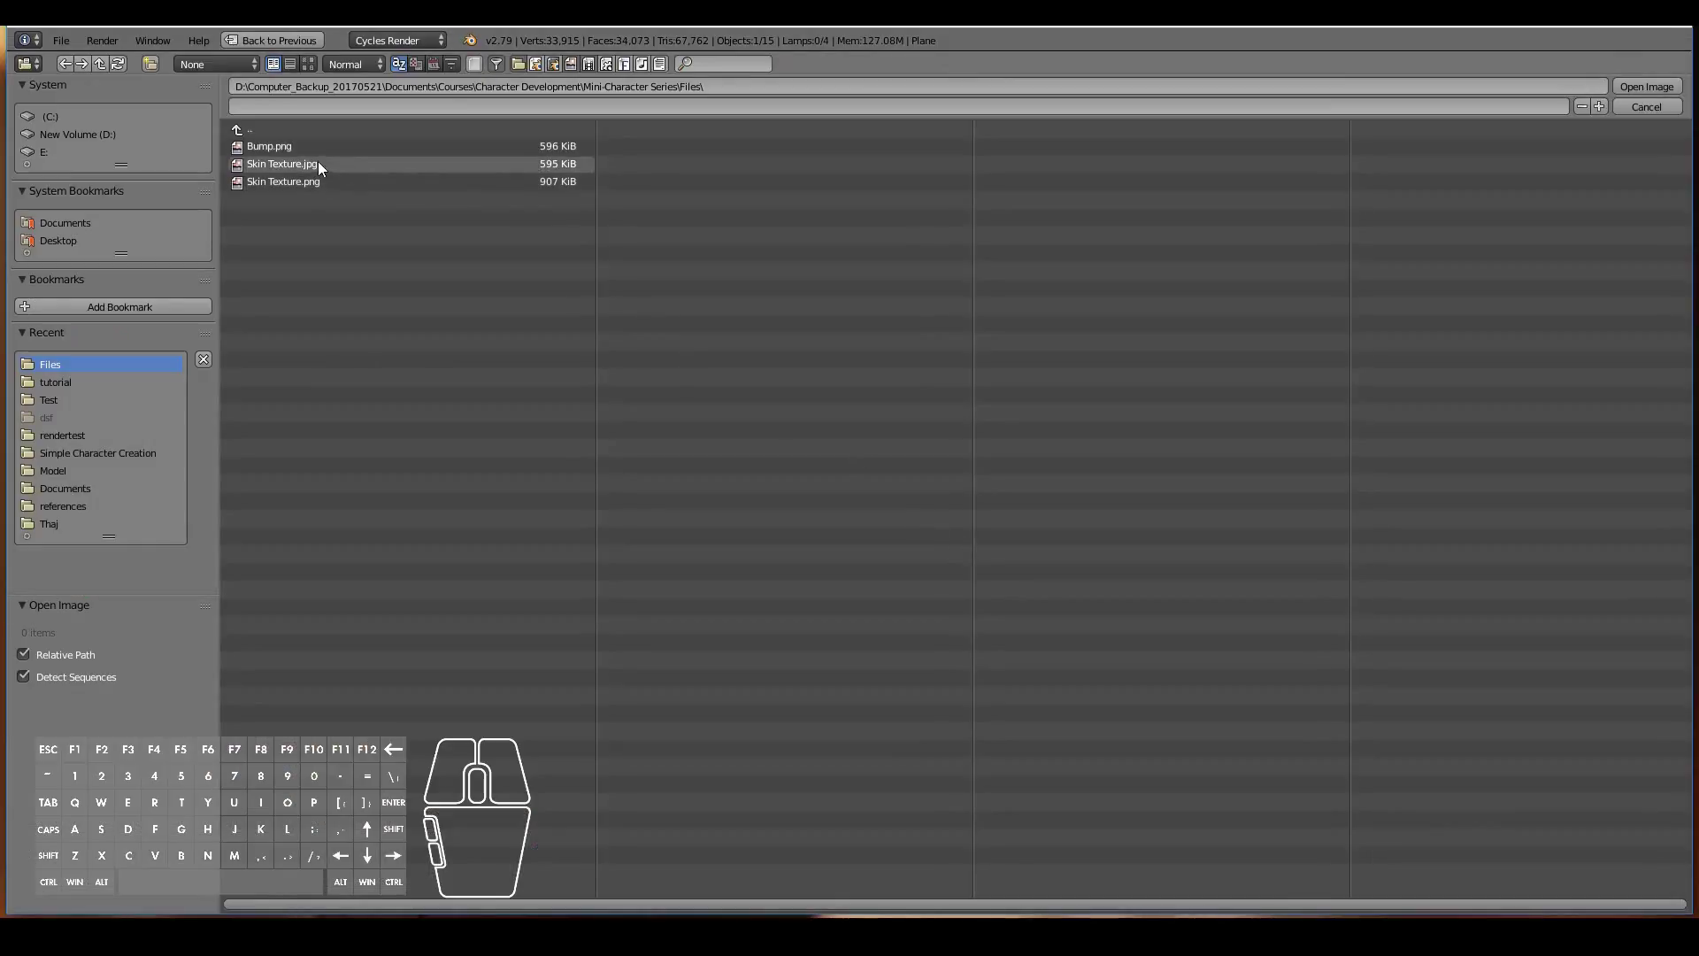
double_click(316, 164)
drag(998, 522, 1083, 535)
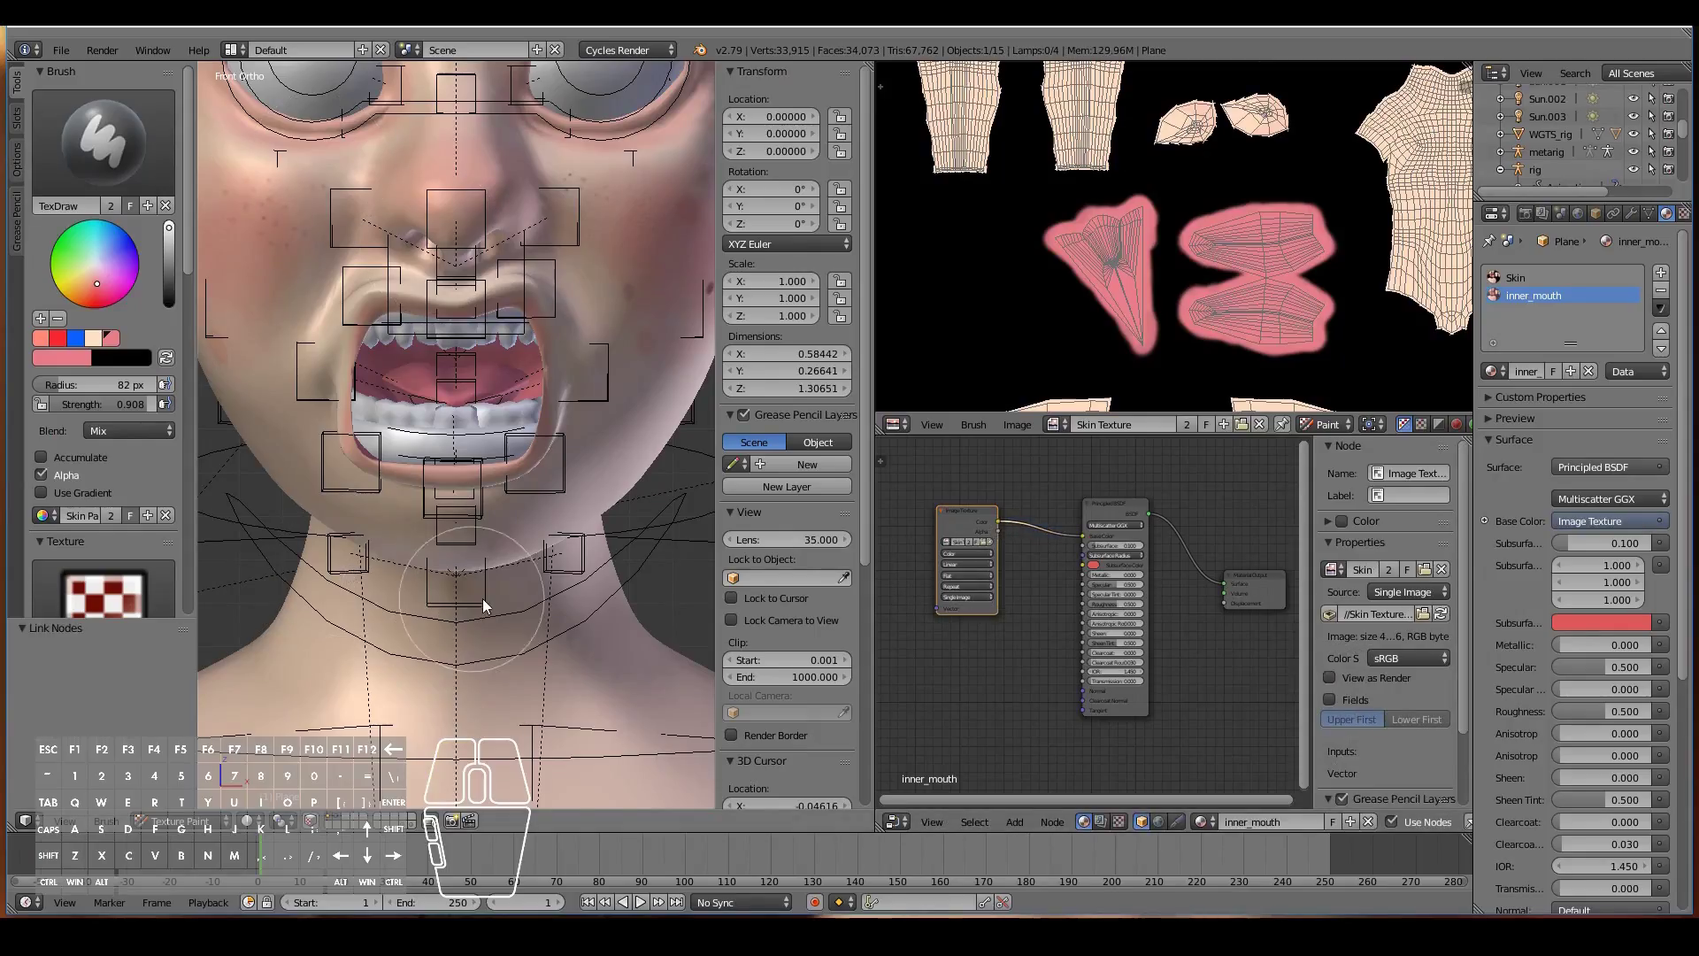
Step: In Edit Mode, select the edge loop at the end of the throat and grow the selection forward through the mouth interior
scroll(943, 546, up, 1)
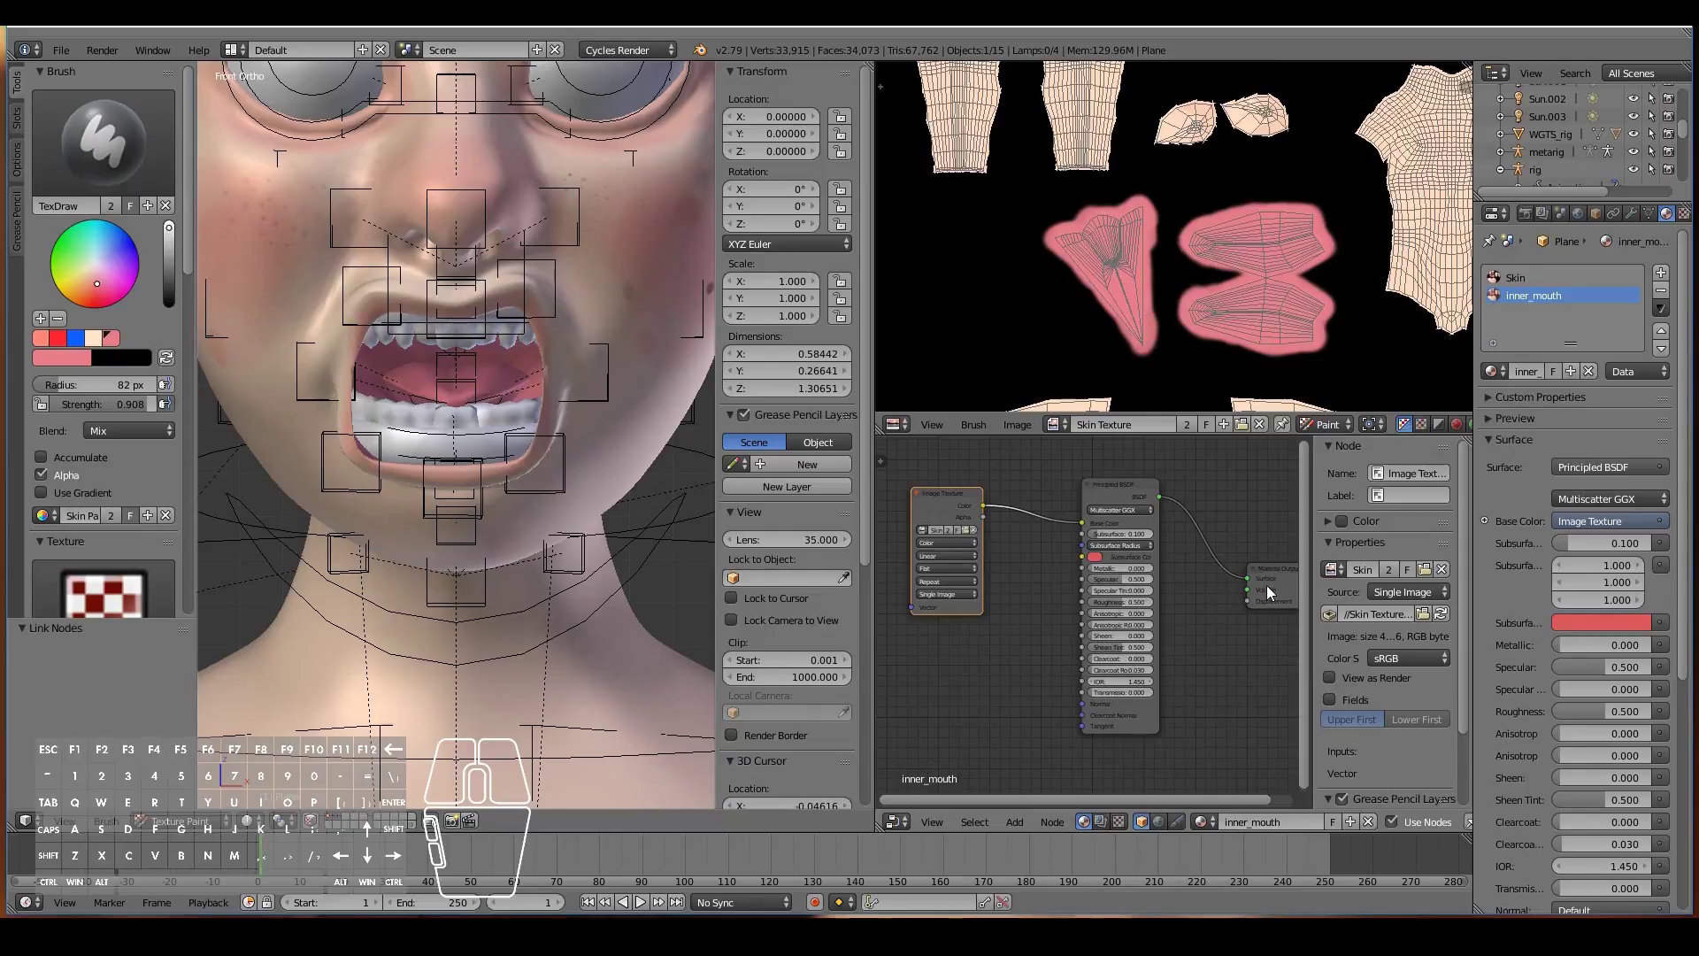
scroll(449, 446, down, 2)
scroll(477, 454, up, 1)
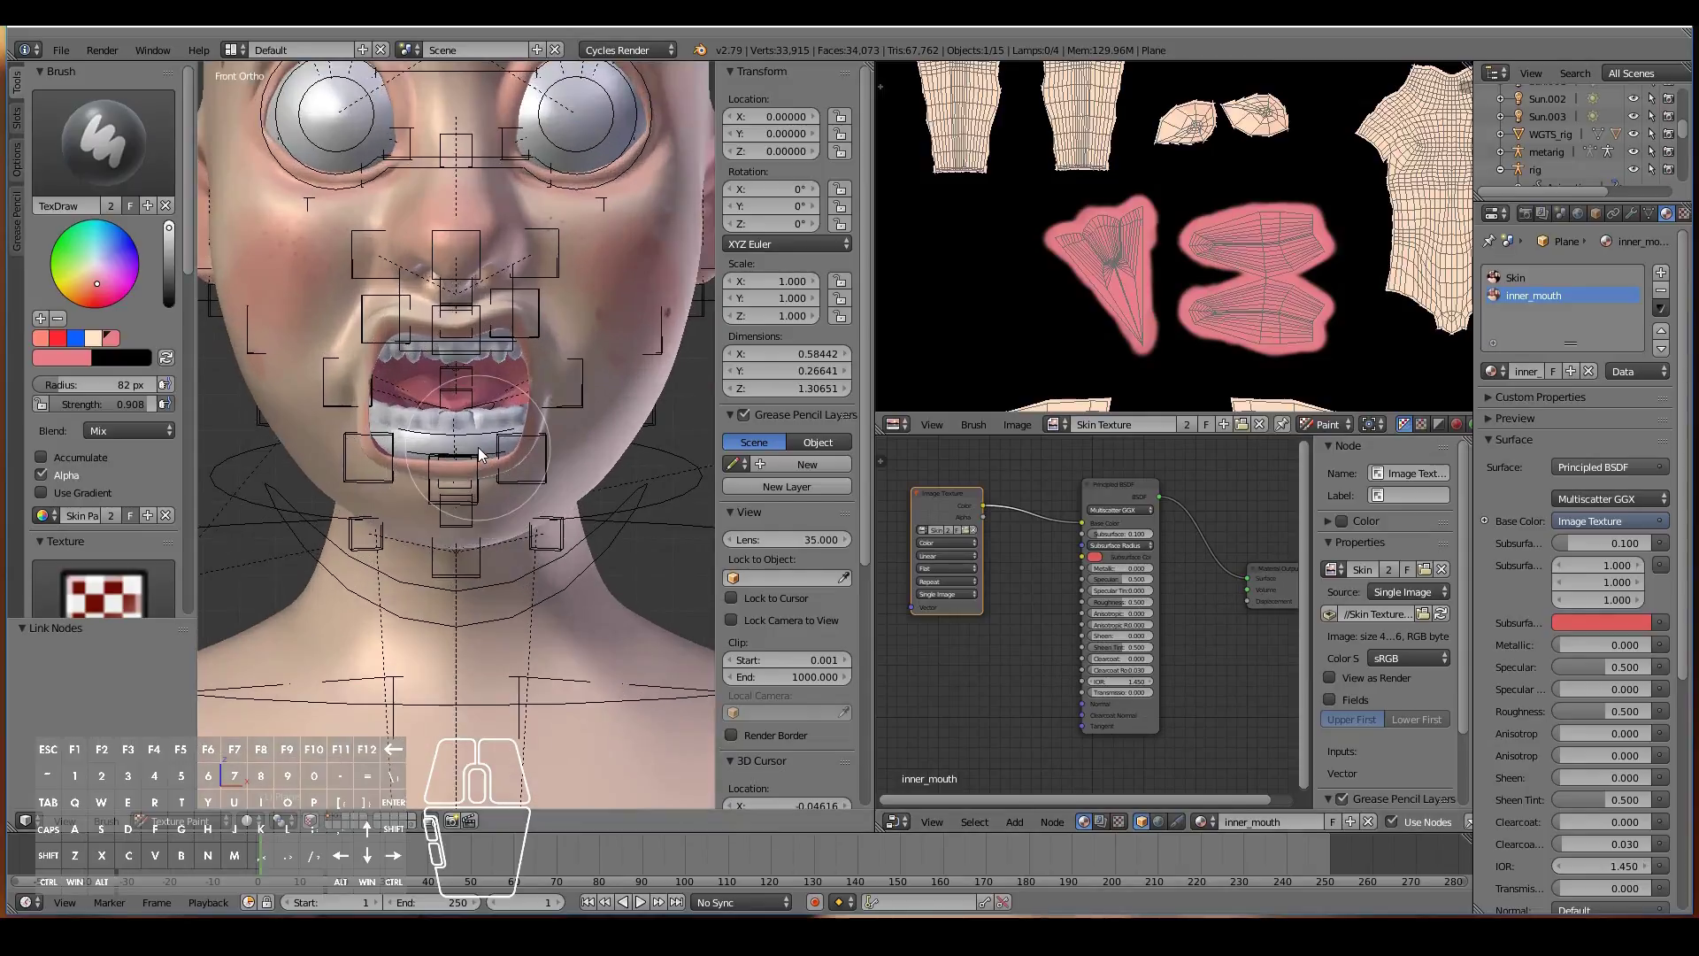
shift+scroll(478, 455, up, 3)
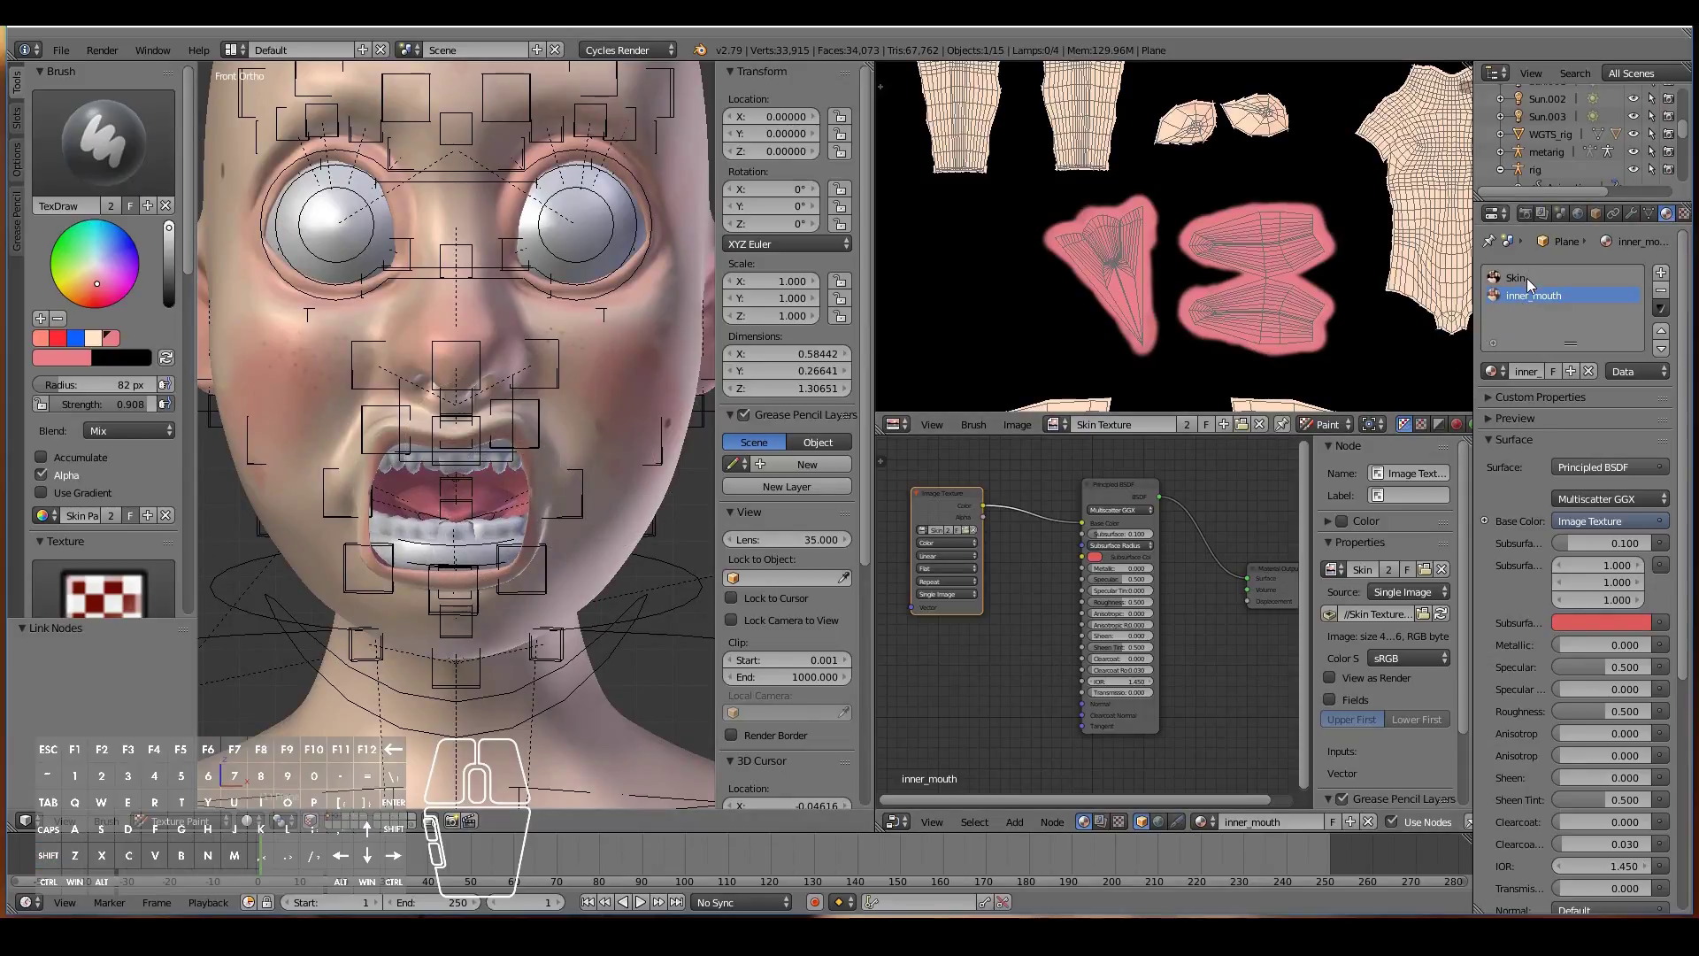
key(Tab)
mouse_move(496, 496)
middle_down()
mouse_move(417, 539)
mouse_move(208, 577)
middle_up()
middle_drag(456, 564, 520, 691)
scroll(595, 625, up, 2)
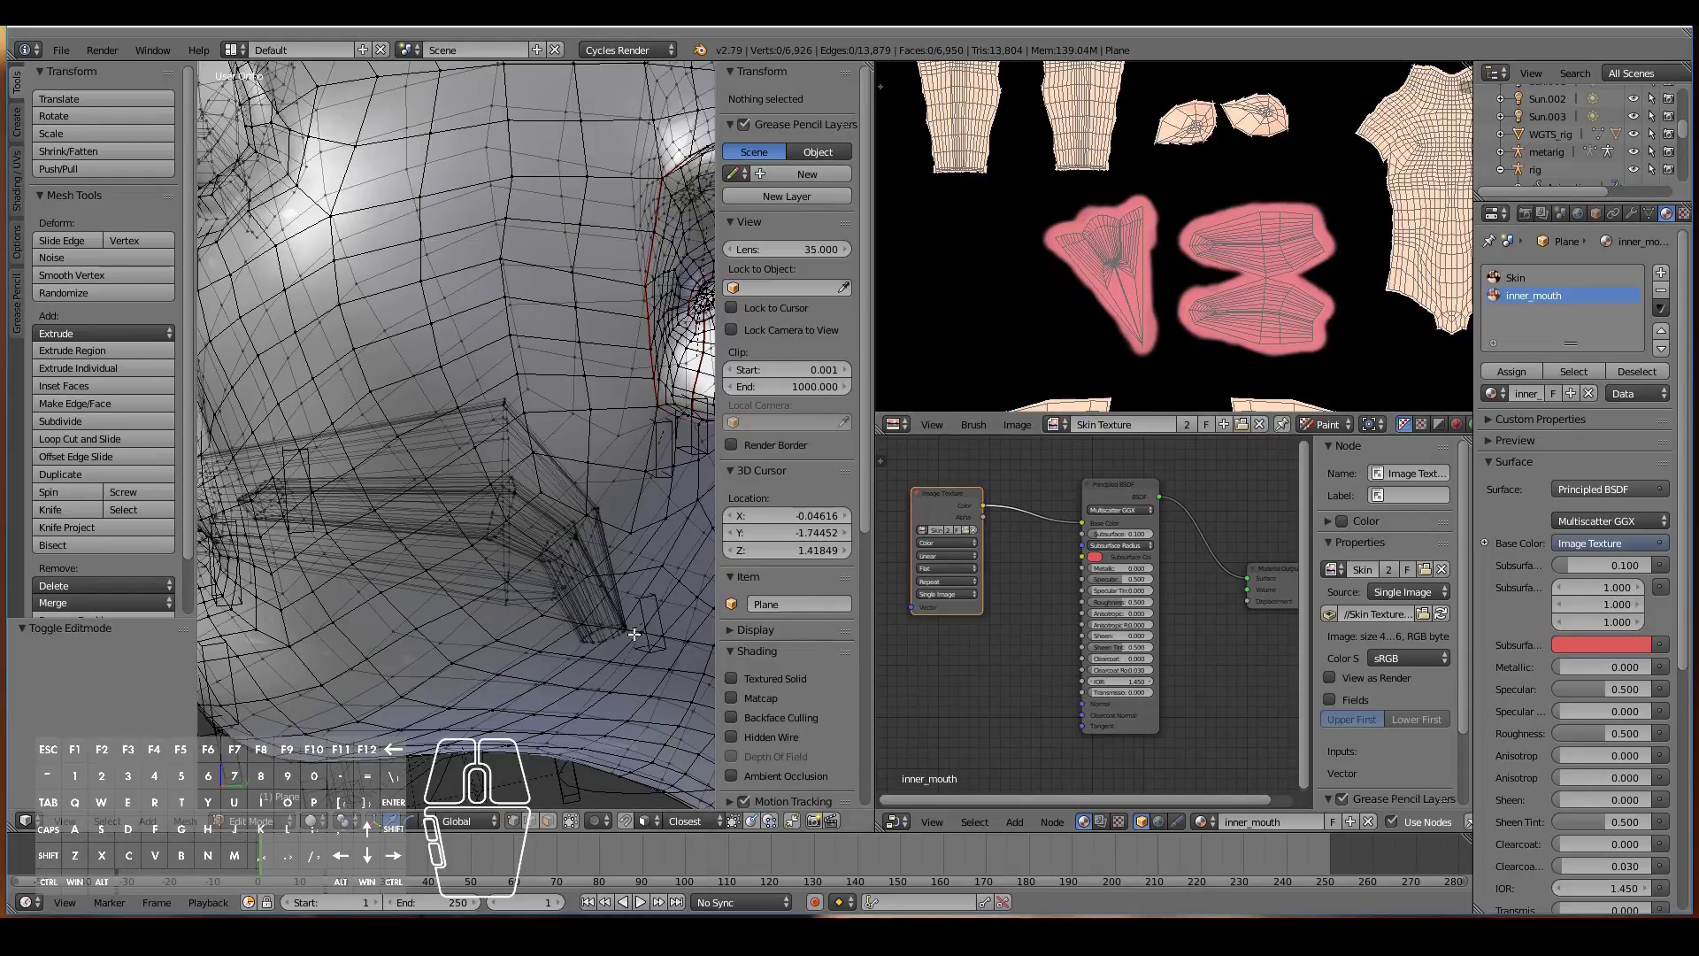
alt+right_click(616, 635)
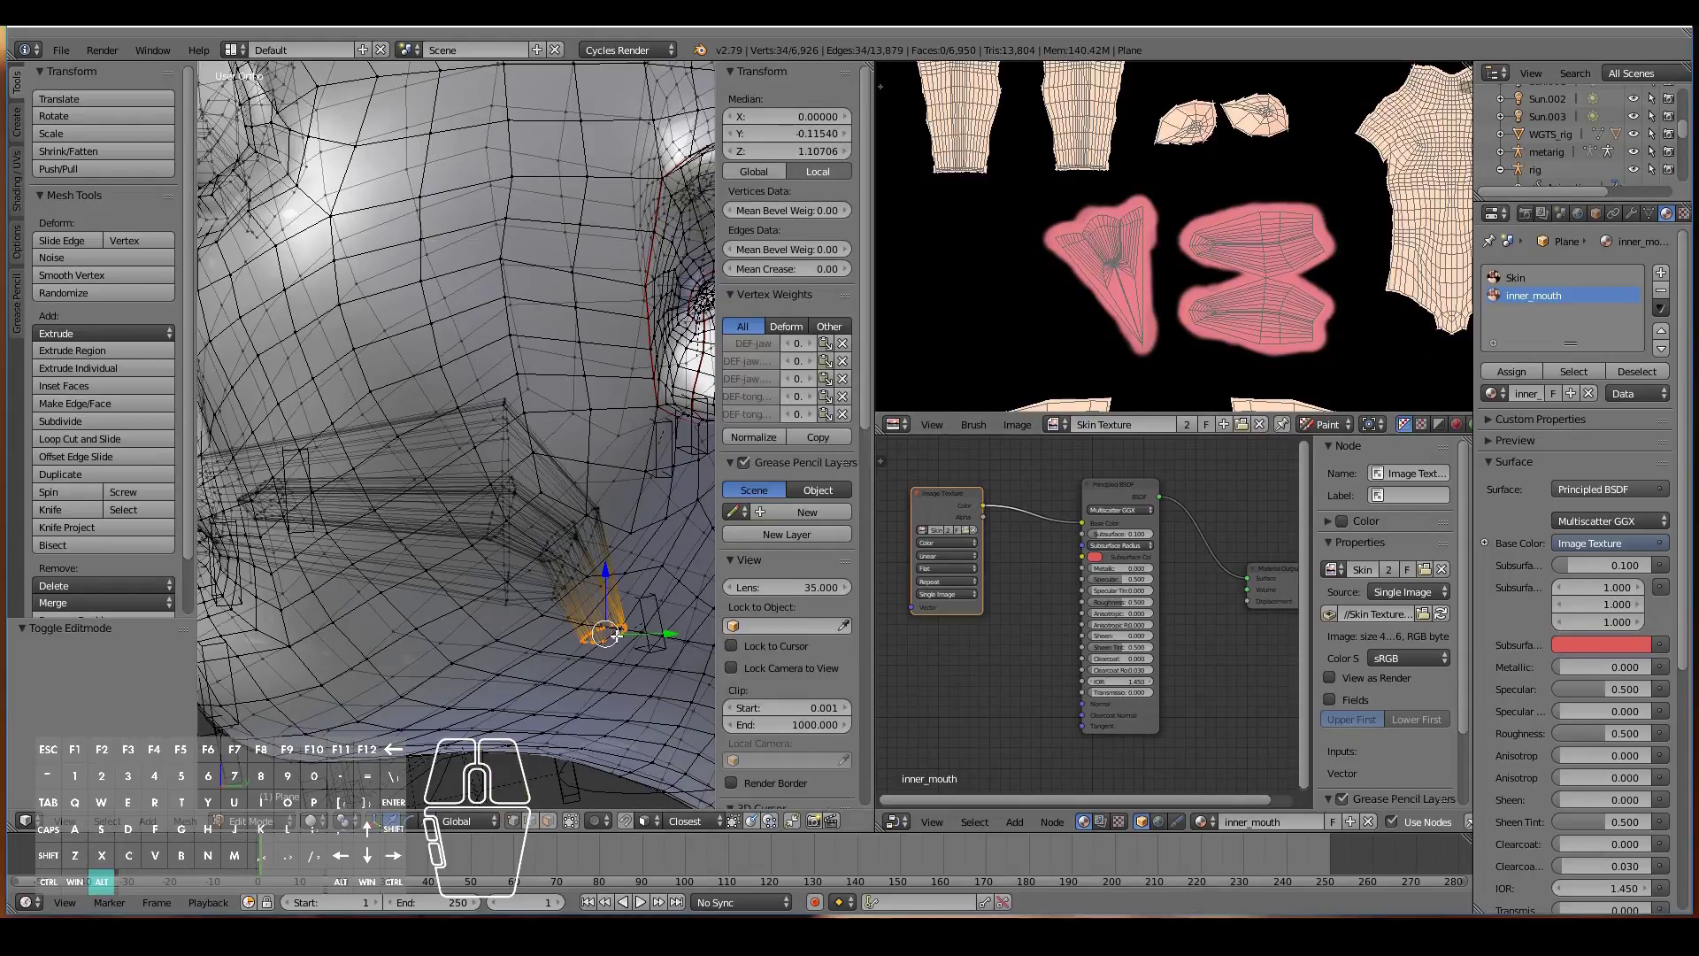
middle_drag(589, 679, 573, 690)
key(ctrl+KP_Add)
key(ctrl+KP_Add)
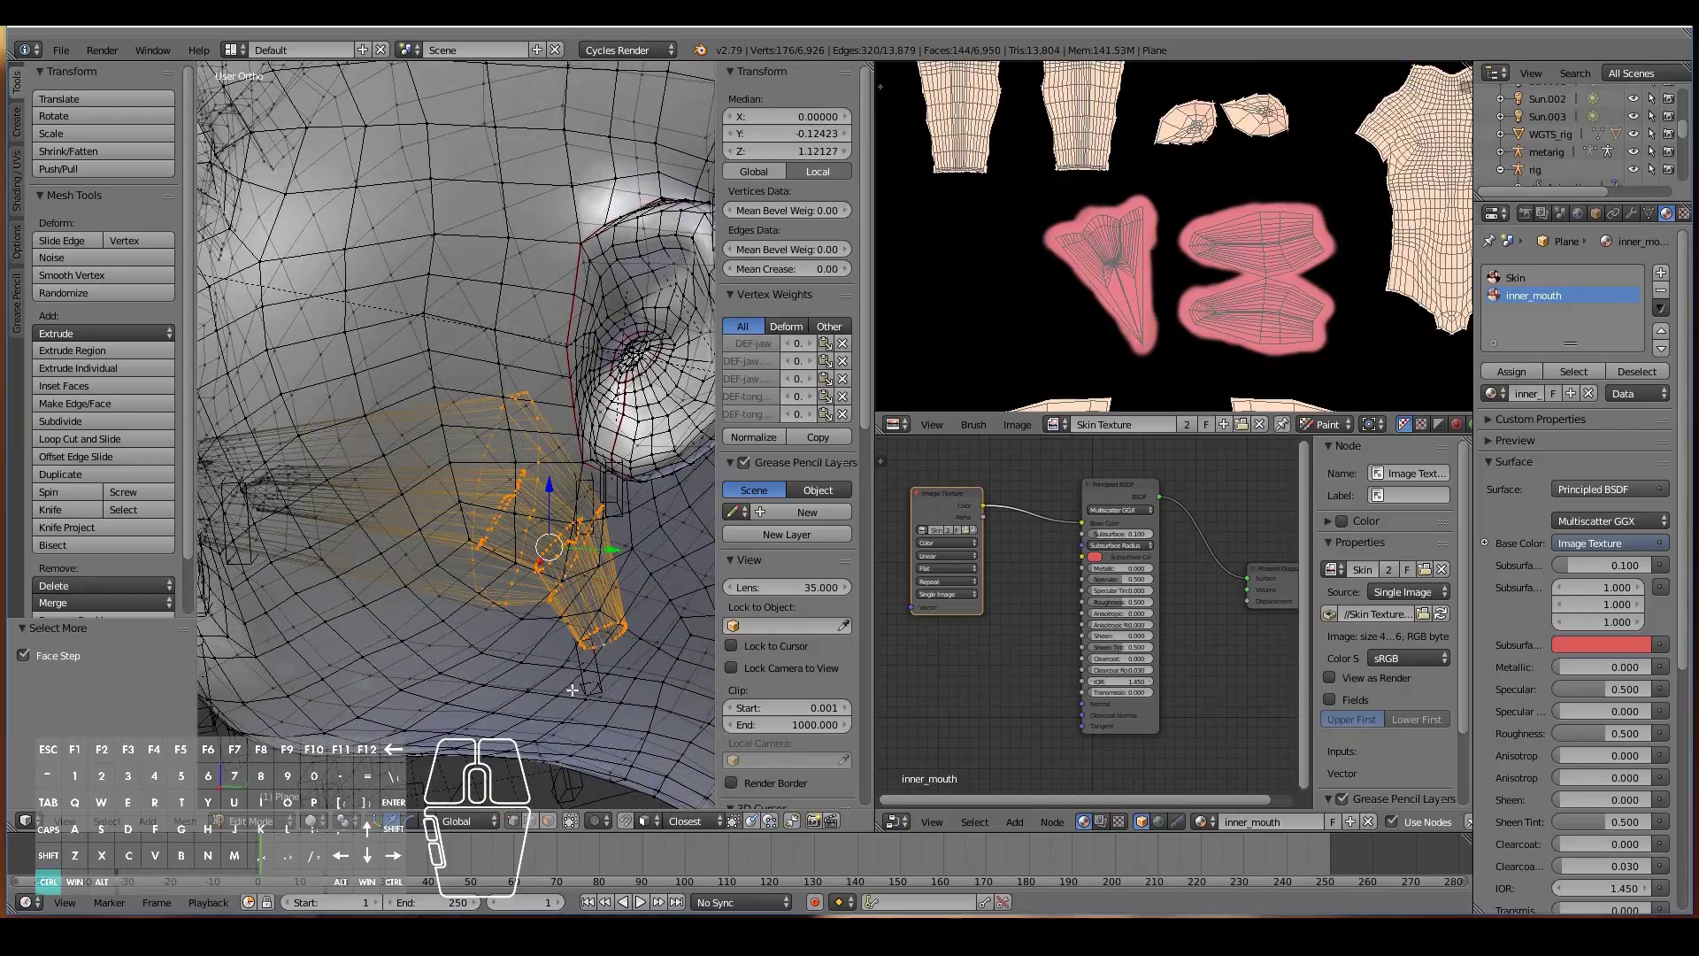
key(ctrl+KP_Add)
Step: Check how far the selection reaches toward the lips and assign the inner_mouth material to the selected mouth faces
middle_drag(400, 637, 491, 647)
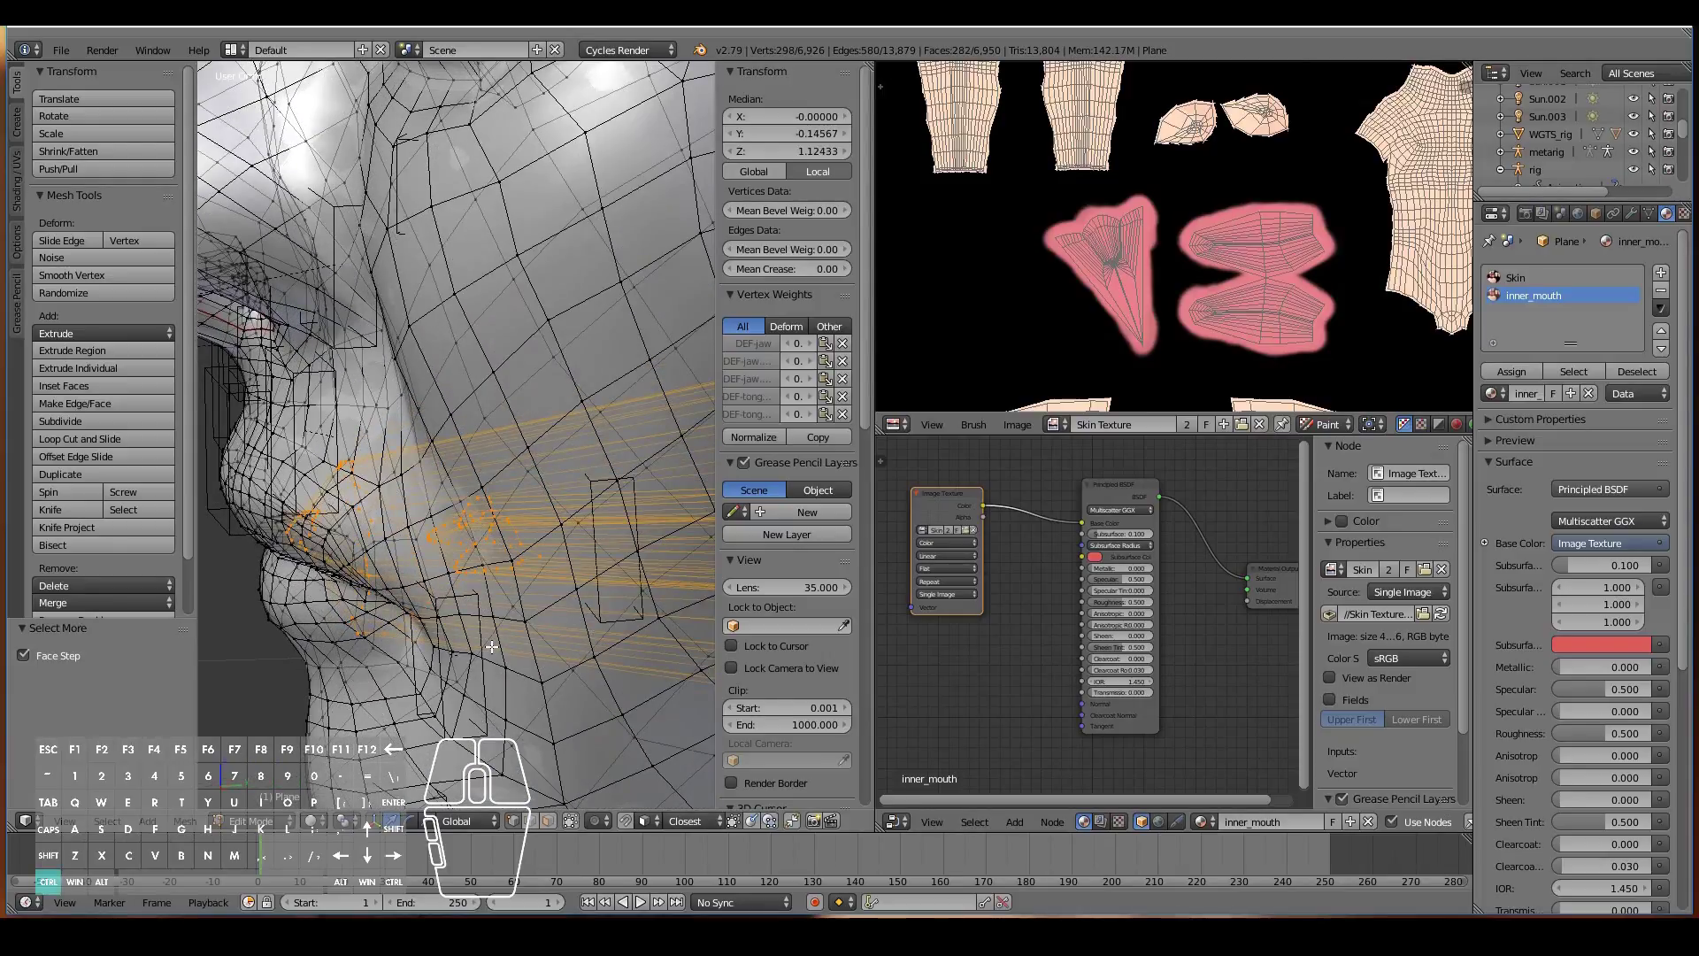
middle_drag(491, 647, 292, 650)
key(ctrl+KP_Subtract)
click(1512, 370)
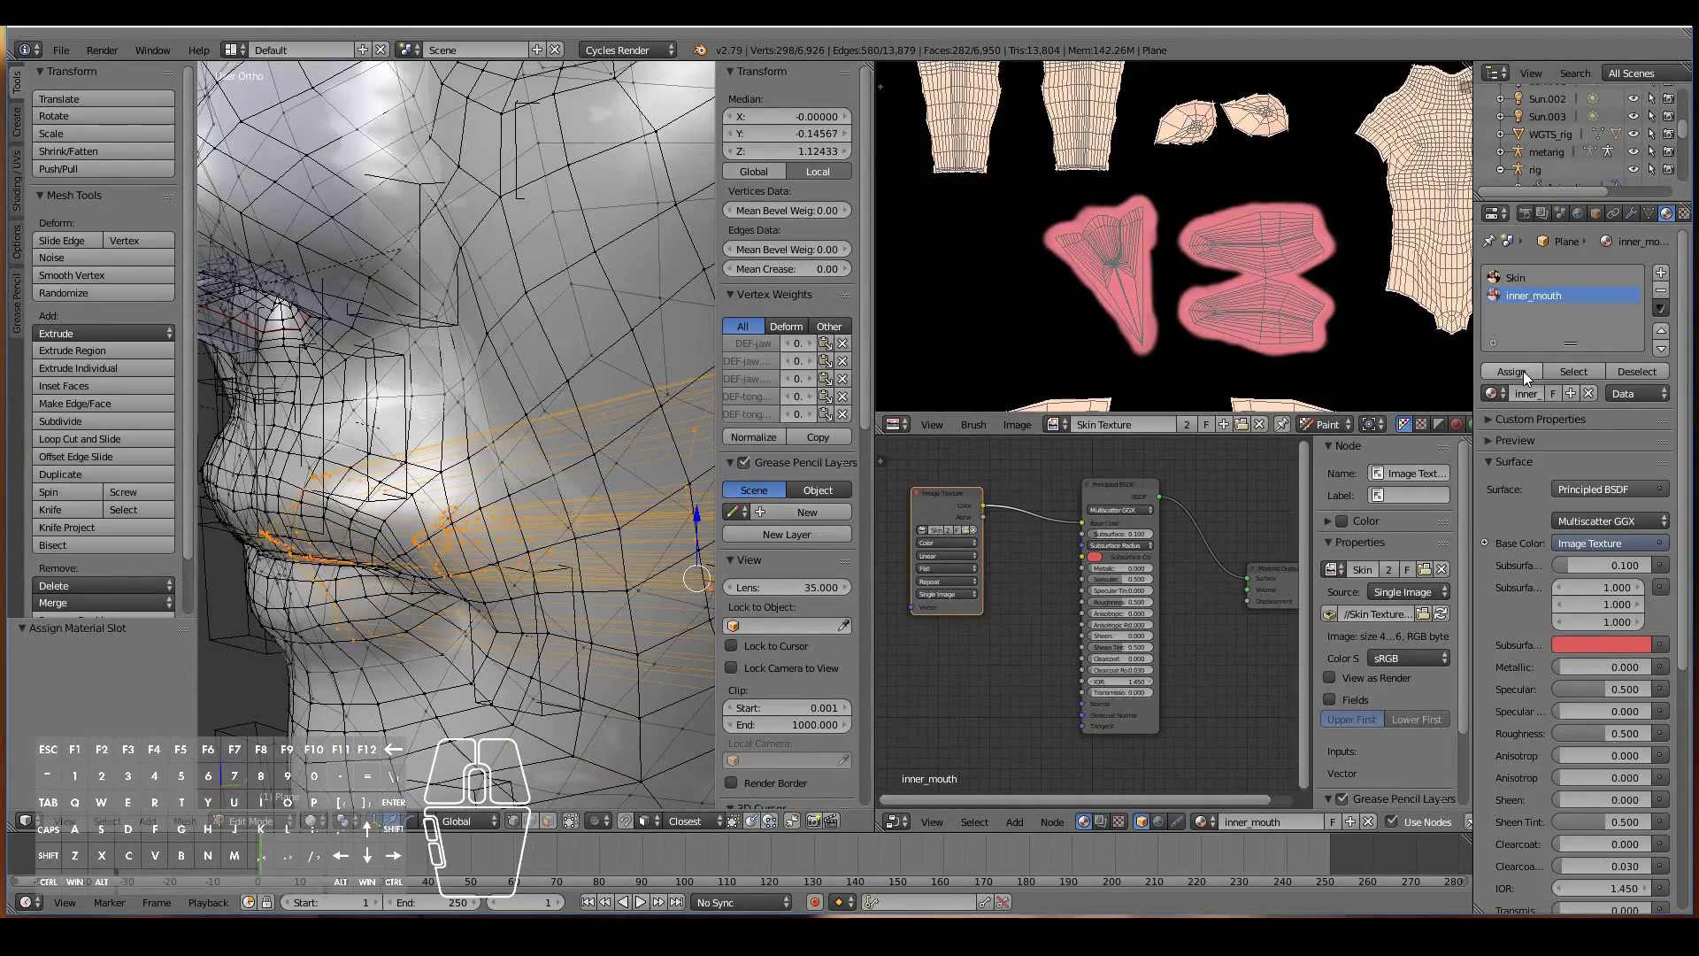
middle_drag(531, 416, 479, 403)
key(KP_Decimal)
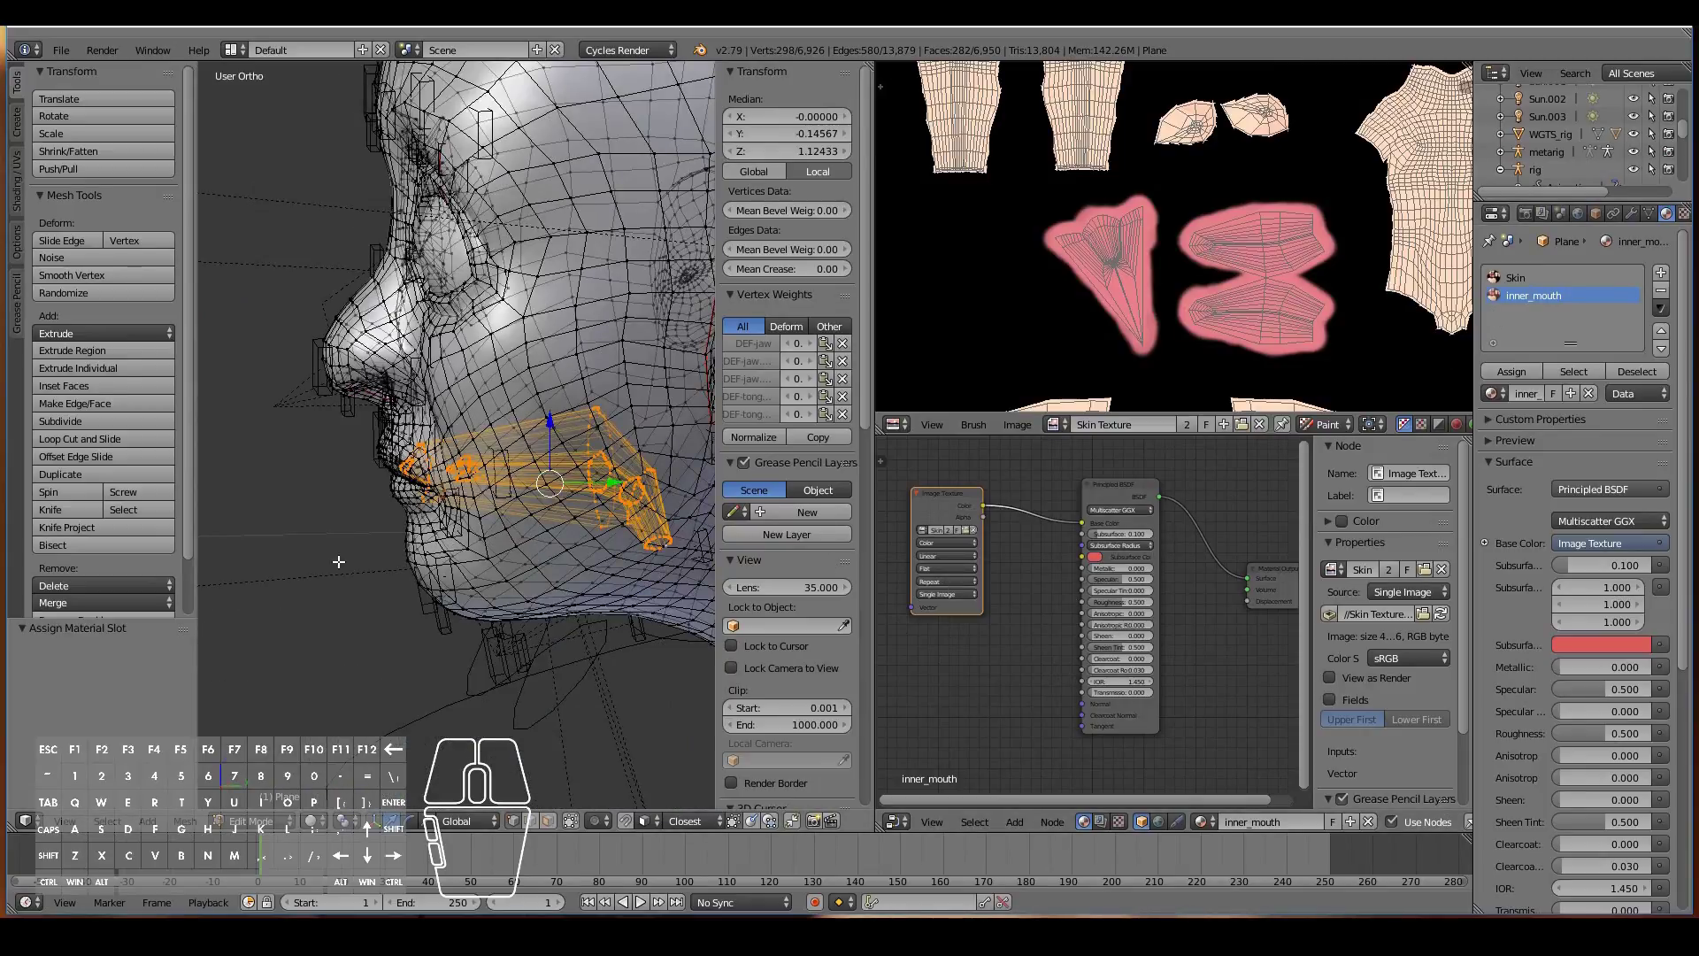
Step: Leave Edit Mode and return to texture painting with a front view of the mouth
key(KP_1)
key(ctrl+Tab)
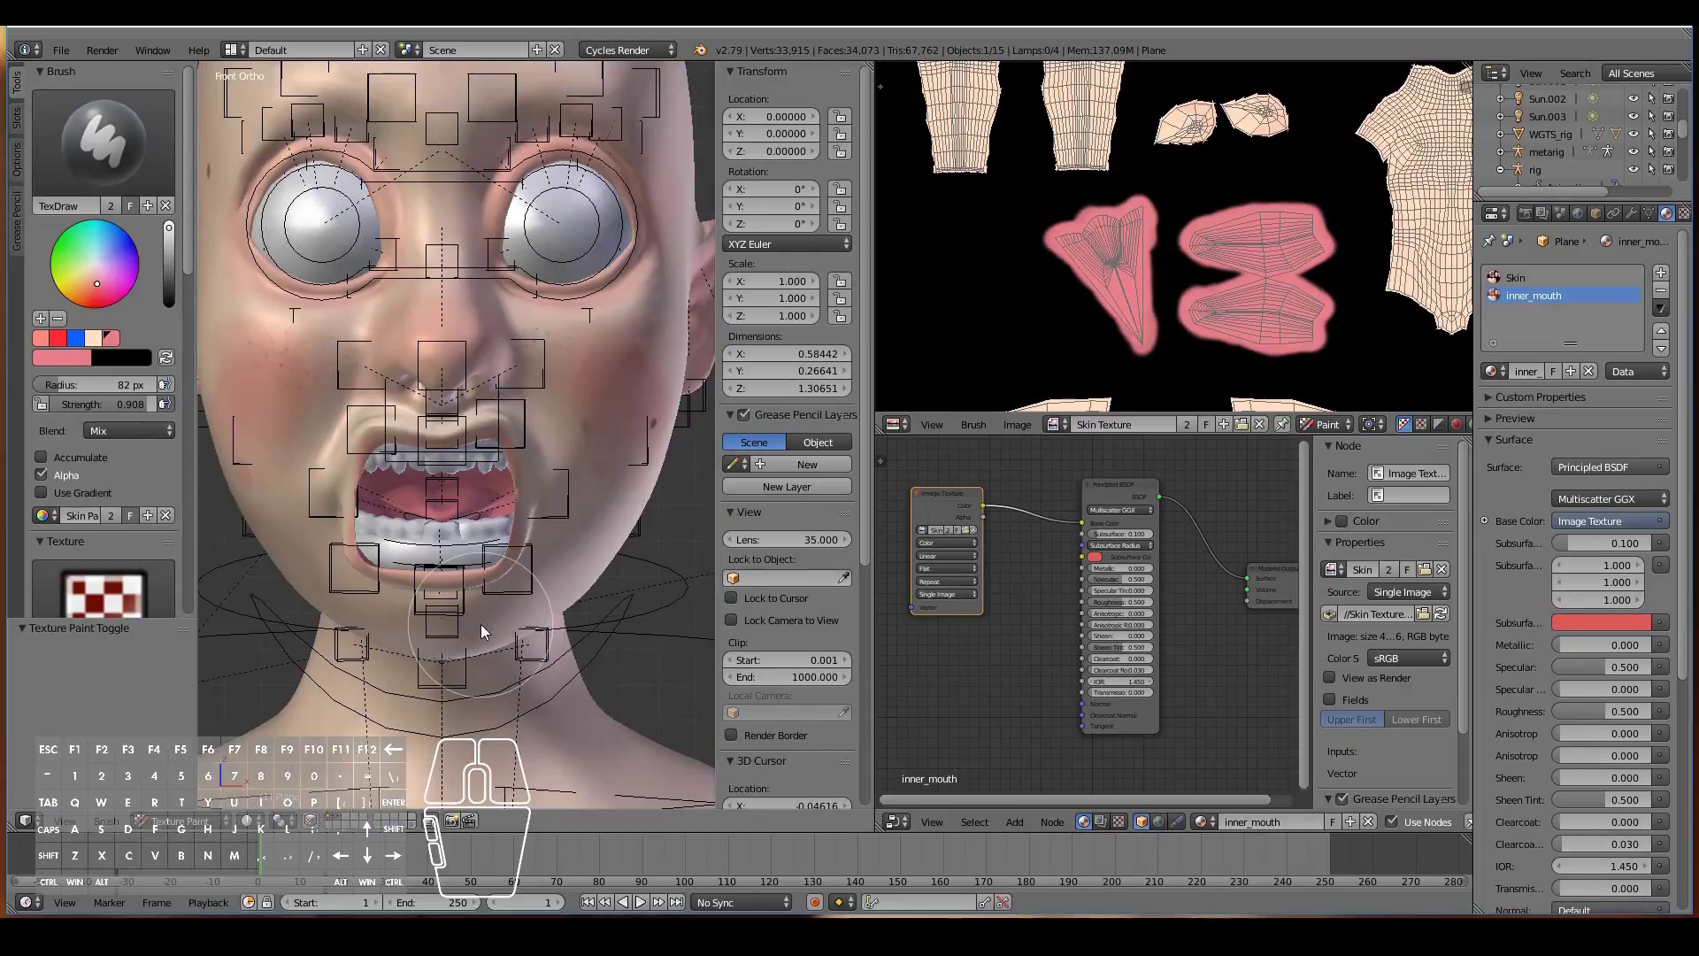
scroll(481, 624, up, 4)
Step: Save the file and switch the 3D view to Rendered shading to preview the mouth materials
key(space)
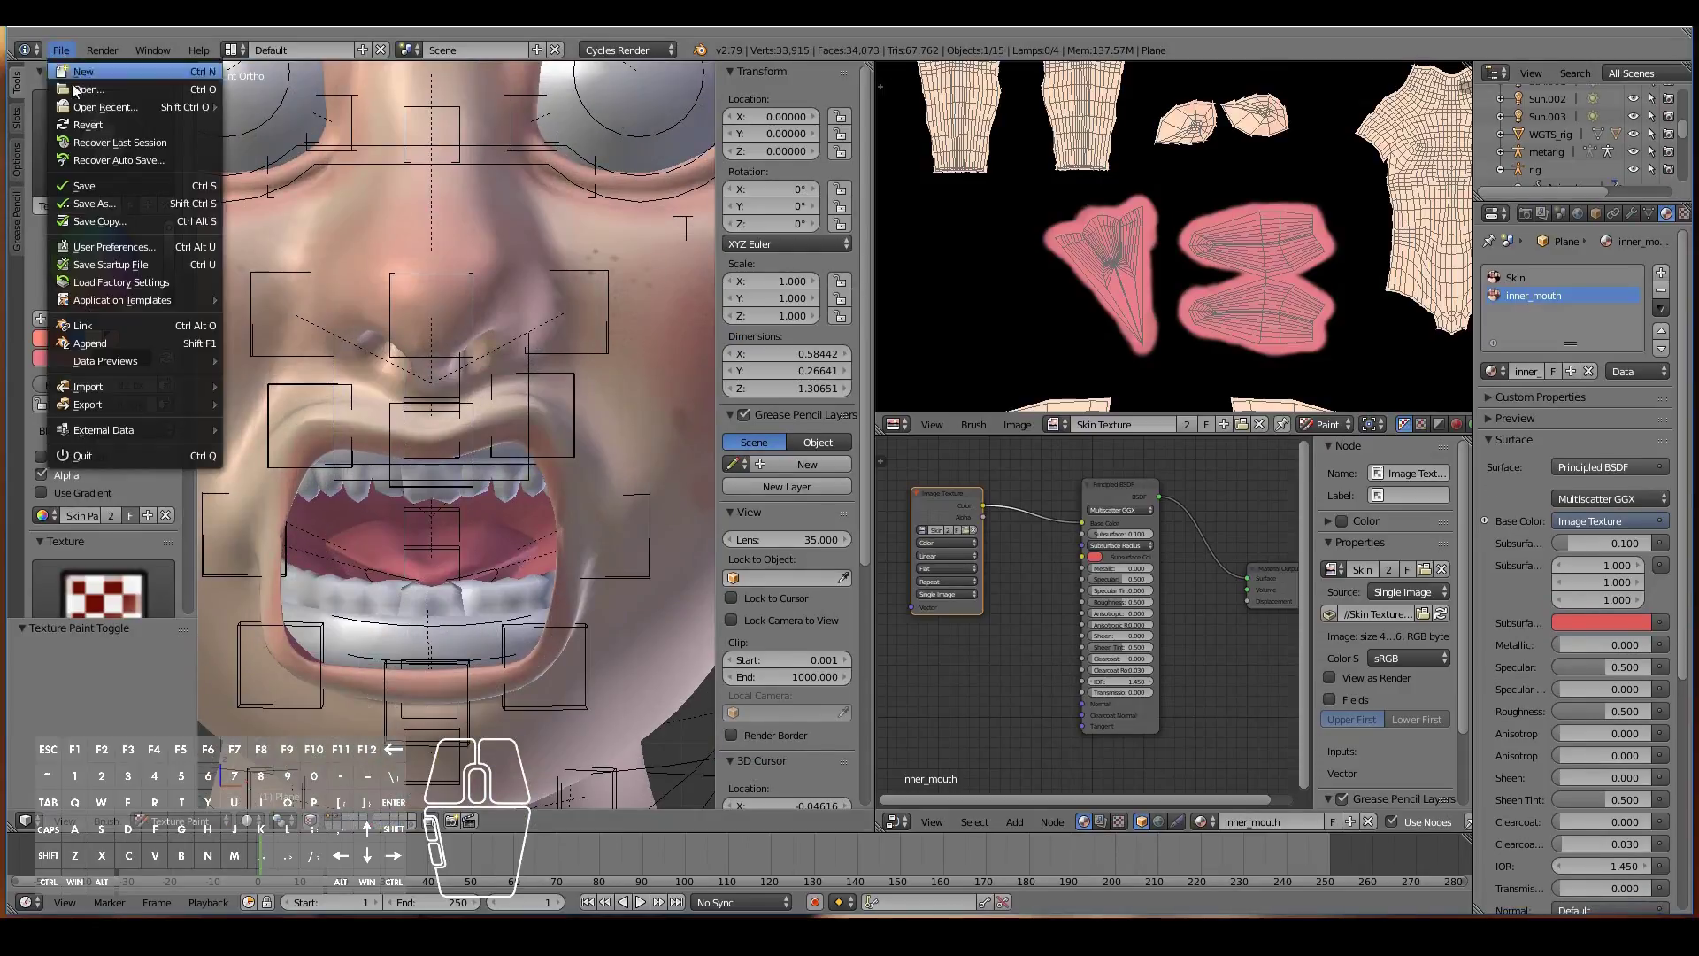
click(93, 178)
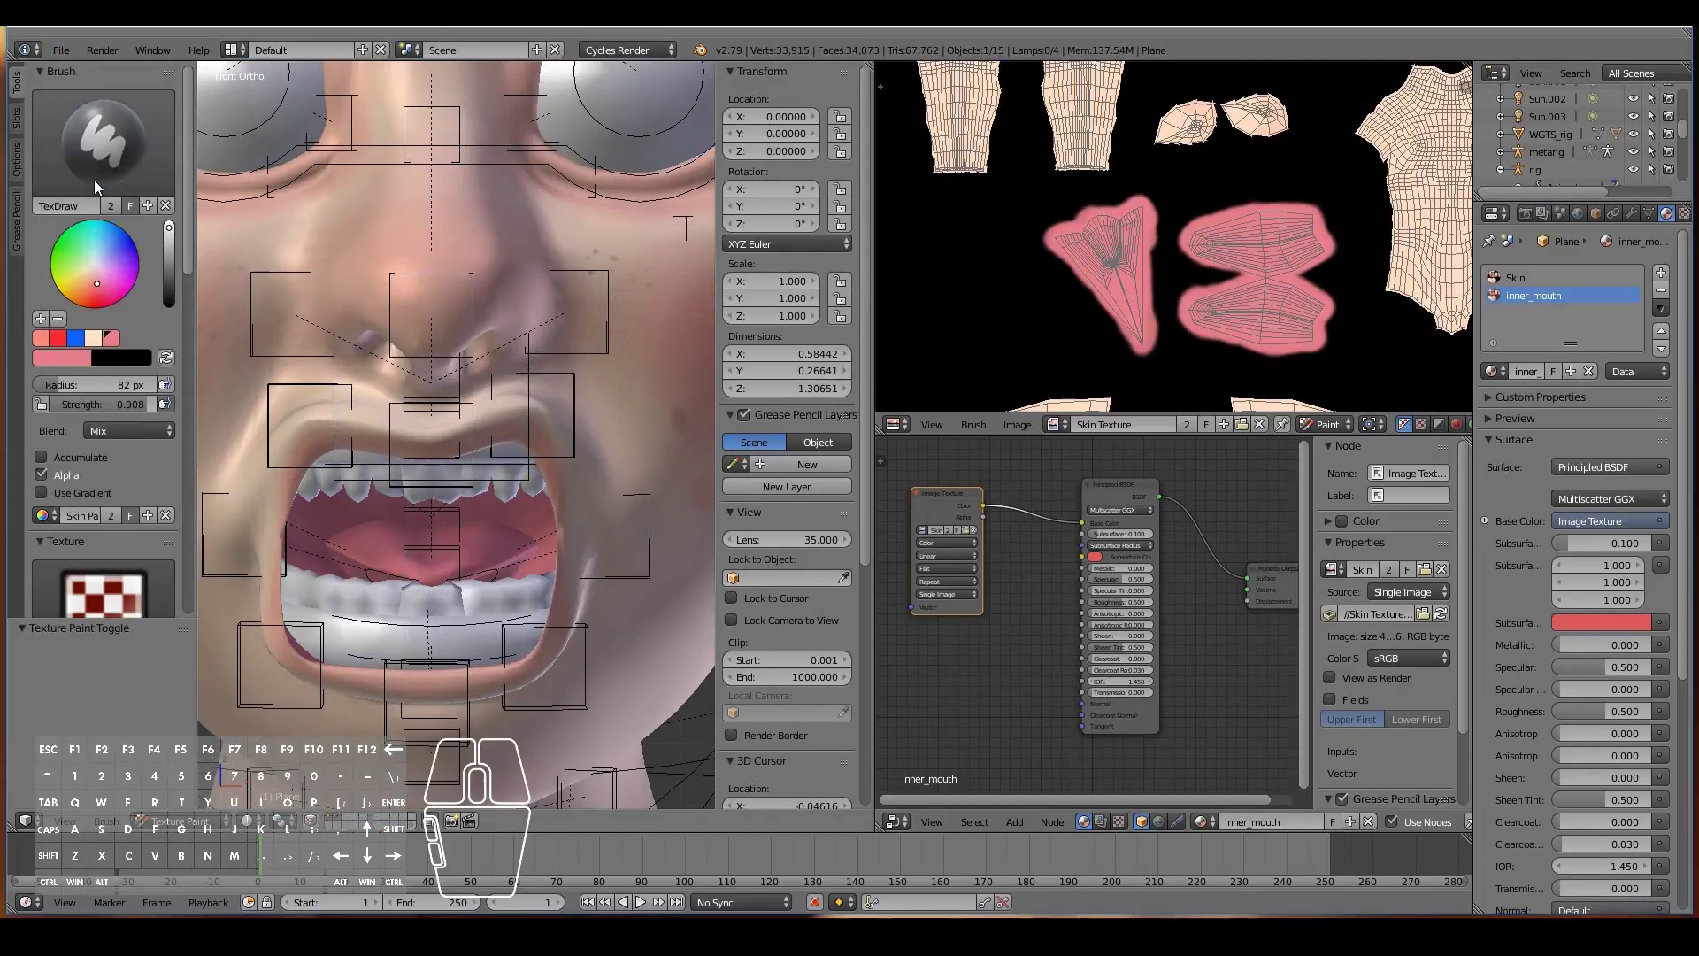
click(248, 821)
click(251, 700)
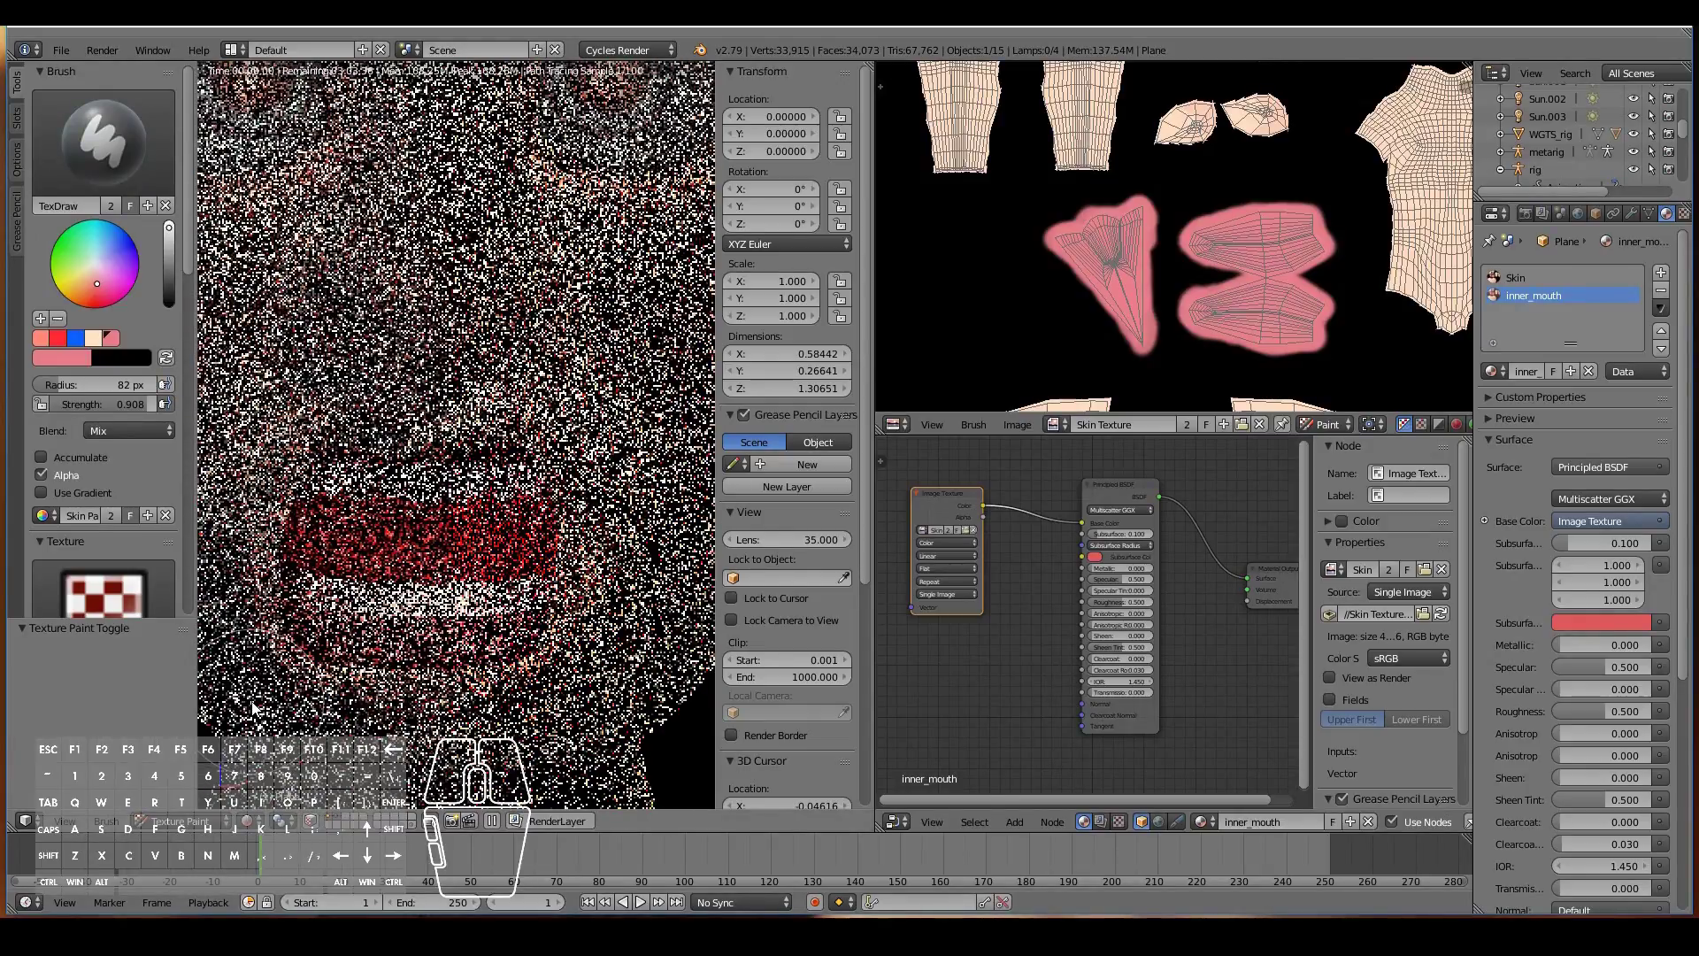